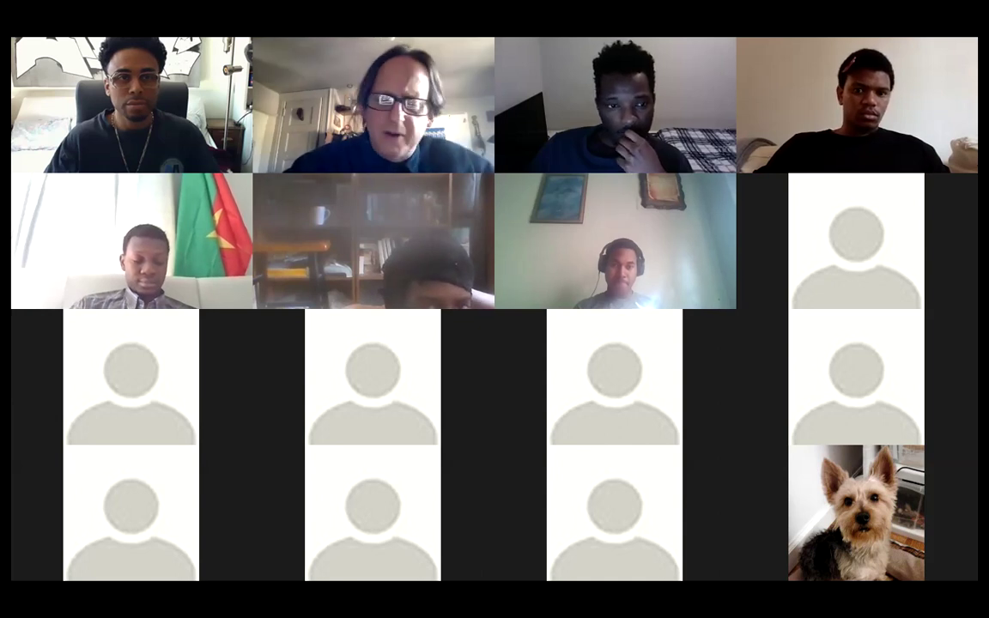
Step: Switch to Chrome and show the Class26Wed-MMP100_REMOTE.pdf class notes at a larger size
key("Escape")
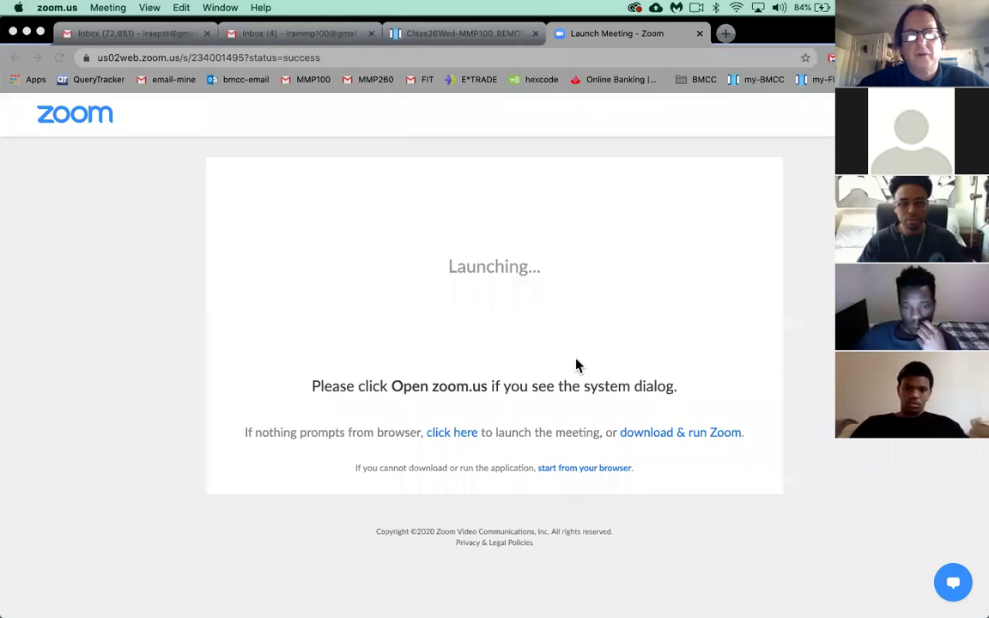
left_click(474, 35)
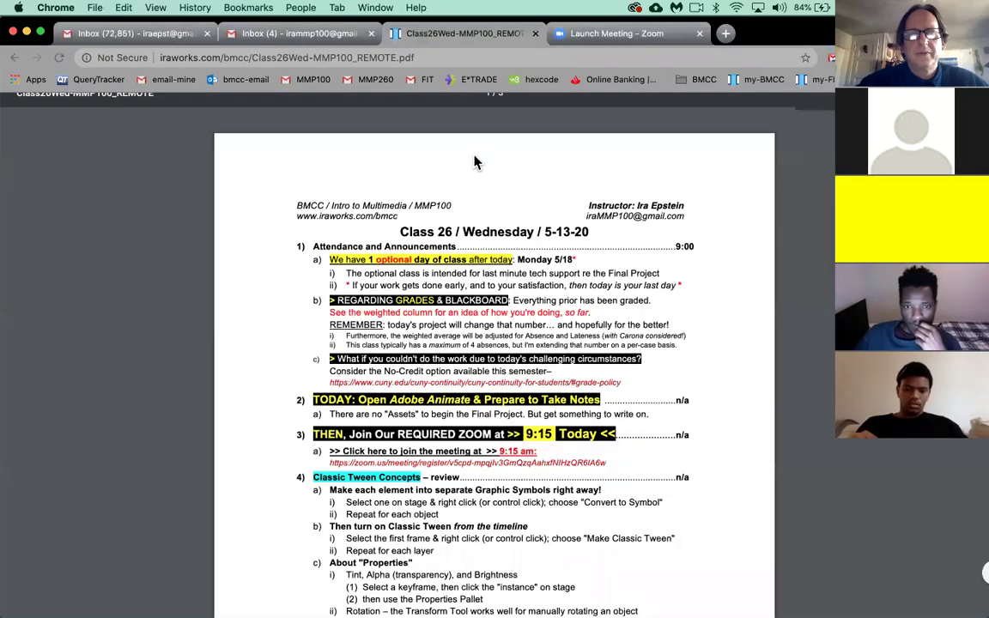
key("super+equal")
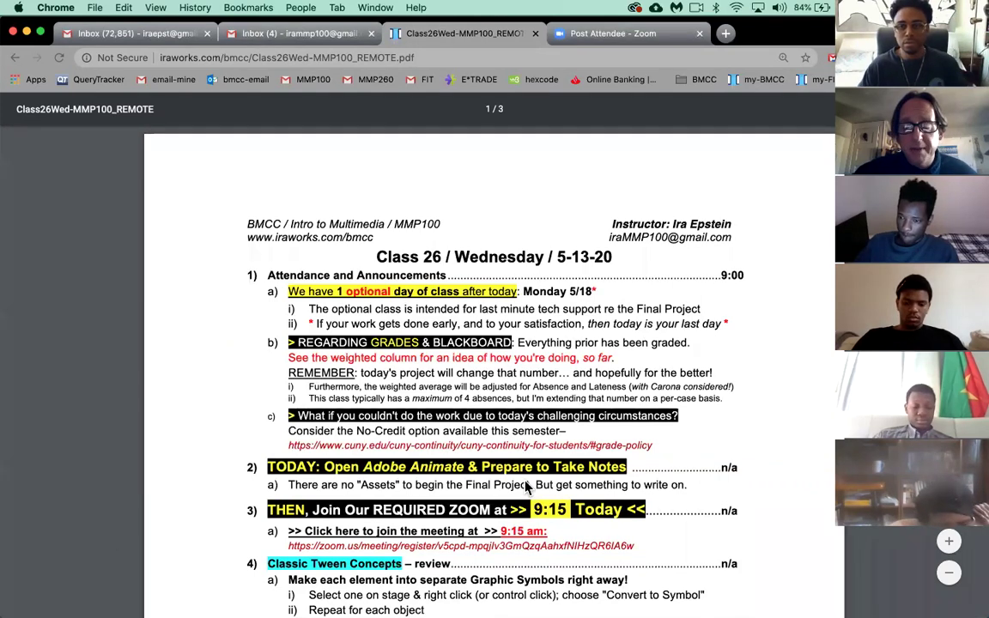
mouse_move(520, 615)
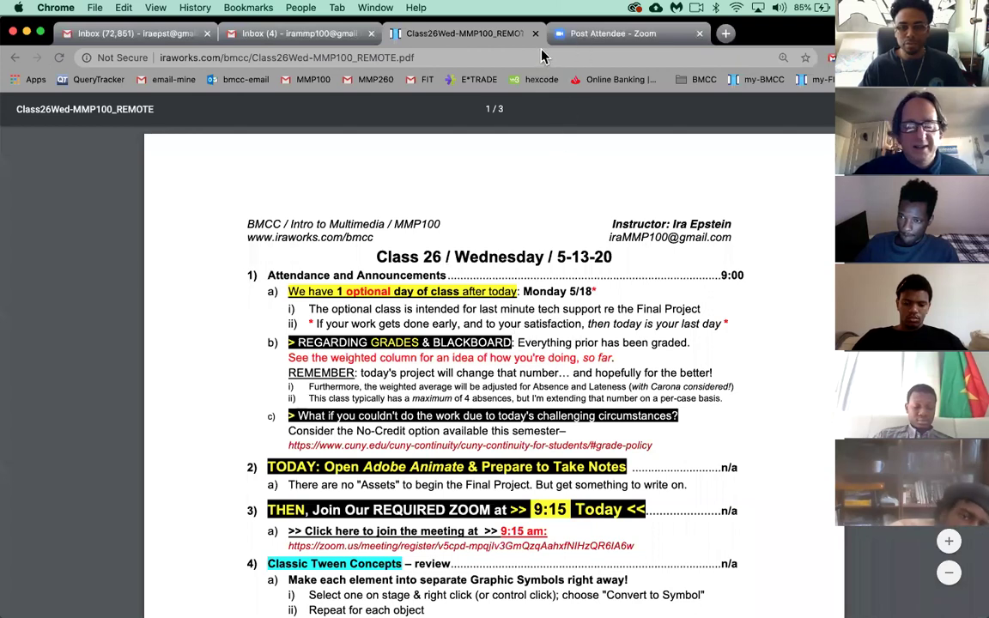
mouse_move(254, 612)
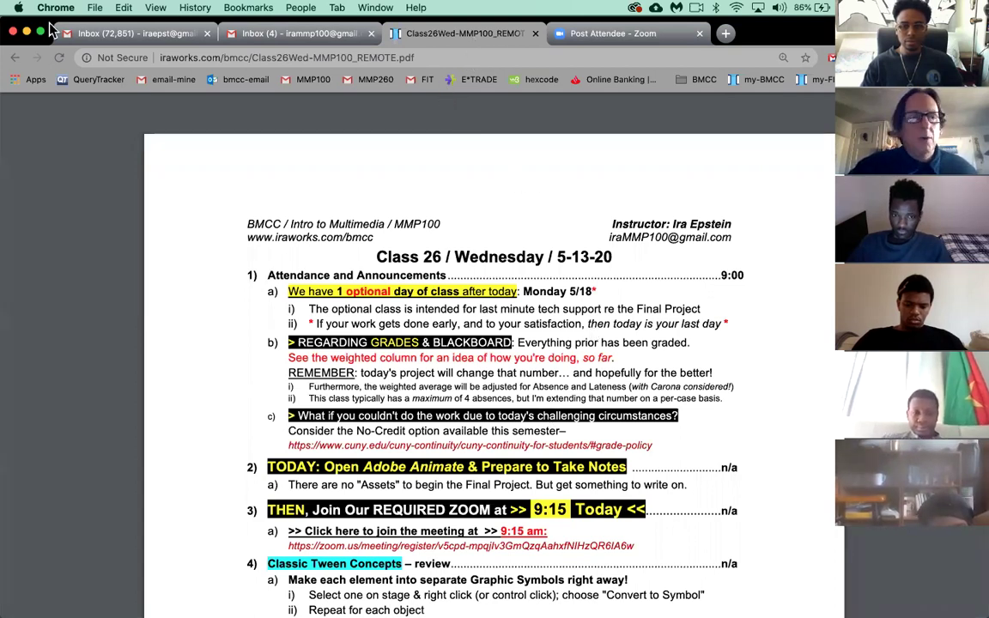
mouse_move(336, 611)
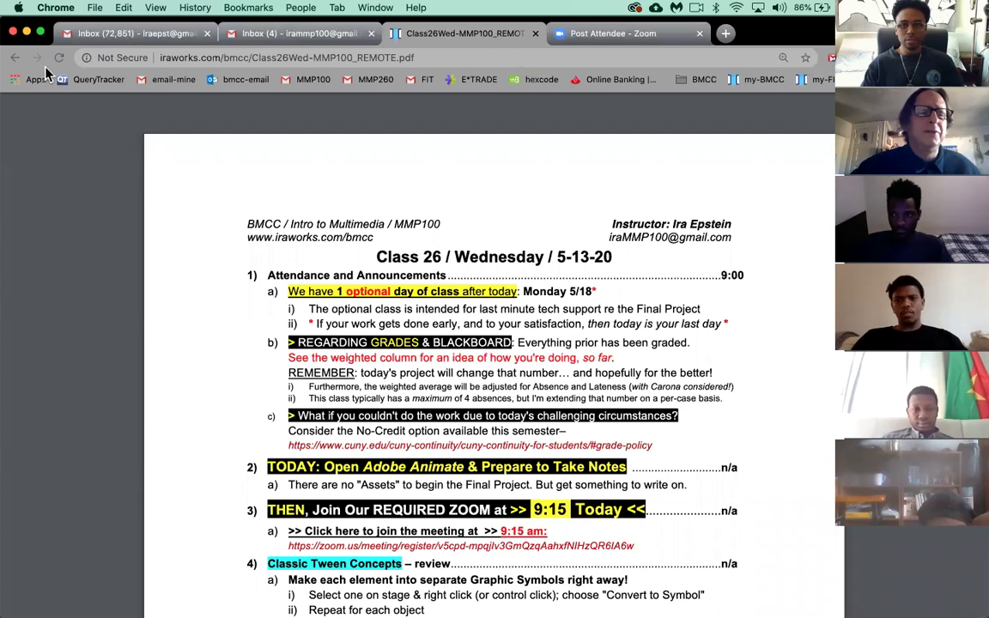
Step: Read through the class notes from the attendance and grading announcements to the Classic Tween Concepts review
scroll(361, 330, "down", 2)
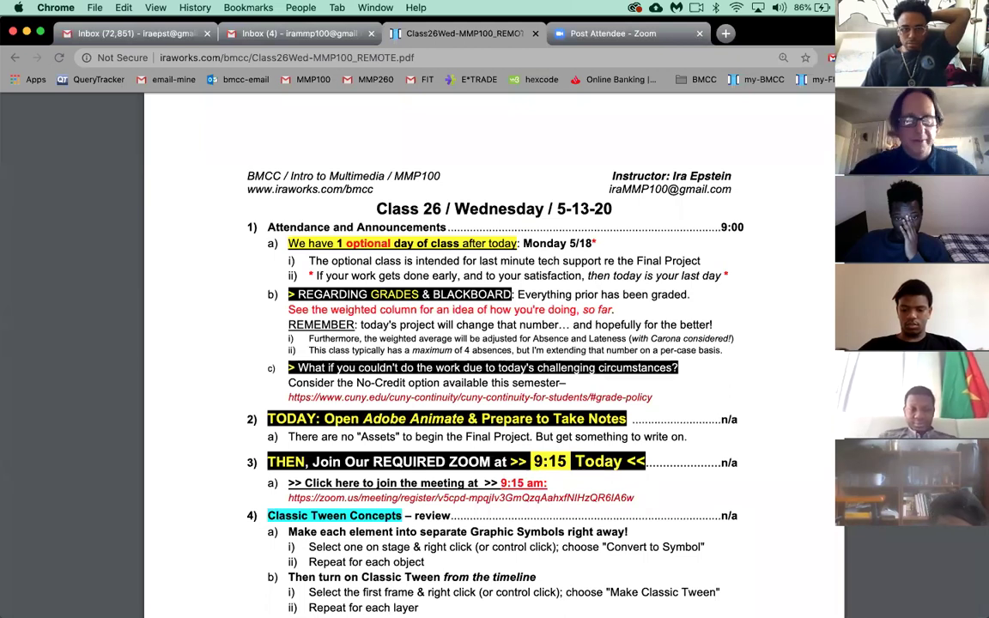
key("super+Tab")
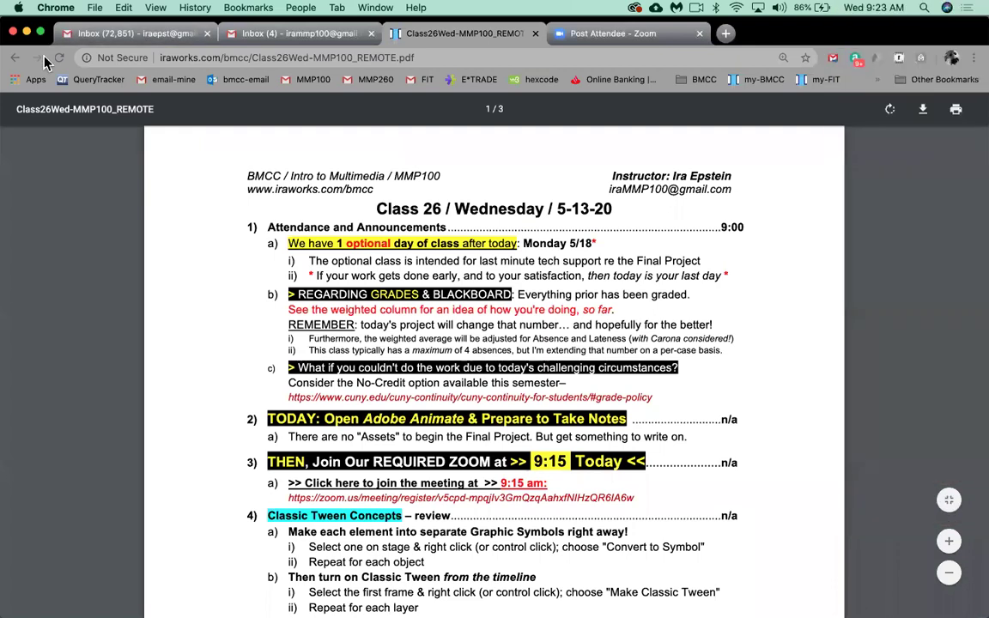
scroll(285, 294, "down", 2)
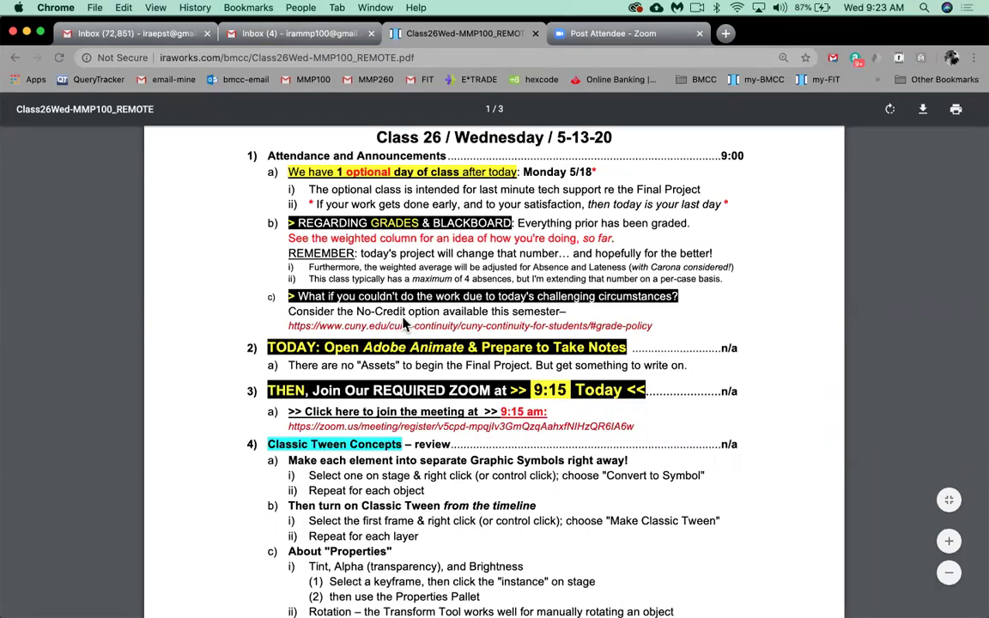
scroll(405, 324, "down", 1)
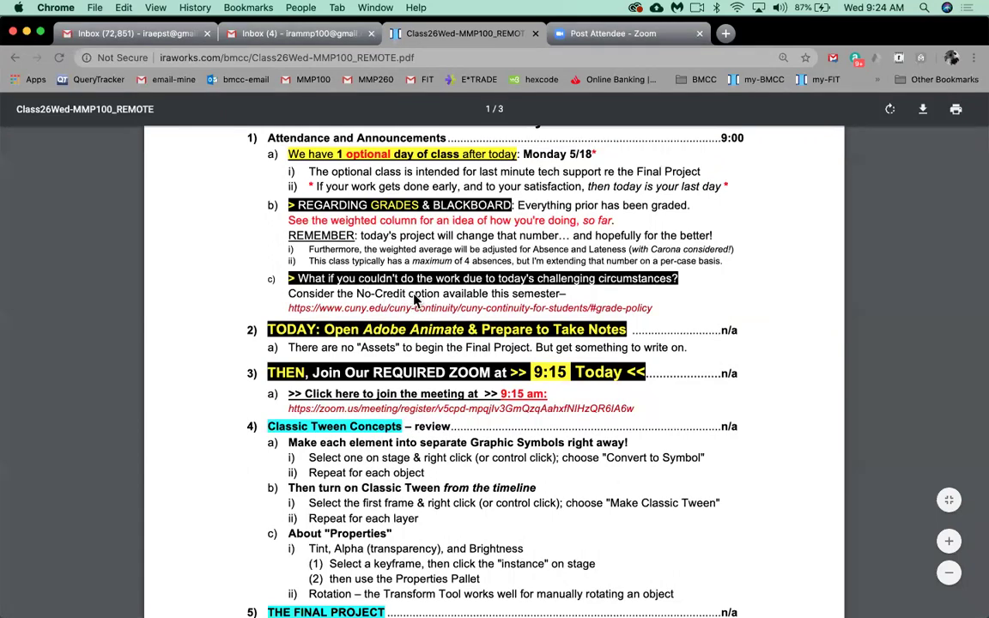
scroll(440, 318, "down", 1)
scroll(439, 318, "down", 1)
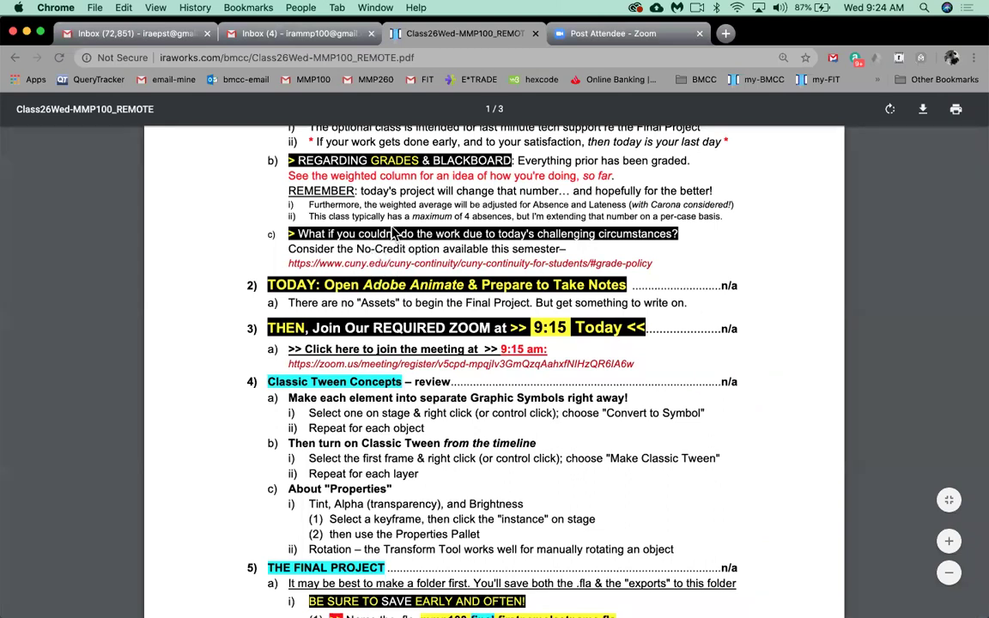
scroll(406, 258, "down", 2)
scroll(407, 314, "down", 1)
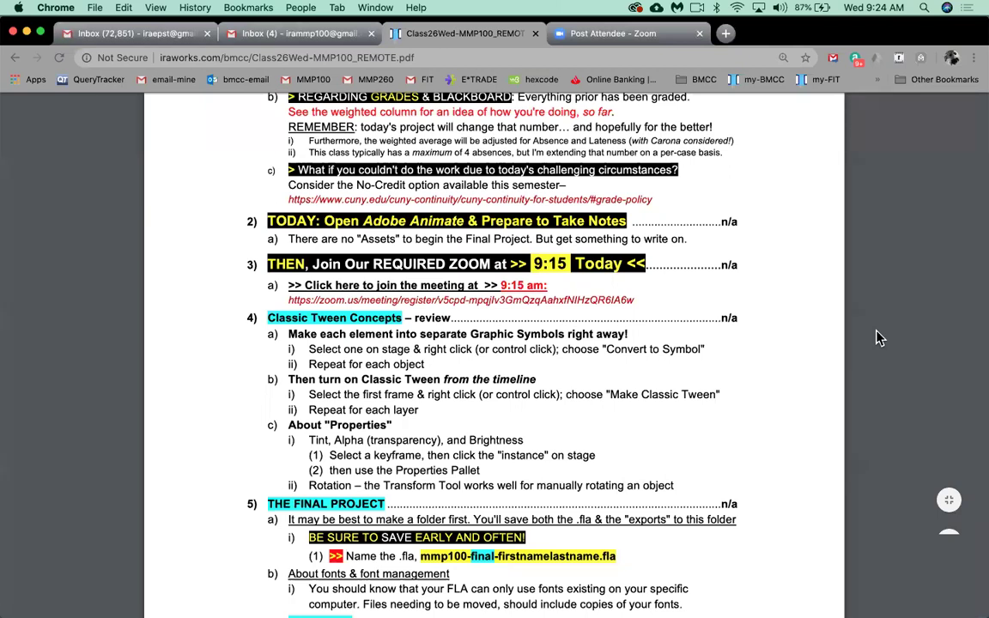
scroll(669, 402, "down", 5)
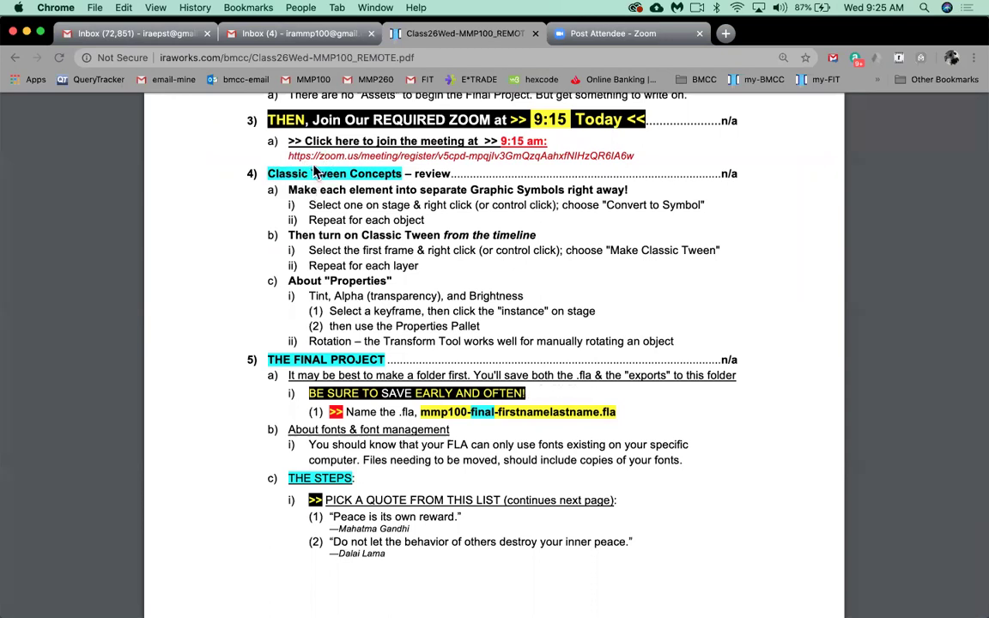
Step: Review the Final Project section, including the list of peace quotes and the animation steps, and return to the start of the document
scroll(343, 352, "down", 3)
scroll(351, 352, "down", 4)
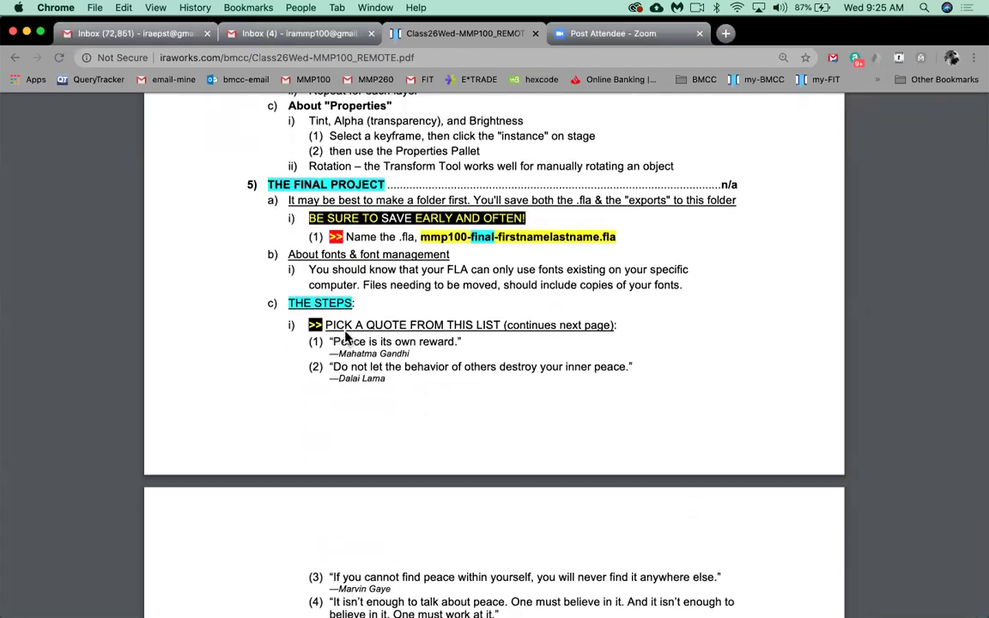
scroll(349, 343, "down", 2)
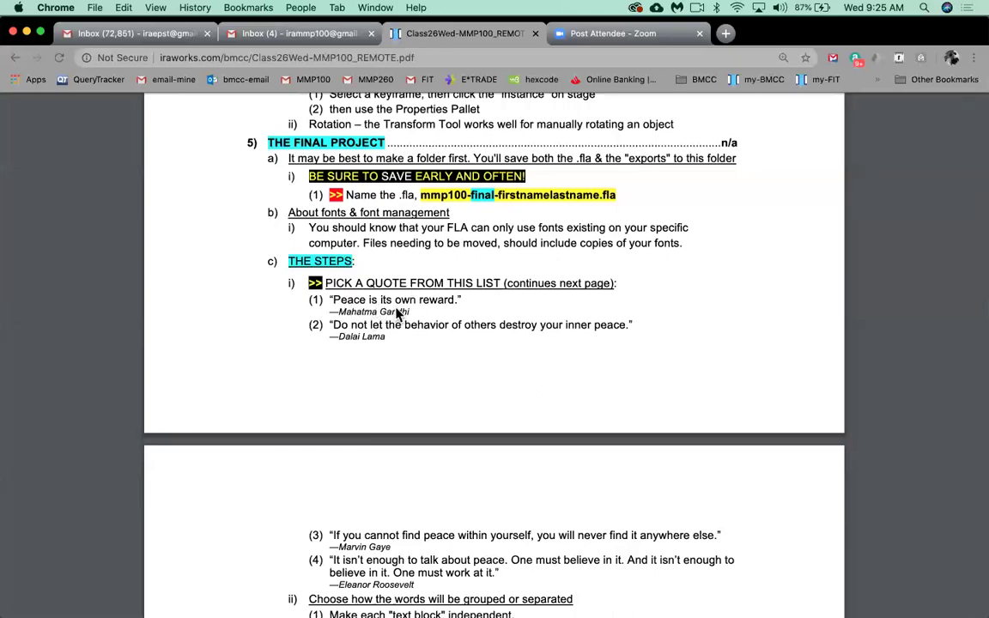
scroll(415, 369, "down", 1)
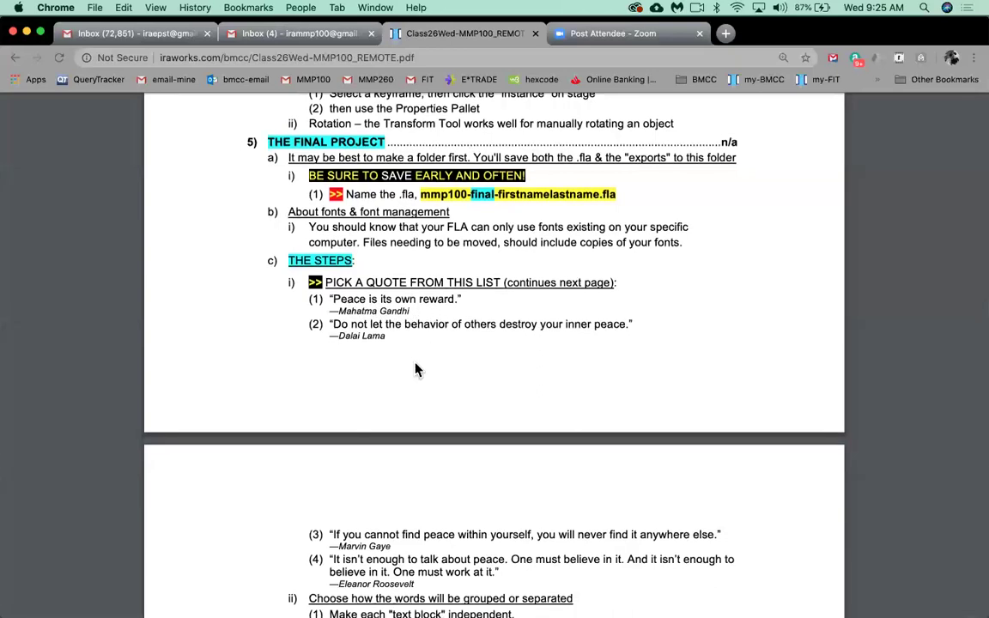
scroll(415, 369, "down", 3)
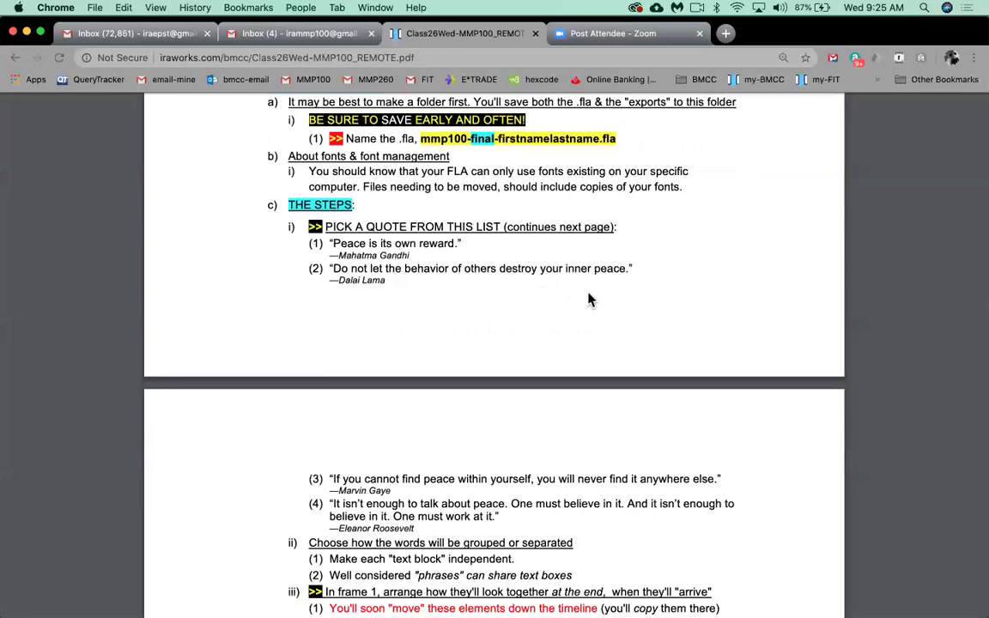
scroll(591, 309, "down", 5)
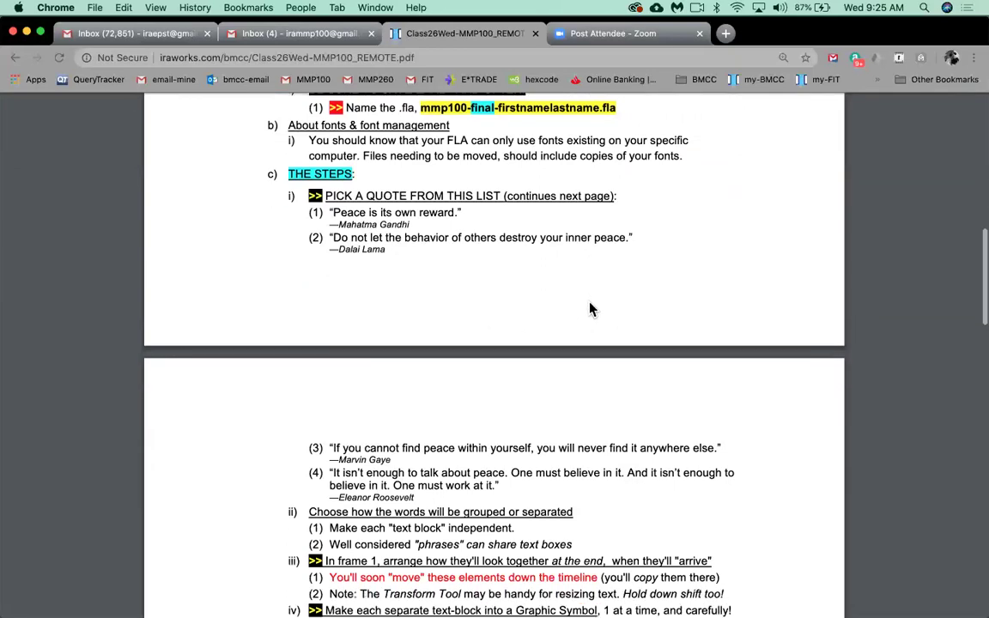
scroll(520, 410, "down", 3)
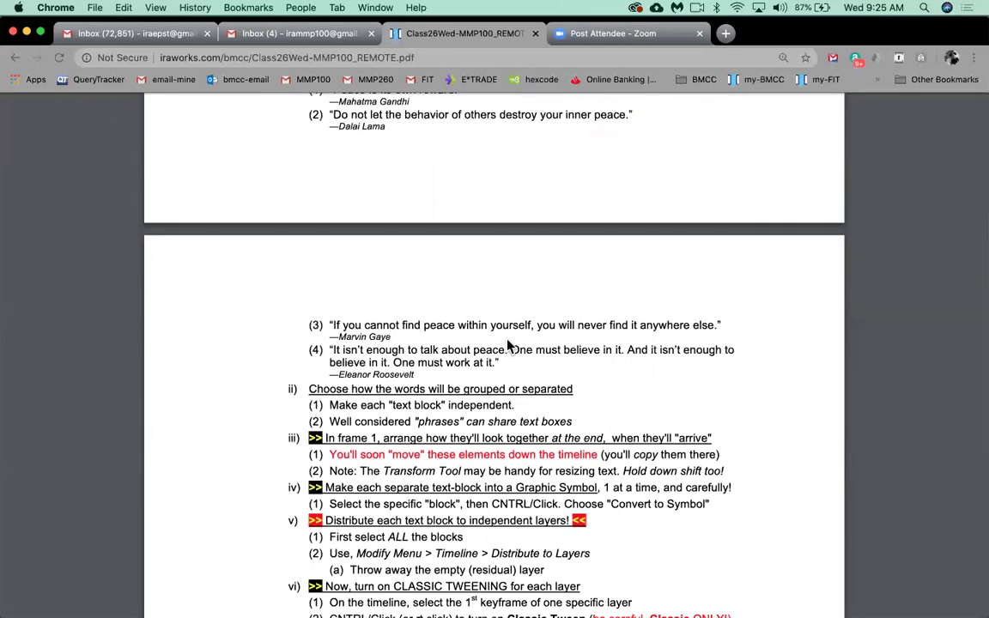
scroll(507, 345, "down", 3)
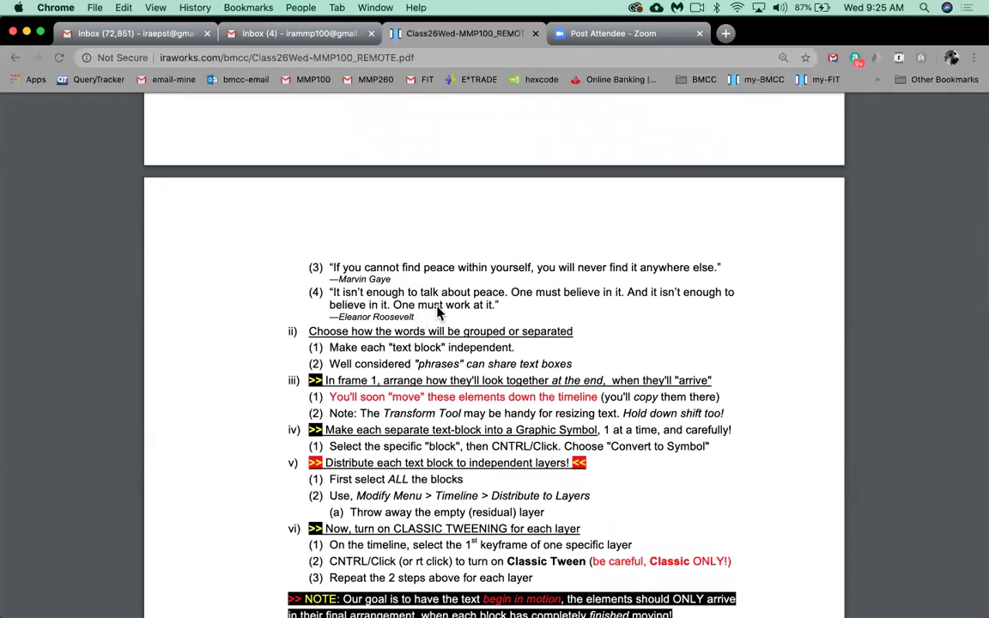
scroll(437, 313, "up", 8)
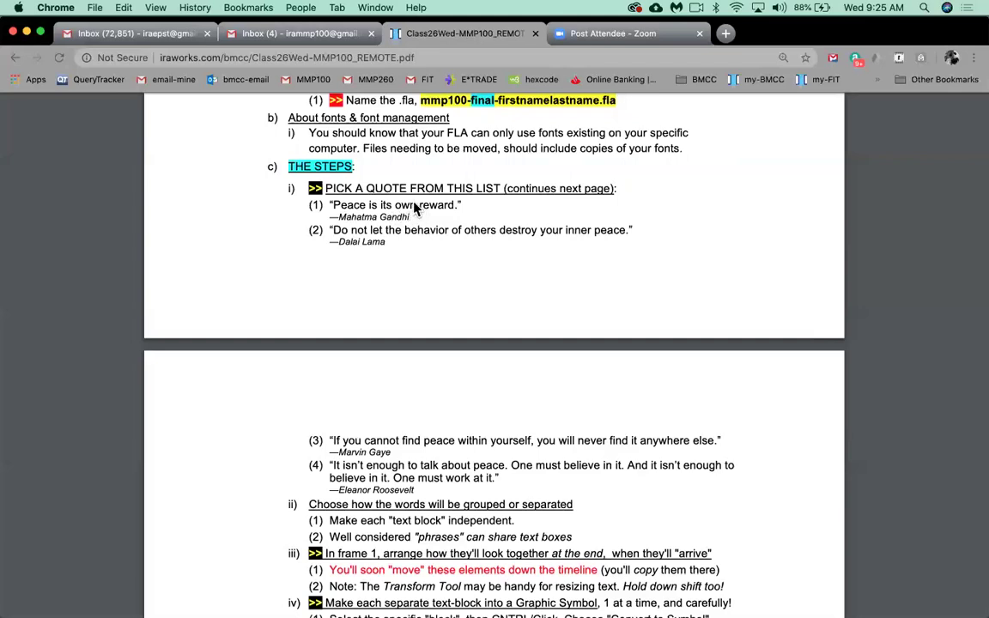
scroll(423, 257, "down", 5)
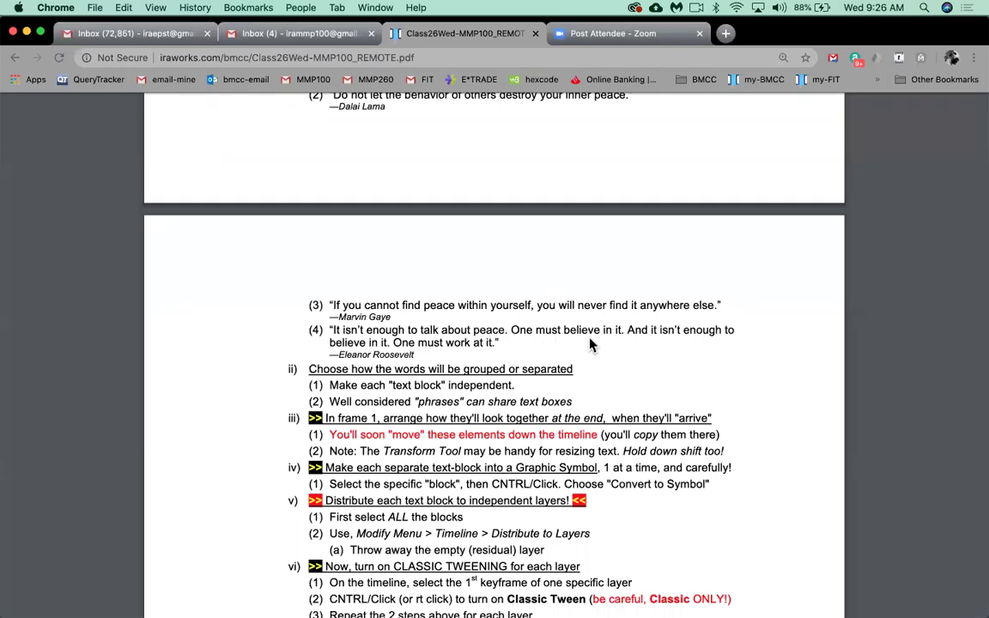
scroll(589, 344, "up", 15)
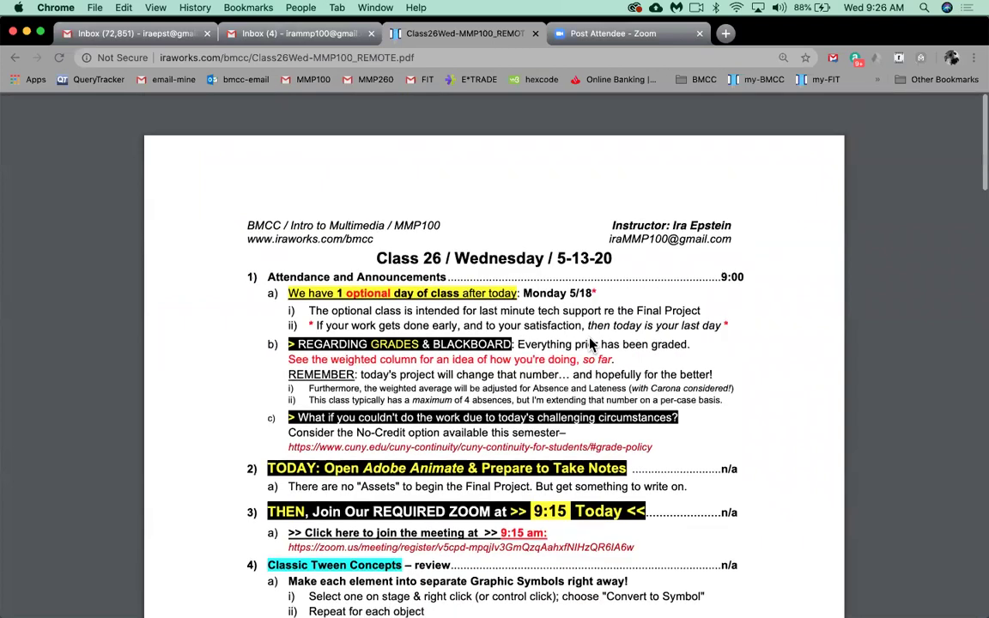
Step: Switch to Finder and show the Desktop folder's files in a new window
key("super+Tab")
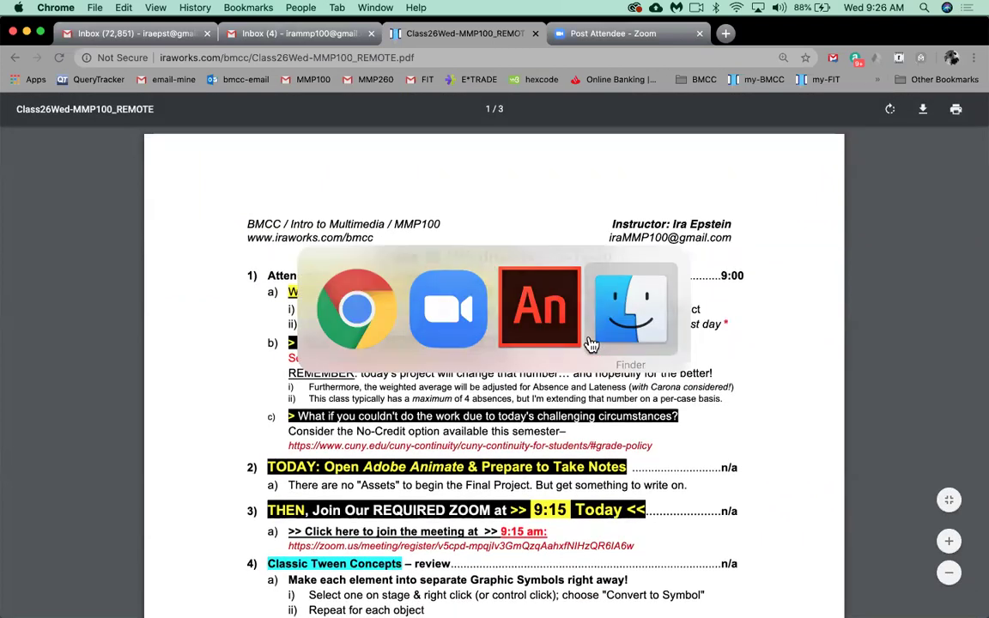
key("super+n")
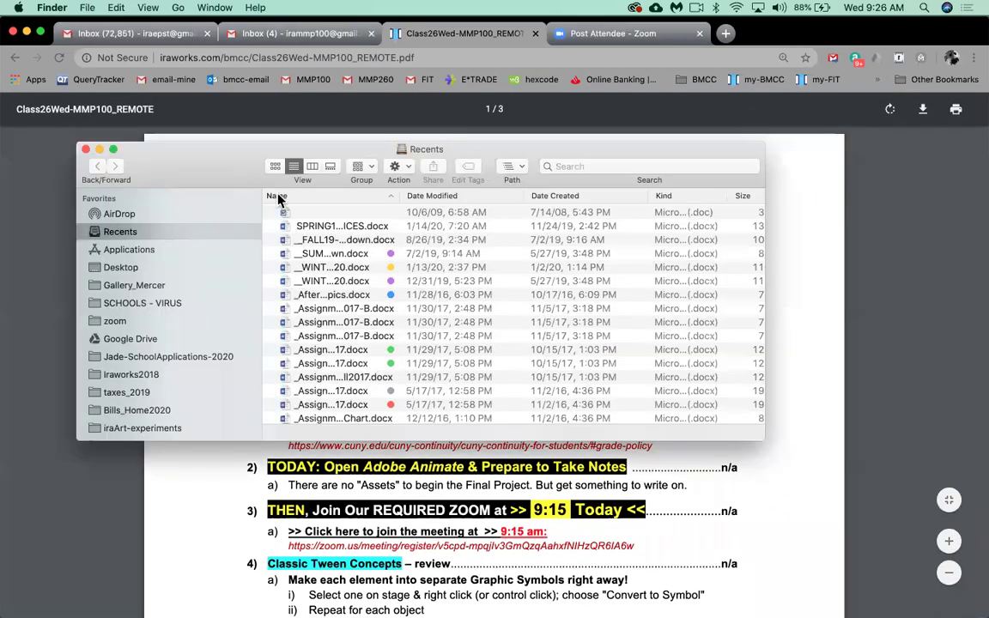
left_click(120, 267)
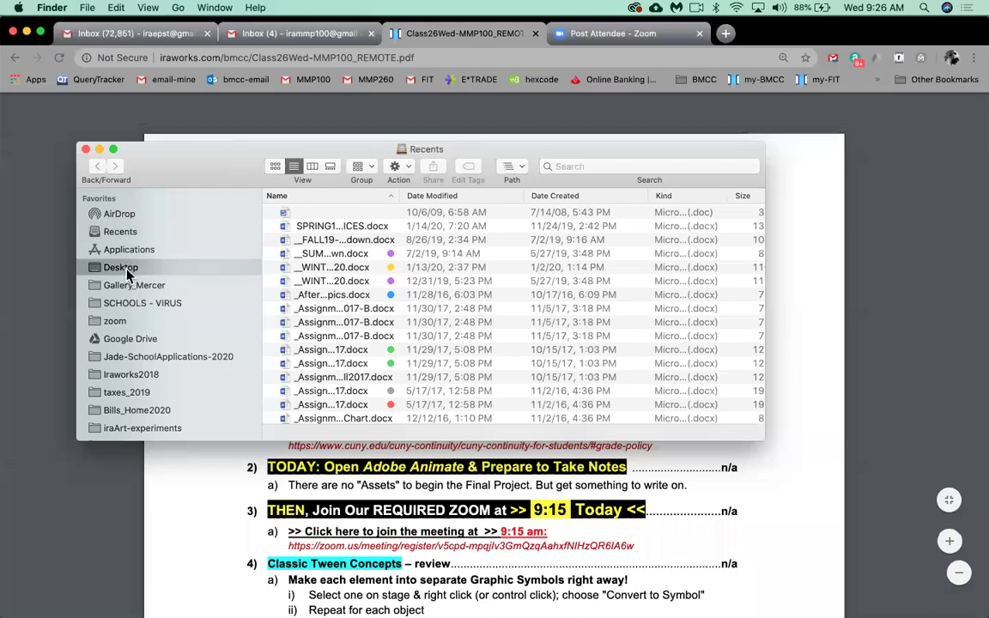
scroll(412, 240, "up", 5)
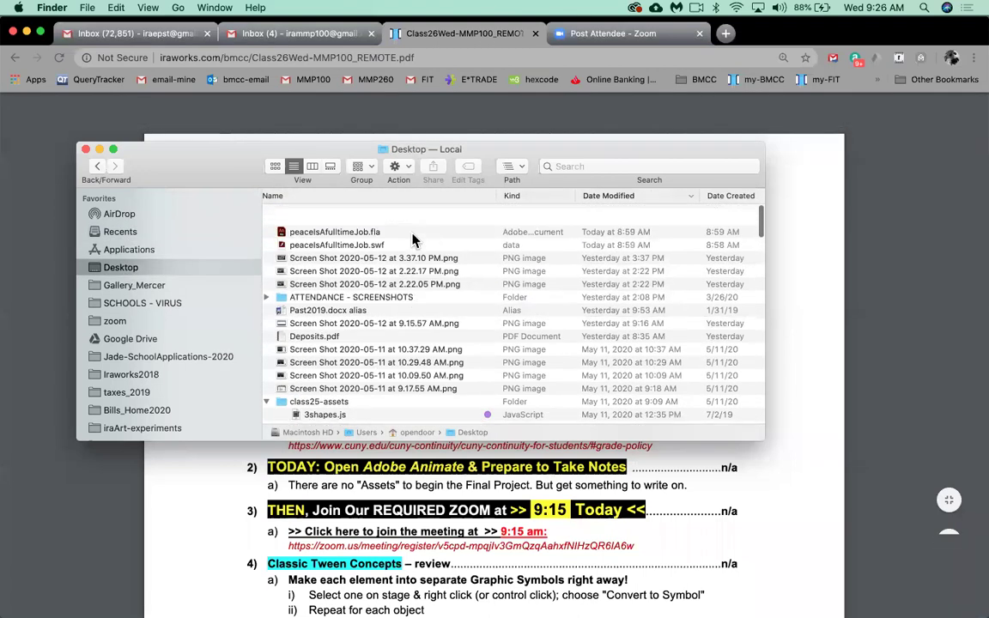
Step: Play the sample animation peaceIsAfulltimeJob.swf in Flash Player and close it after viewing
left_click(302, 226)
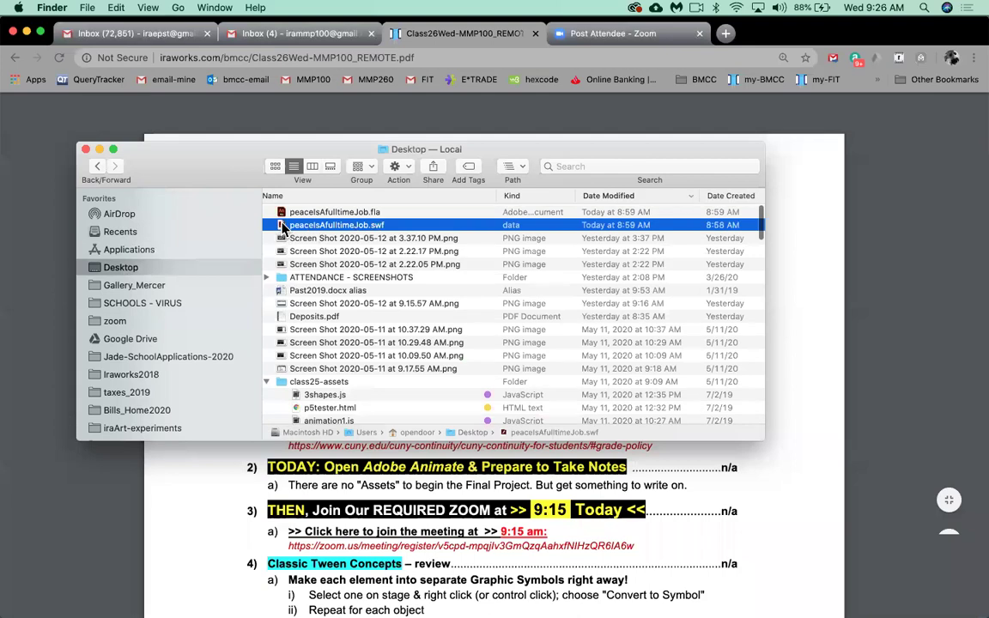
double_click(283, 226)
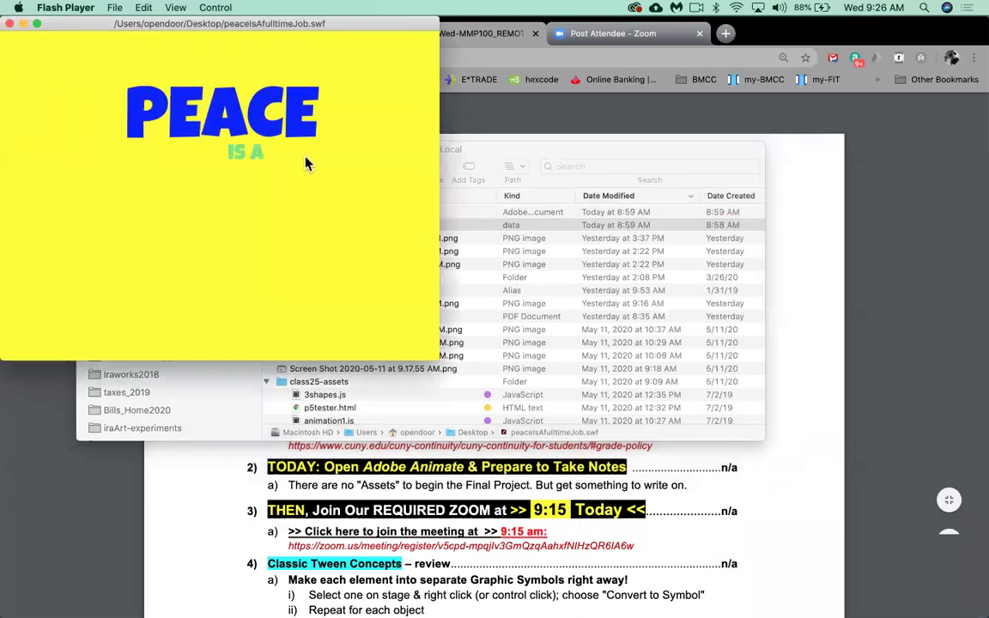
left_click_drag(316, 29, 528, 140)
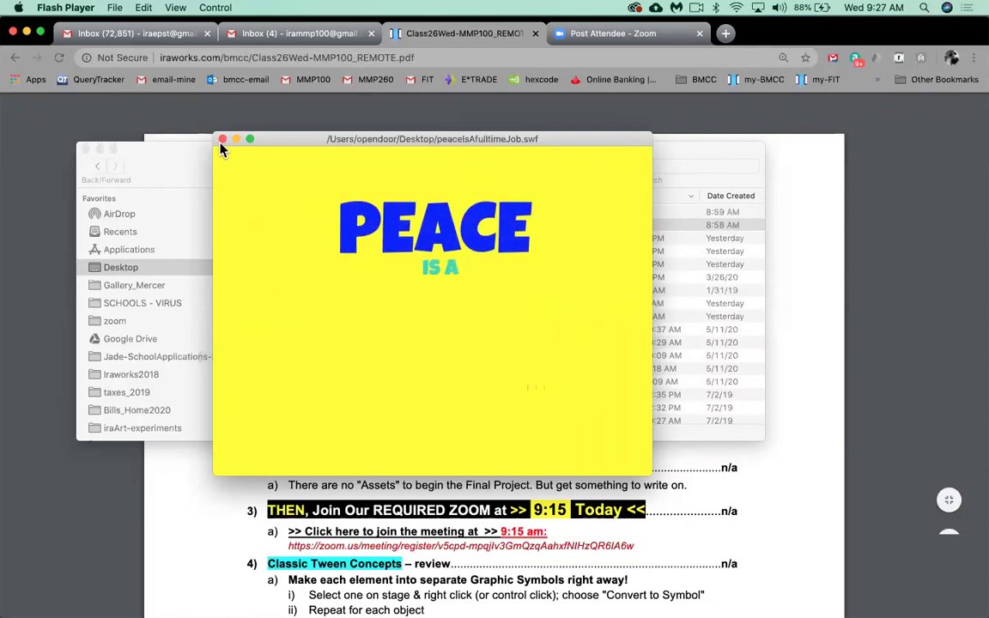
left_click(222, 139)
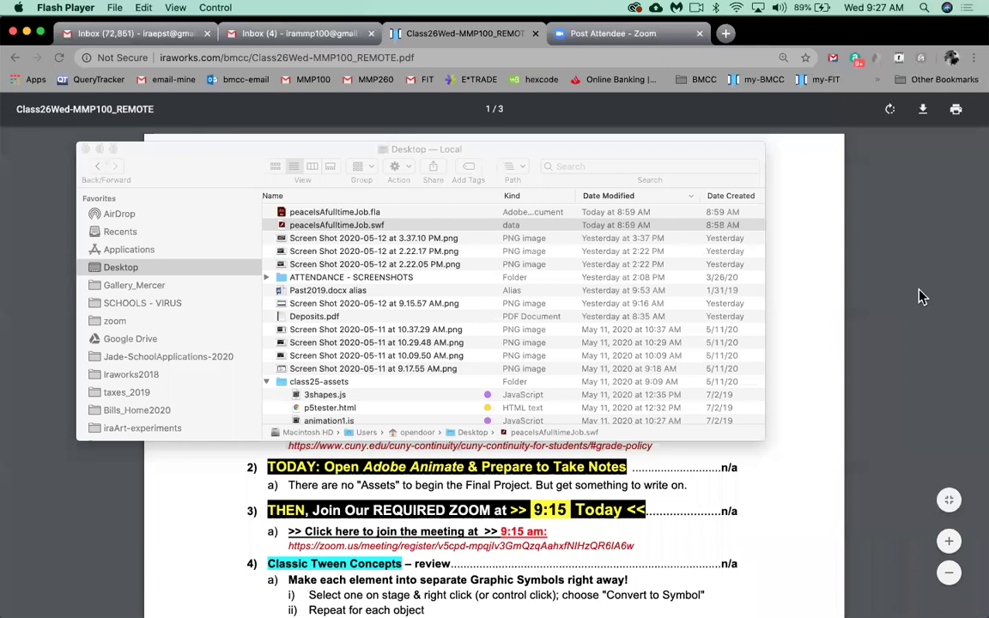
Step: Switch to Adobe Animate and create a new Standard 640 x 480 Character Animation document at 24 fps for ActionScript 3.0
mouse_move(828, 605)
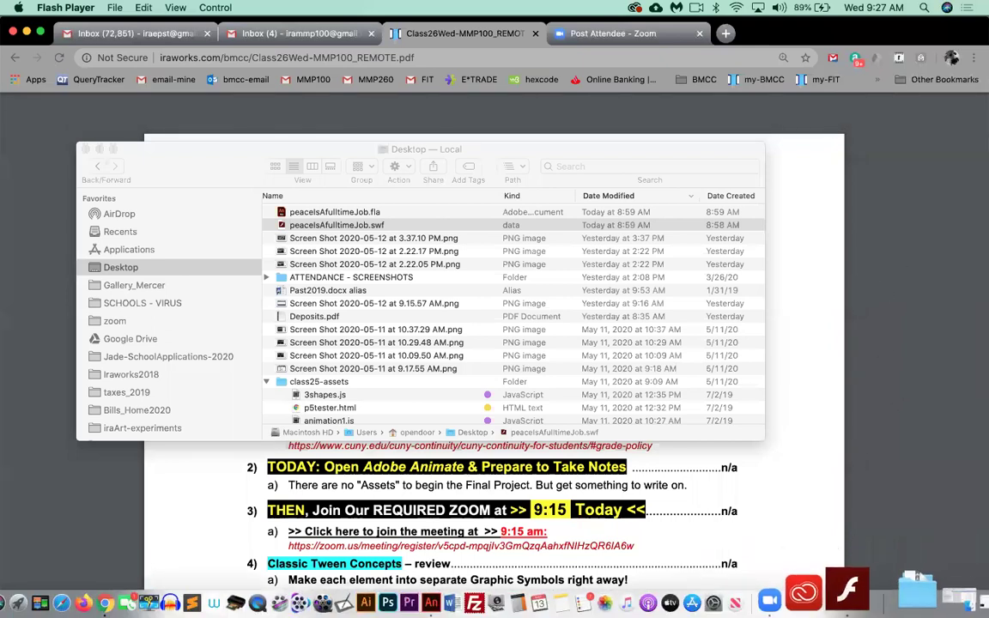
left_click(851, 591)
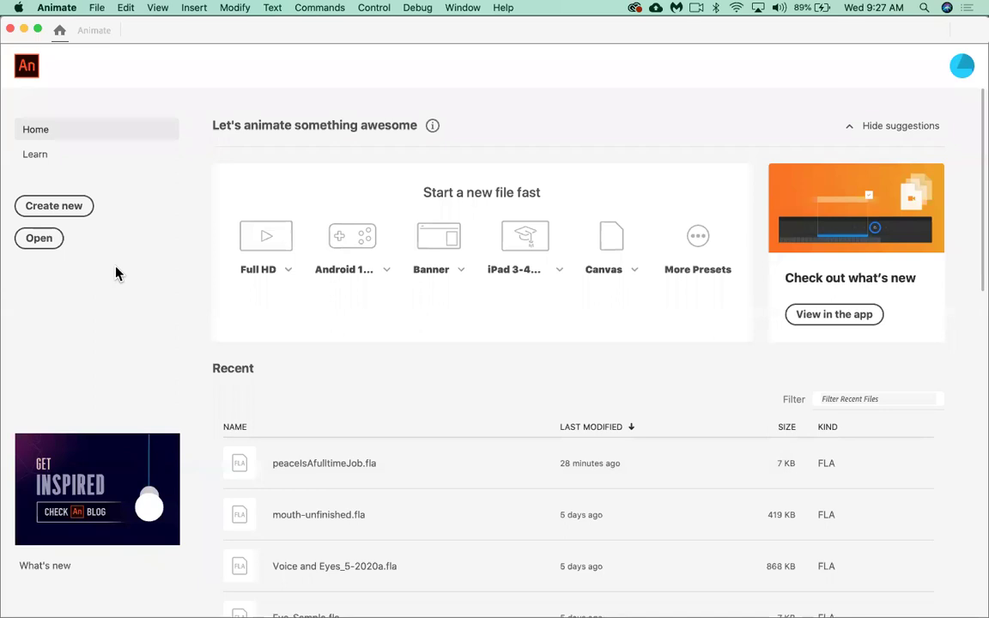
left_click(53, 206)
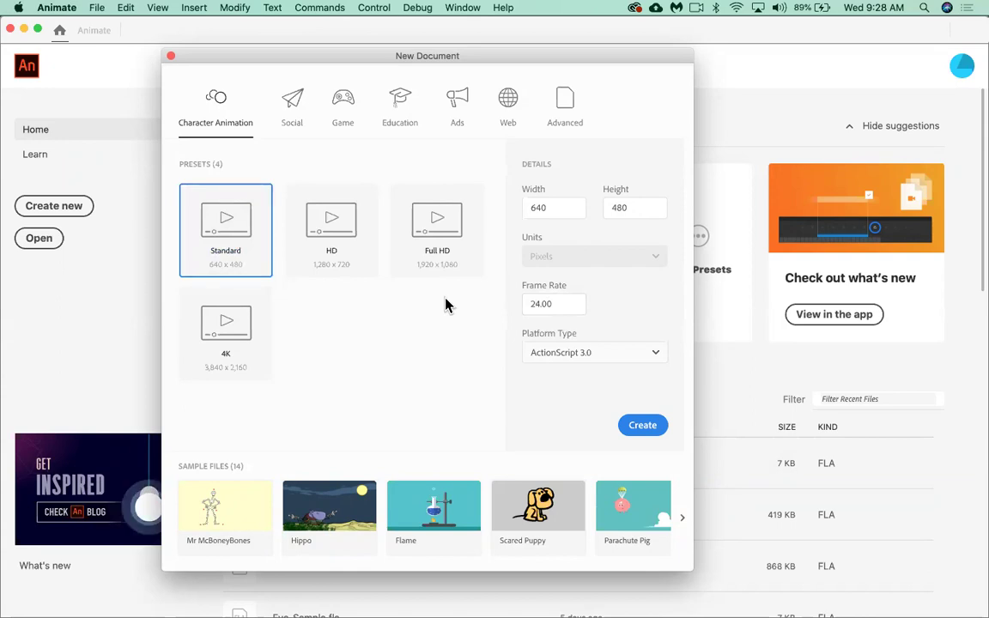
left_click(238, 272)
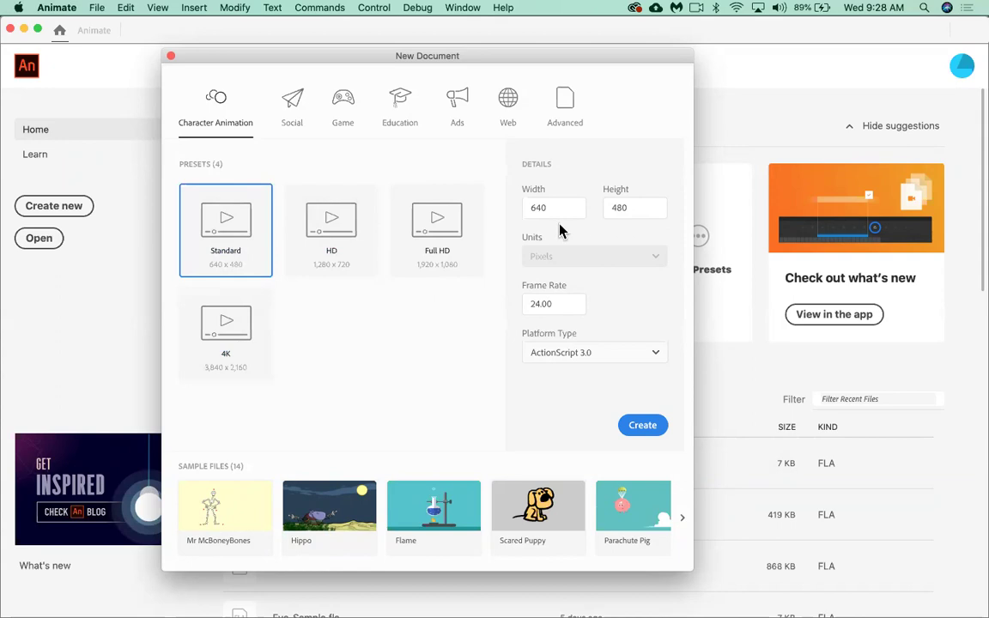
left_click(642, 427)
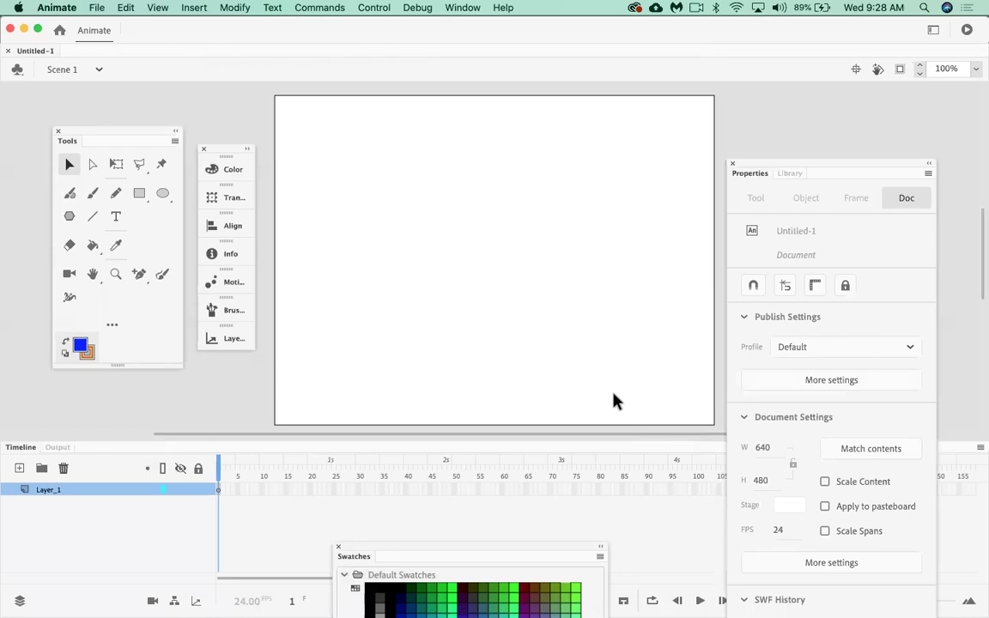
Step: Draw a rectangle about 136 by 101 px near the upper middle of the stage, with bright green fill #33FF00 and a dark red stroke
left_click(140, 194)
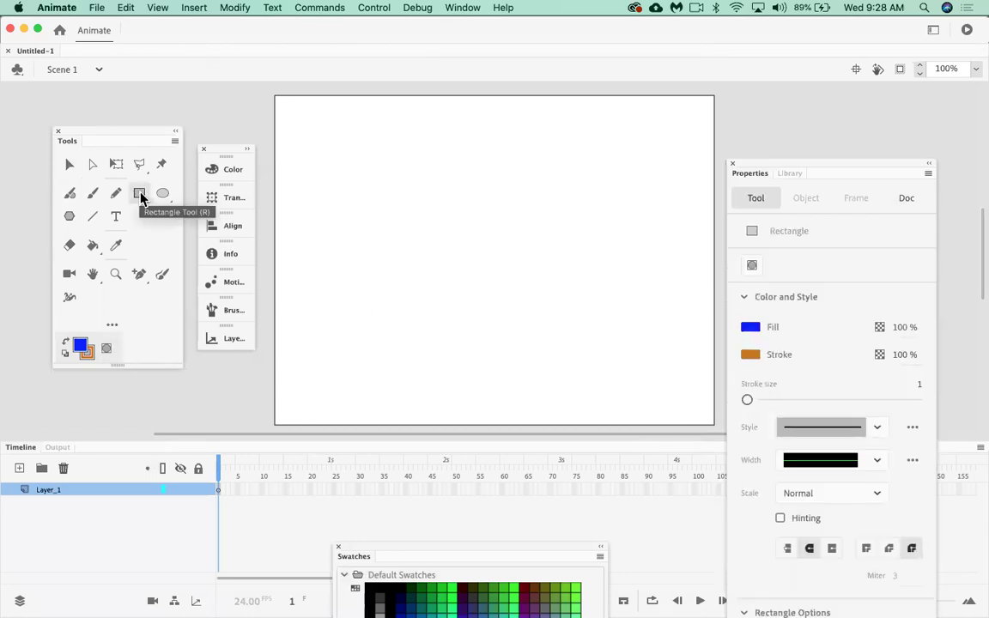
left_click(81, 346)
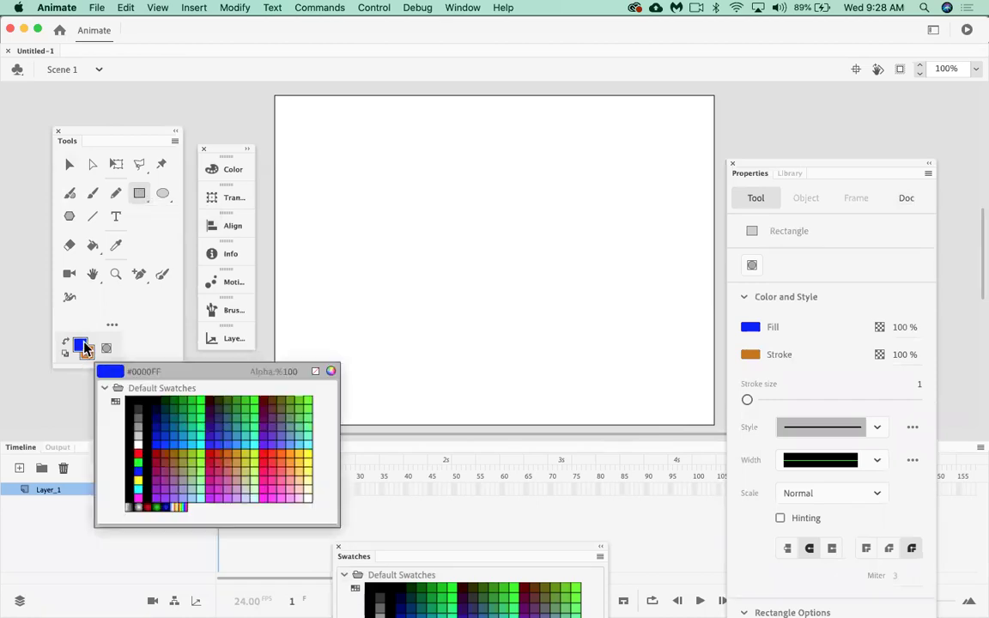
left_click(251, 401)
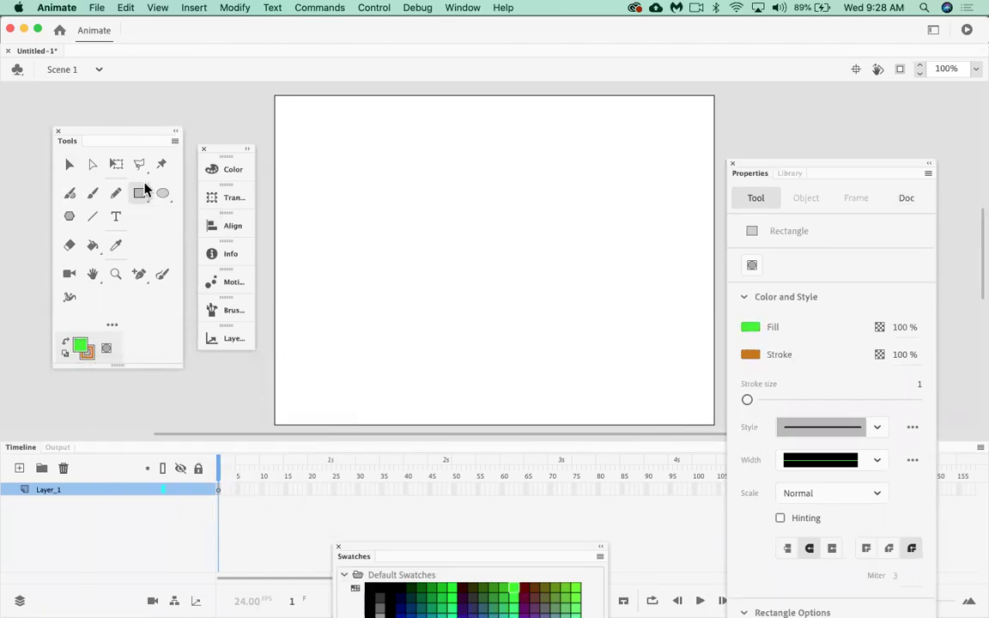
left_click(89, 355)
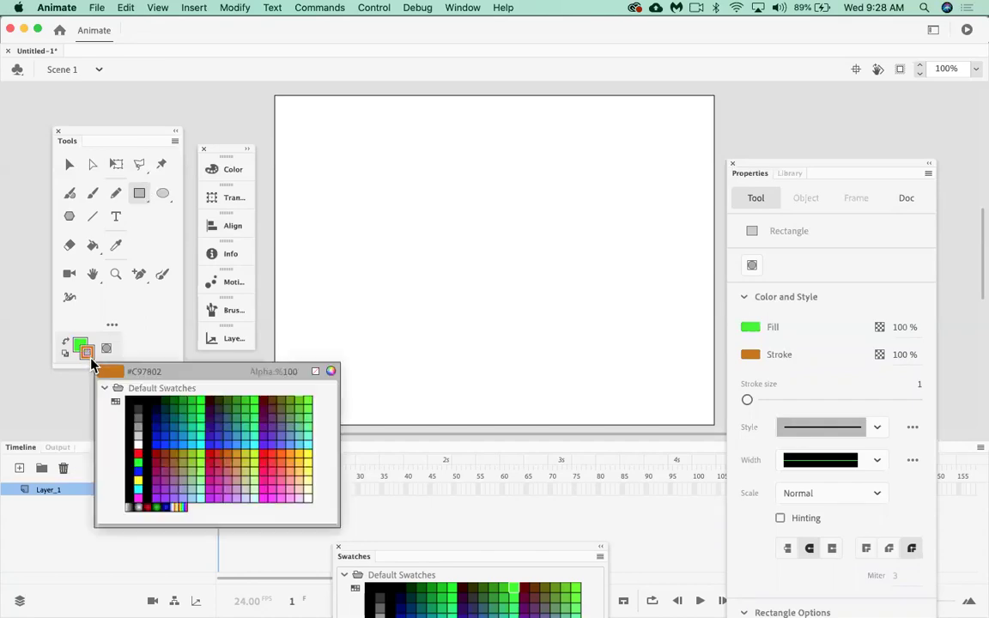
left_click(162, 445)
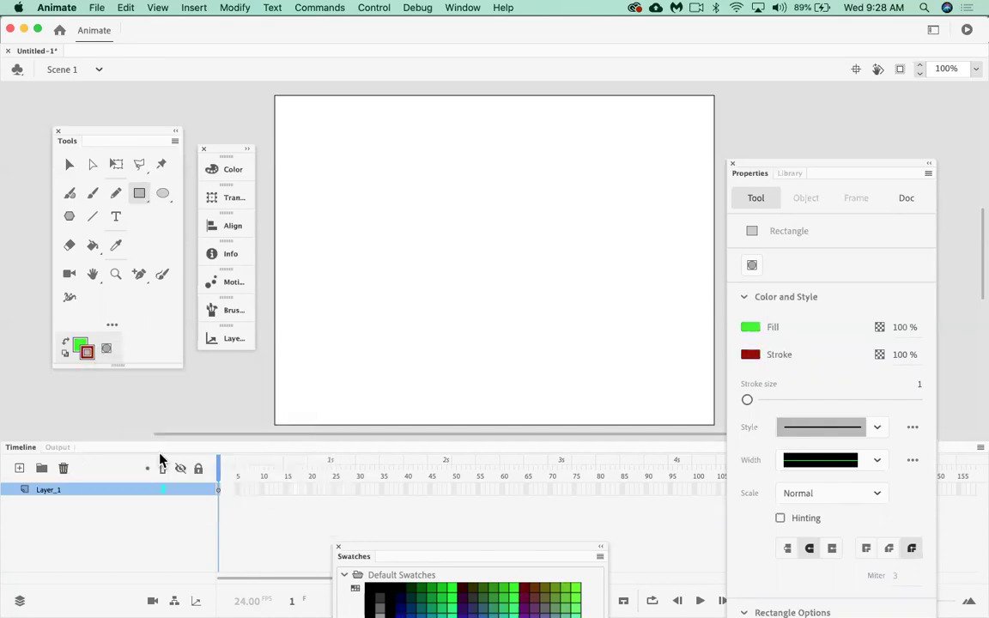
mouse_move(430, 116)
left_mouse_down()
mouse_move(461, 158)
mouse_move(520, 184)
left_mouse_up()
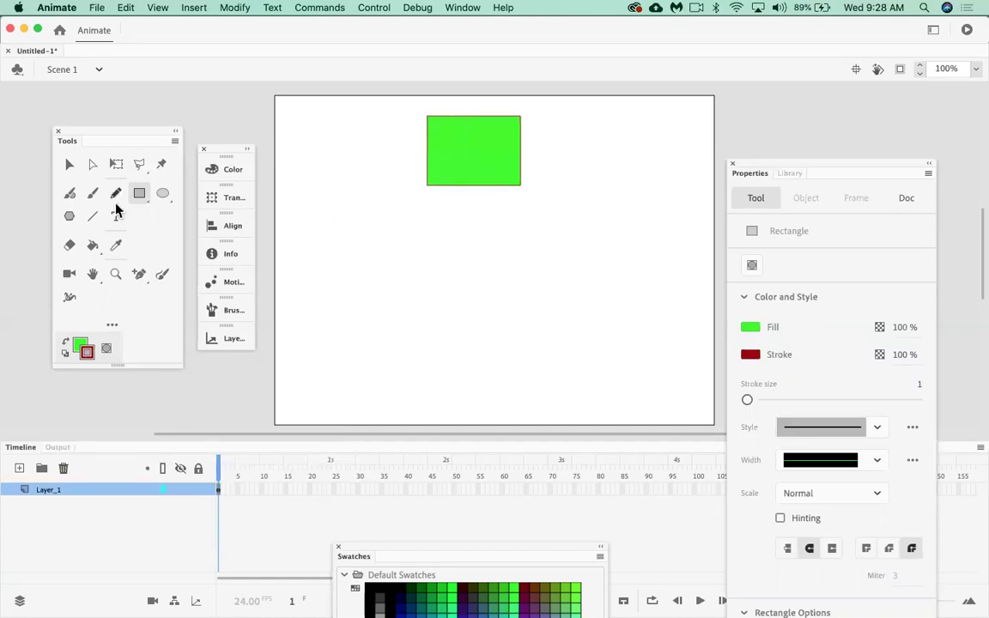
Step: Draw a circle about 109 px wide below the rectangle, with yellow fill #FFFF00 and a purple stroke
left_click(163, 193)
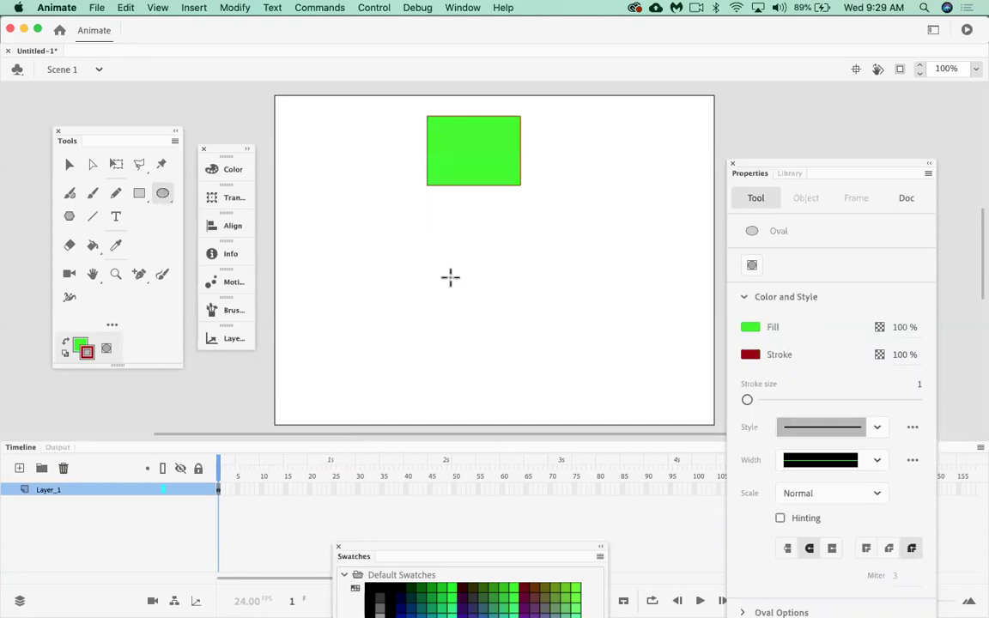
left_click(78, 346)
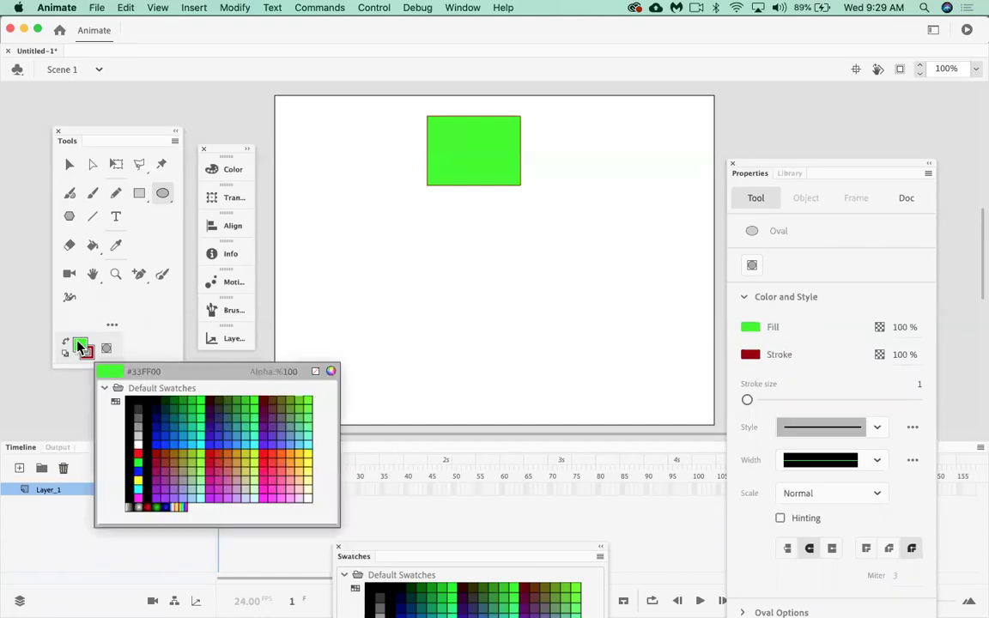
left_click(209, 442)
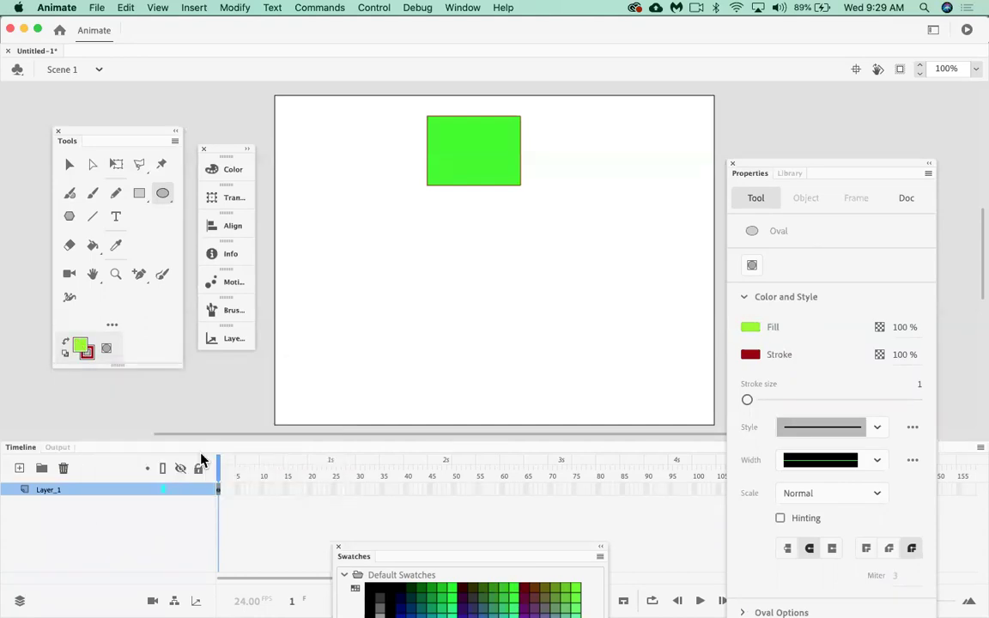
left_click(80, 346)
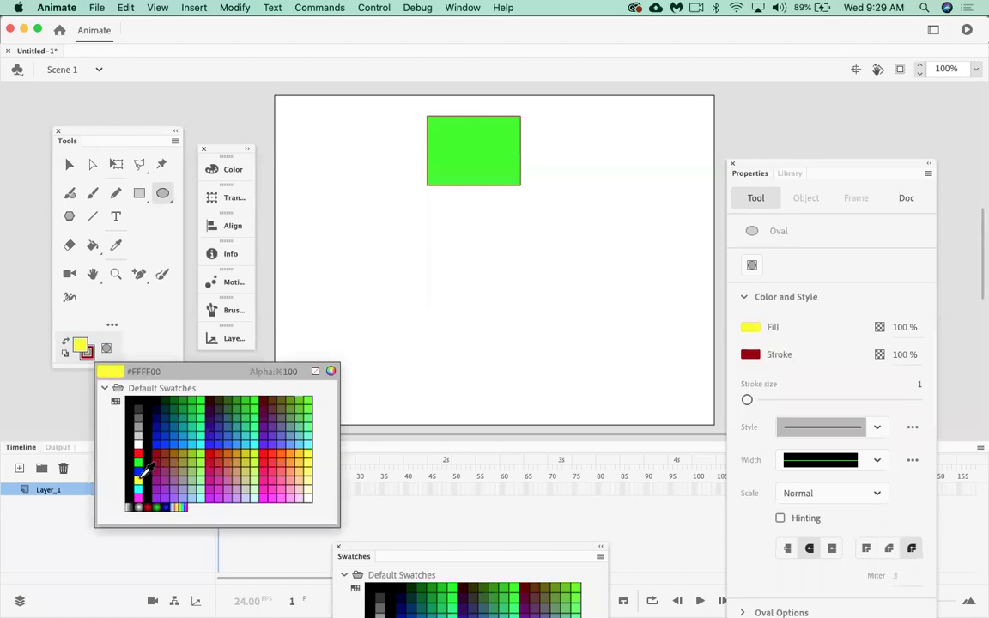
left_click(138, 480)
left_click(87, 352)
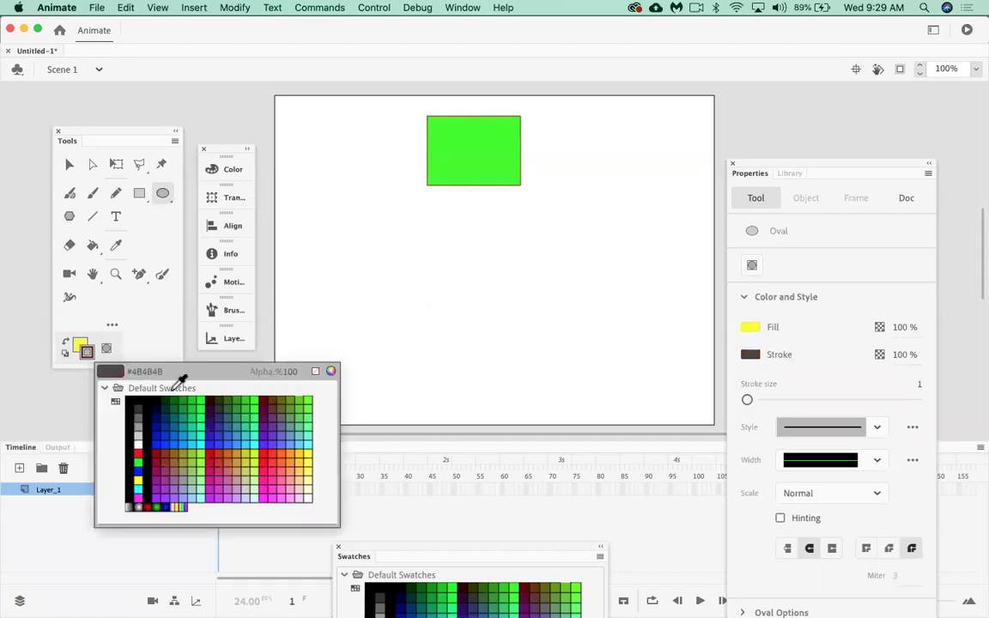
left_click(282, 427)
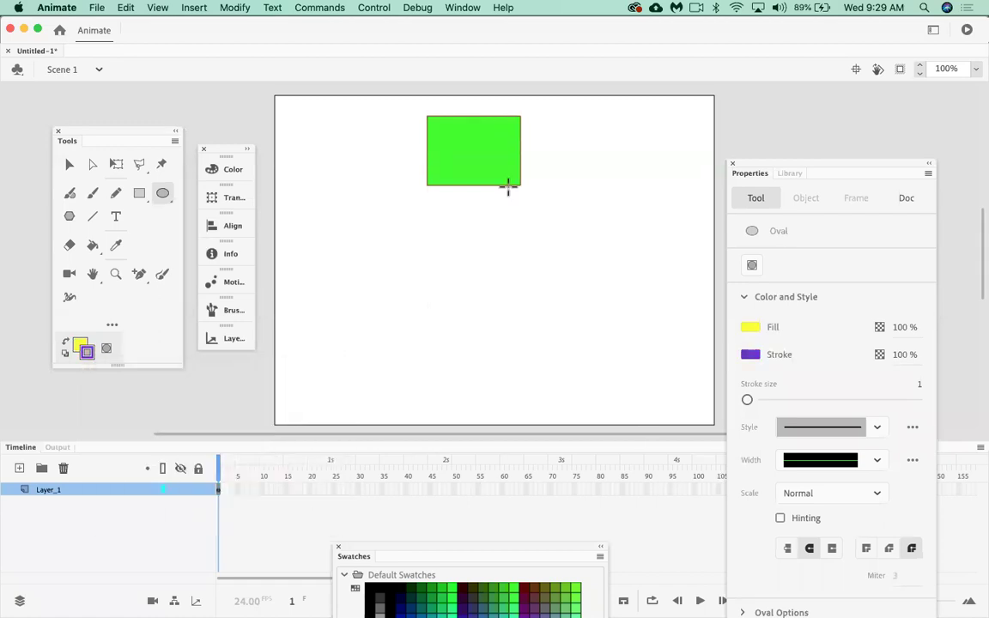
mouse_move(433, 203)
left_mouse_down()
mouse_move(492, 249)
mouse_move(509, 279)
left_mouse_up()
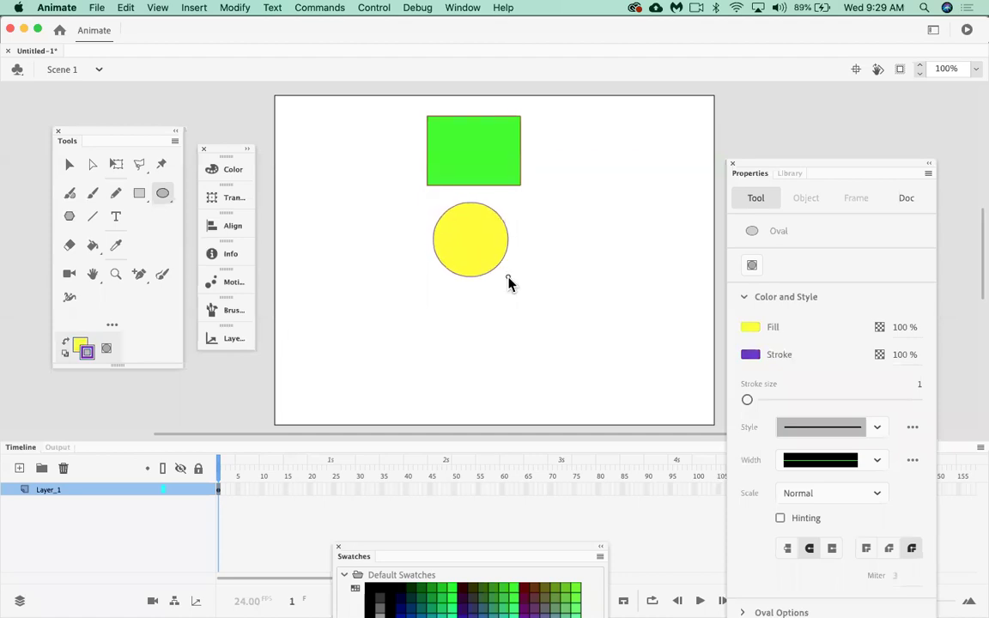
Step: Draw a blue pentagon about 116 by 118 px below and slightly left of the circle using the PolyStar tool
left_click(163, 194)
left_click(168, 203)
left_click(70, 218)
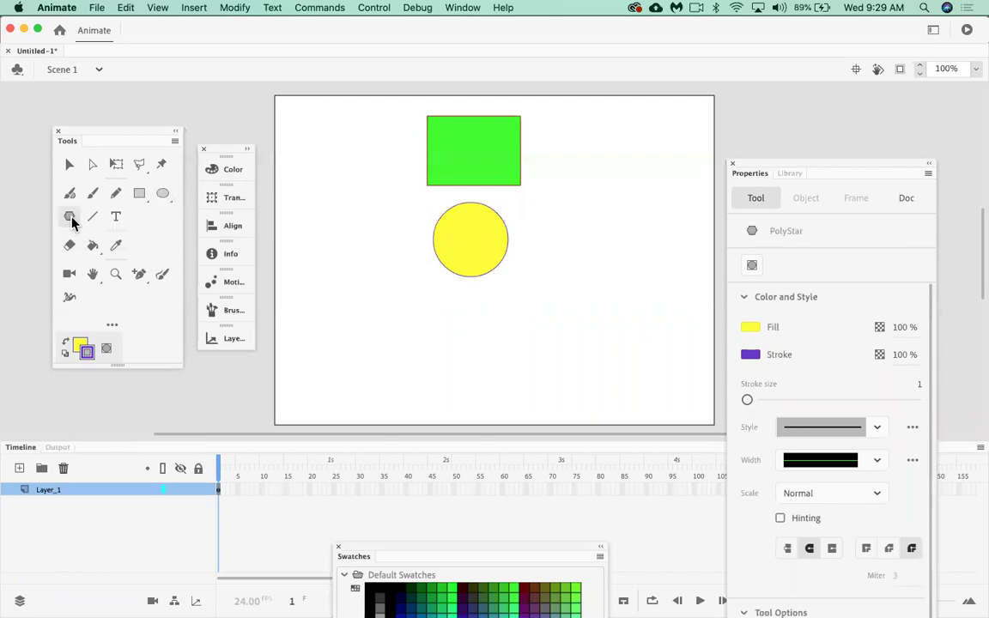
left_click(83, 344)
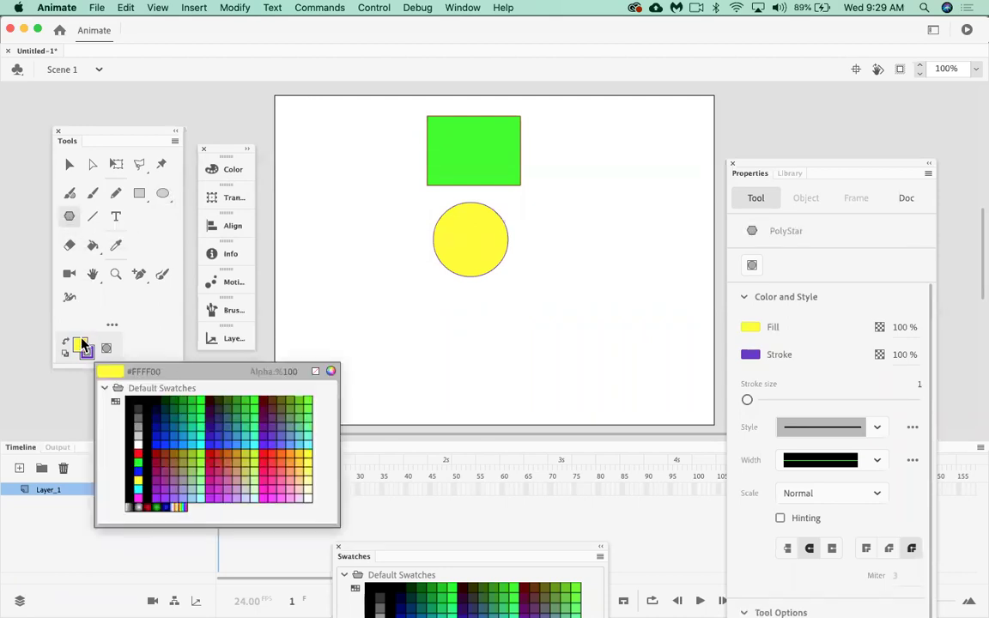
left_click(176, 451)
left_click_drag(430, 311, 463, 340)
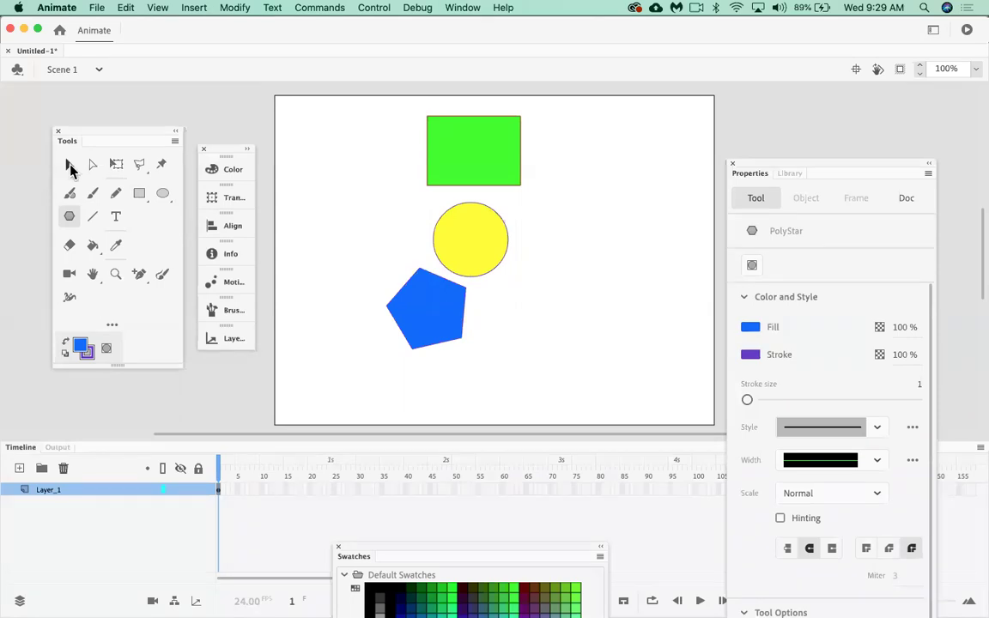
Step: Try moving only the pentagon's fill away from its outline, and undo the move
left_click(71, 166)
mouse_move(448, 327)
left_mouse_down()
mouse_move(490, 367)
mouse_move(479, 361)
left_mouse_up()
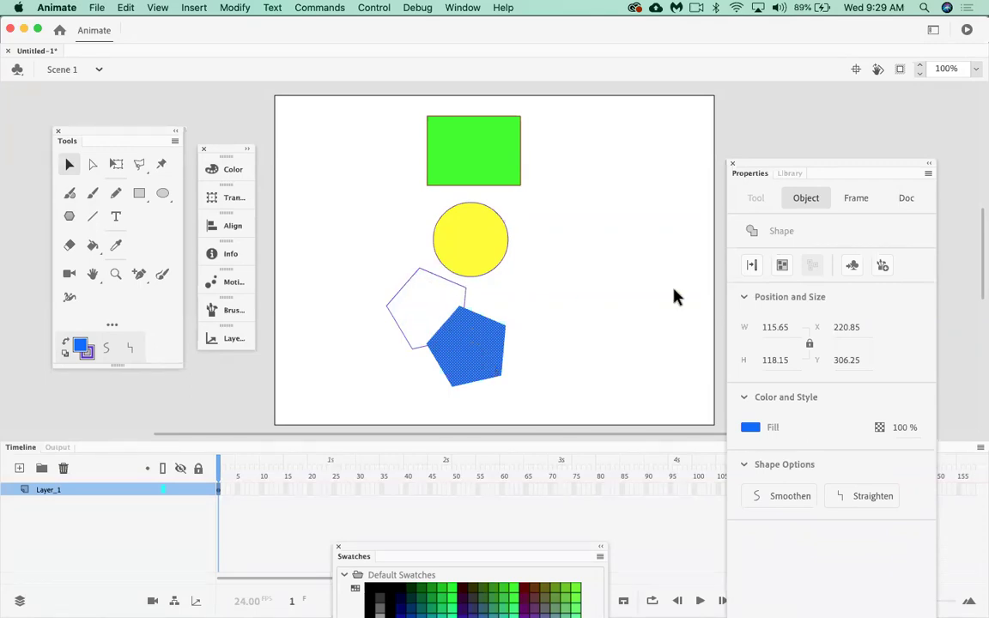
key("cmd+z")
left_click(593, 301)
Step: Move the blue pentagon together with its outline down and right, directly below the yellow circle
double_click(440, 322)
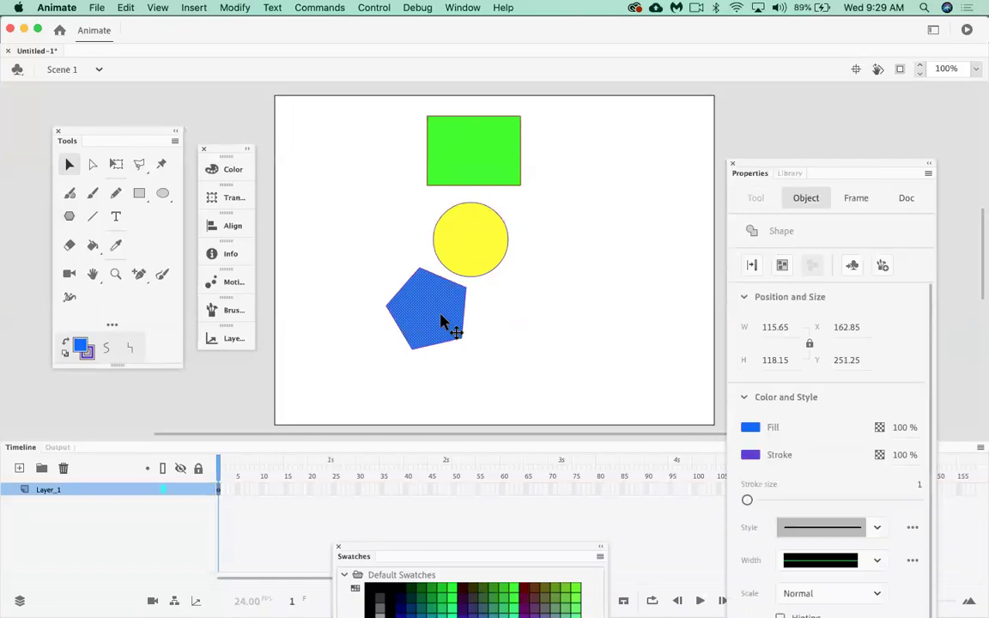
left_click_drag(440, 322, 478, 354)
left_click(570, 258)
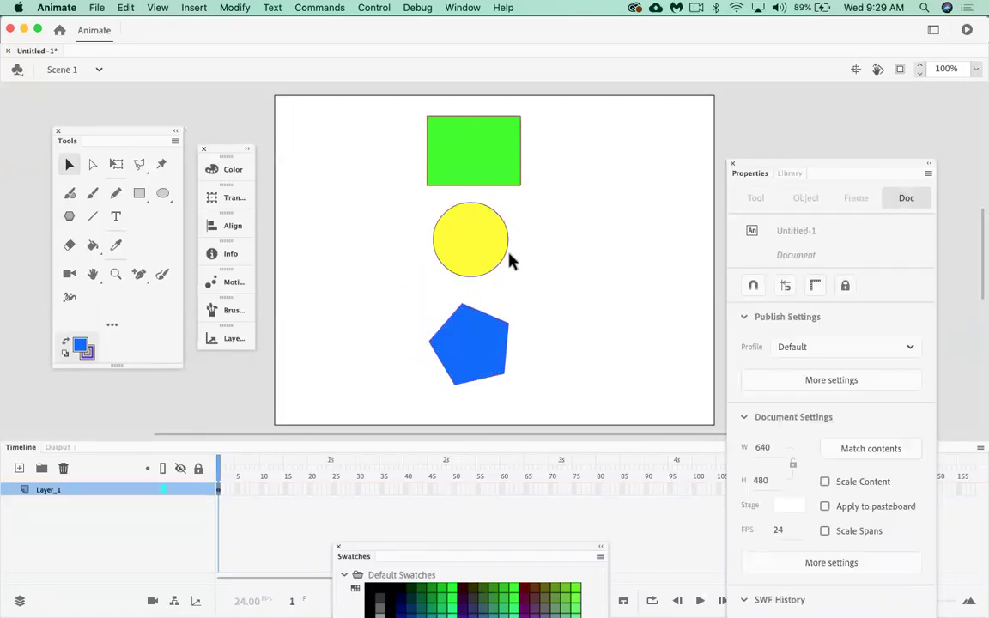
Step: Try moving the yellow circle to the lower left, first without and once with its outline, undoing each move
left_click_drag(490, 257, 388, 291)
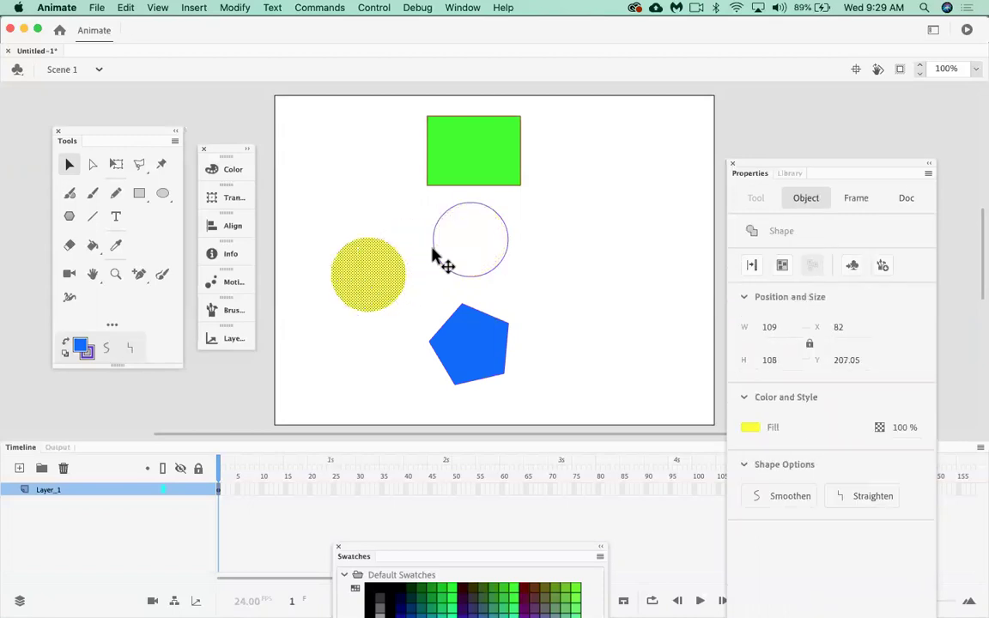
key("ctrl+z")
left_click(537, 270)
double_click(490, 259)
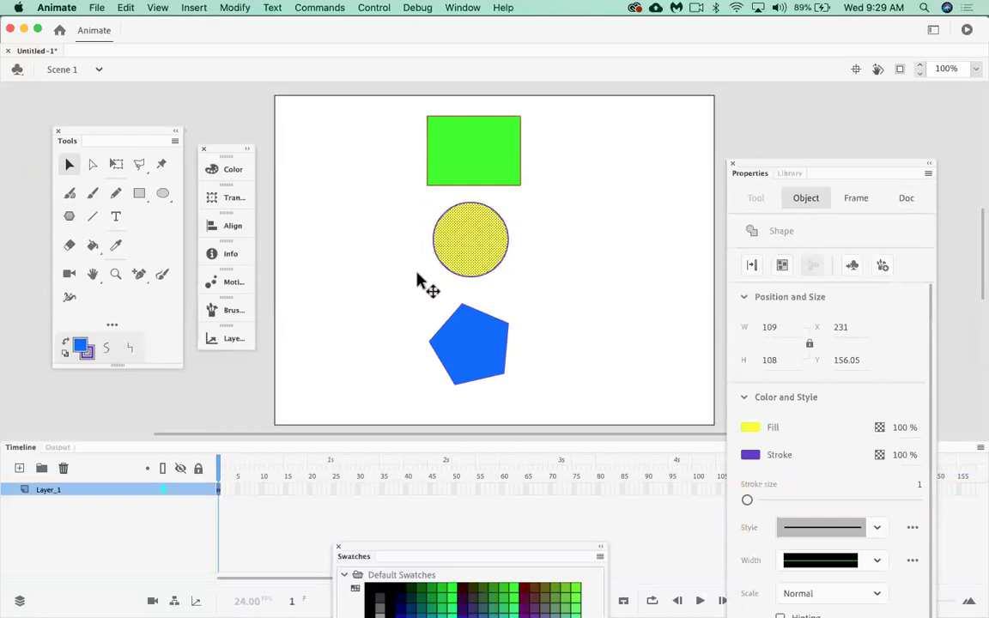
left_click_drag(484, 248, 403, 283)
key("ctrl+z")
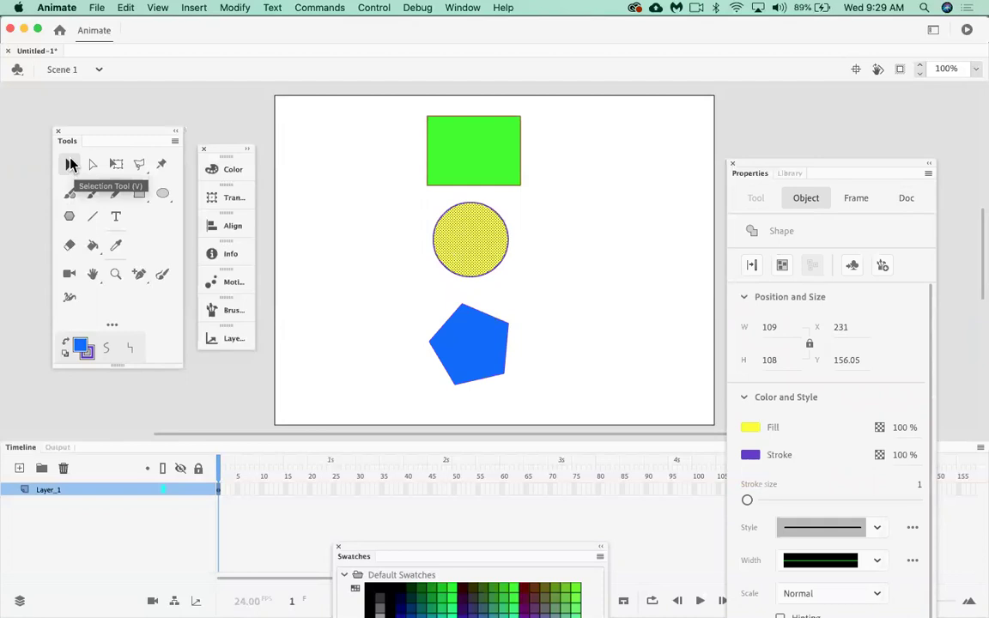
Step: Enlarge and rotate the green rectangle with Free Transform, and undo both changes
left_click(117, 169)
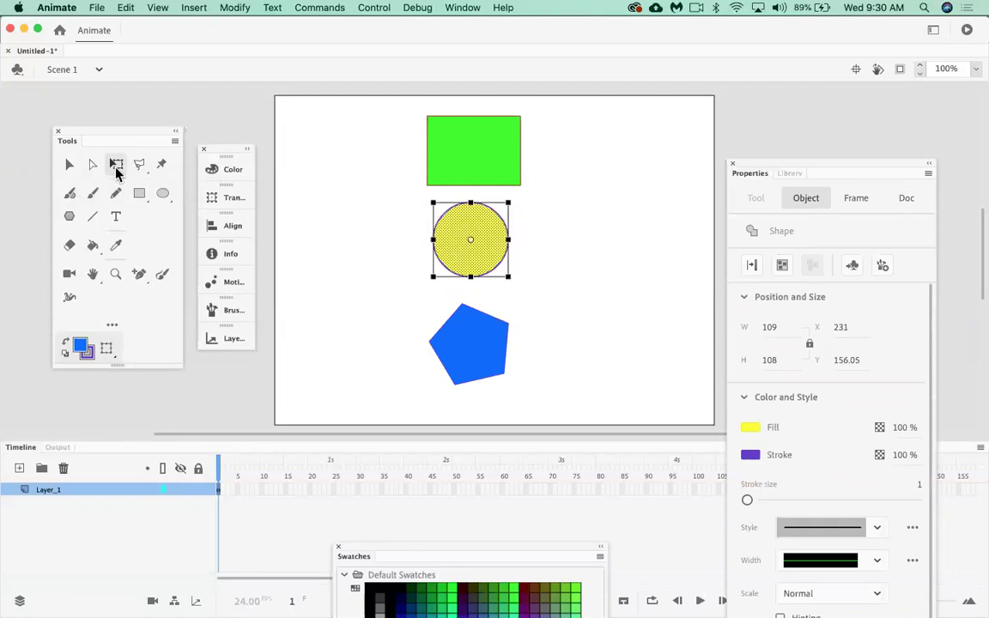
left_click(470, 161)
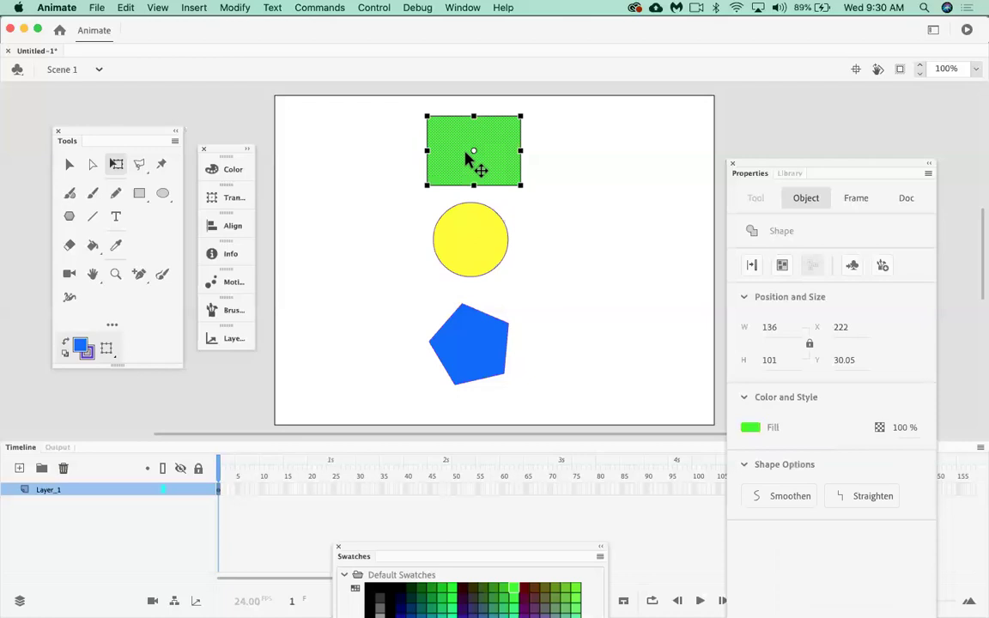
left_click_drag(428, 186, 353, 161)
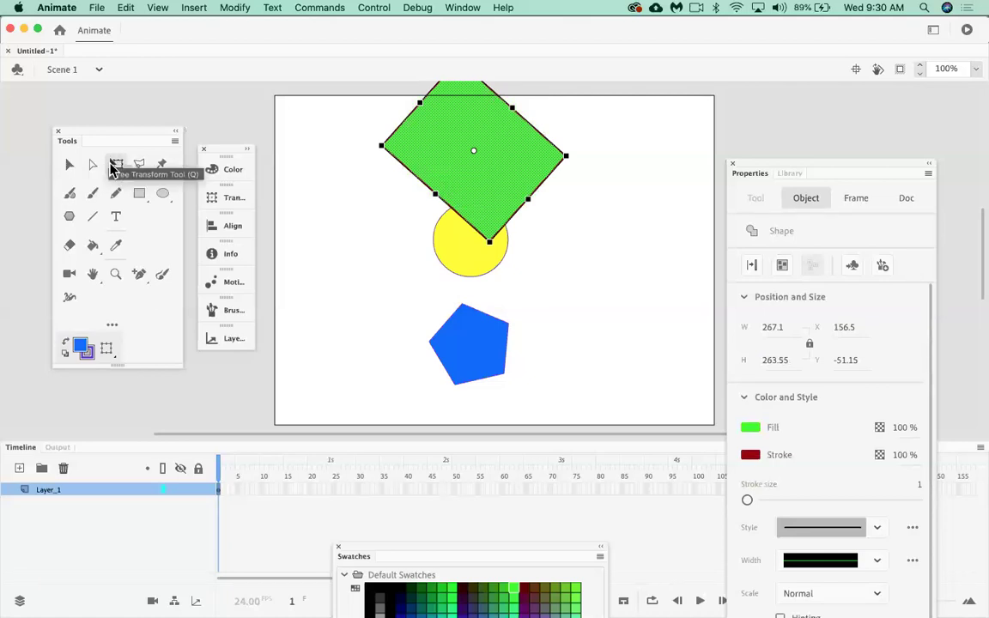
key("super+z")
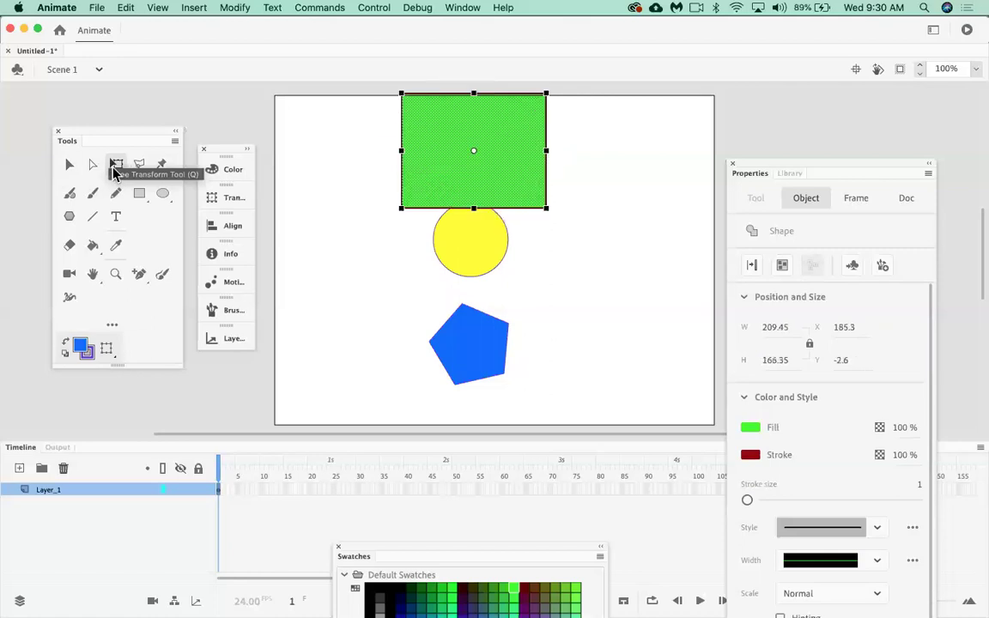
key("super+z")
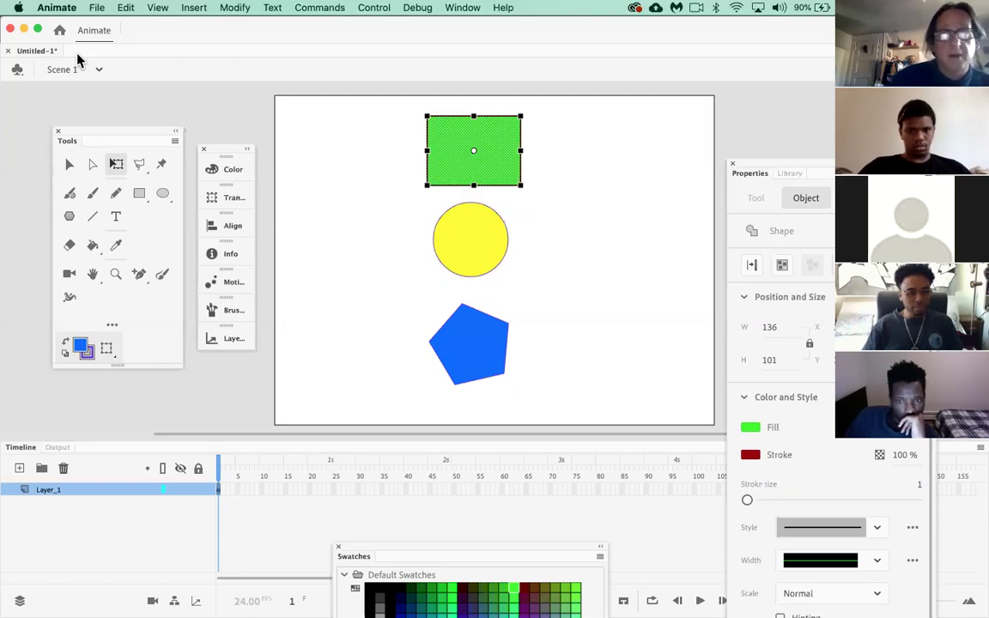
Step: Move all three shapes together slightly right and down, and shift the yellow circle a little lower toward the pentagon
left_click(393, 172)
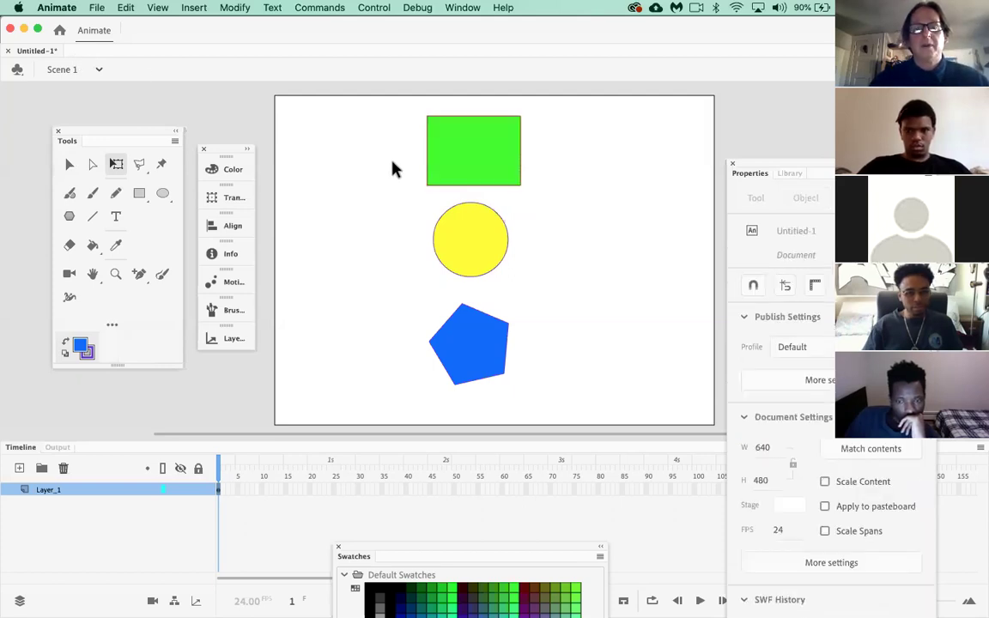
left_click_drag(371, 116, 582, 364)
left_click_drag(486, 361, 503, 368)
left_click(526, 254)
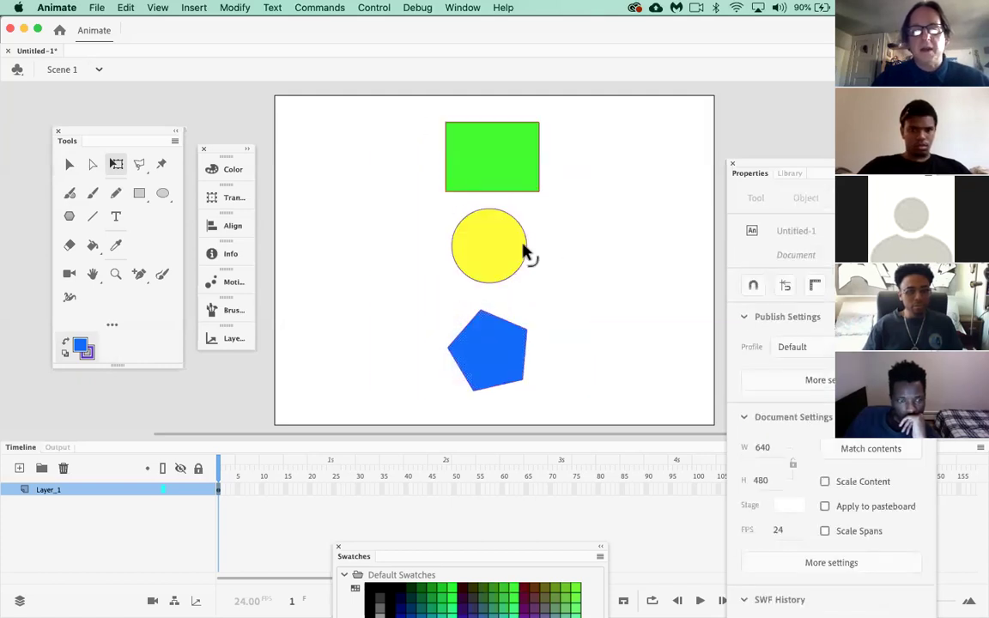
left_click(520, 257)
left_click_drag(515, 249, 517, 257)
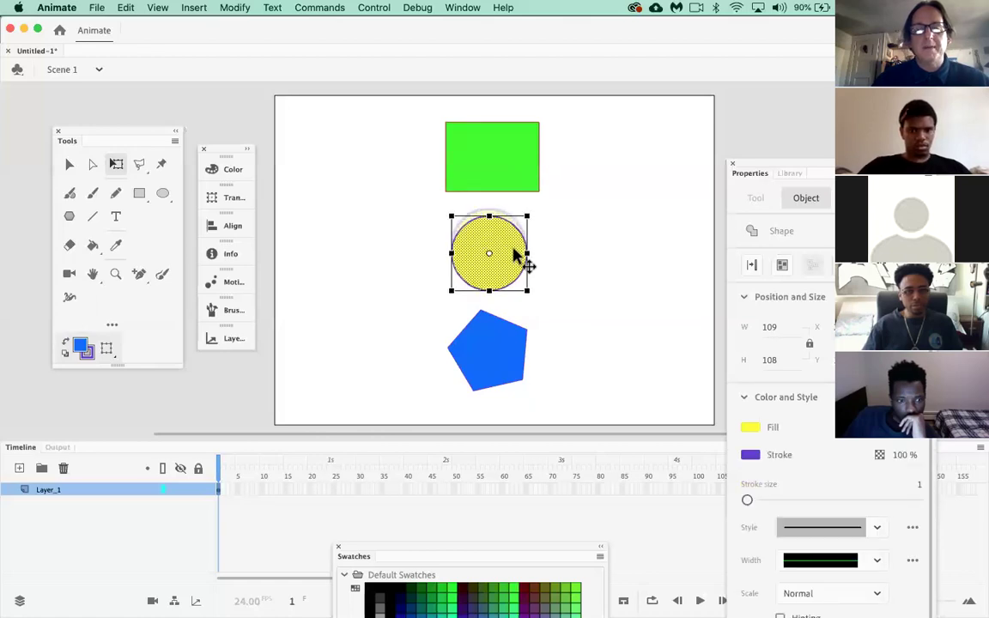
Step: Move the Properties and Library panel group up and inward over the stage's edge, and display the document's Library
left_click(580, 264)
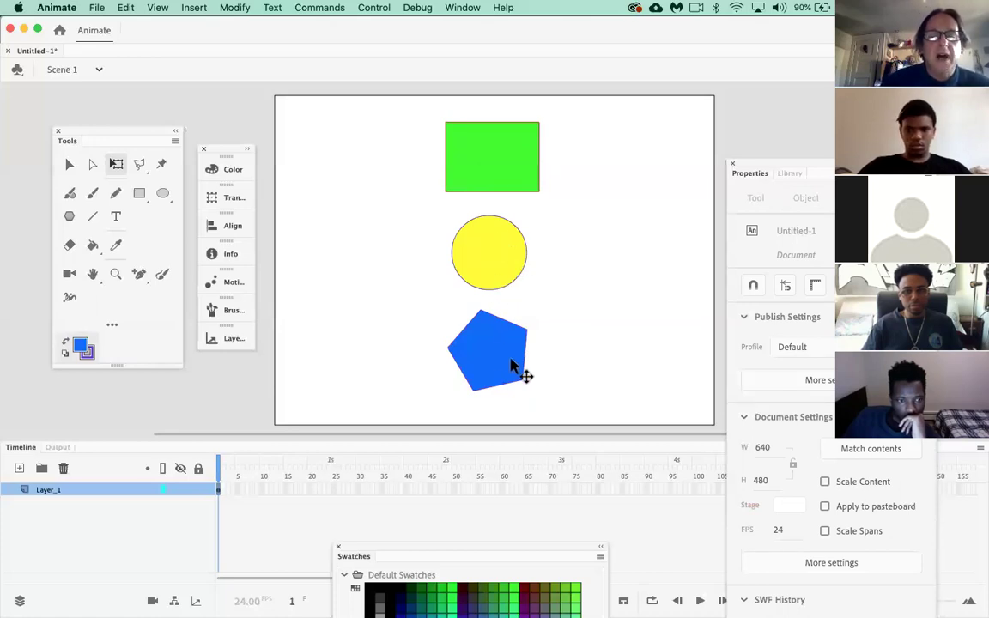
left_click_drag(833, 164, 765, 96)
left_click(752, 97)
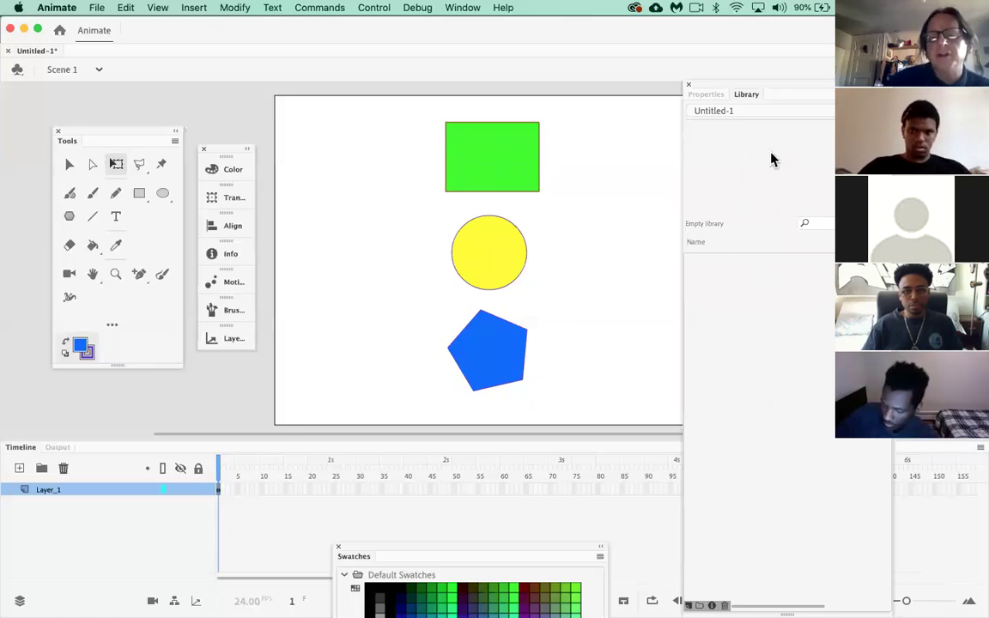
left_click(707, 97)
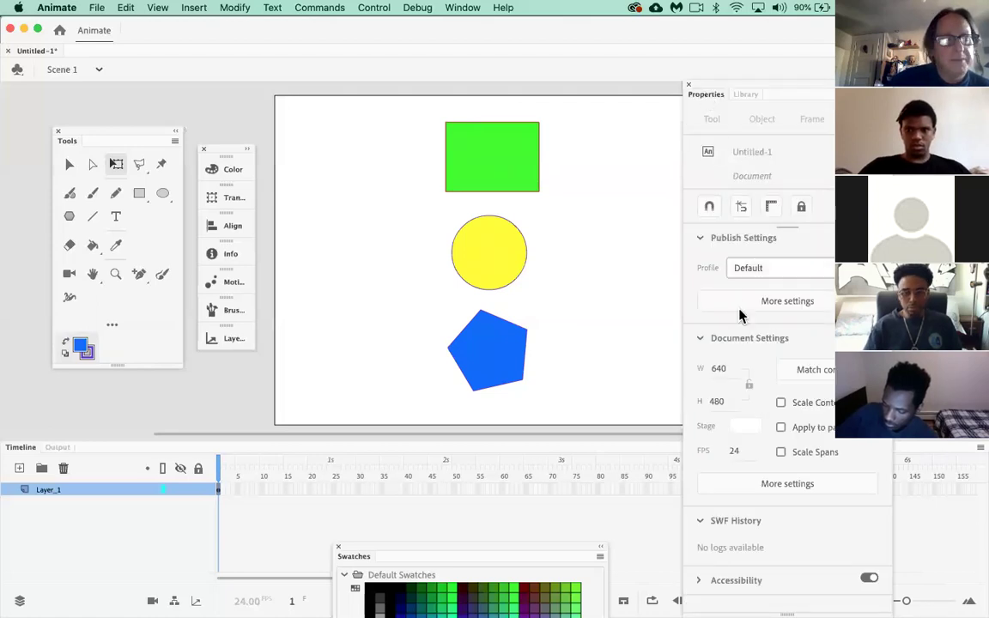
left_click(738, 98)
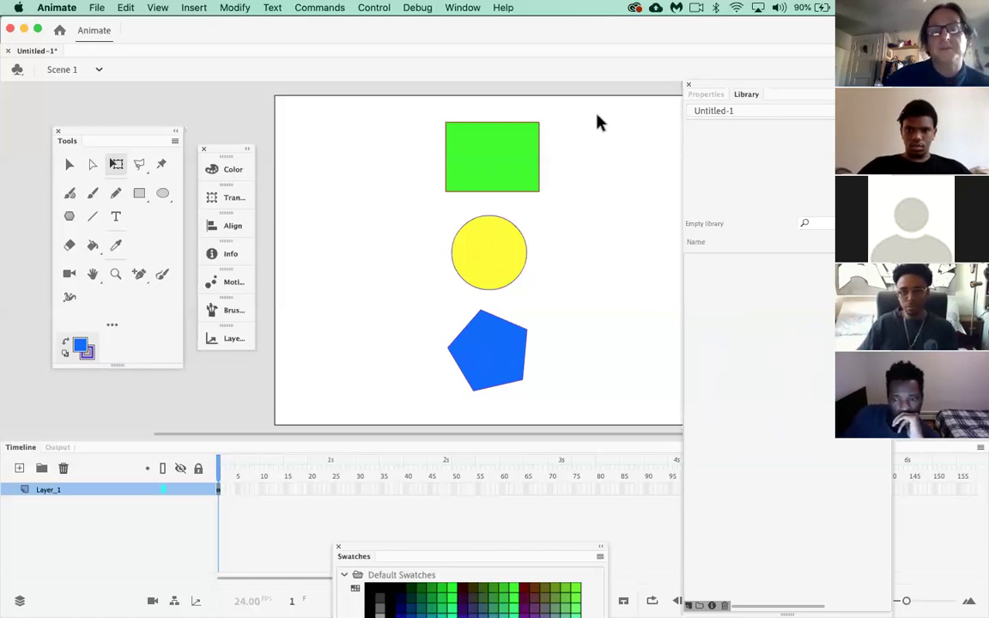
left_click(464, 8)
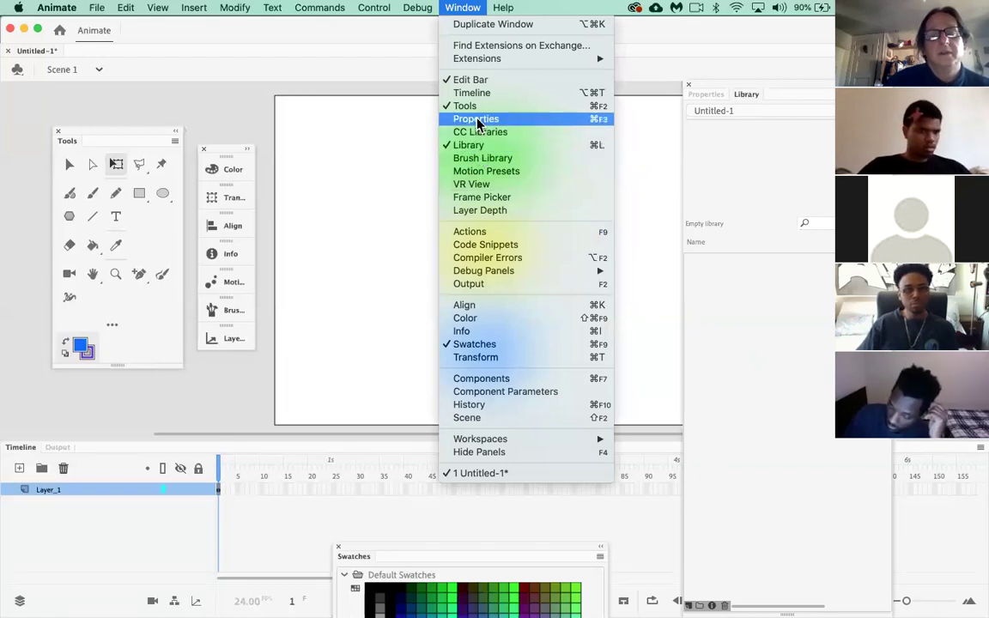
left_click(744, 187)
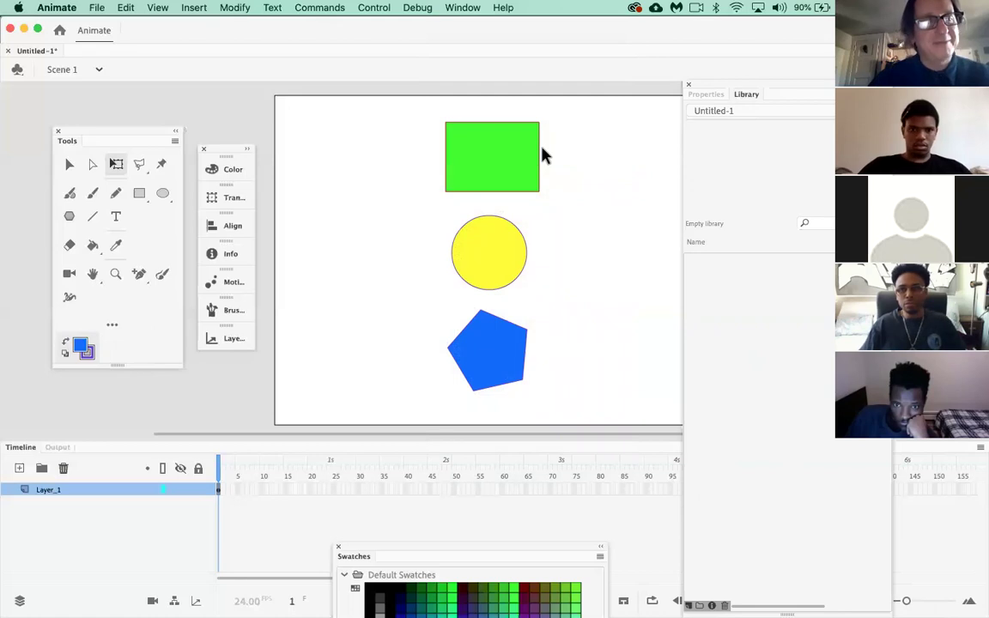
Step: Convert the green rectangle, fill and outline together, to a Graphic symbol named "box"
left_click(504, 159)
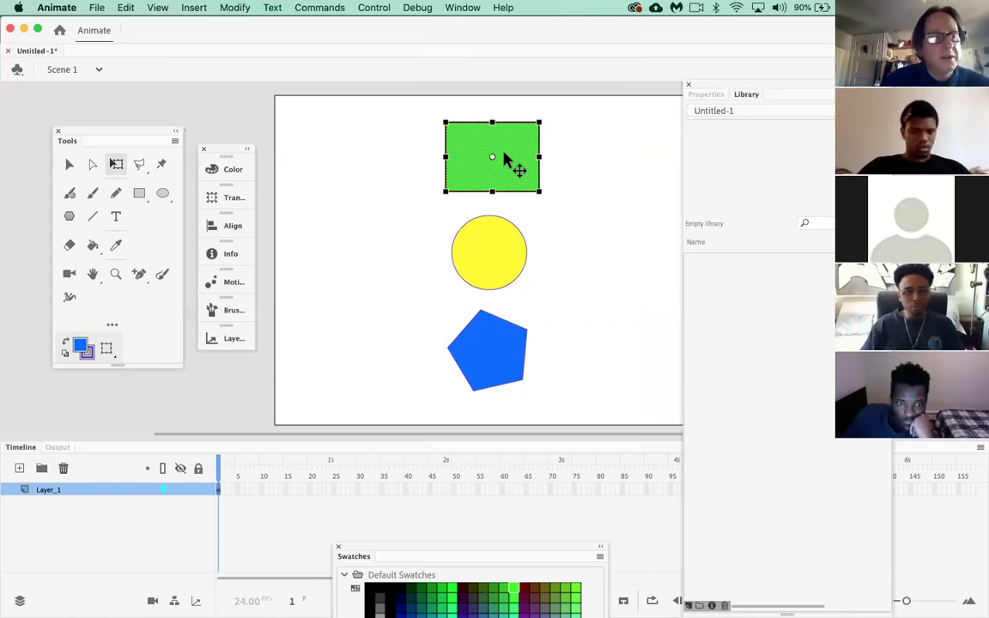
right_click(515, 155)
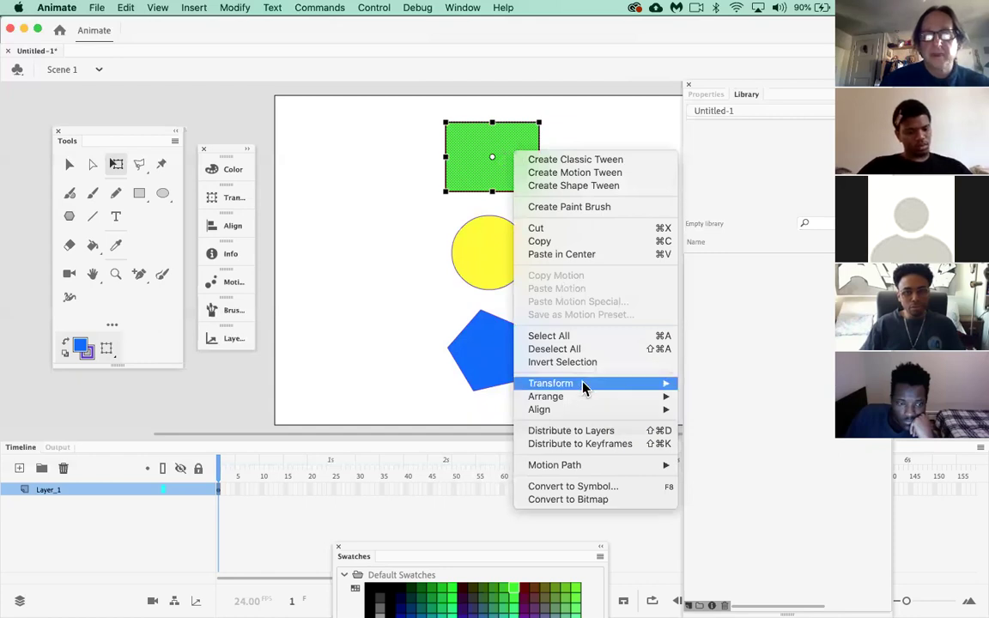
left_click(597, 487)
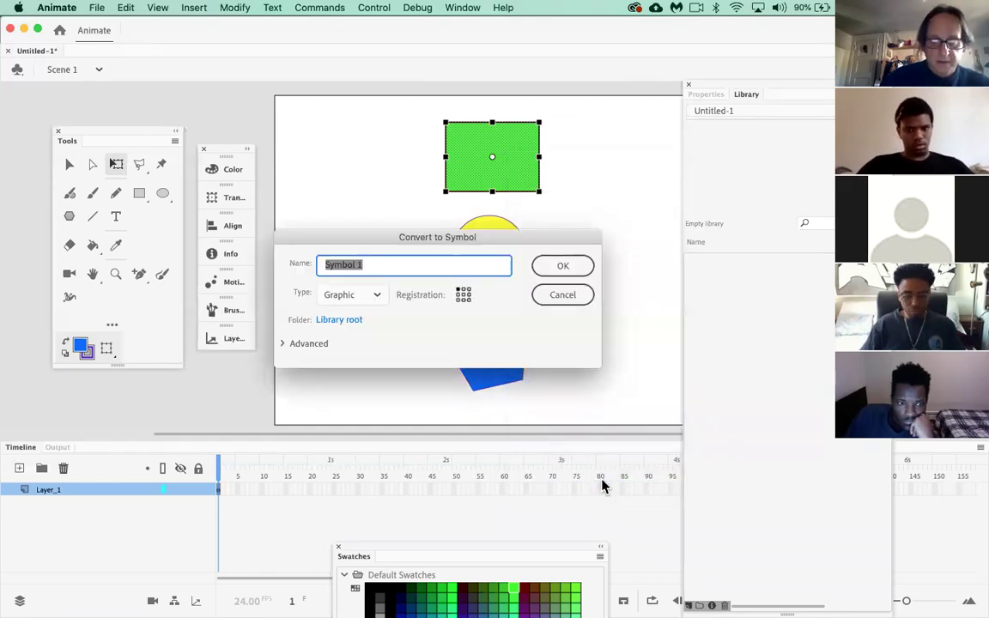
type("box")
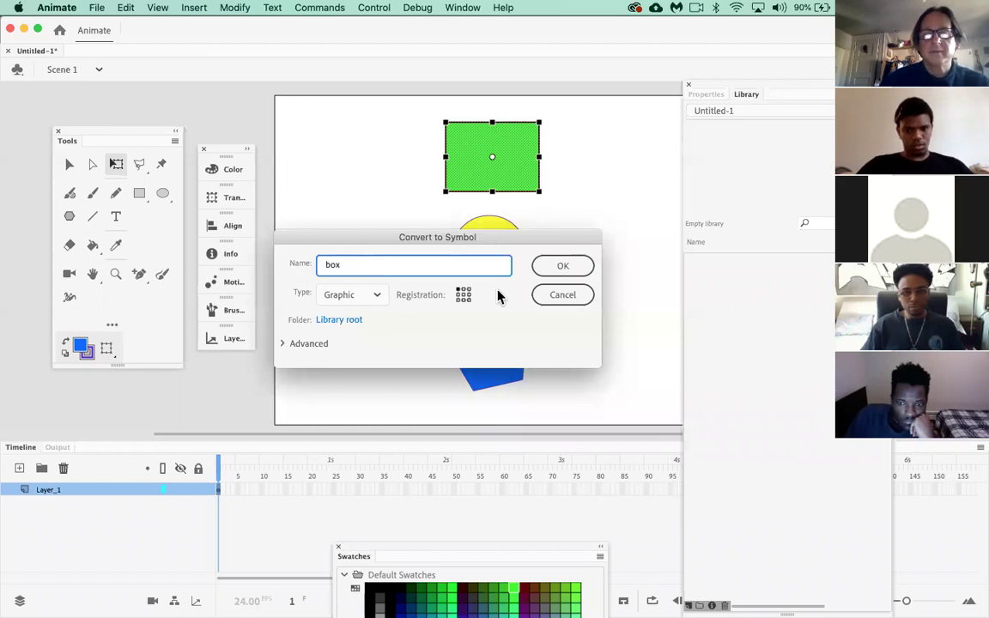
left_click(568, 274)
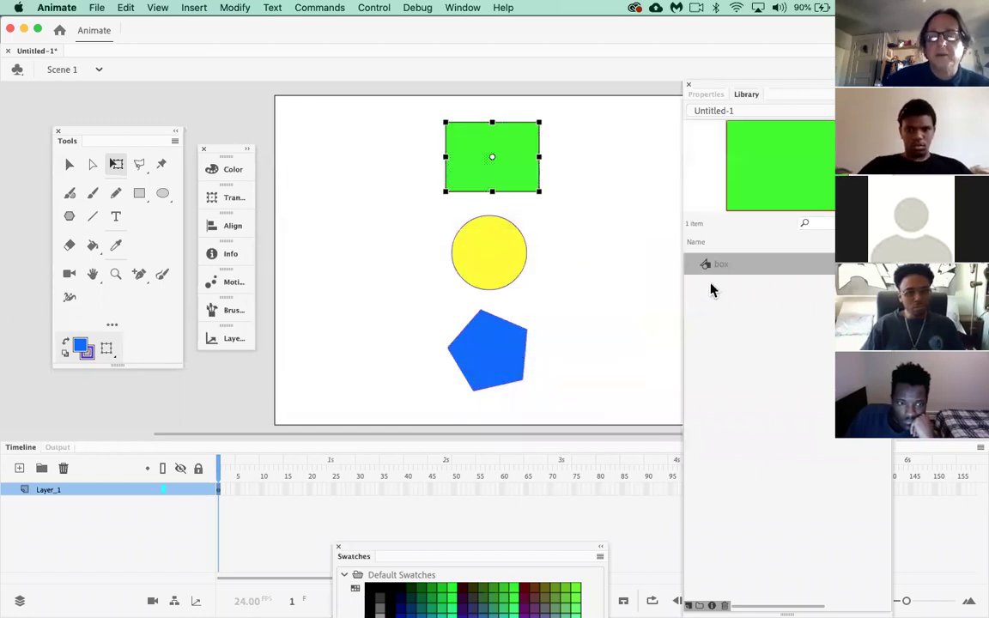
left_click(709, 283)
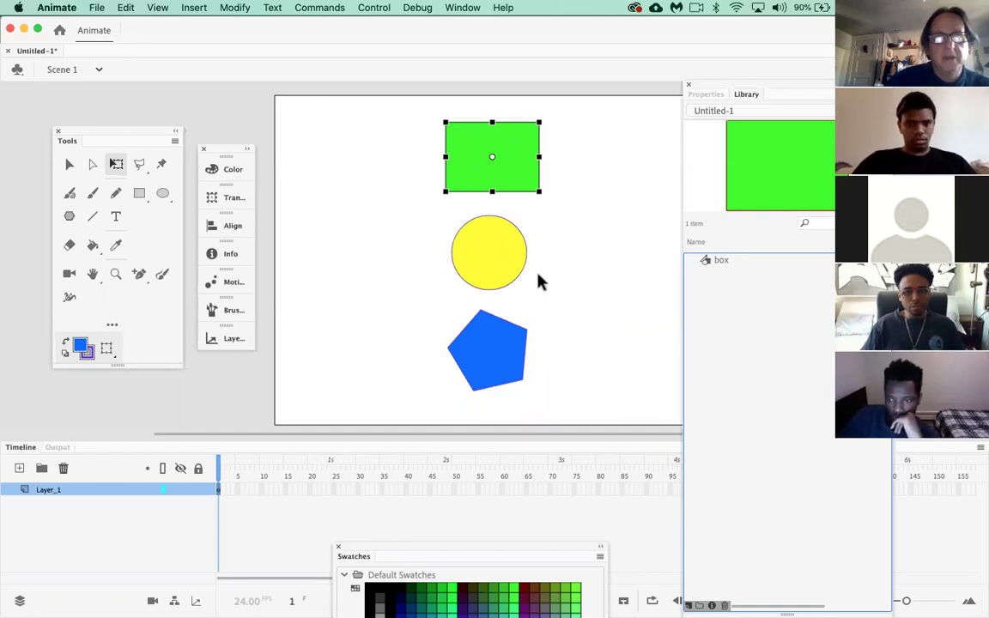
Step: Convert the yellow circle with its outline to a symbol named "ball", keeping the type Graphic
left_click(491, 277)
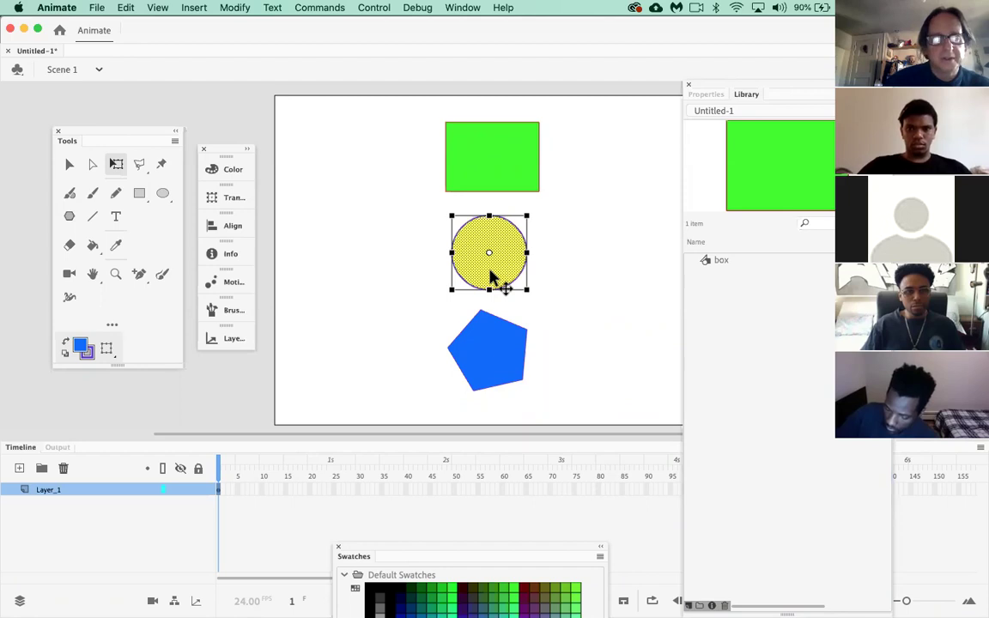
right_click(491, 277)
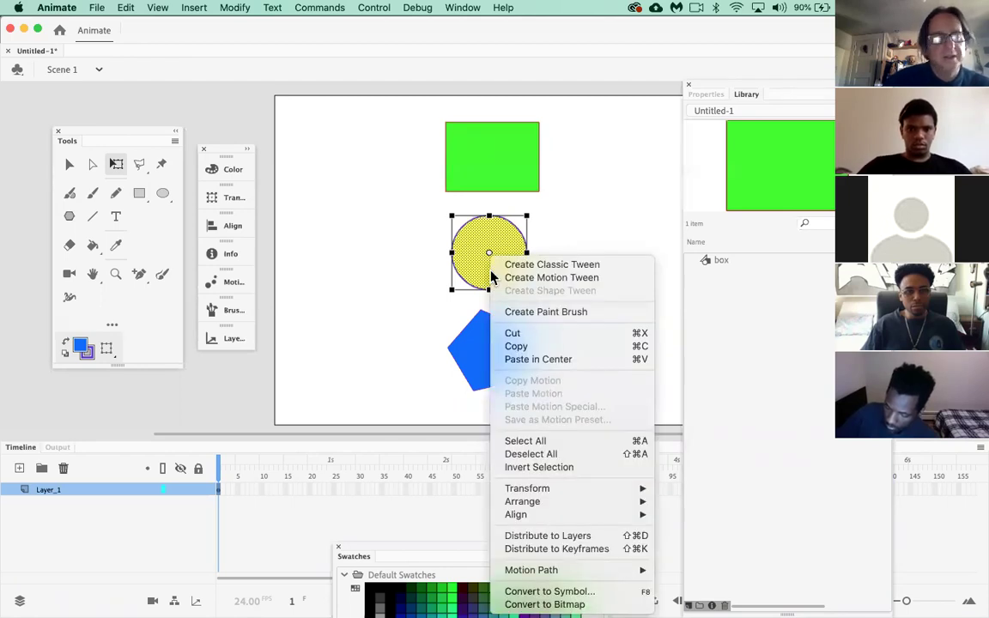
left_click(577, 599)
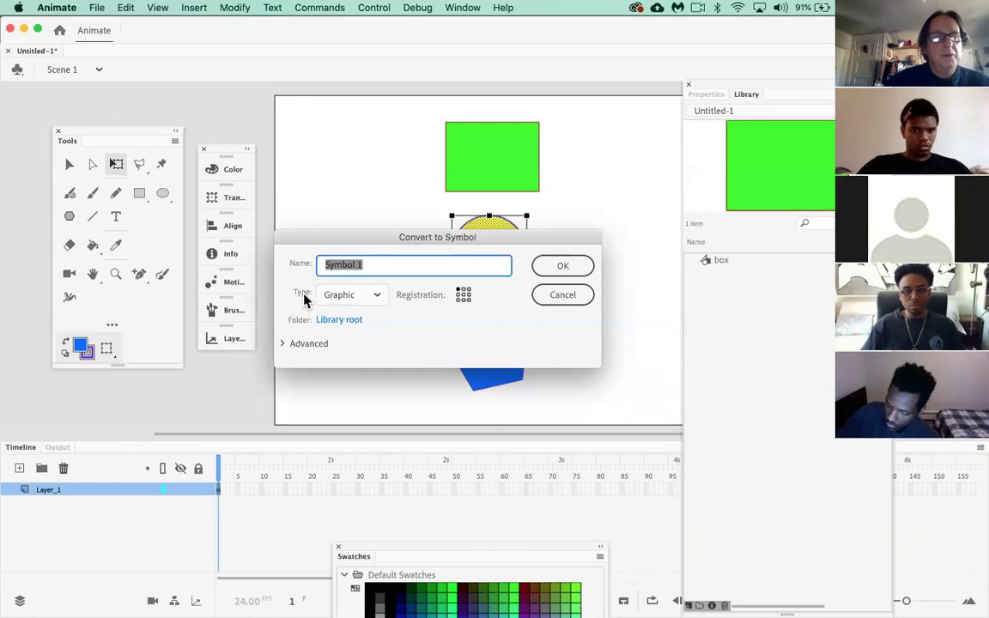
left_click(364, 295)
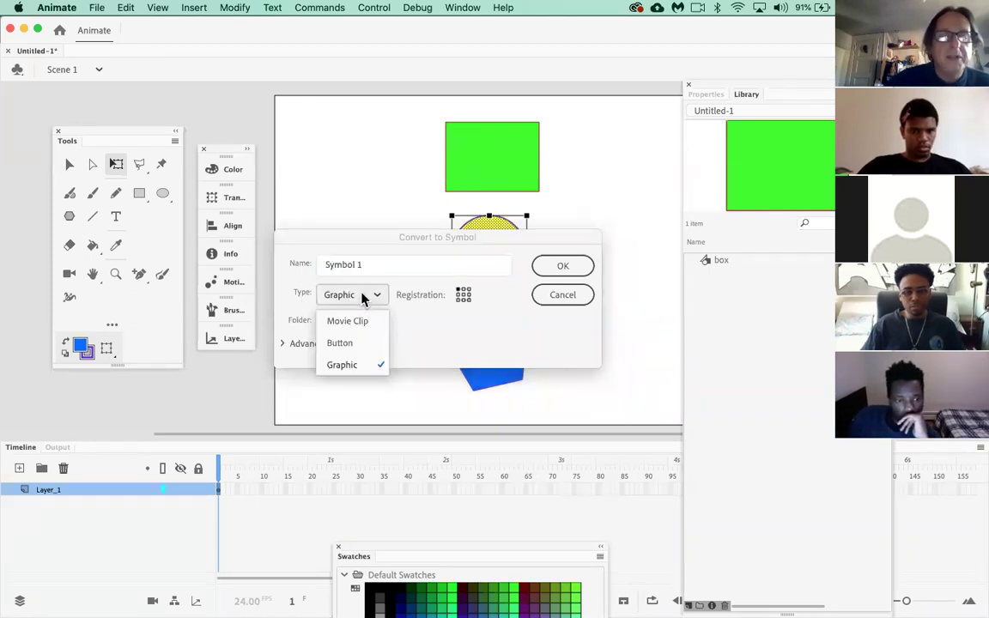
left_click(358, 368)
left_click_drag(397, 239, 455, 314)
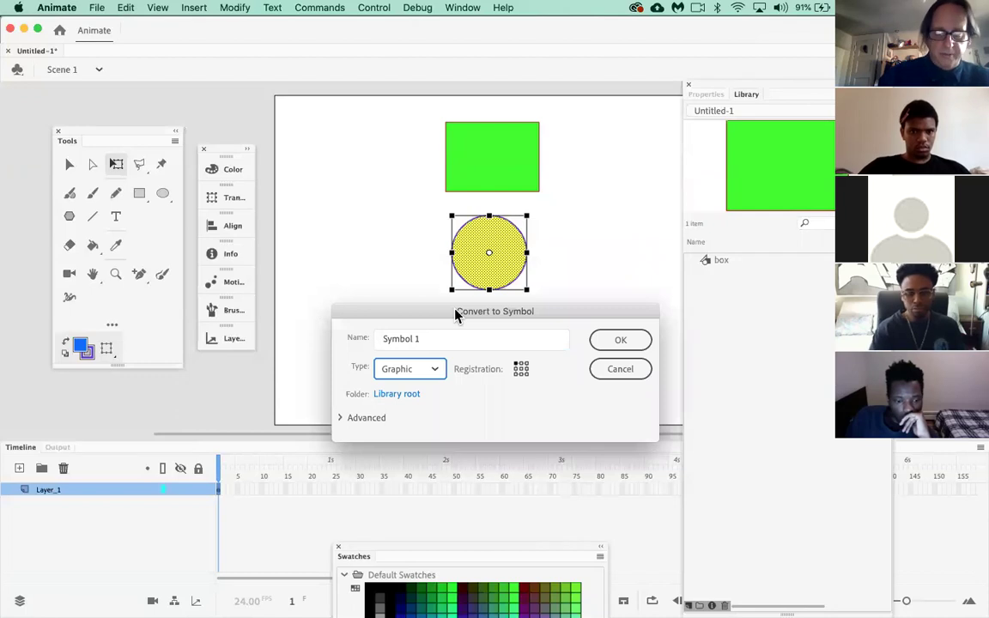
left_click(445, 342)
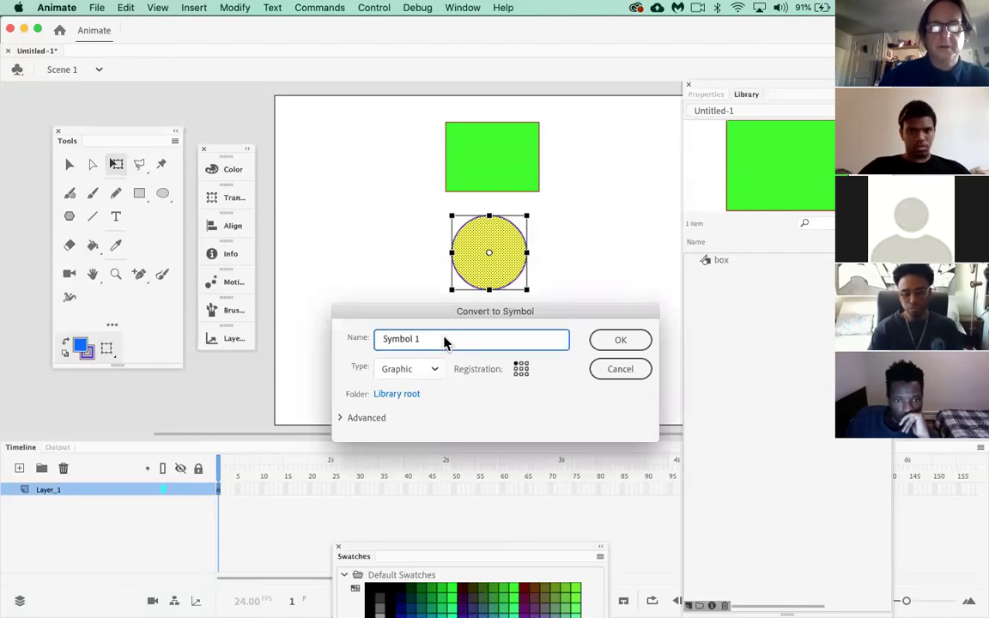
left_click_drag(441, 340, 309, 342)
type("ball")
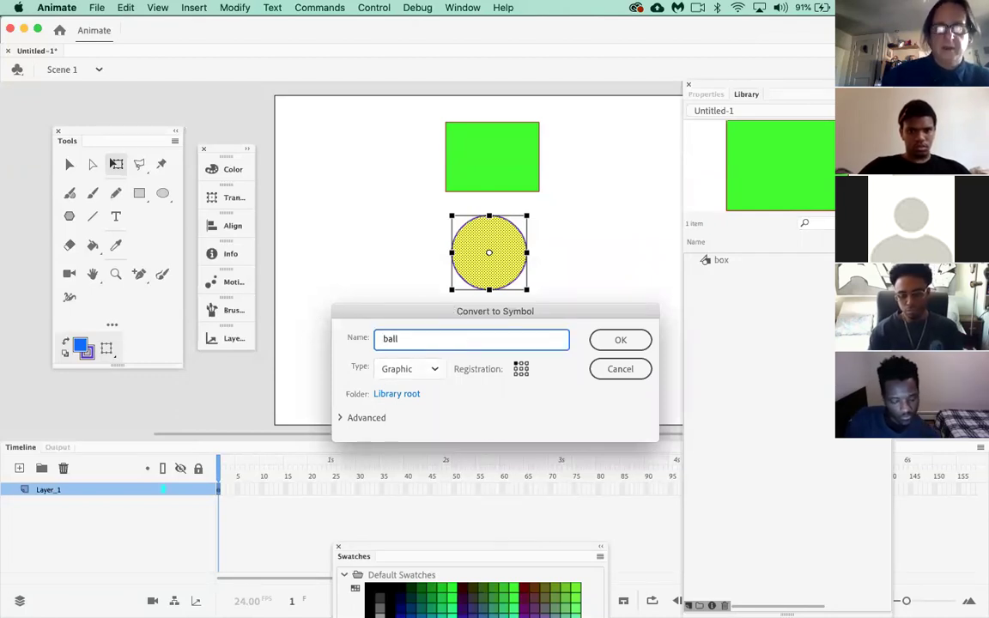
left_click(643, 346)
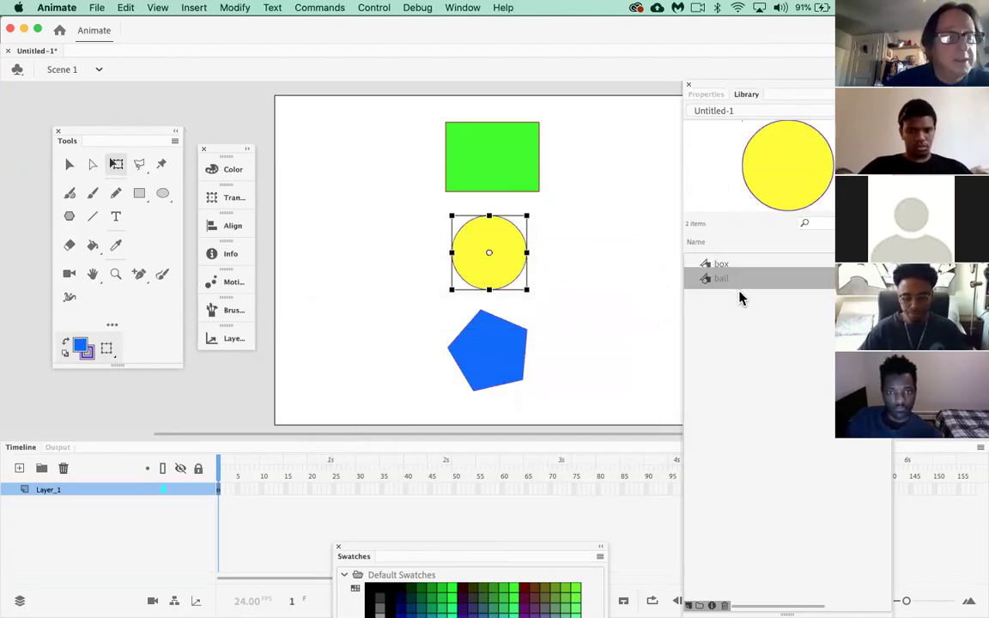
left_click(494, 354)
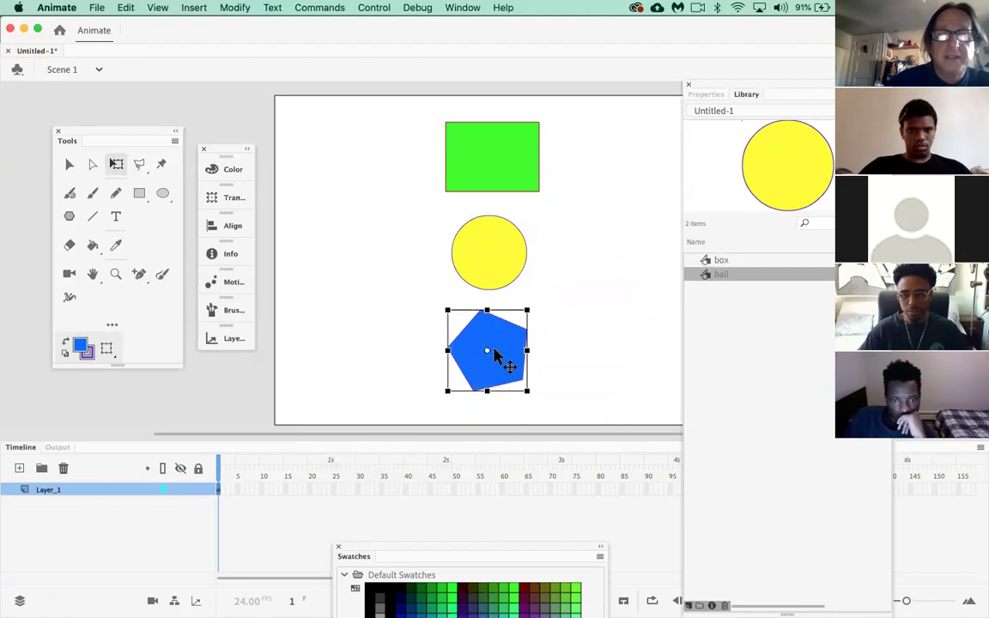
right_click(495, 353)
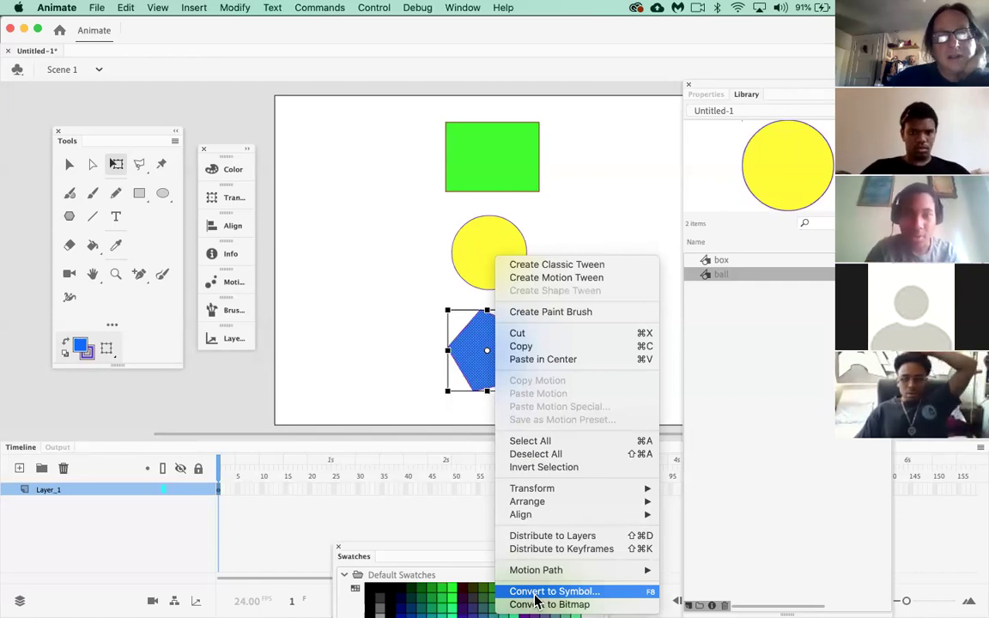
left_click(401, 278)
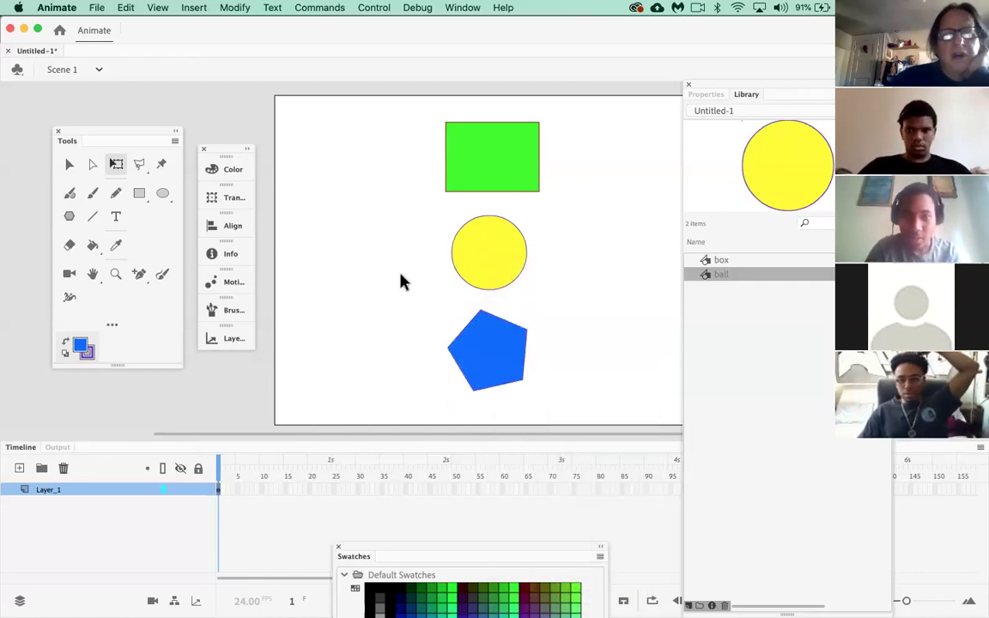
Step: Try moving only the blue pentagon's fill to the left of its outline, and undo the move
left_click(484, 351)
left_click(568, 322)
left_click_drag(500, 370, 390, 369)
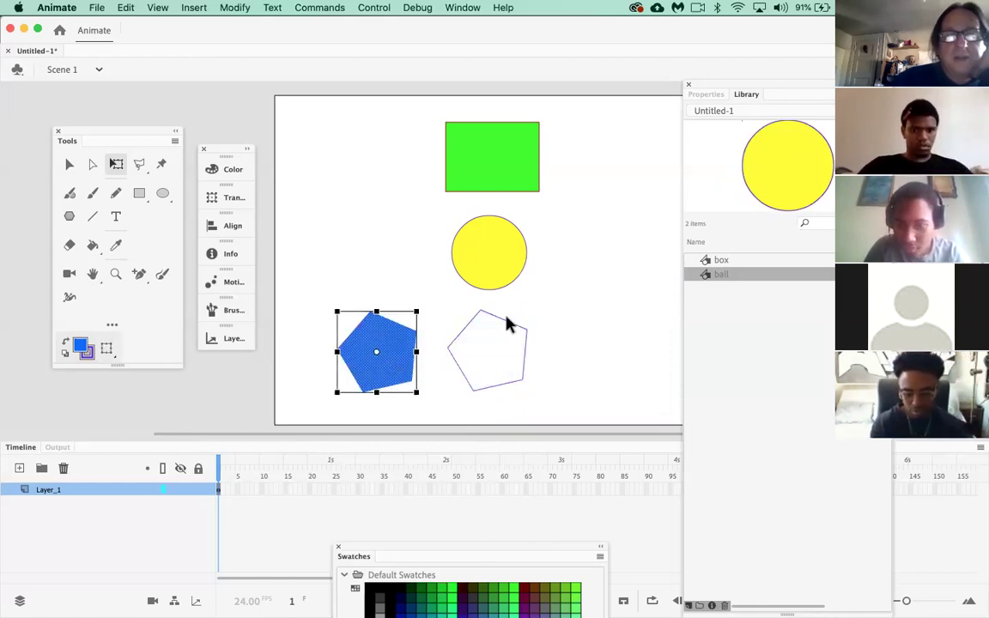
left_click(511, 419)
key("cmd+z")
left_click(585, 383)
Step: Convert the blue pentagon, including its outline, to a Graphic symbol named "poly"
left_click(507, 362)
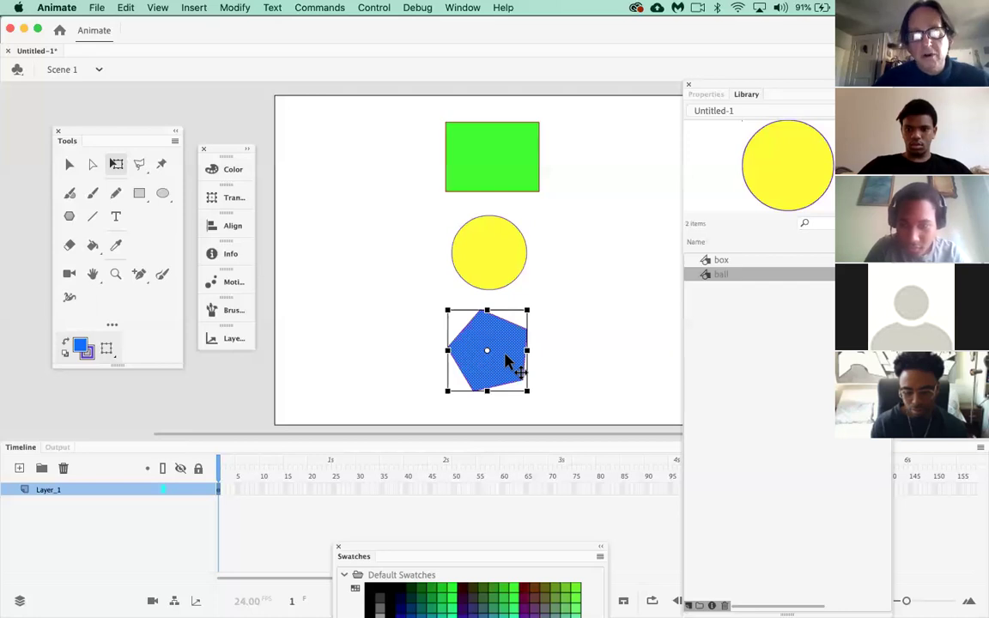
right_click(506, 362)
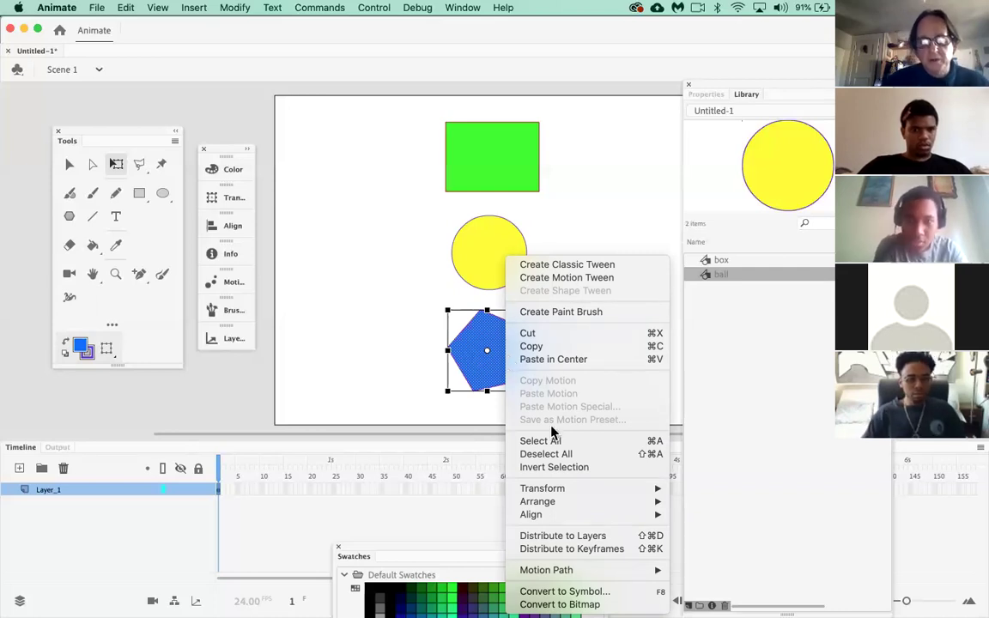
left_click(567, 592)
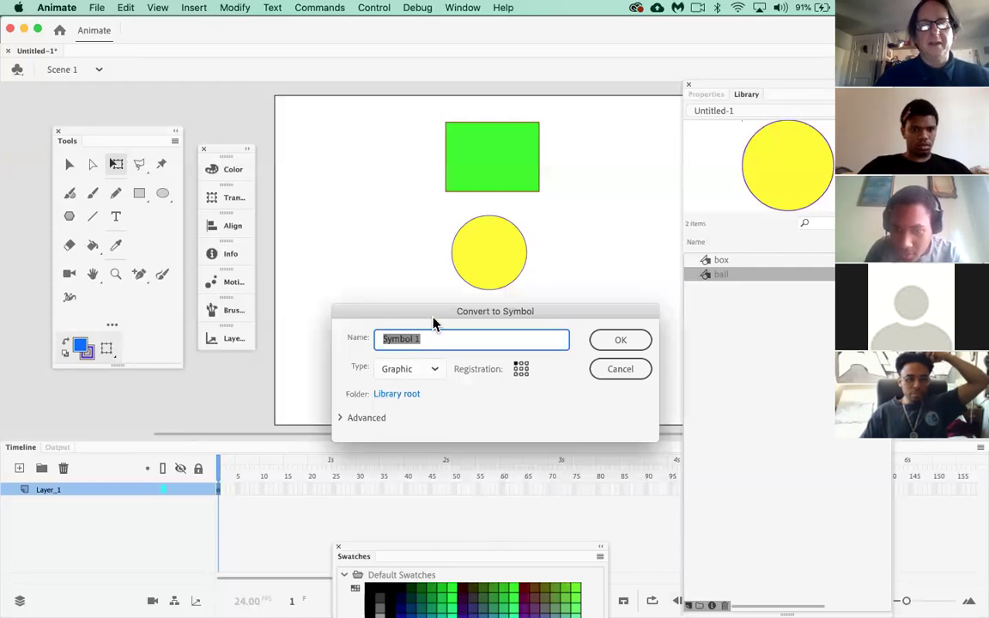
type("poly")
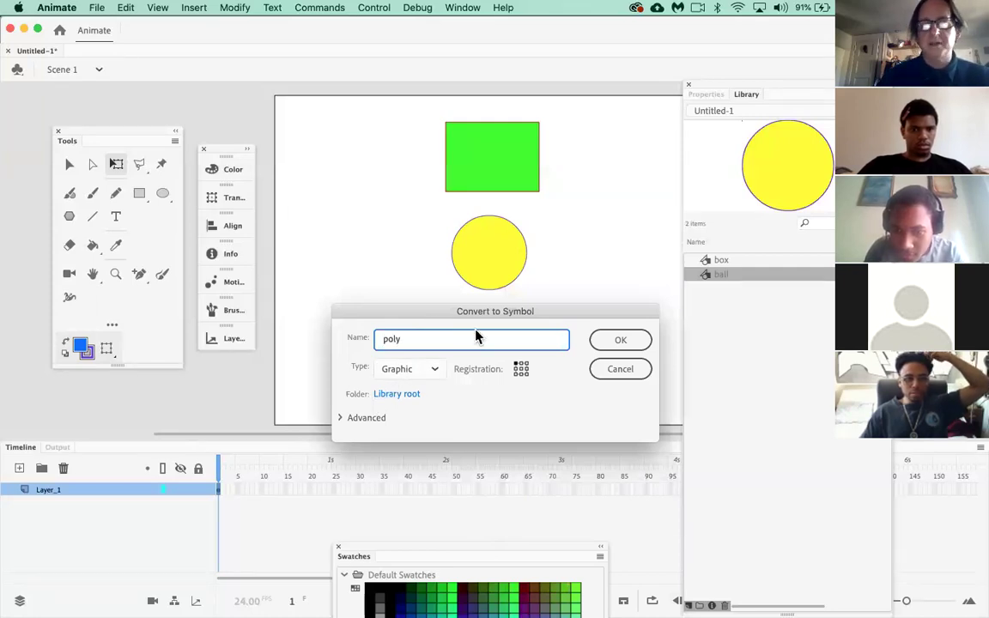
left_click(621, 340)
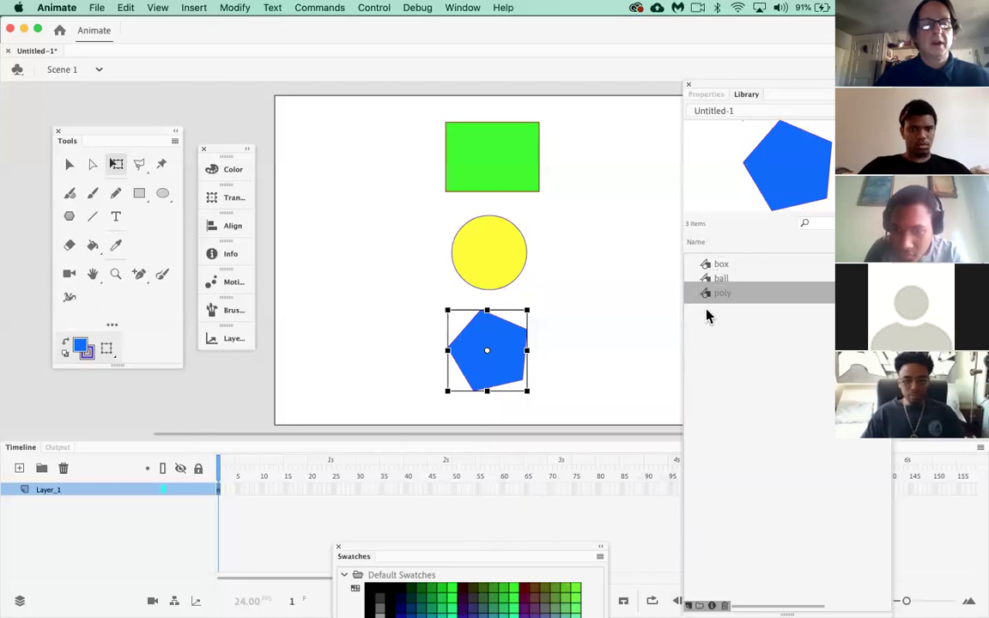
Step: Preview the box, ball and poly symbols one after another in the Library
left_click(717, 274)
left_click(718, 261)
left_click(718, 274)
left_click(718, 289)
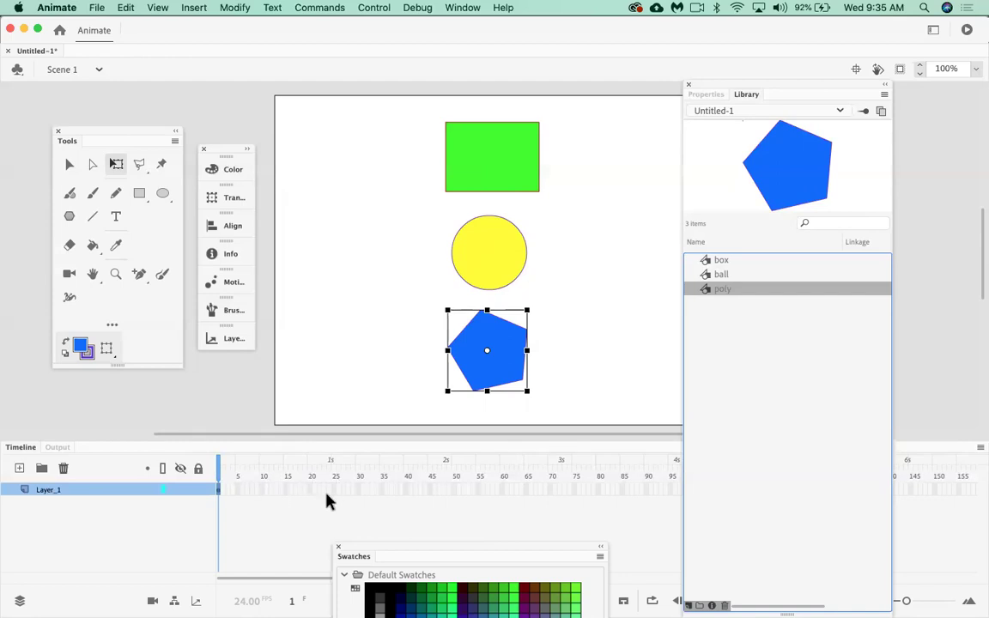
Step: Try selecting the shapes on the stage individually, and select all three symbols together through frame 1 of Layer_1
left_click(219, 495)
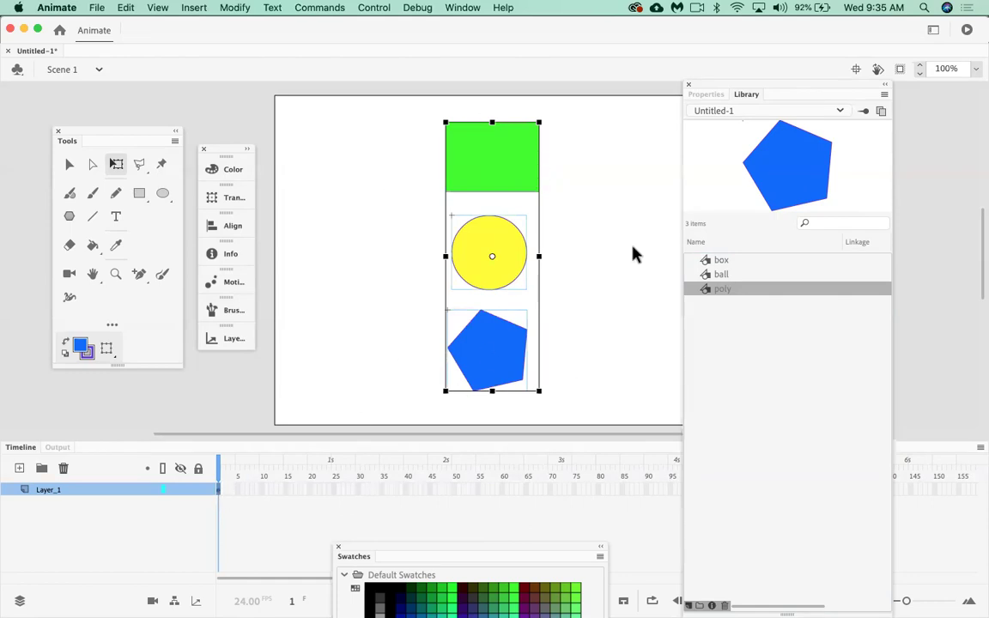
left_click(580, 375)
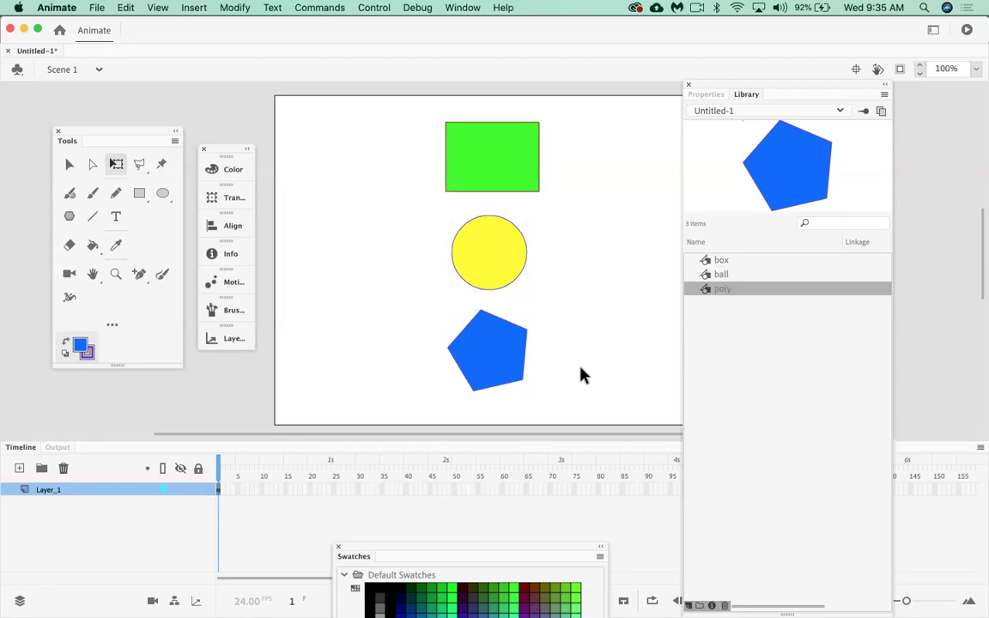
left_click(506, 284)
left_click(506, 154)
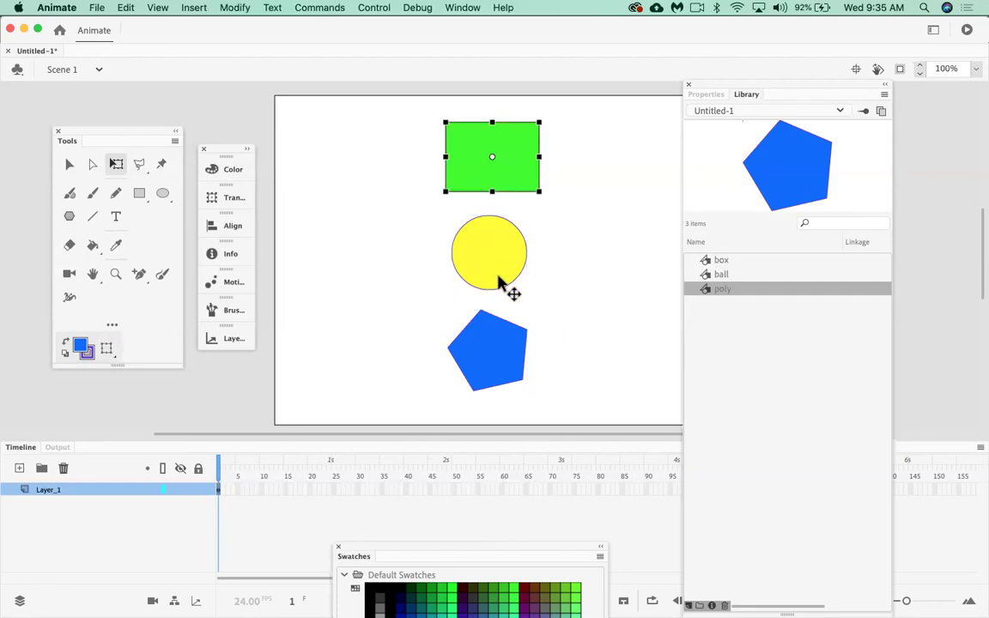
left_click(503, 352)
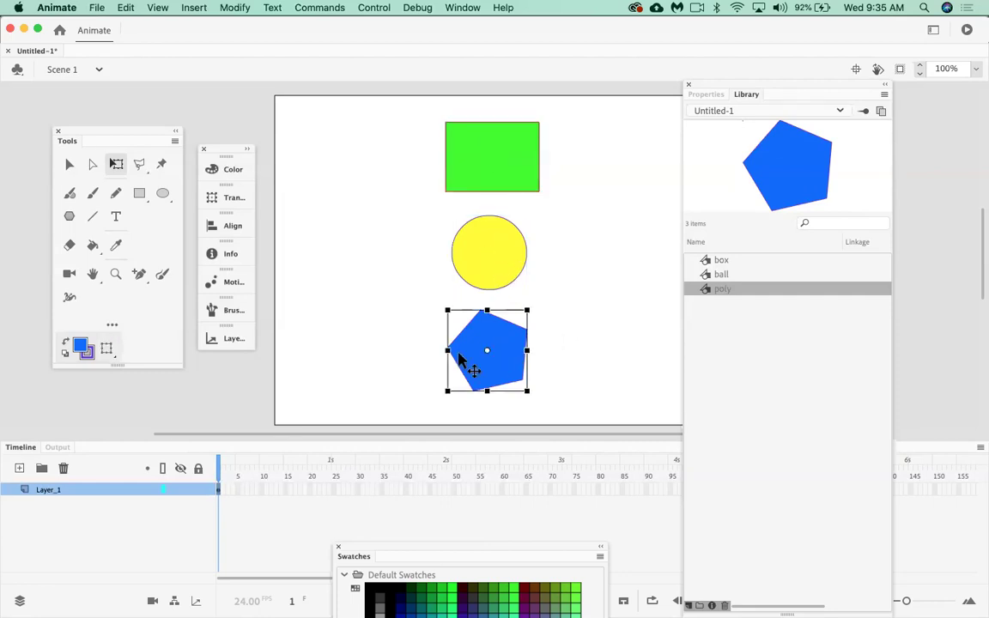
left_click(218, 494)
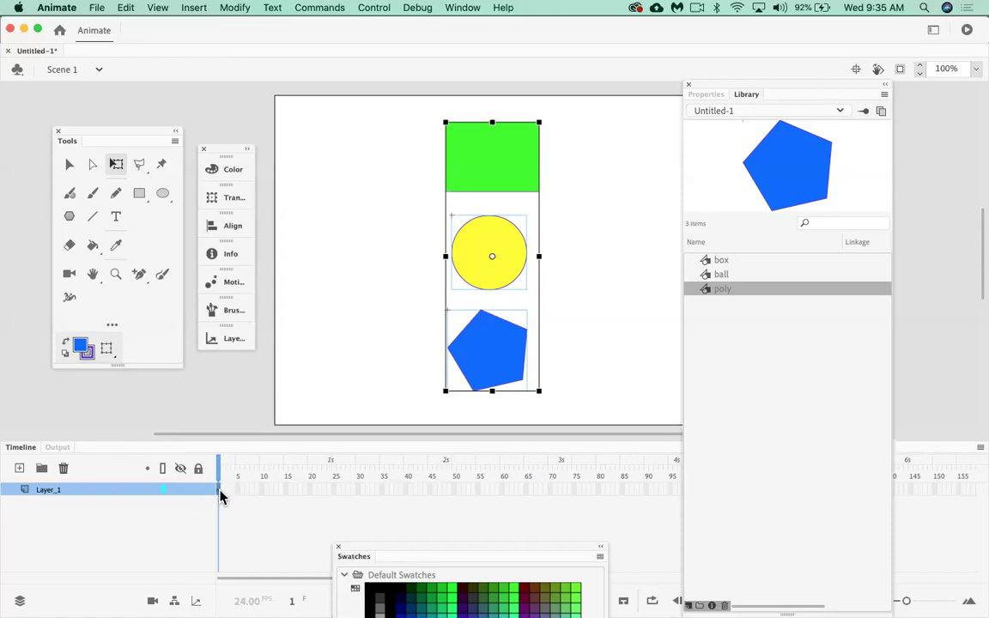
Step: Distribute the three selected symbols onto their own layers, and collapse the floating Library and enlarge the timeline area
double_click(707, 95)
left_click_drag(908, 600, 918, 601)
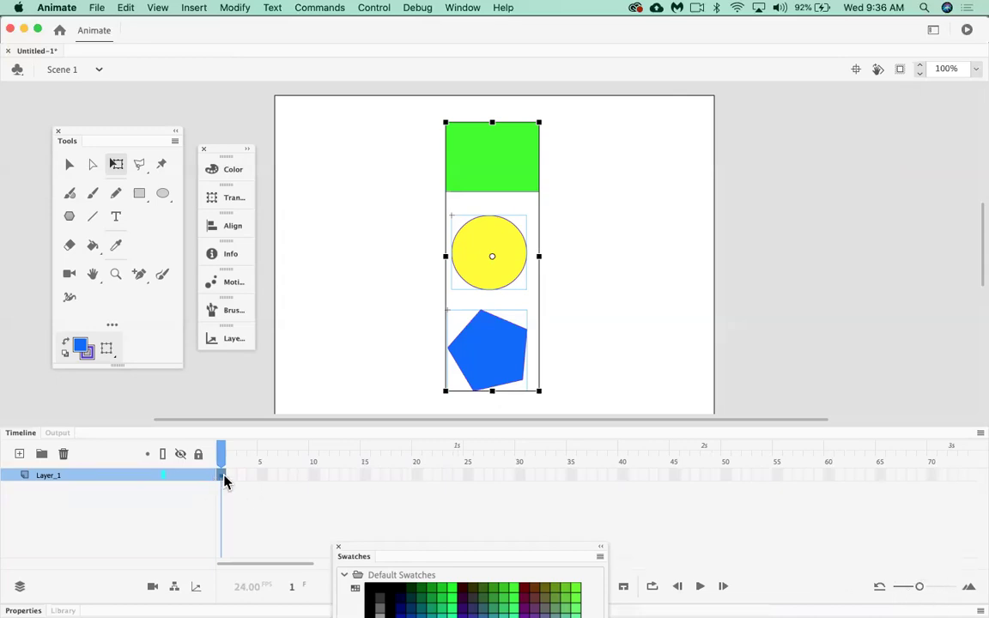
left_click(246, 12)
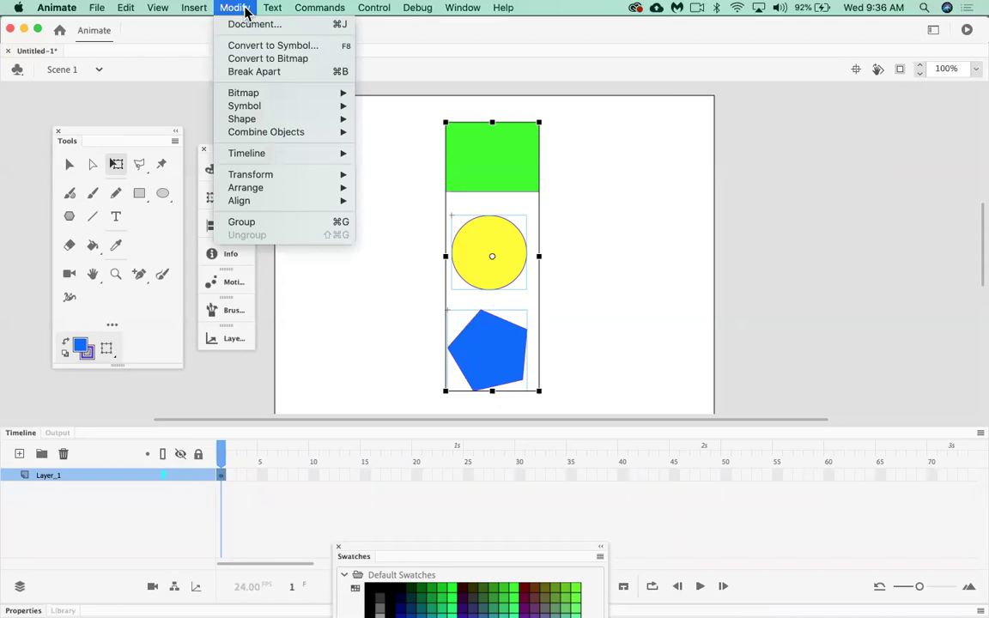
mouse_move(266, 162)
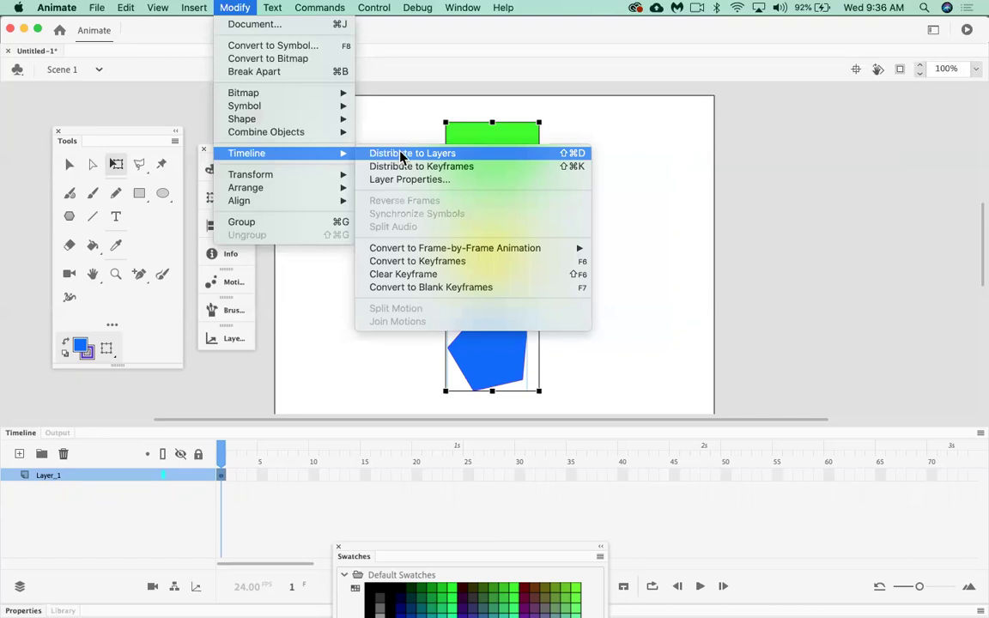
left_click(400, 154)
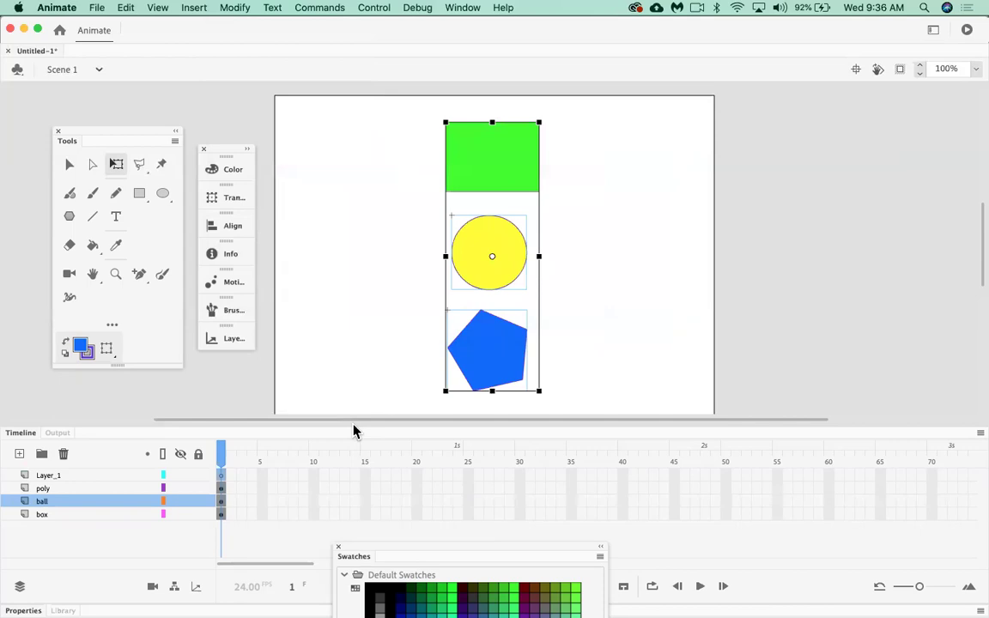
left_click_drag(359, 427, 359, 377)
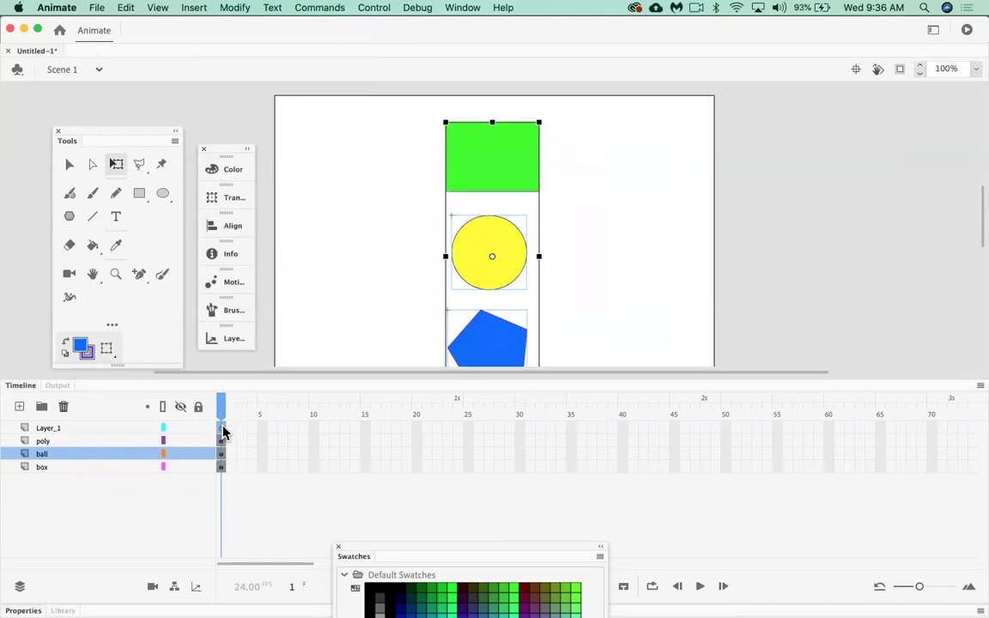
Step: Check which symbol each layer holds by selecting the layers, the stage shapes and the frame 1 keyframes one after another
left_click(98, 429)
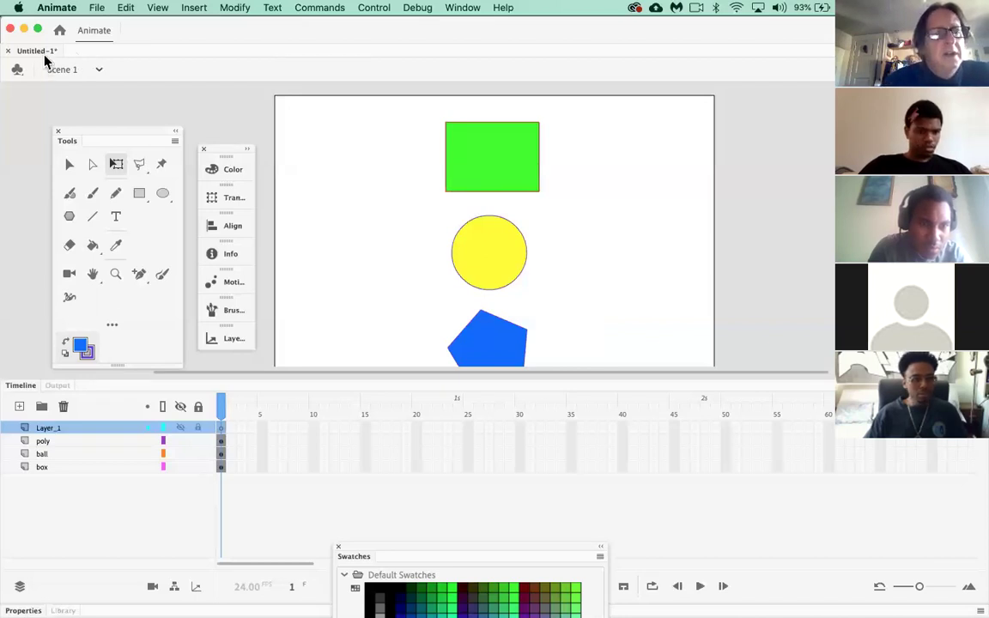
left_click(89, 441)
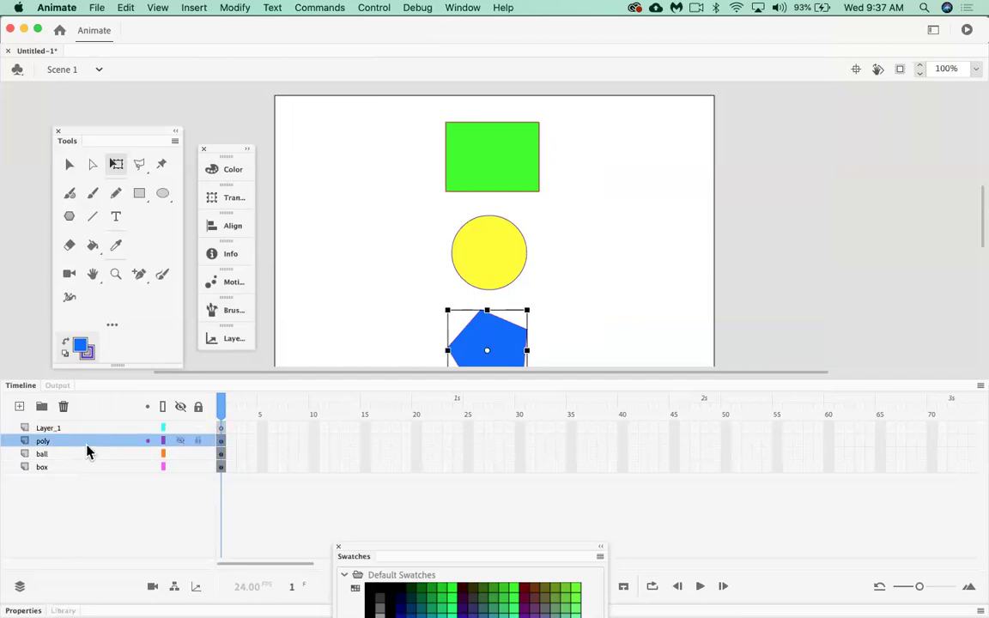
left_click(86, 428)
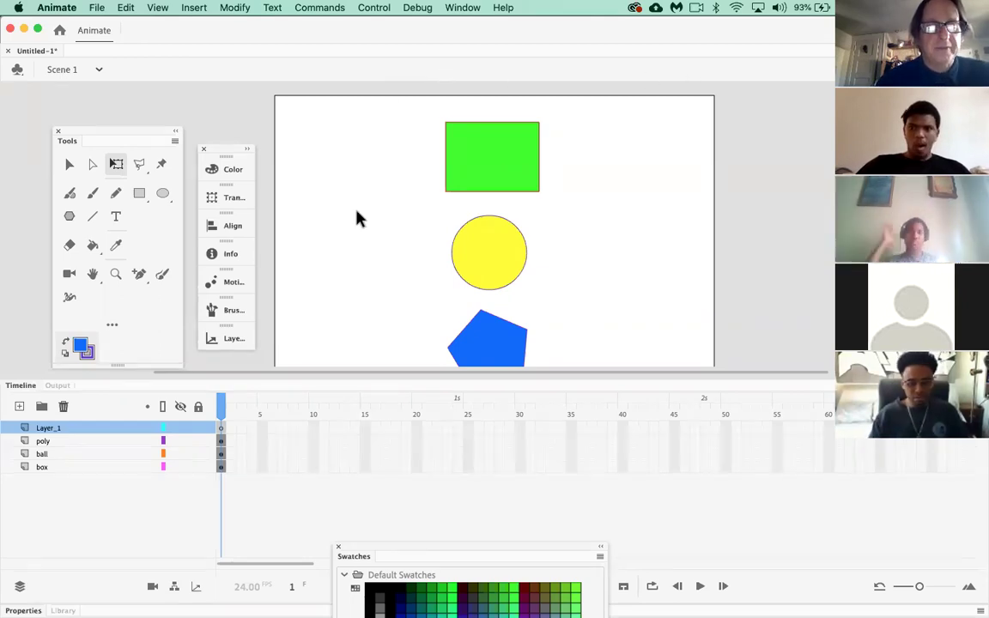
left_click(500, 151)
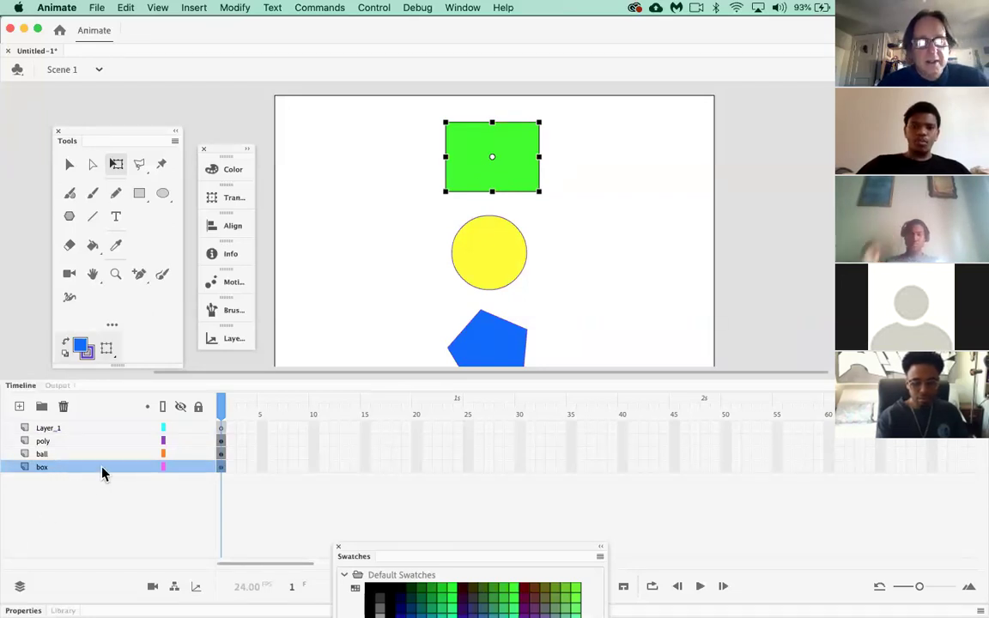
left_click(489, 270)
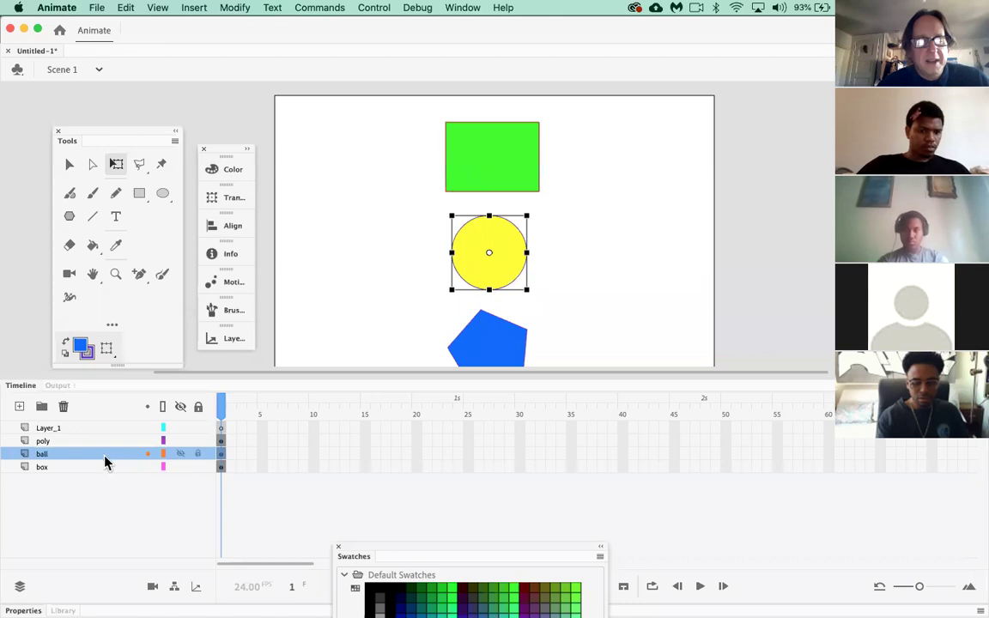
left_click(480, 357)
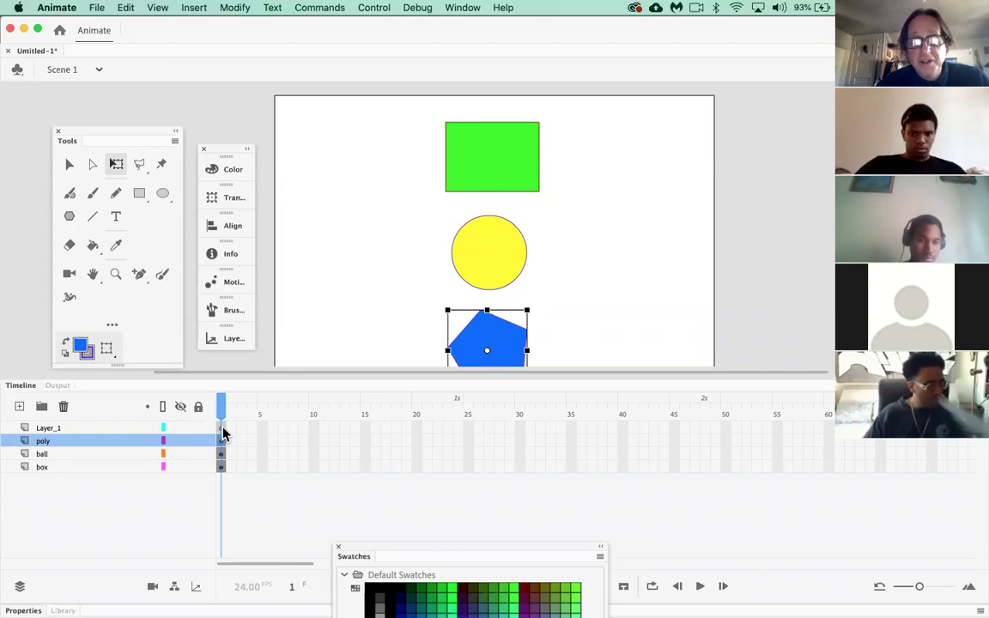
left_click(222, 455)
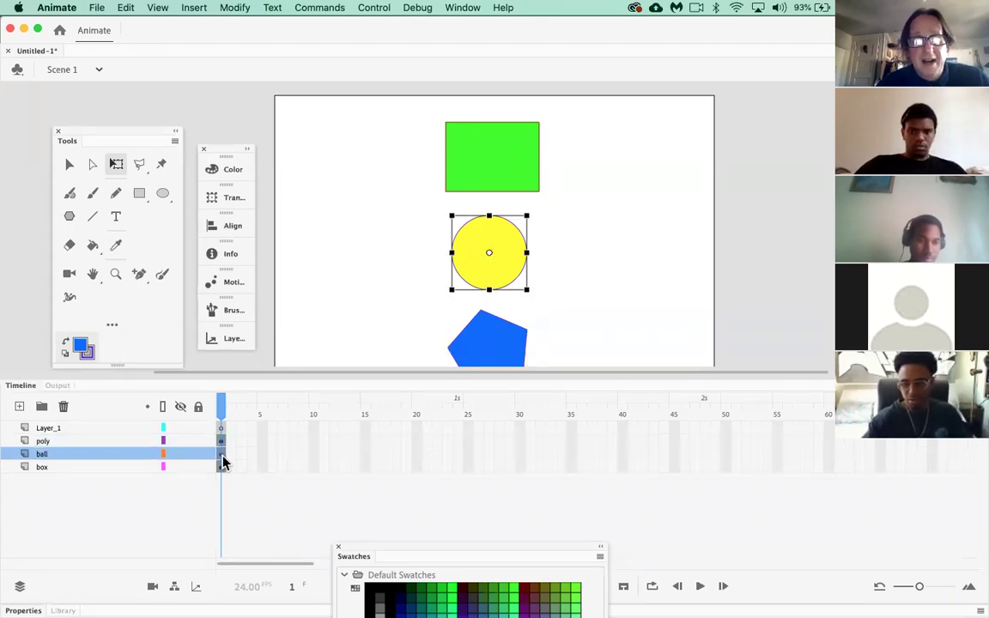
left_click(221, 468)
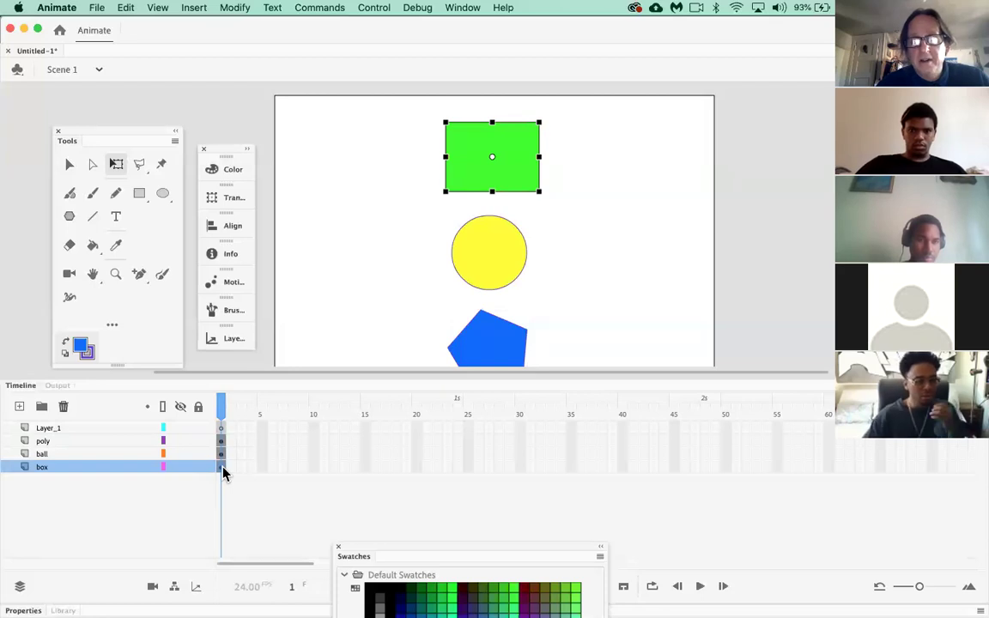
Step: Delete the empty Layer_1 and shrink the timeline area so the whole pentagon shows on the stage
left_click(222, 429)
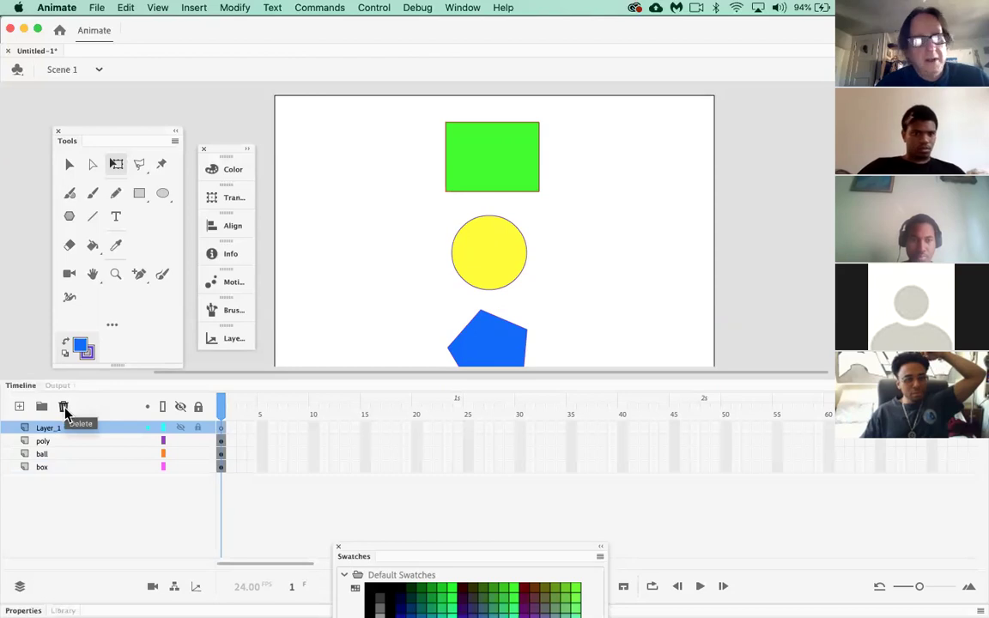
left_click(64, 408)
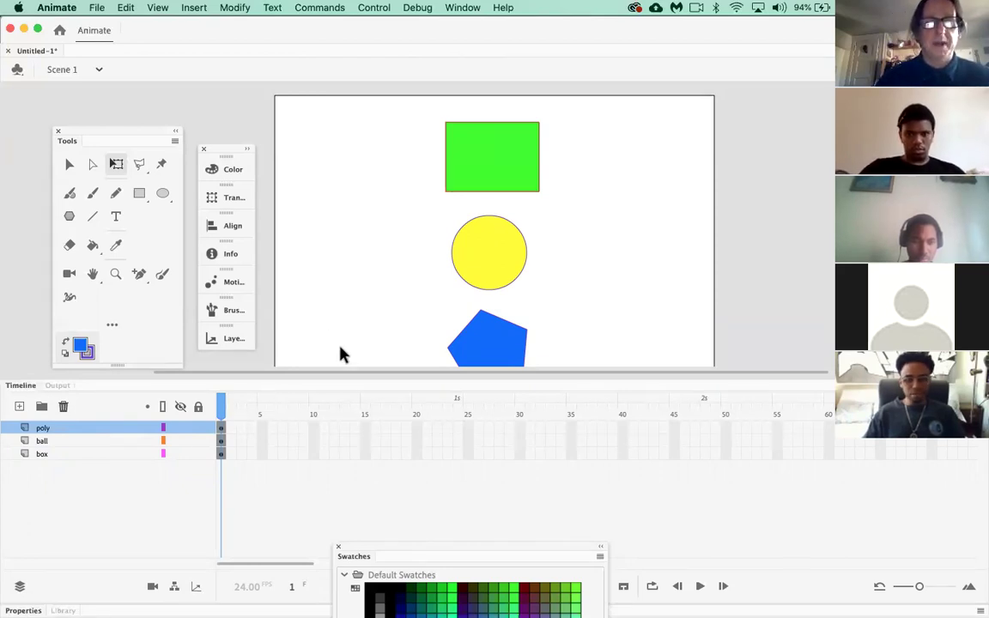
left_click_drag(353, 380, 355, 434)
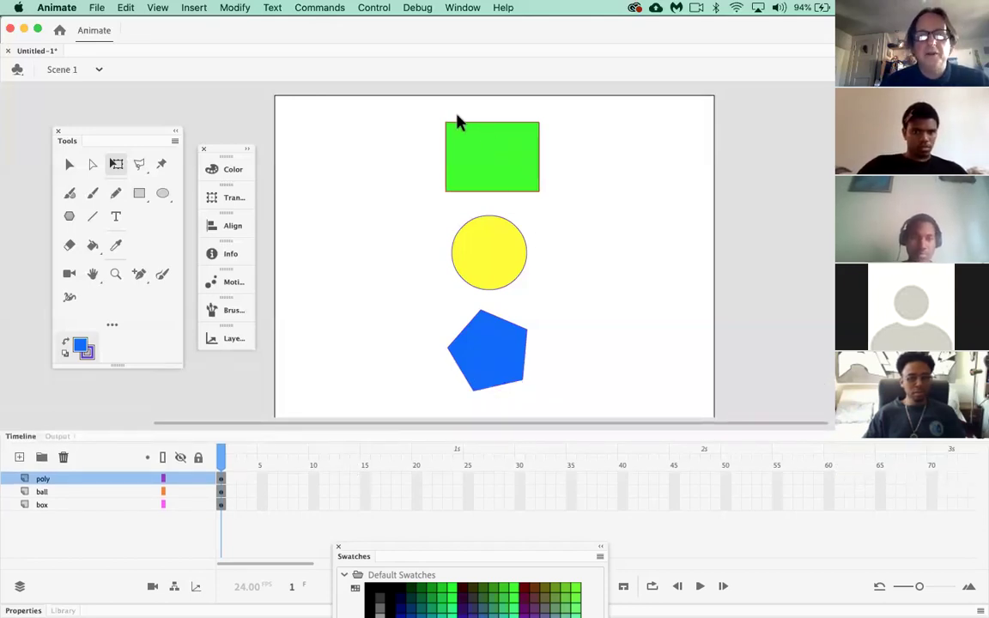
Step: Move the green box, yellow ball and blue pentagon into a column along the stage's left side, and select the box
left_click_drag(490, 159, 342, 159)
left_click_drag(477, 252, 336, 260)
left_click_drag(497, 375, 346, 367)
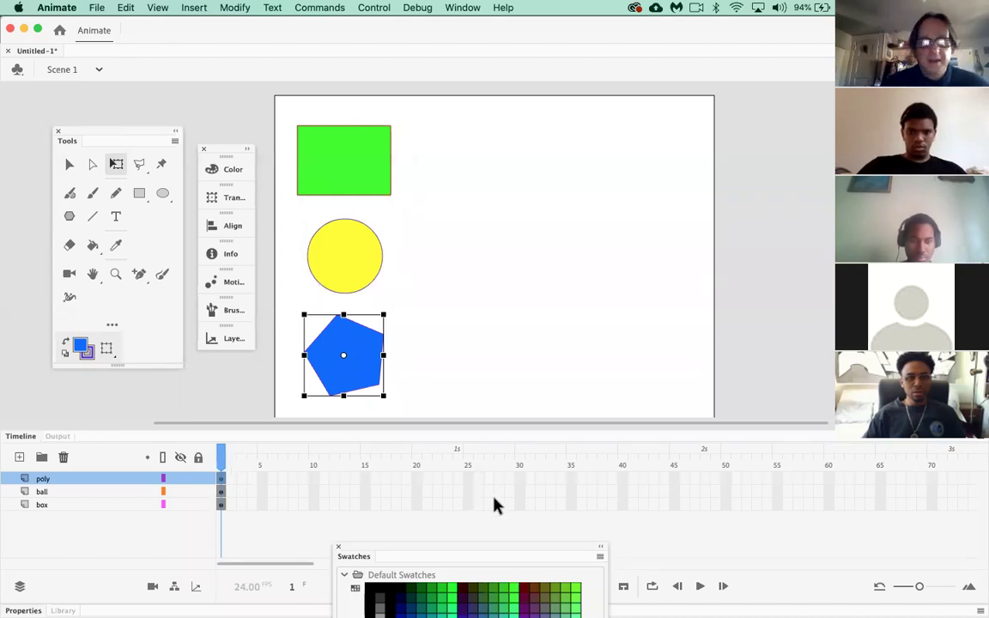
left_click(367, 172)
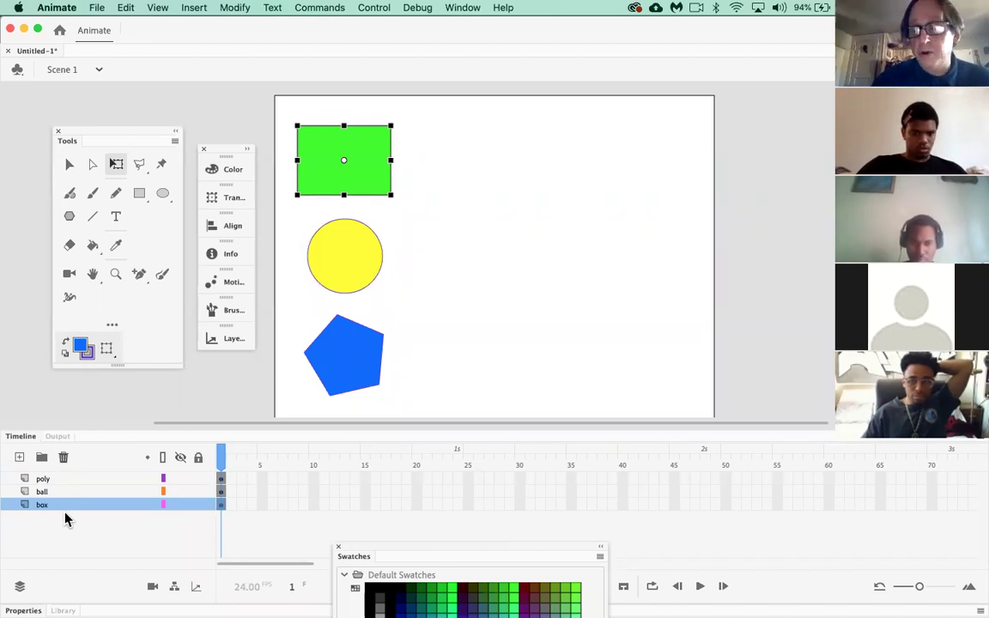
mouse_move(51, 506)
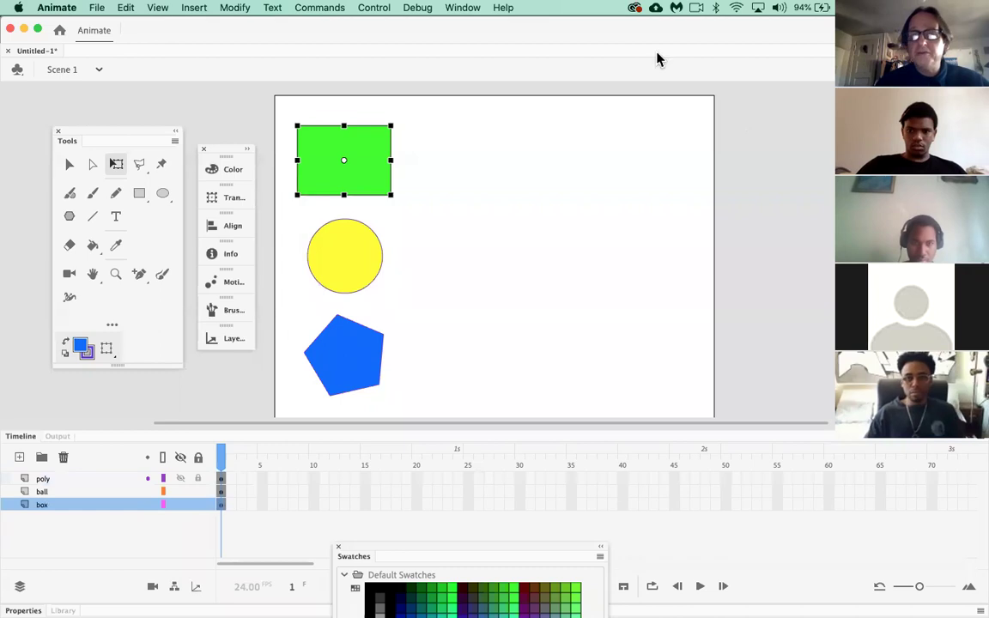
Step: Reset the Essentials workspace to its original layout and show the Library
left_click(464, 8)
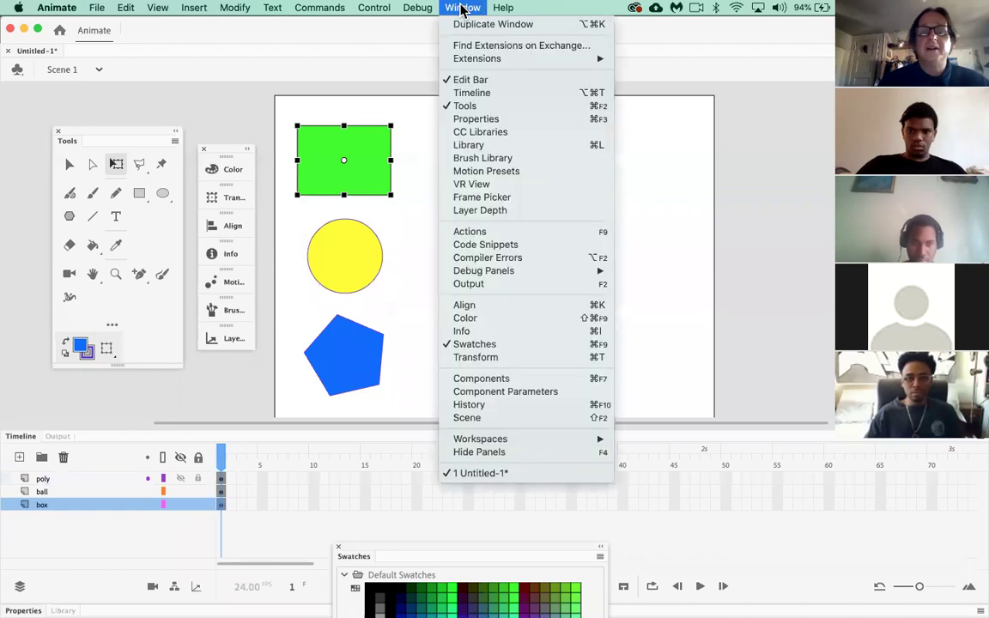
left_click(503, 122)
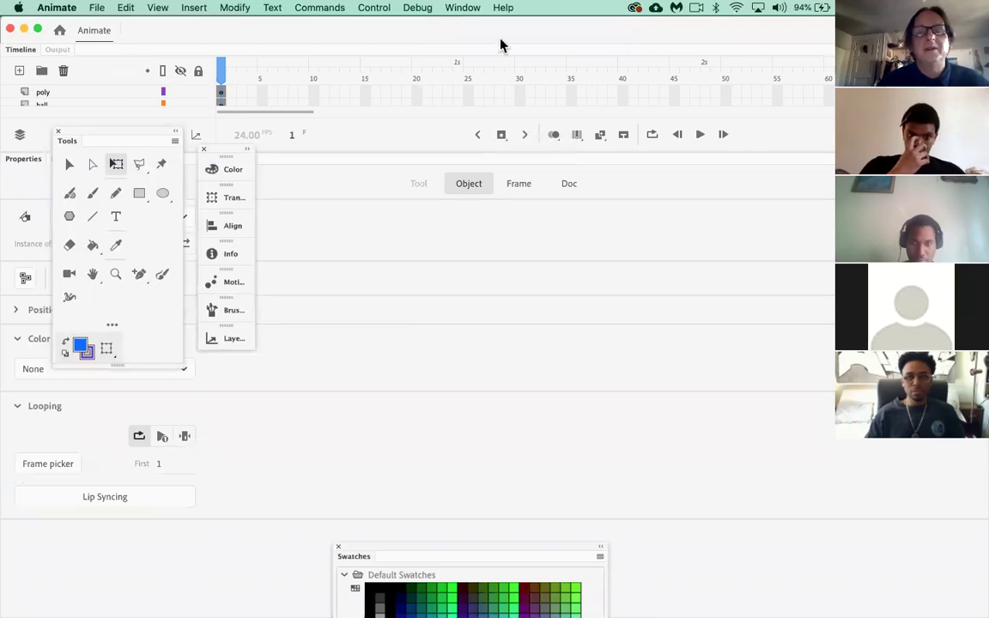
left_click(464, 8)
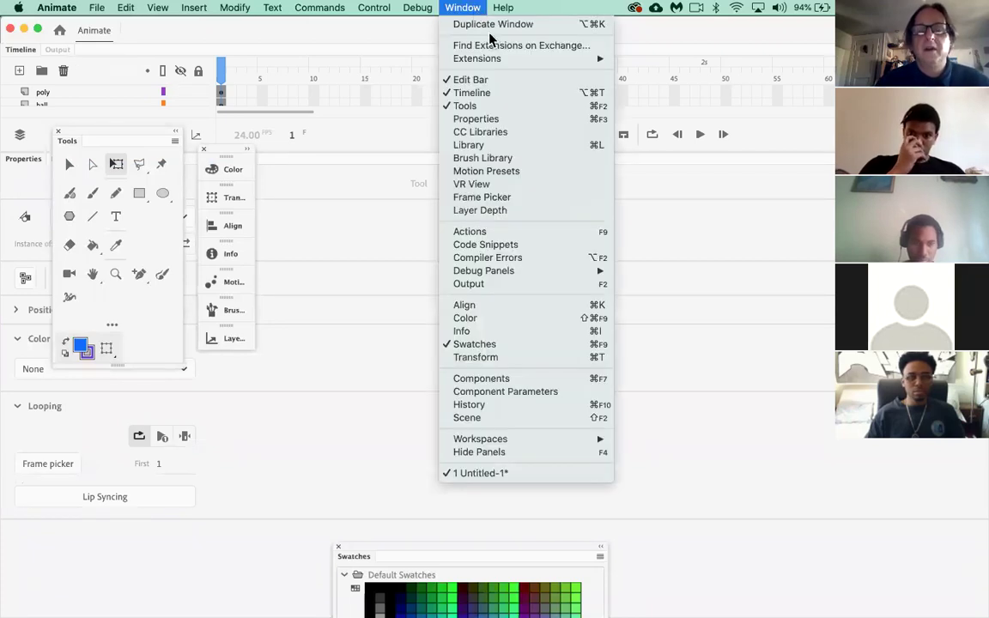
mouse_move(555, 445)
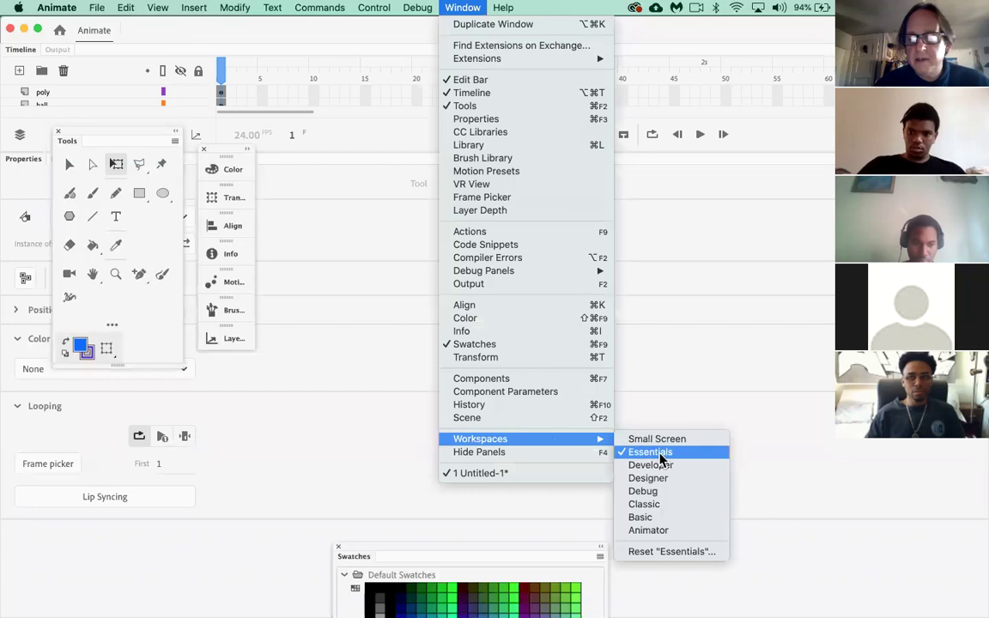
left_click(688, 554)
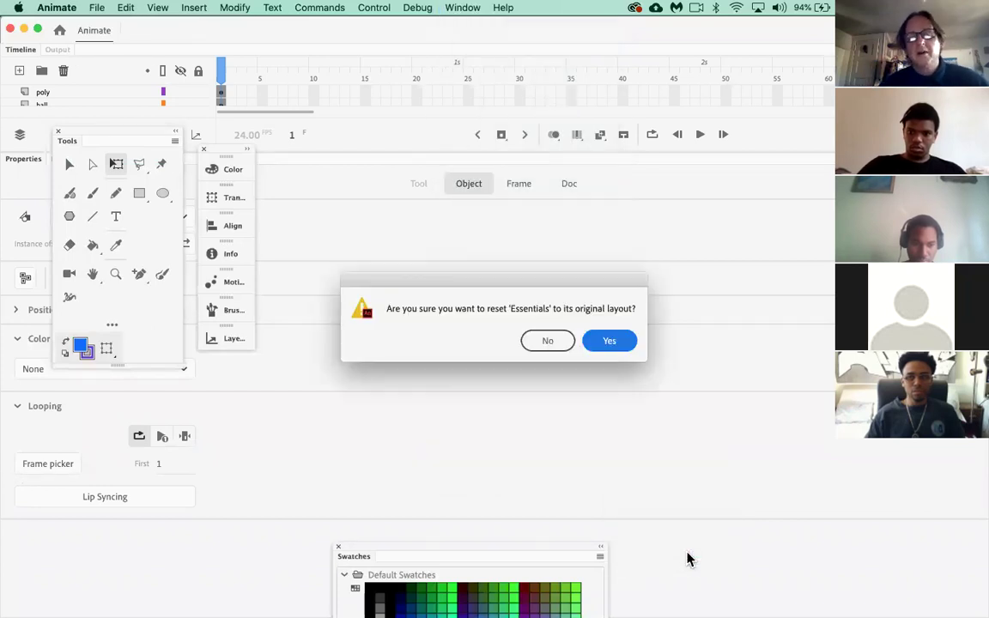
left_click(618, 341)
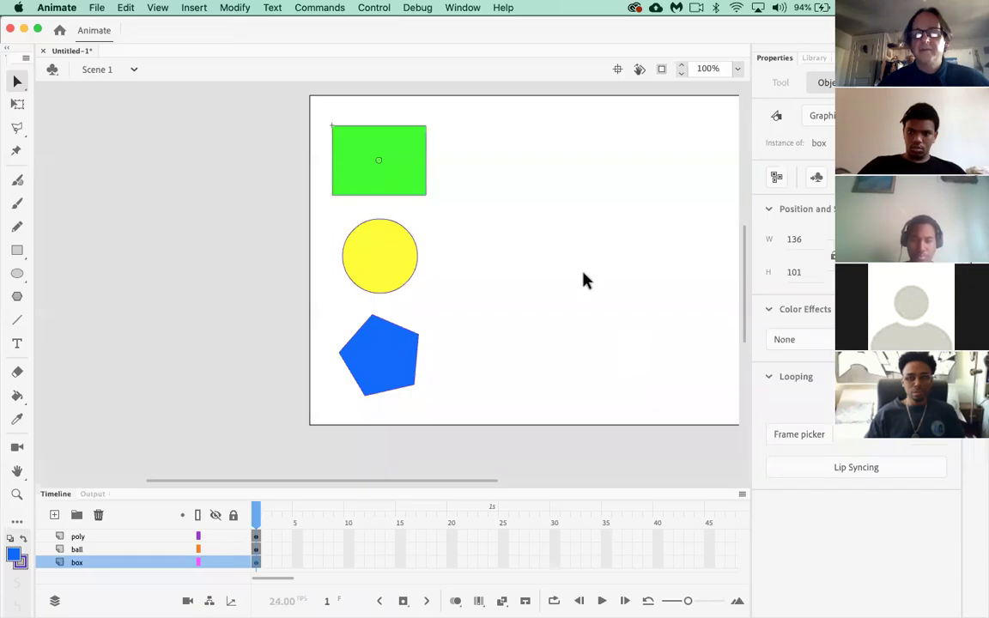
scroll(589, 300, "right", 5)
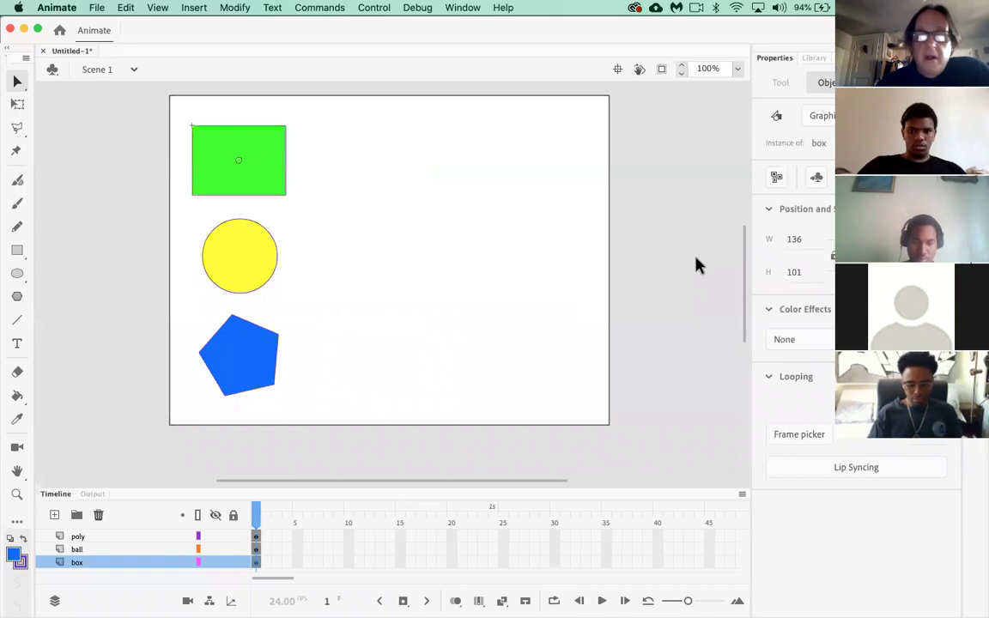
left_click(76, 537)
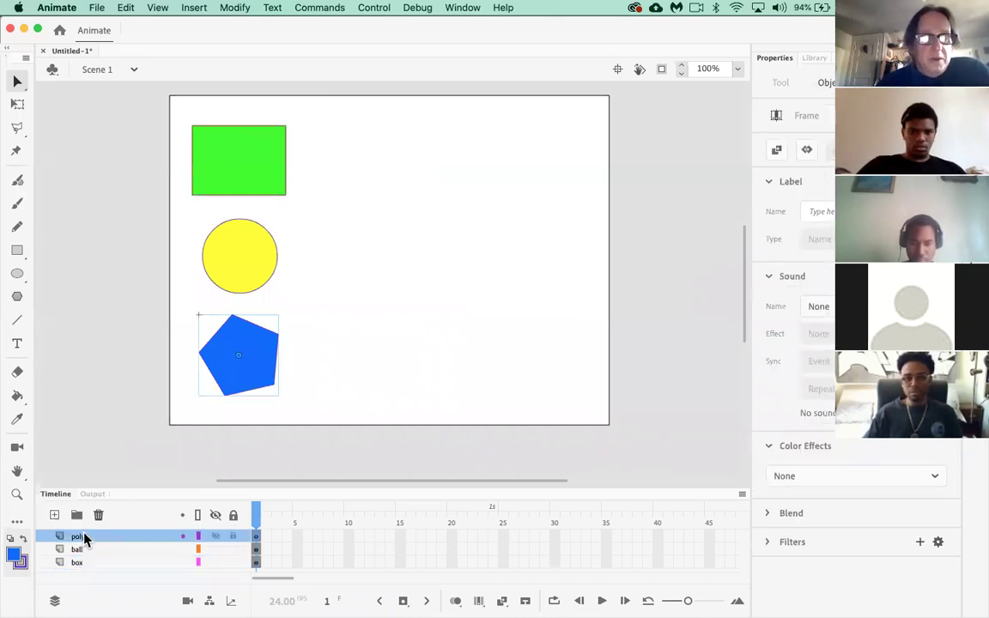
left_click(815, 59)
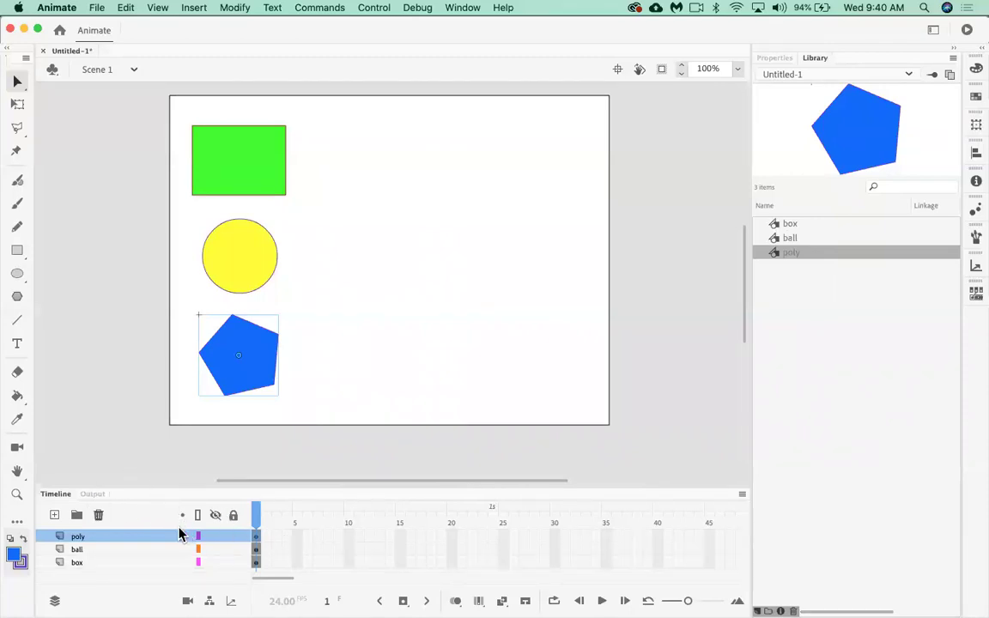
Step: Reorder the layers from top to bottom as box, ball and poly to match the stage arrangement
left_click(127, 554)
left_click(125, 567)
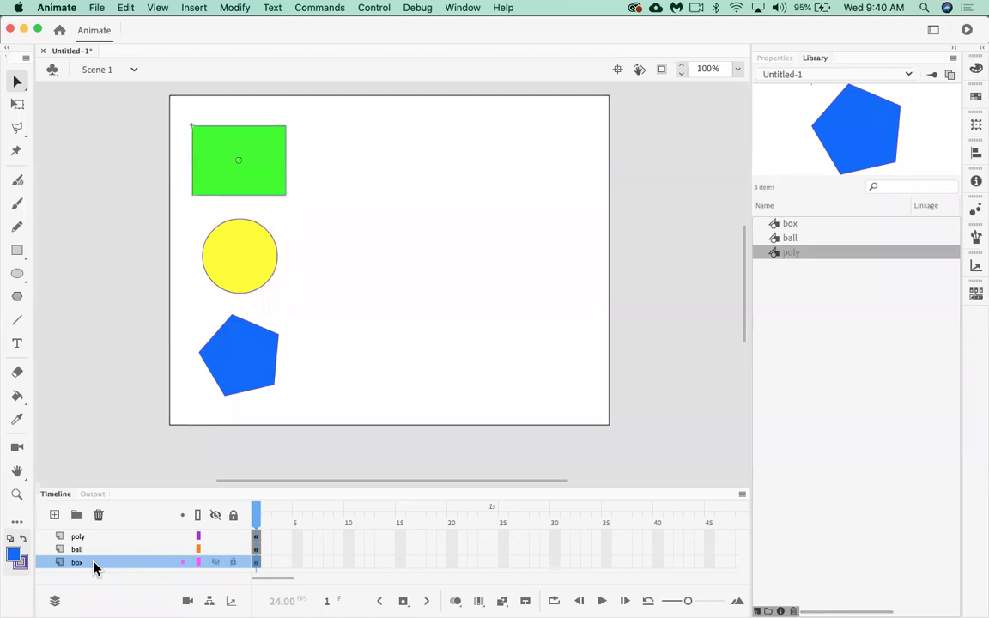
left_click_drag(116, 567, 122, 535)
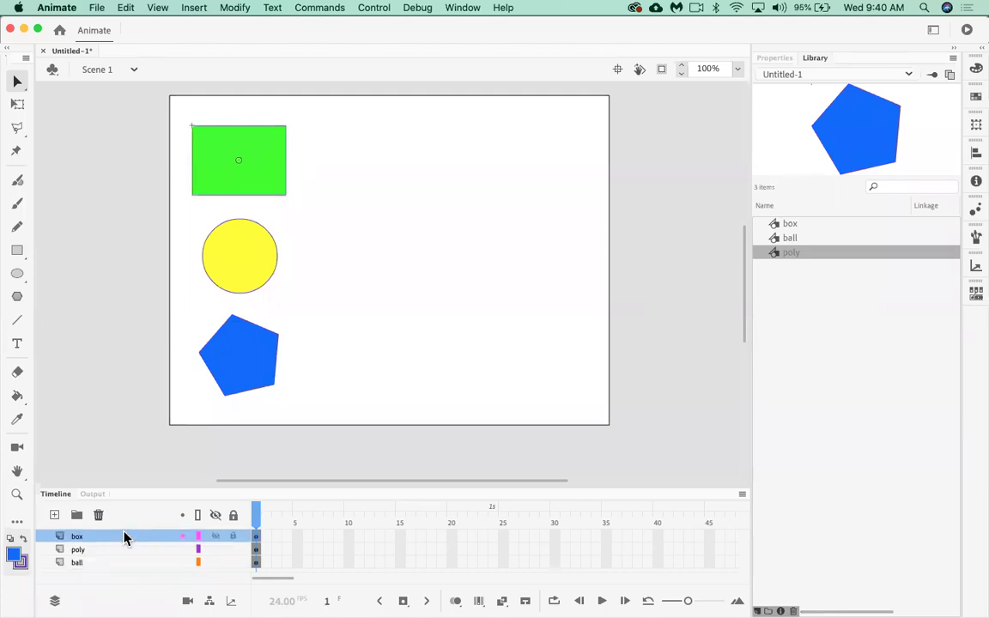
left_click(219, 146)
left_click(137, 552)
left_click_drag(137, 551, 132, 572)
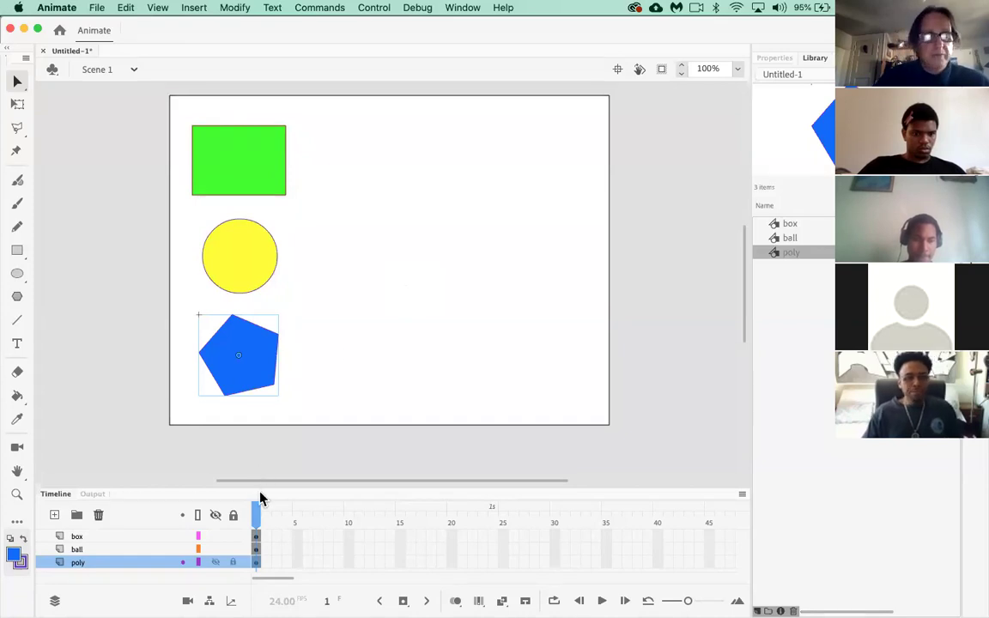
Step: Check the starting keyframes by selecting frame 1 of the box, ball and poly layers in turn
left_click(255, 536)
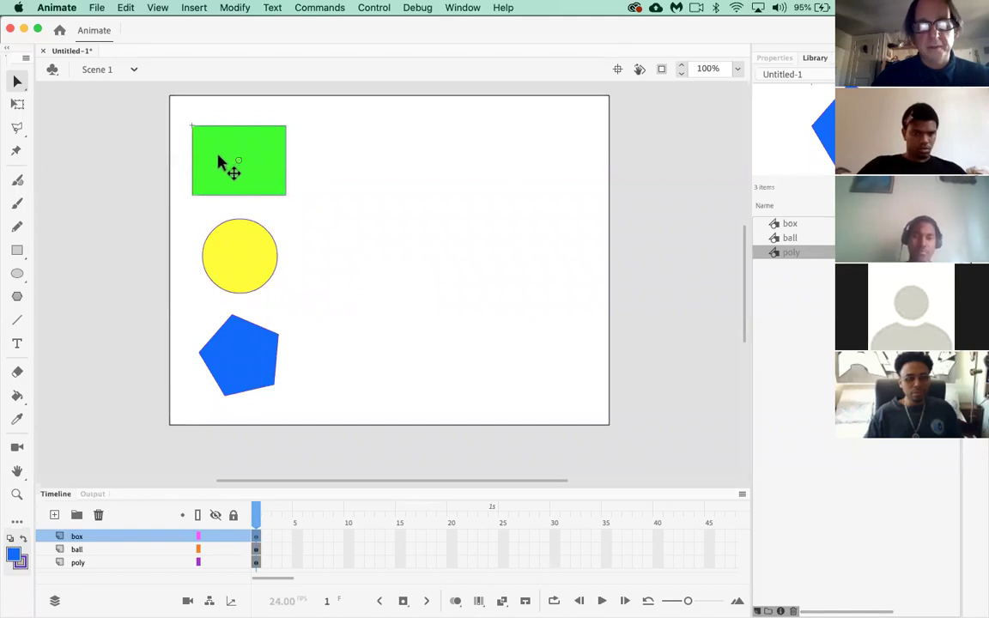
left_click(256, 550)
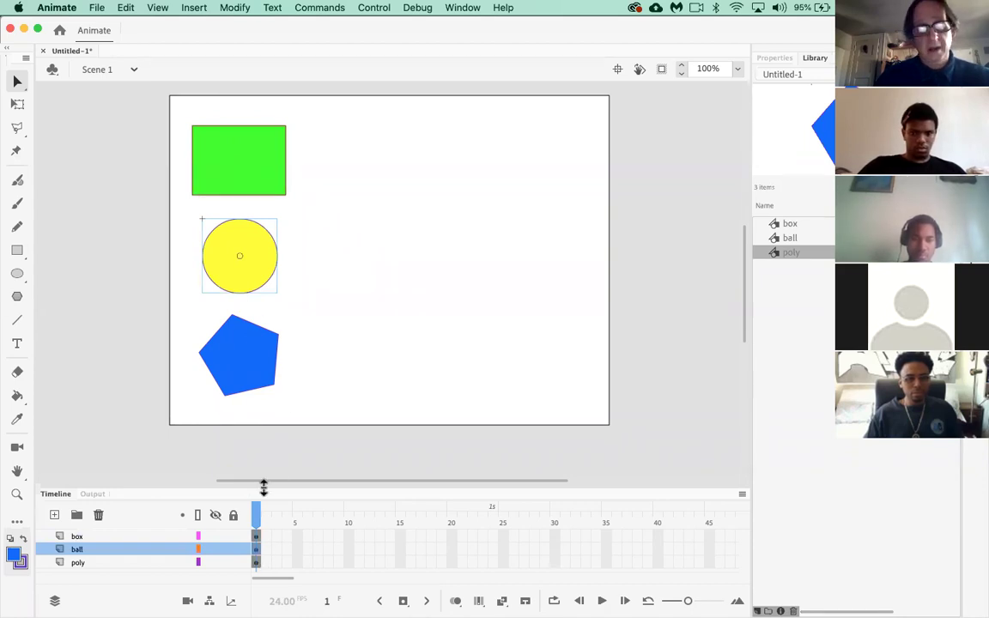
left_click(256, 563)
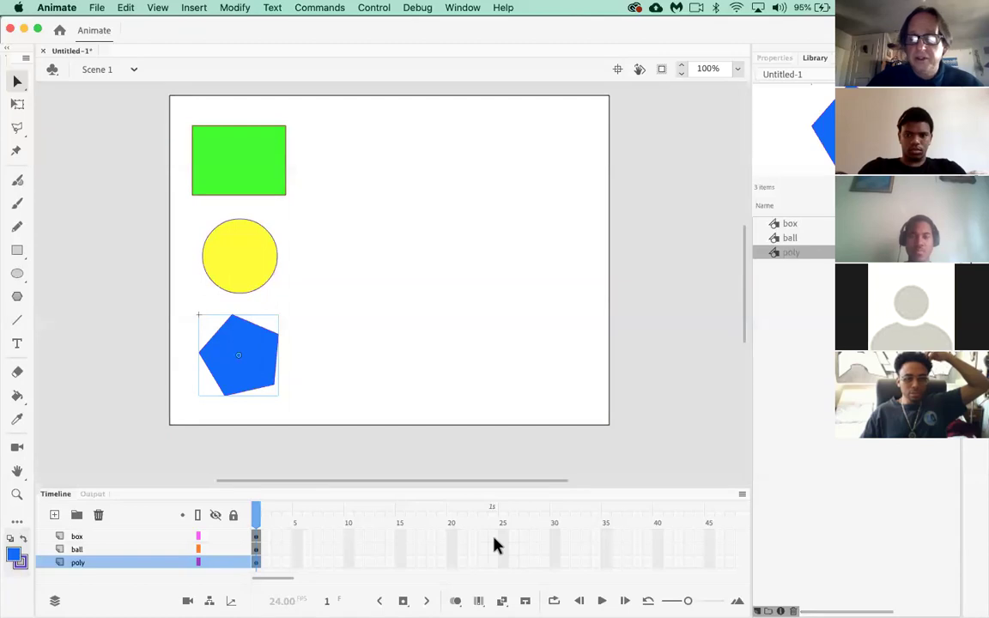
Step: Extend the box and ball layers with regular frames up to frame 40
left_click(658, 538)
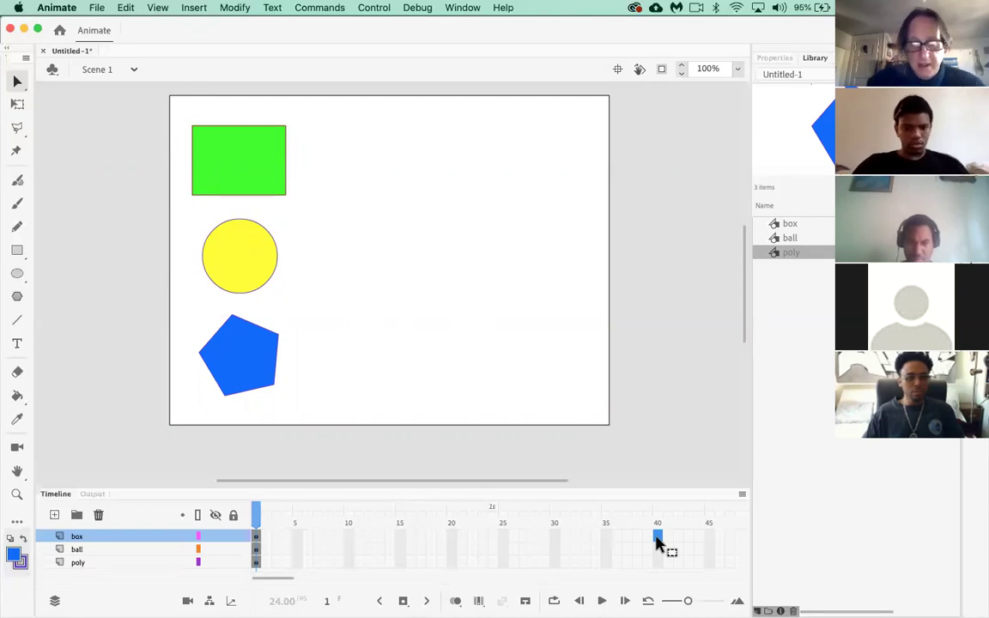
key("F6")
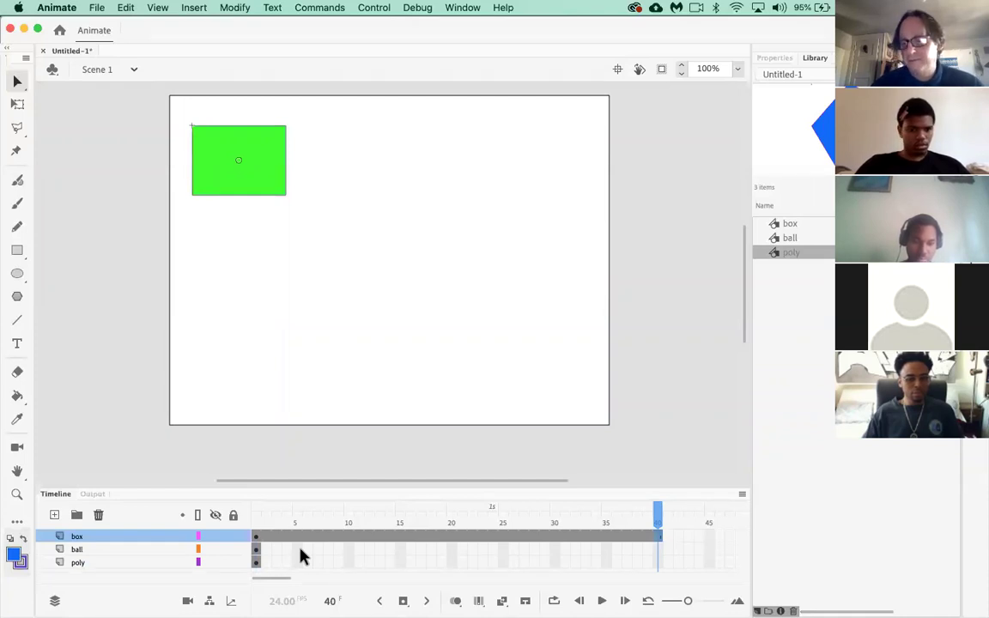
left_click(658, 549)
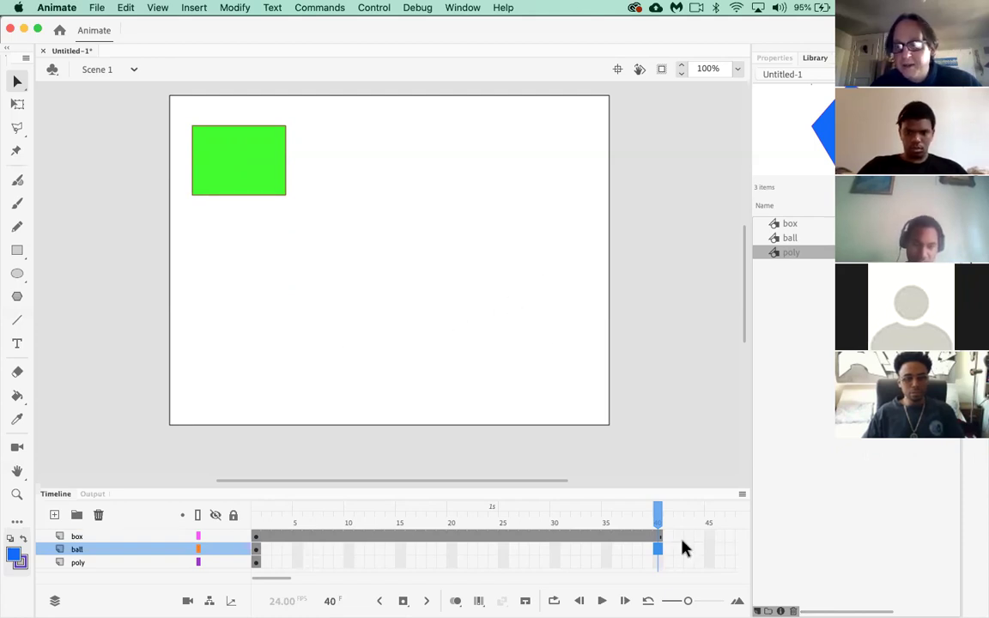
key("F5")
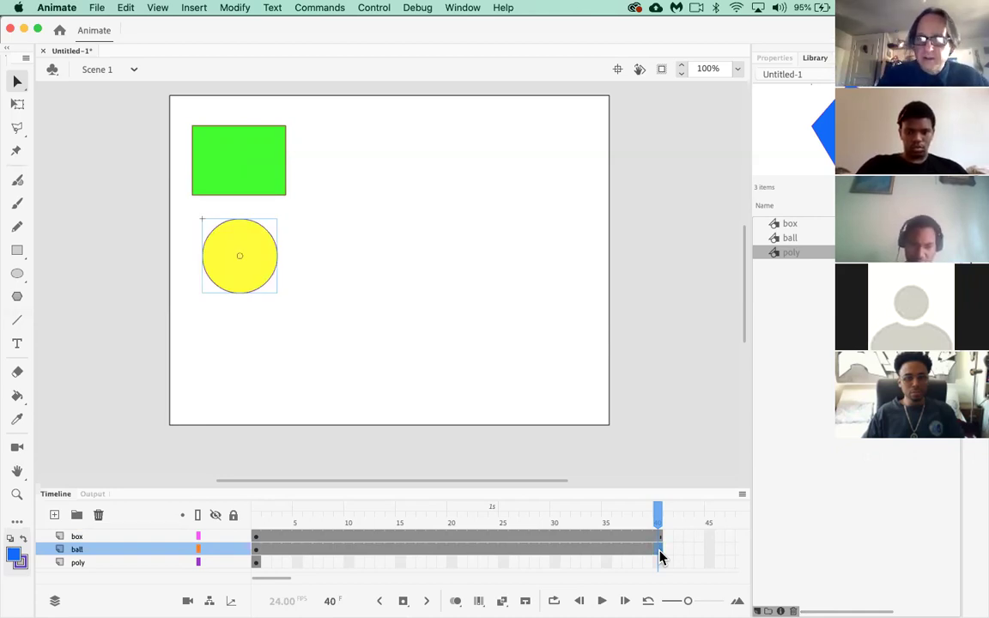
Step: Check the poly layer's missing frames by scrubbing, and extend it to frame 40 as well
left_click(659, 564)
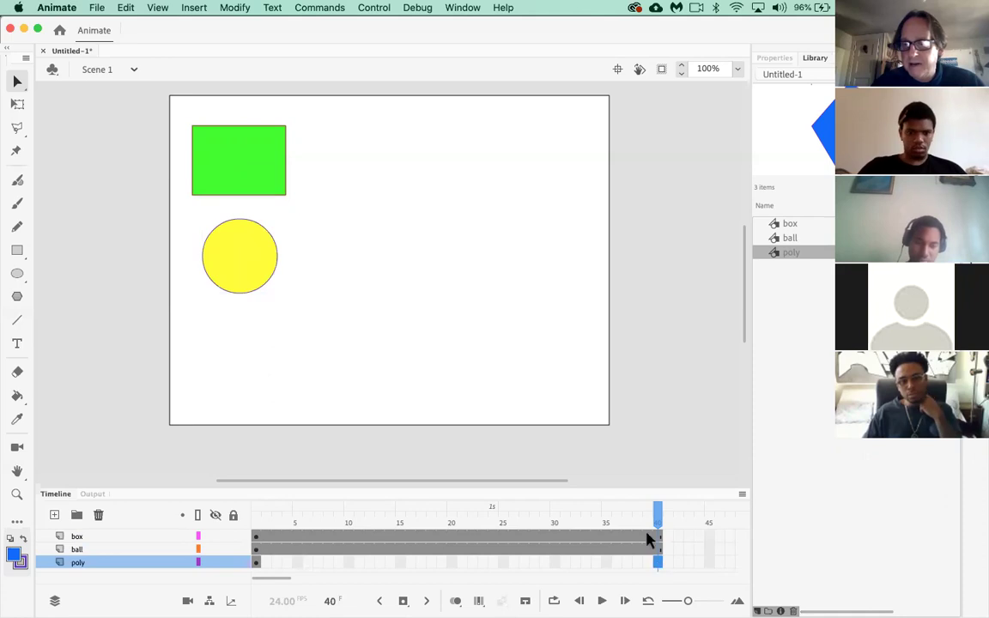
left_click_drag(658, 515, 214, 528)
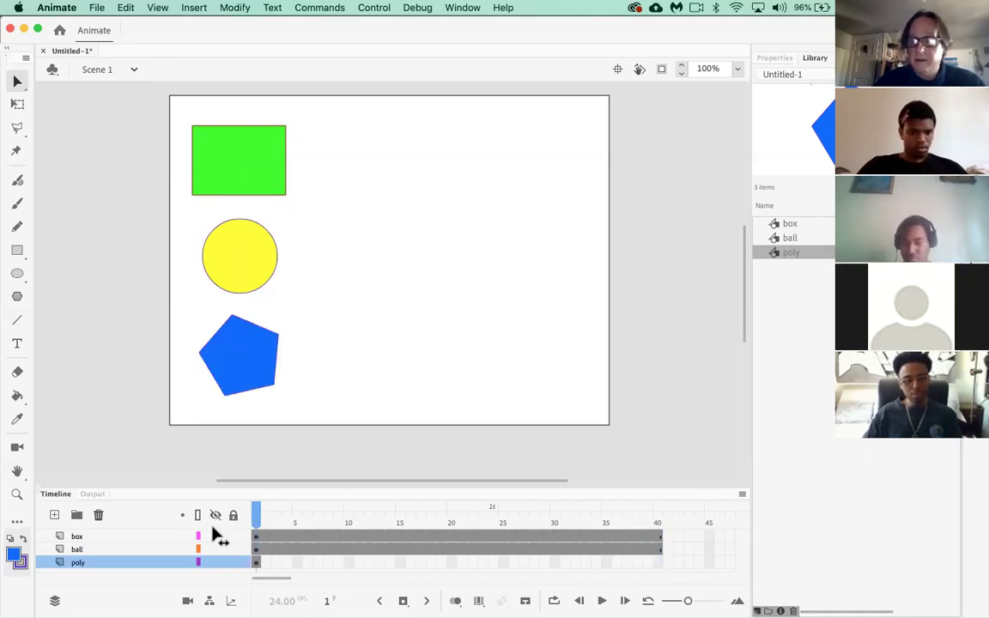
left_click_drag(261, 520, 338, 521)
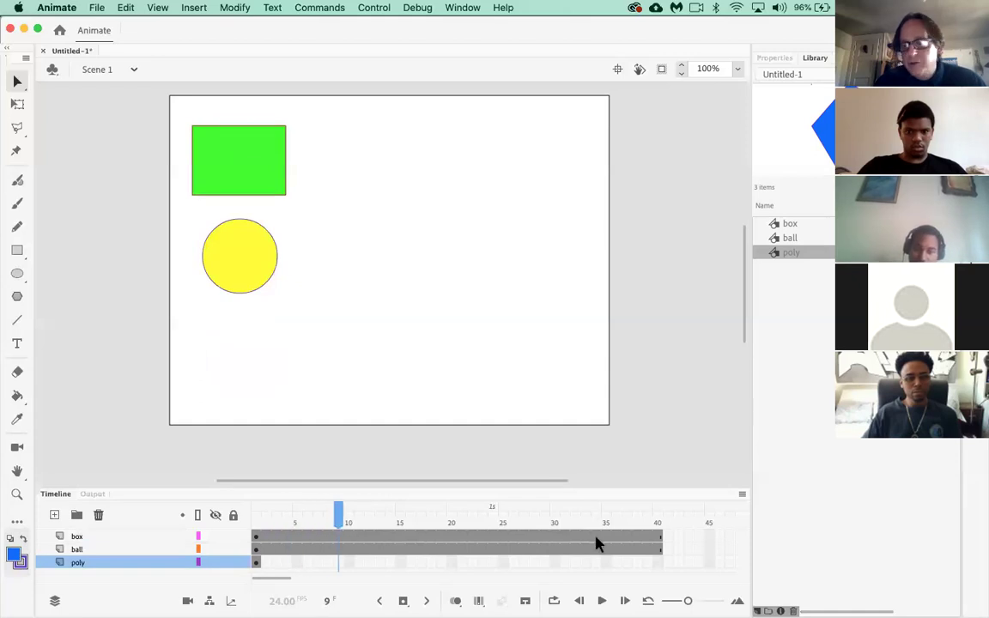
left_click(659, 564)
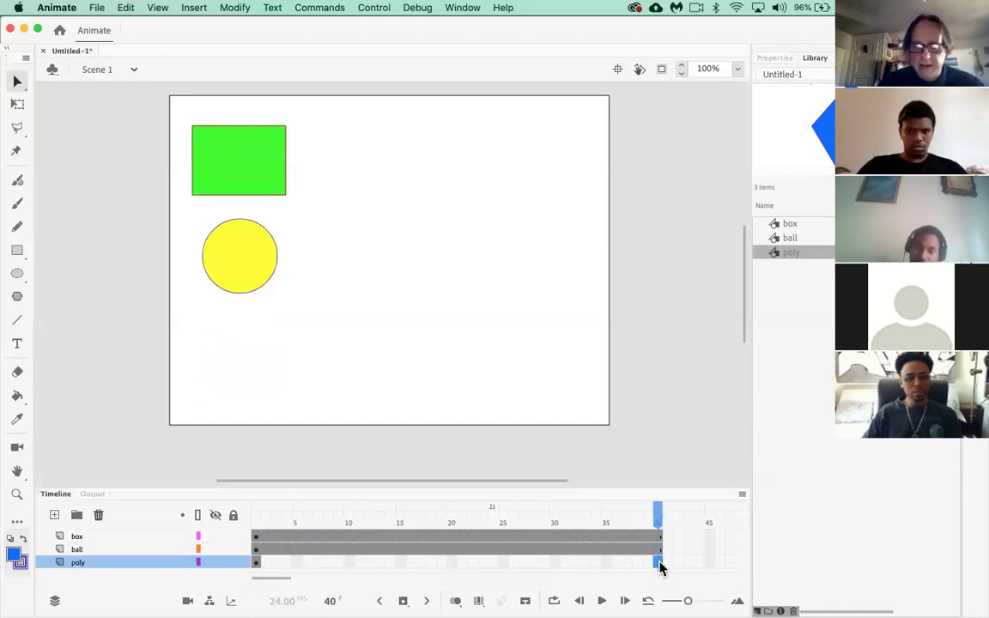
key("F6")
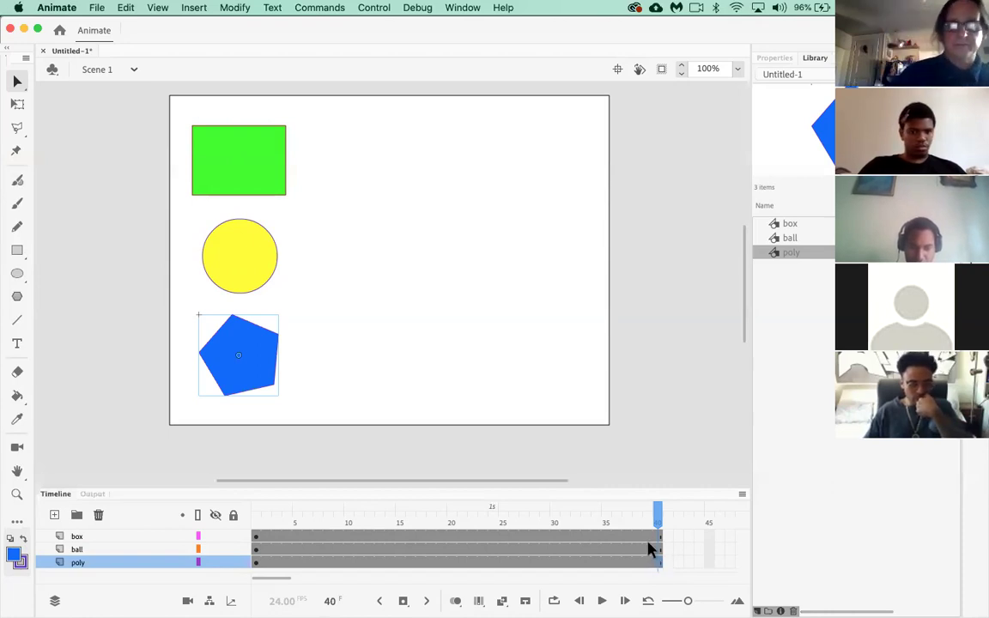
Step: Return the playhead to frame 1 and create a classic tween on the box layer
left_click_drag(659, 515, 245, 526)
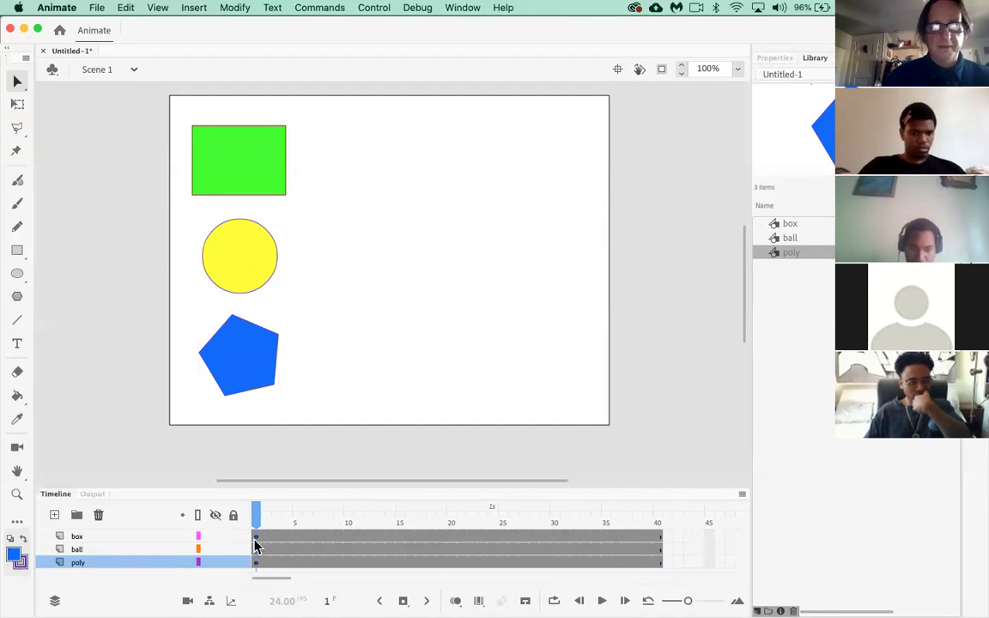
left_click(255, 537)
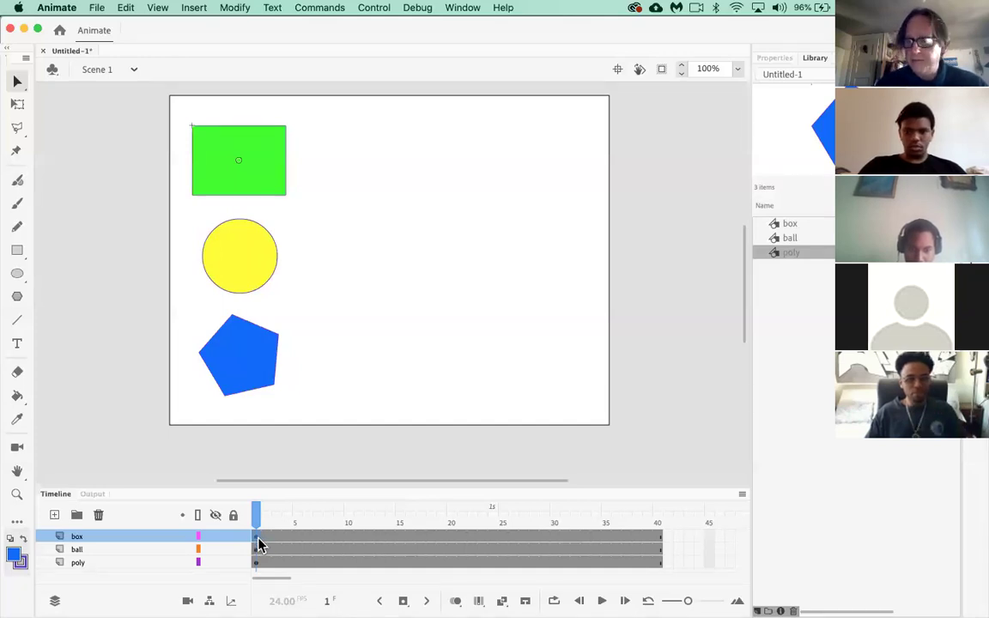
right_click(259, 543)
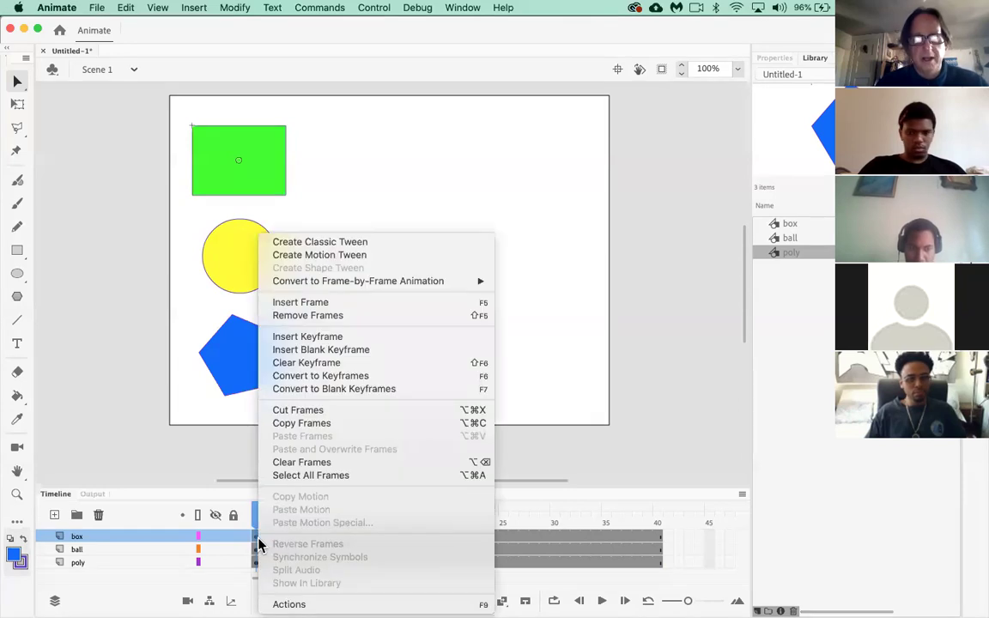
left_click(355, 255)
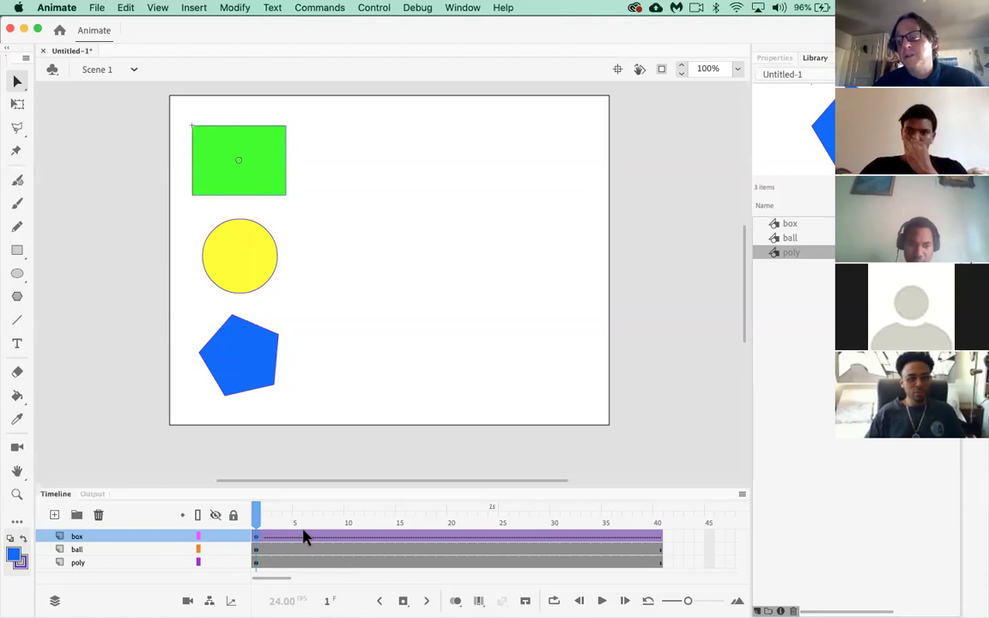
Step: Create classic tweens on the ball and poly layers from their frame 1 keyframes
left_click(257, 554)
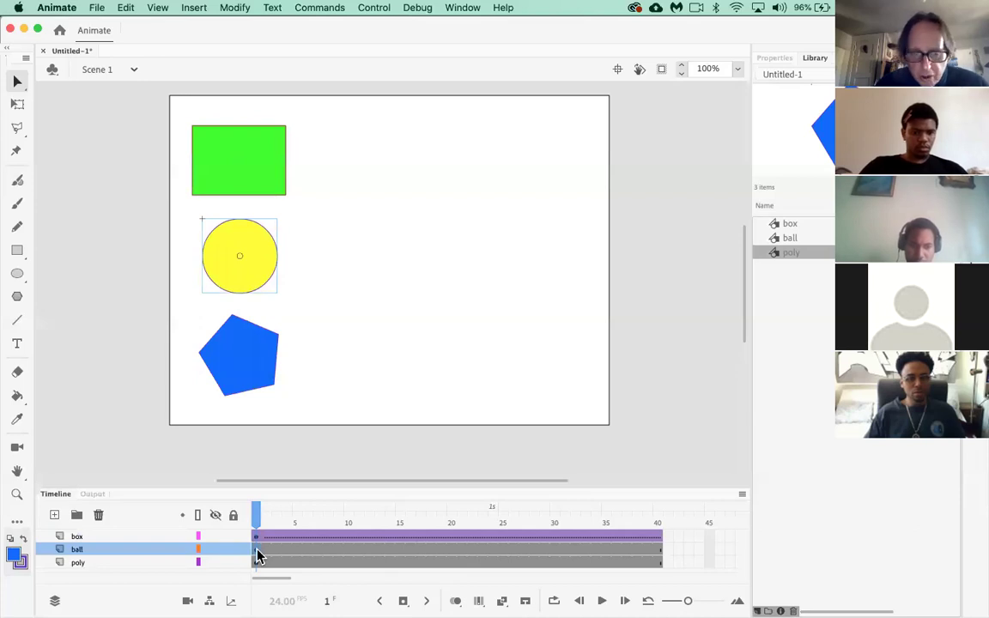
right_click(258, 555)
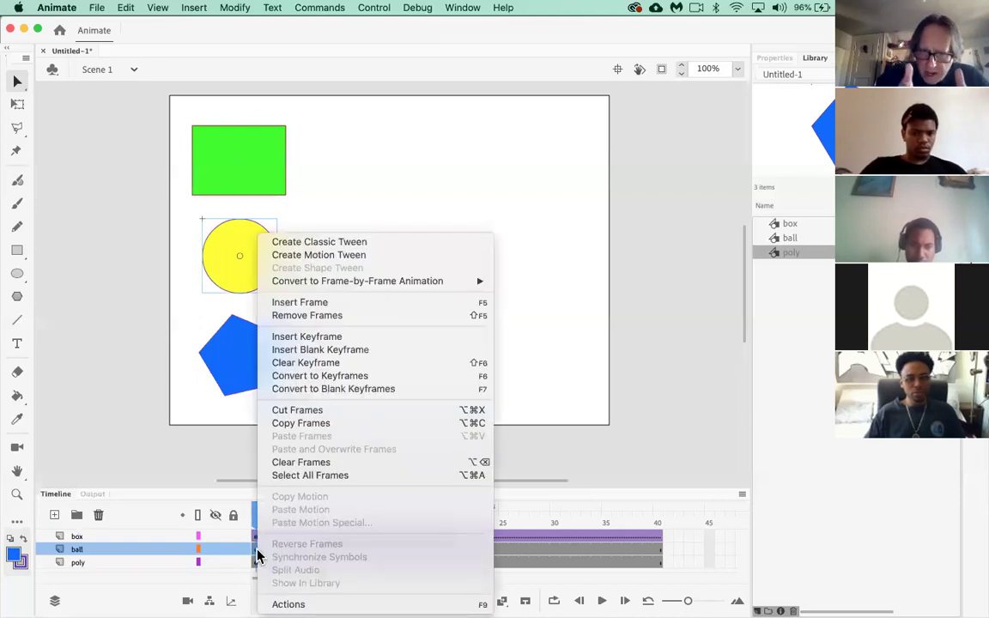
left_click(349, 242)
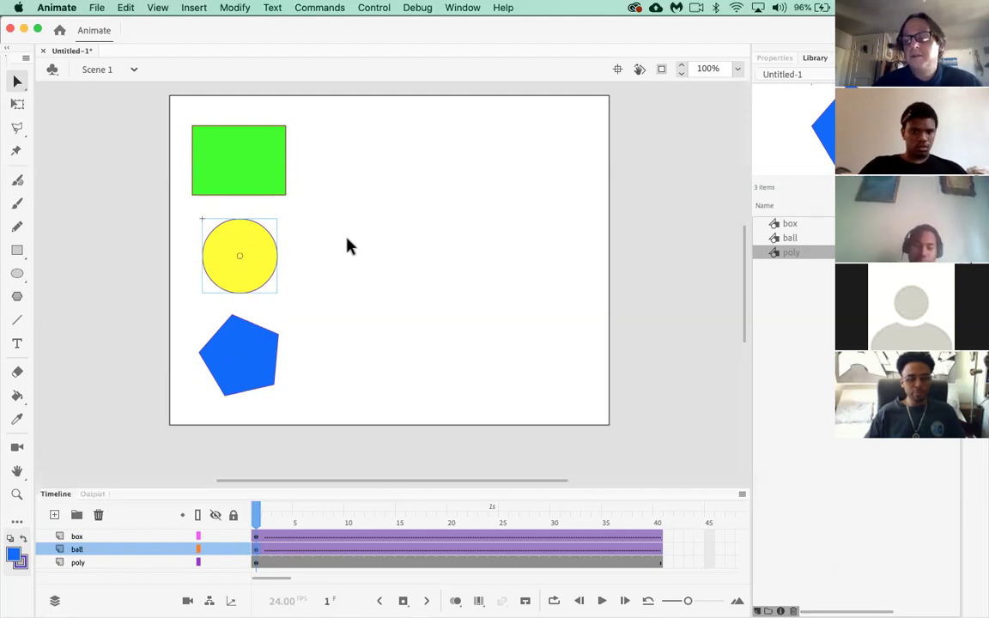
left_click(255, 563)
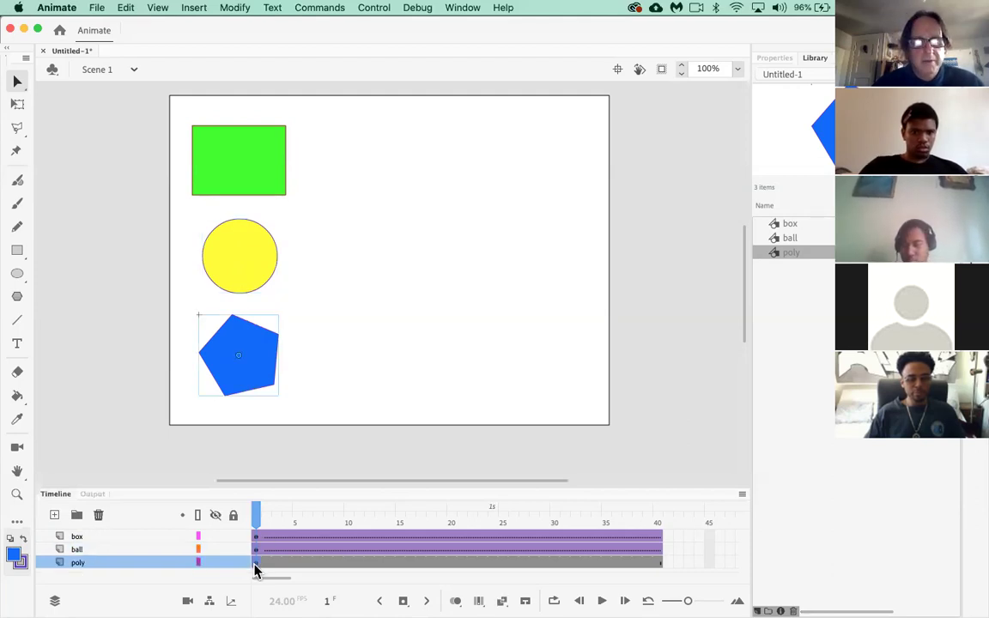
right_click(255, 569)
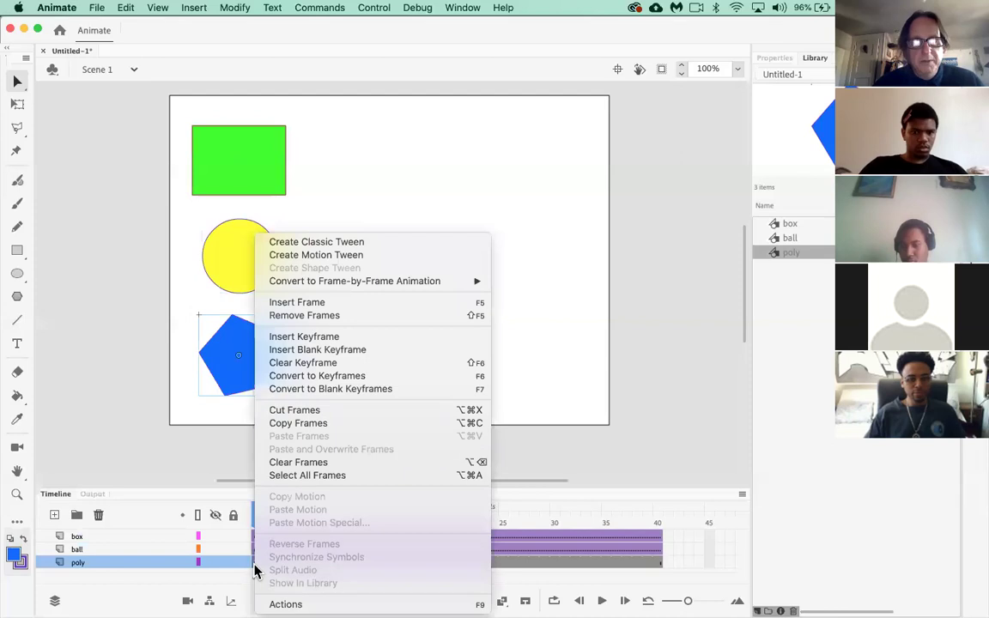
left_click(348, 247)
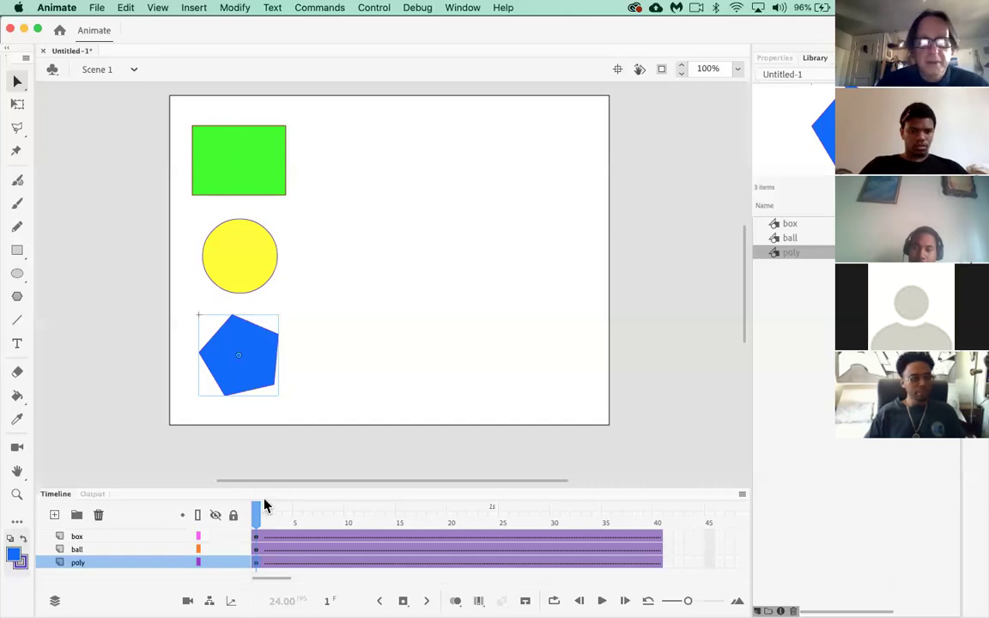
Step: Scrub the tweens through to frame 40 and compare the box layer's last and first frames
left_click_drag(257, 518, 429, 528)
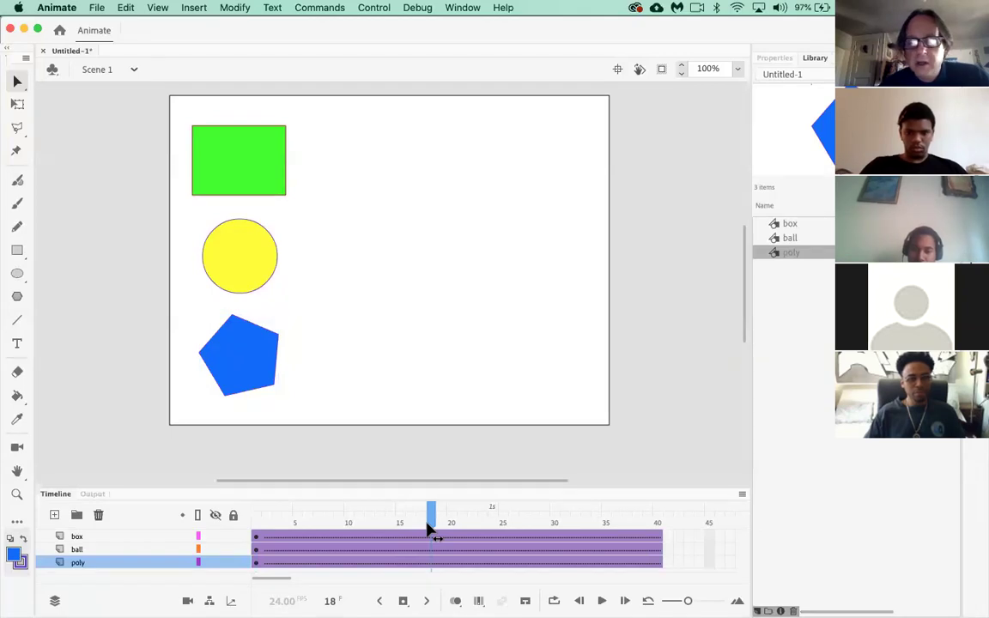
left_click_drag(437, 527, 663, 530)
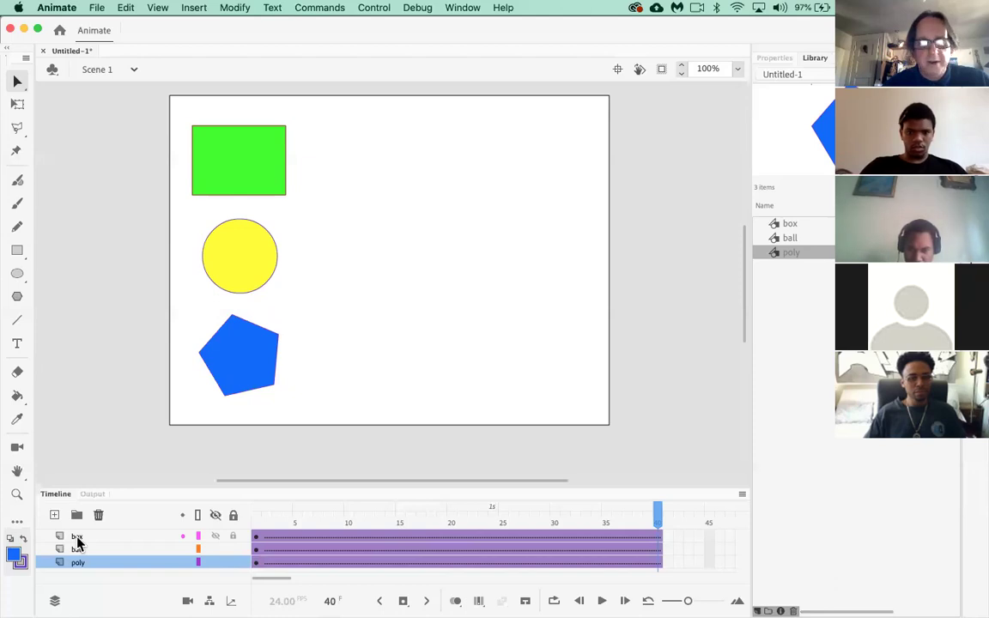
left_click(660, 541)
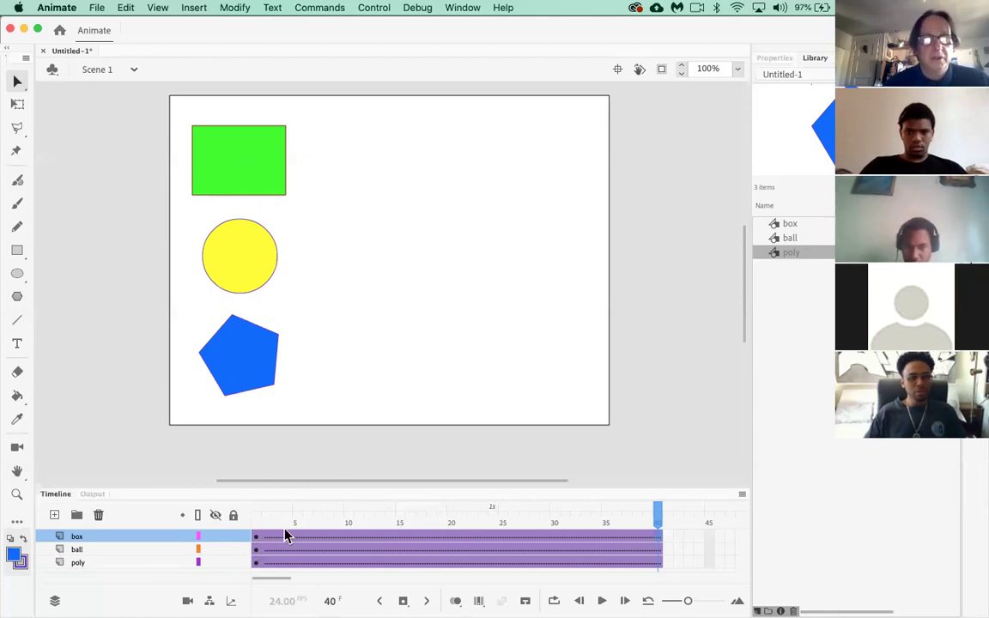
left_click(255, 541)
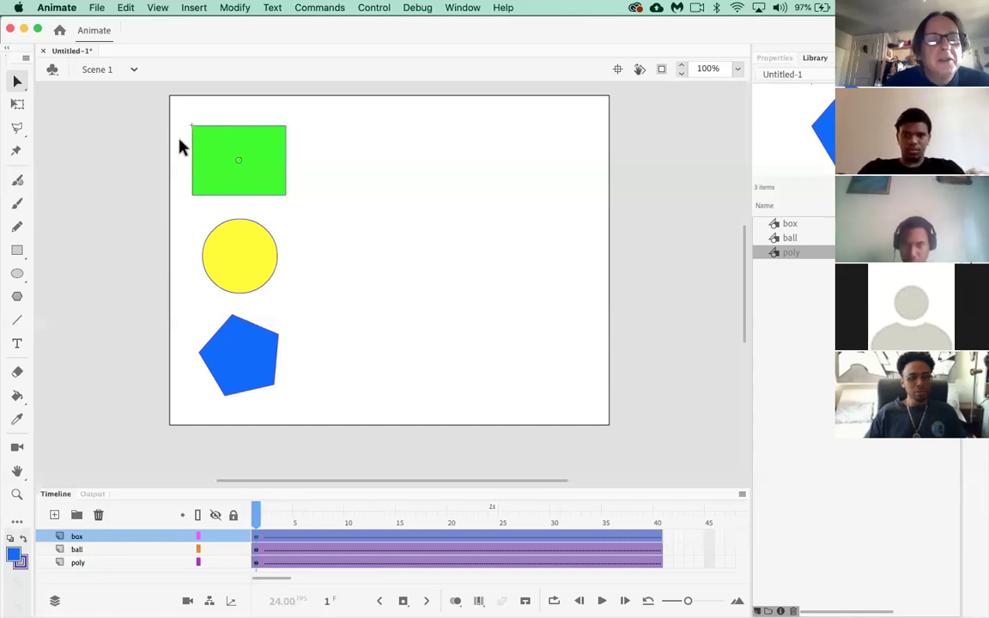
Step: Try tweening the green box to the stage's right side with a keyframe at frame 40, and undo it
left_click(658, 541)
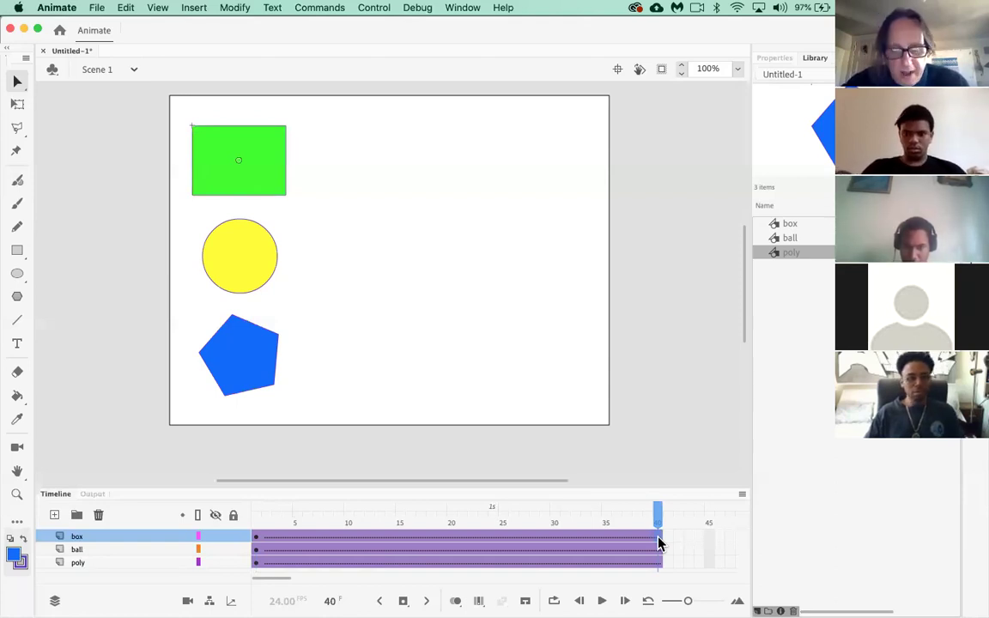
key("F6")
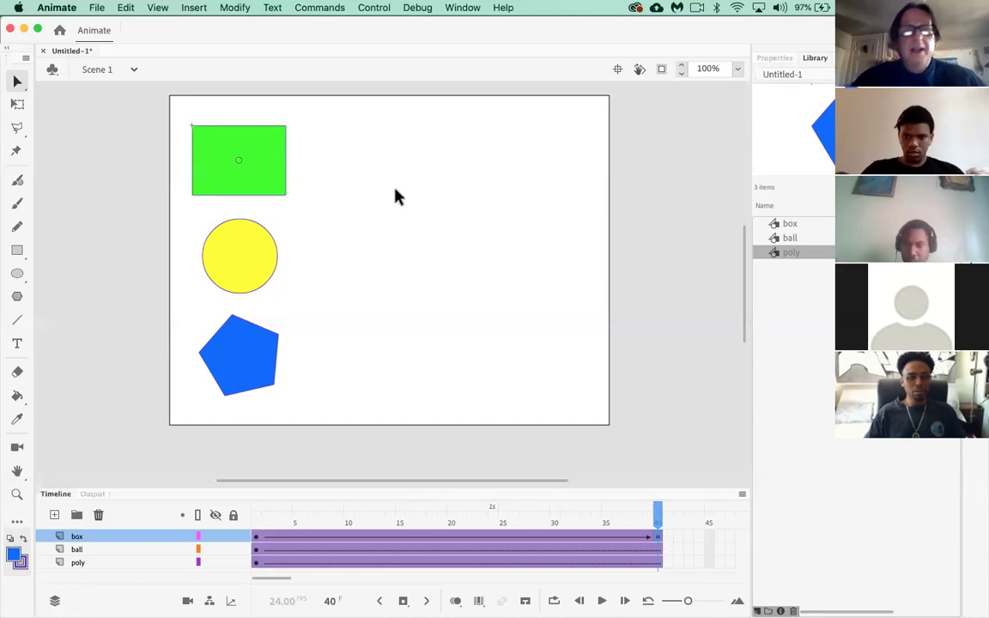
left_click_drag(265, 181, 573, 188)
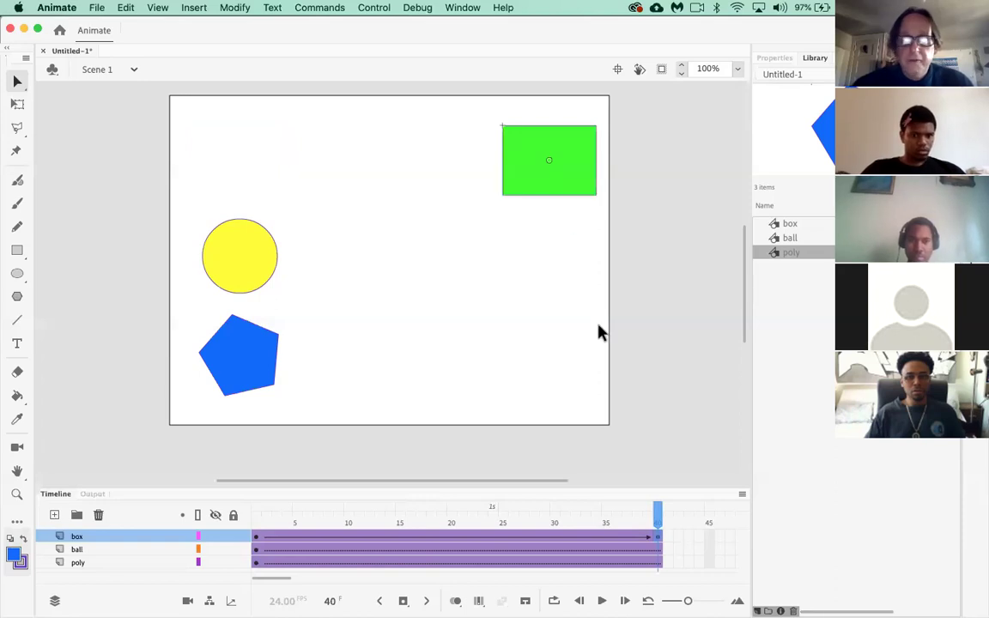
left_click_drag(661, 507, 214, 532)
key("Return")
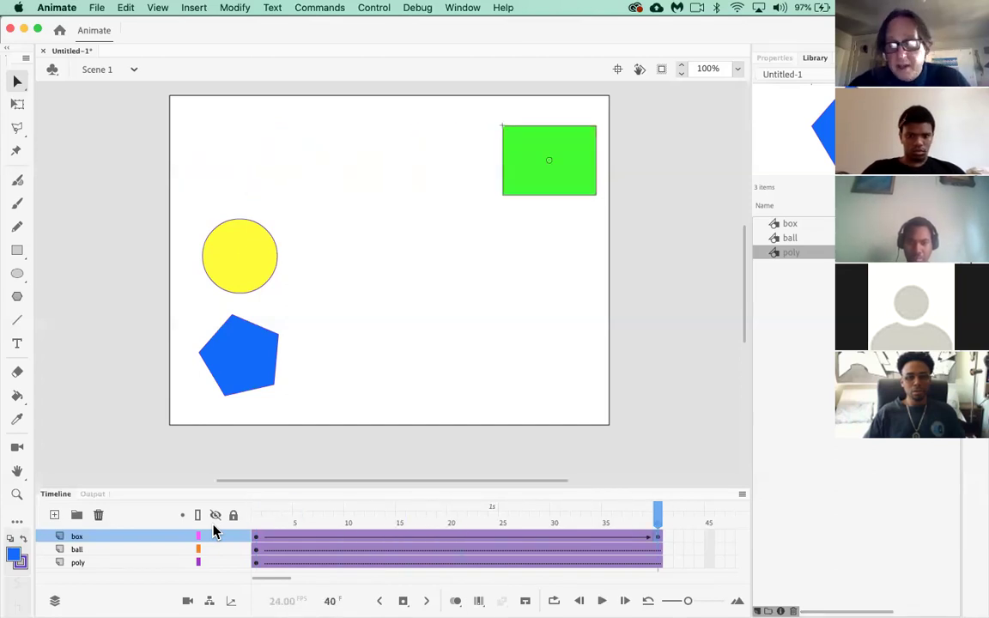
key("super+z")
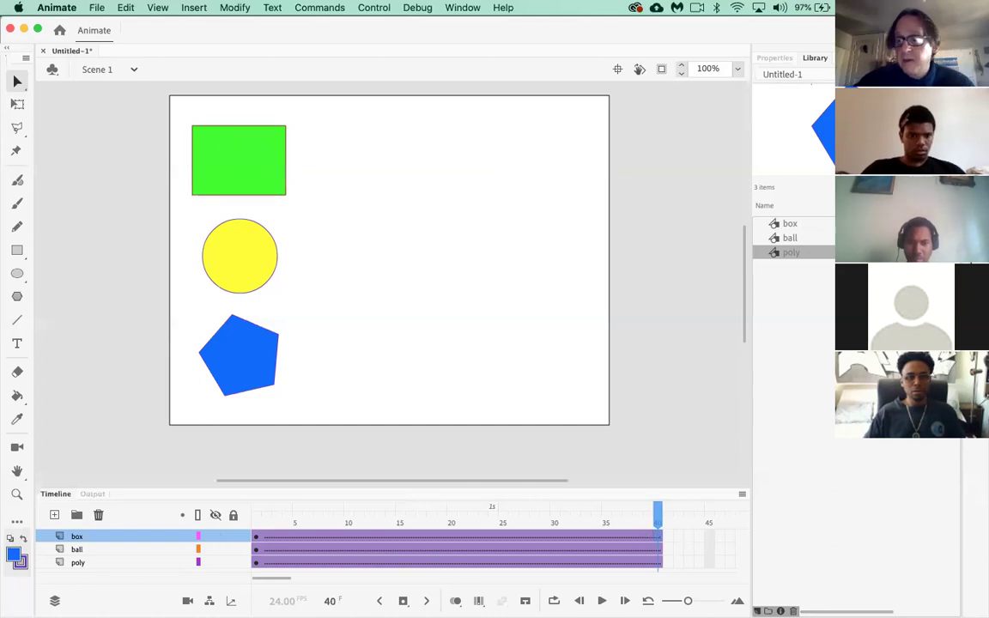
Step: Insert a keyframe at frame 40 of the box layer and move the green box straight across to the stage's right side
left_click(256, 523)
left_click(197, 529)
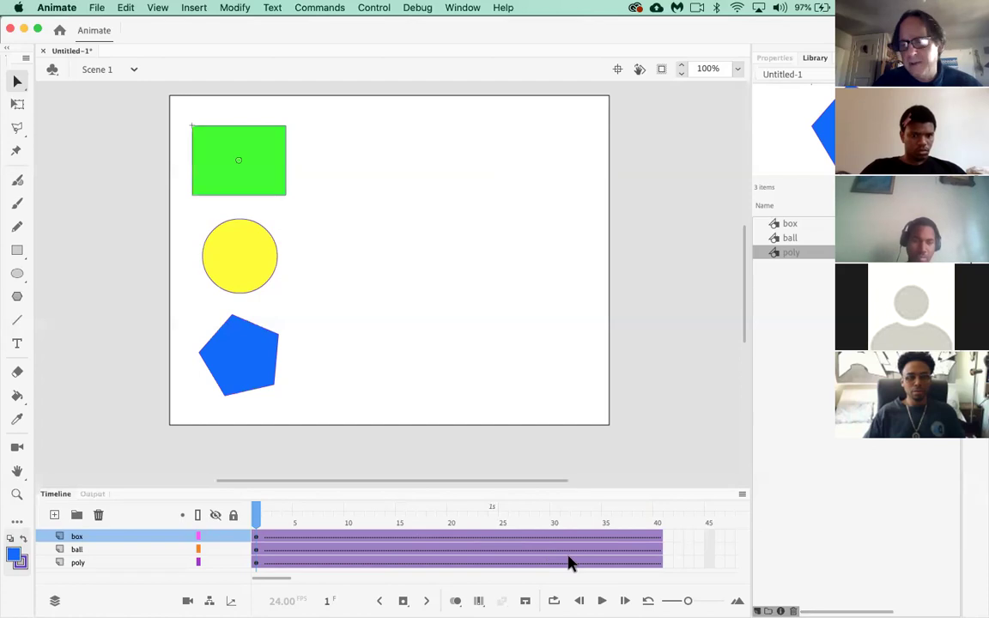
left_click(658, 541)
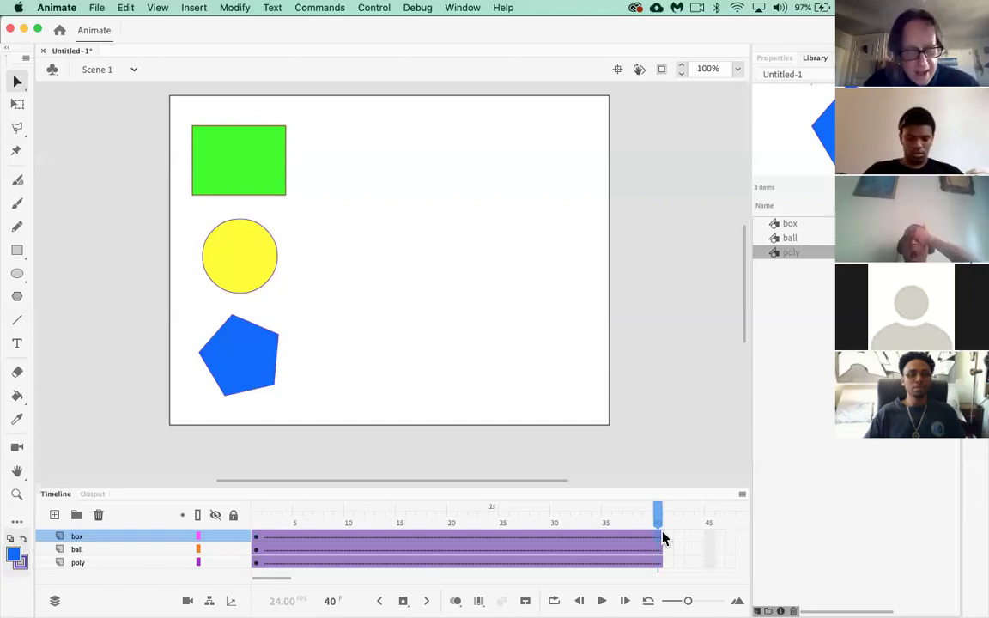
key("F6")
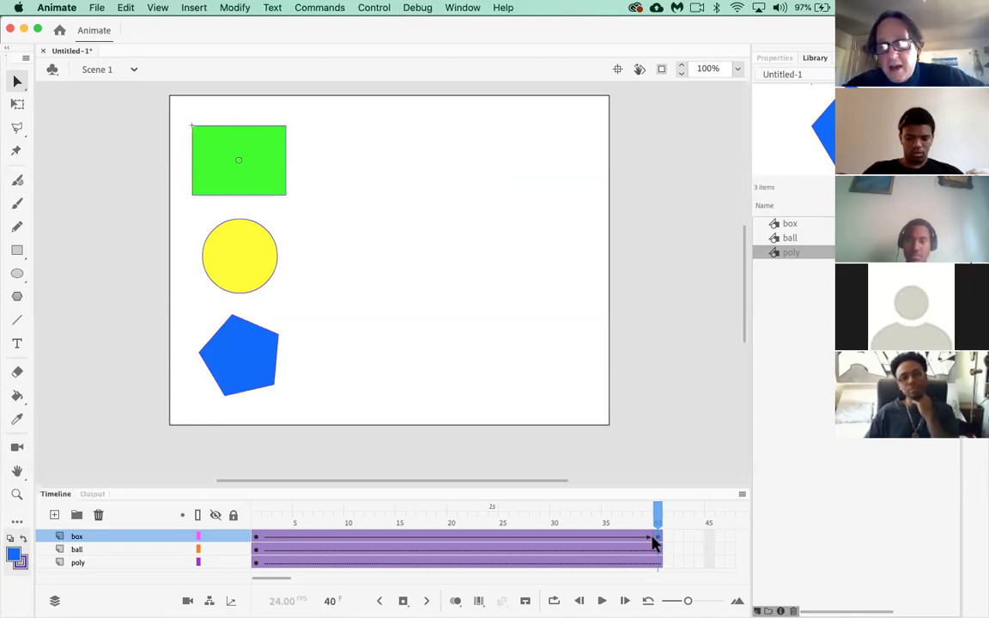
left_click_drag(267, 168, 571, 176)
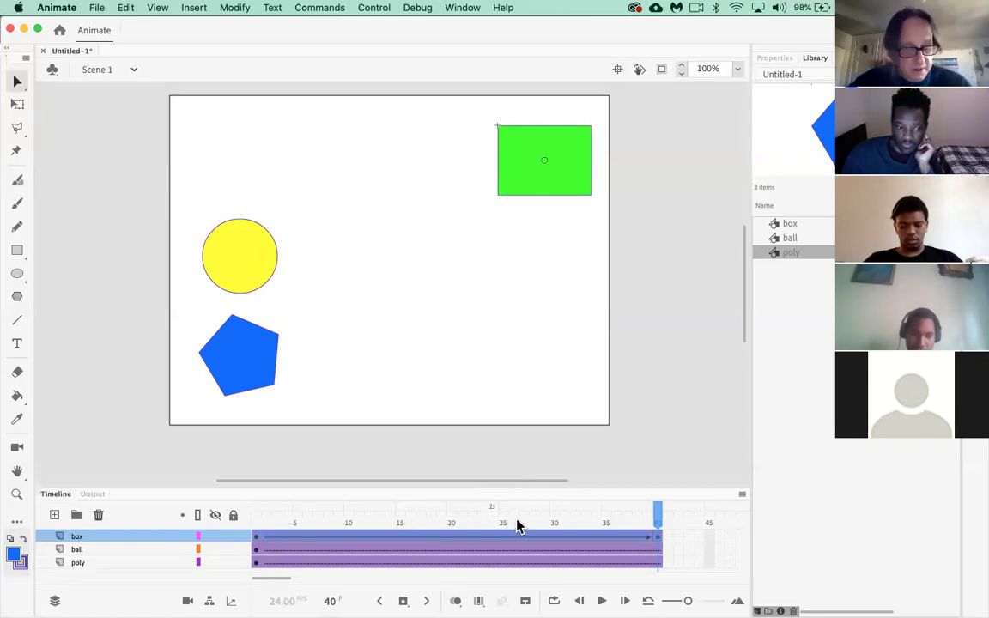
key("F6")
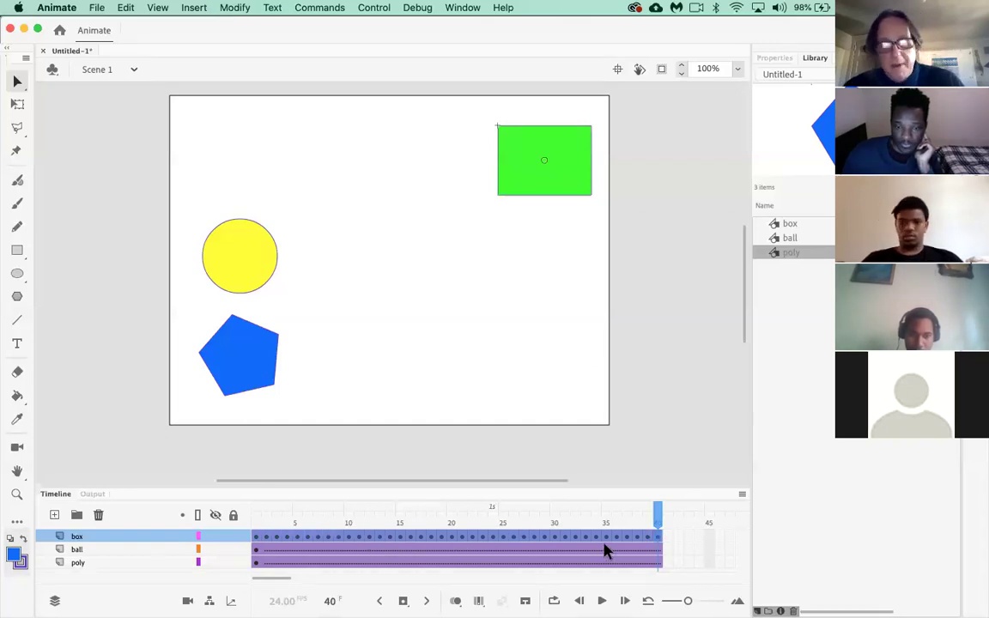
key("ctrl+z")
left_click(640, 458)
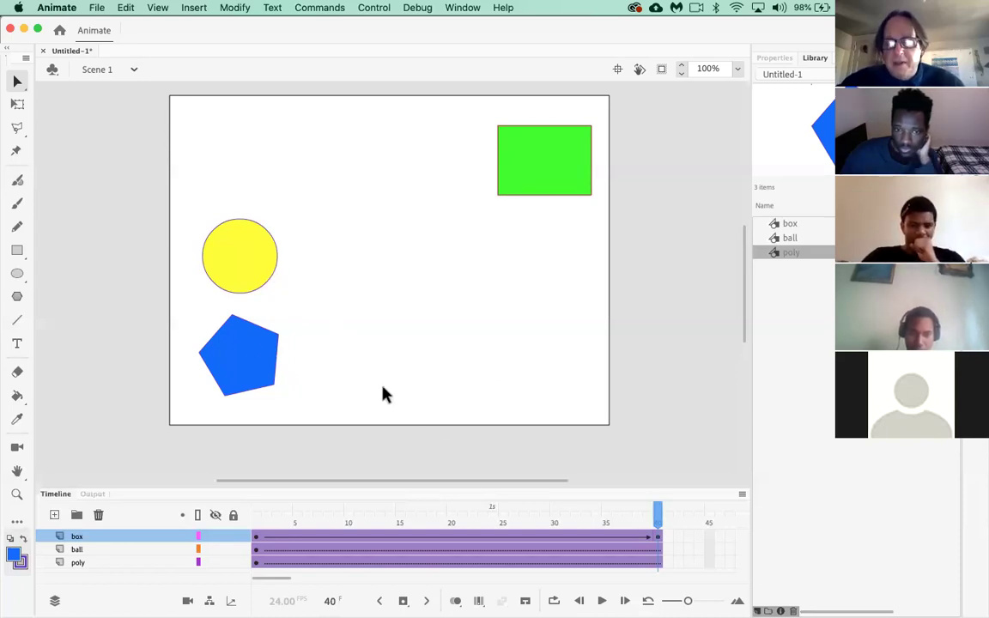
Step: Insert a keyframe at frame 40 of the ball layer and move the yellow ball straight across to the stage's right side
left_click(657, 551)
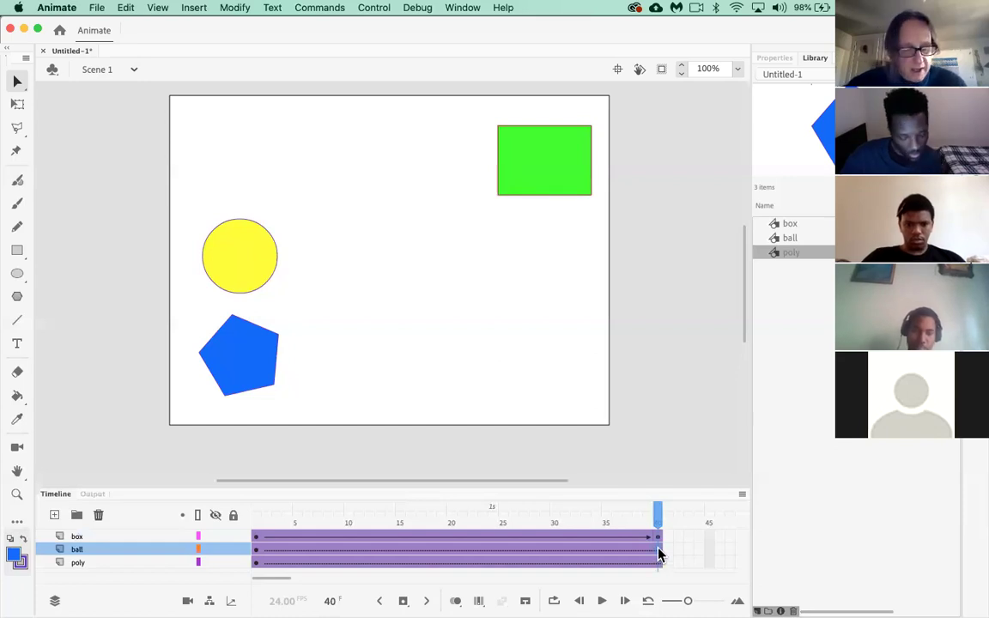
left_click(658, 554)
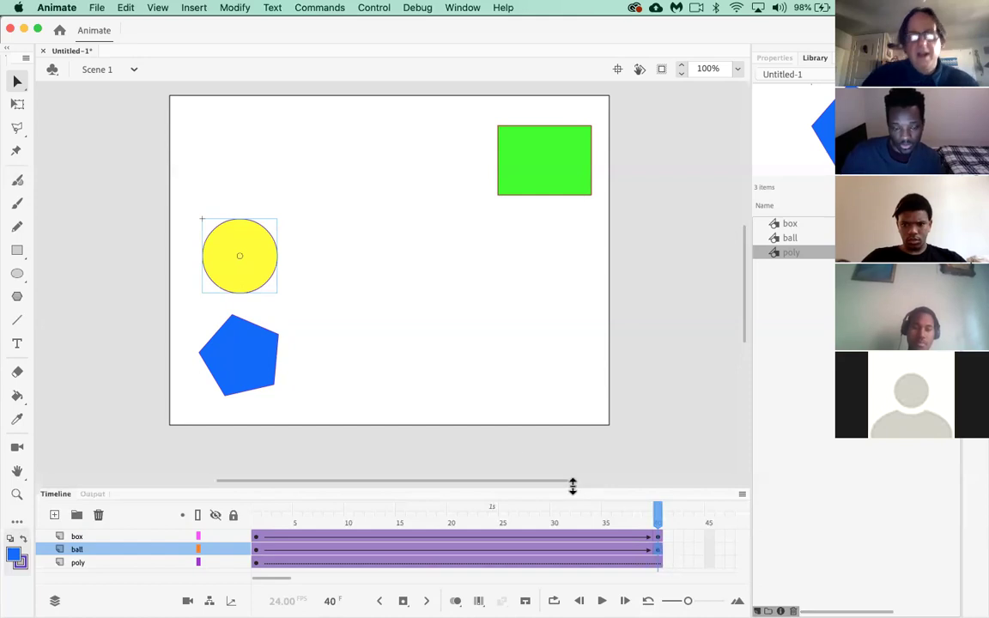
left_click_drag(242, 284, 554, 315)
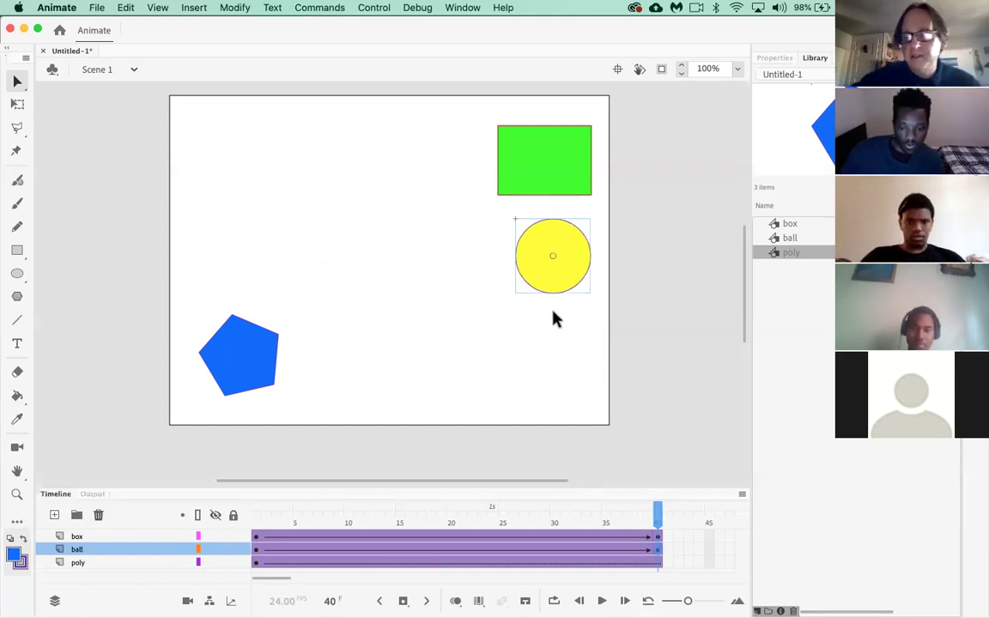
Step: Insert a keyframe at frame 40 of the poly layer, move the blue pentagon straight across to the stage's right side, and play the animation
left_click(147, 564)
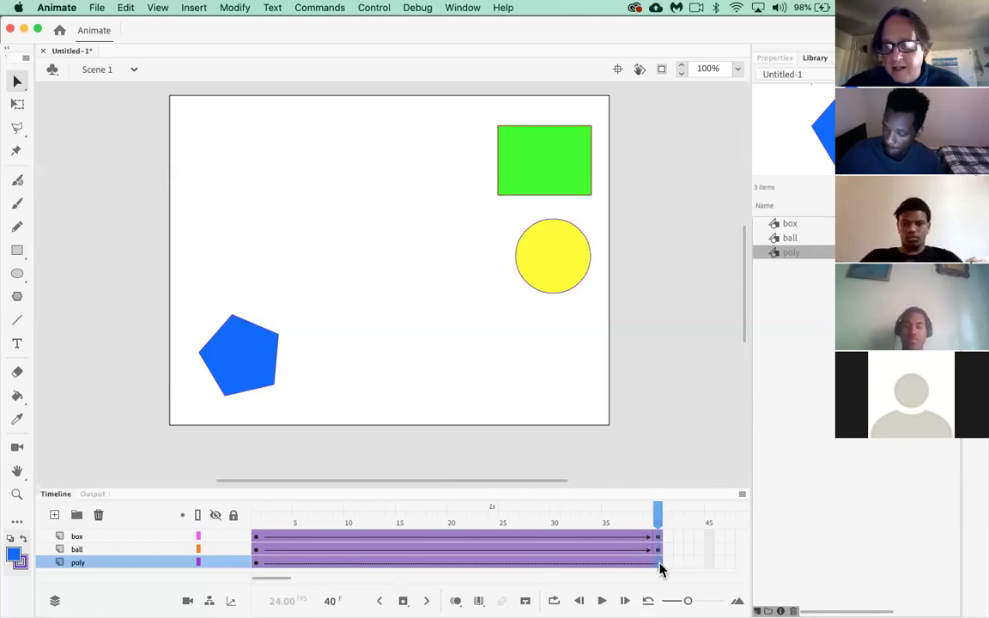
key("F6")
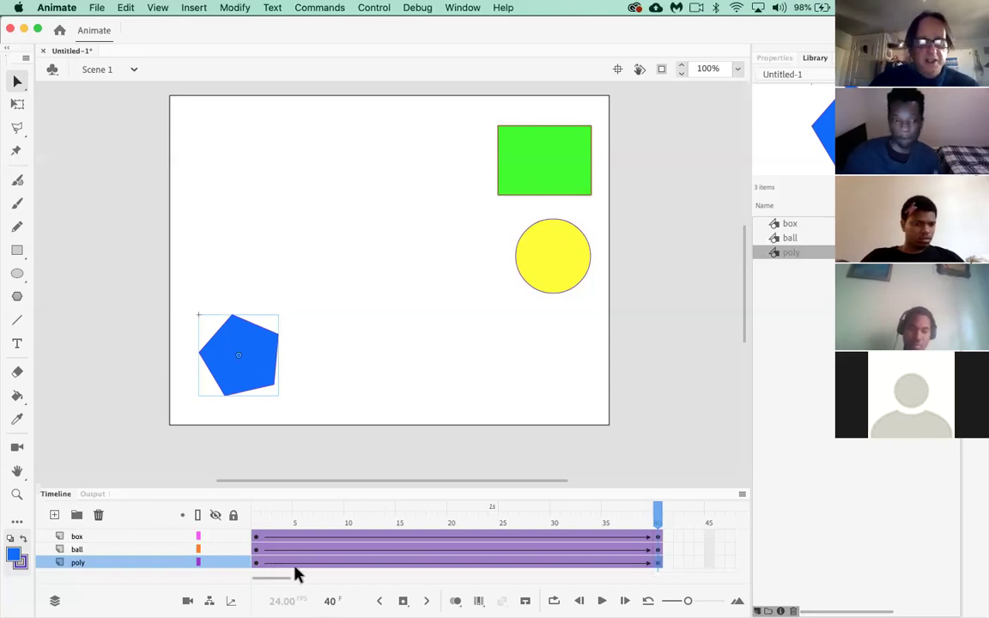
left_click_drag(267, 375, 575, 386)
key("Return")
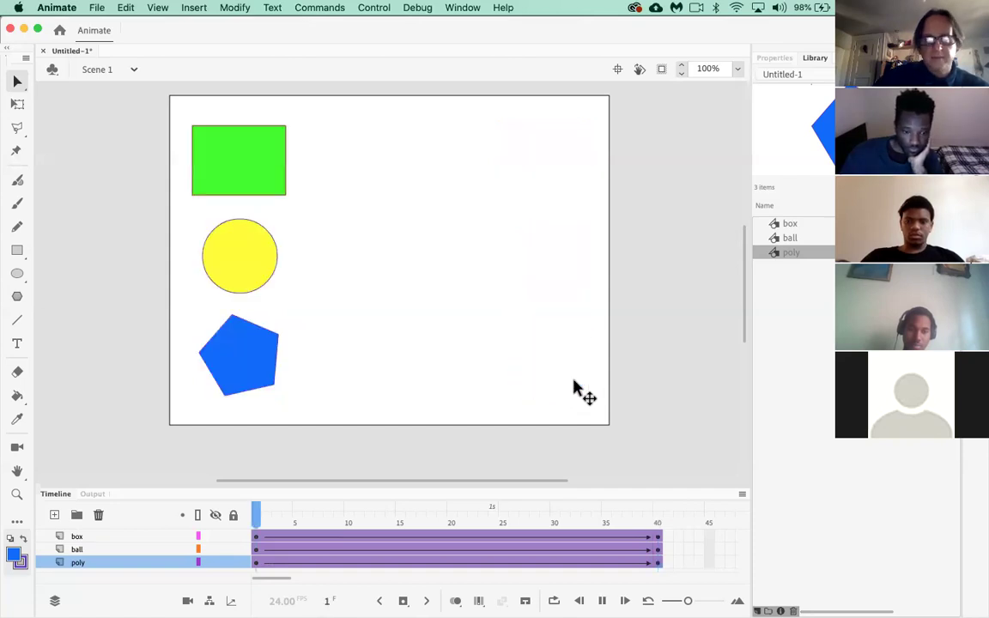
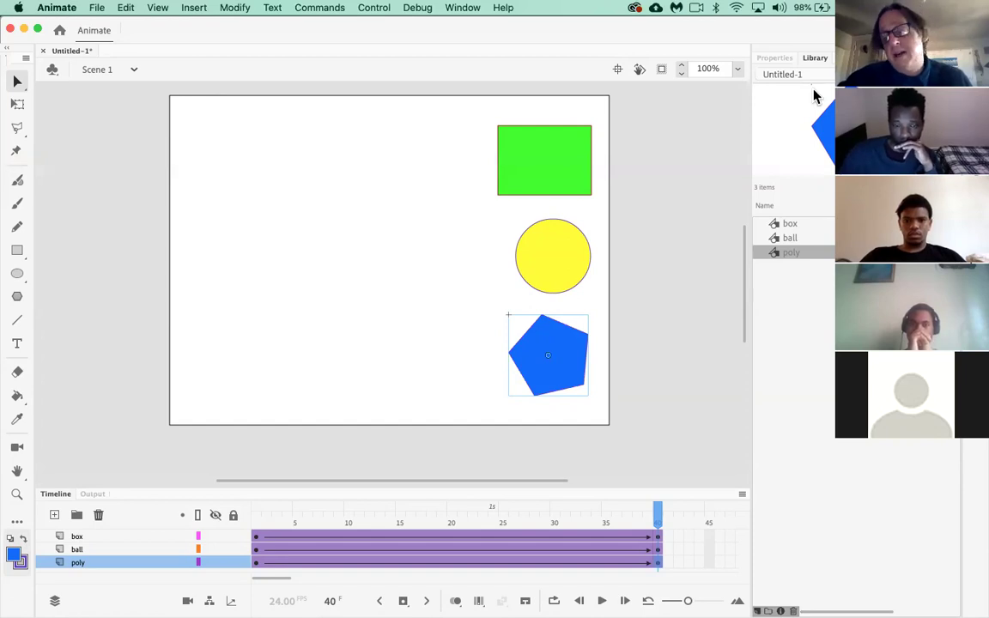
key("super+Tab")
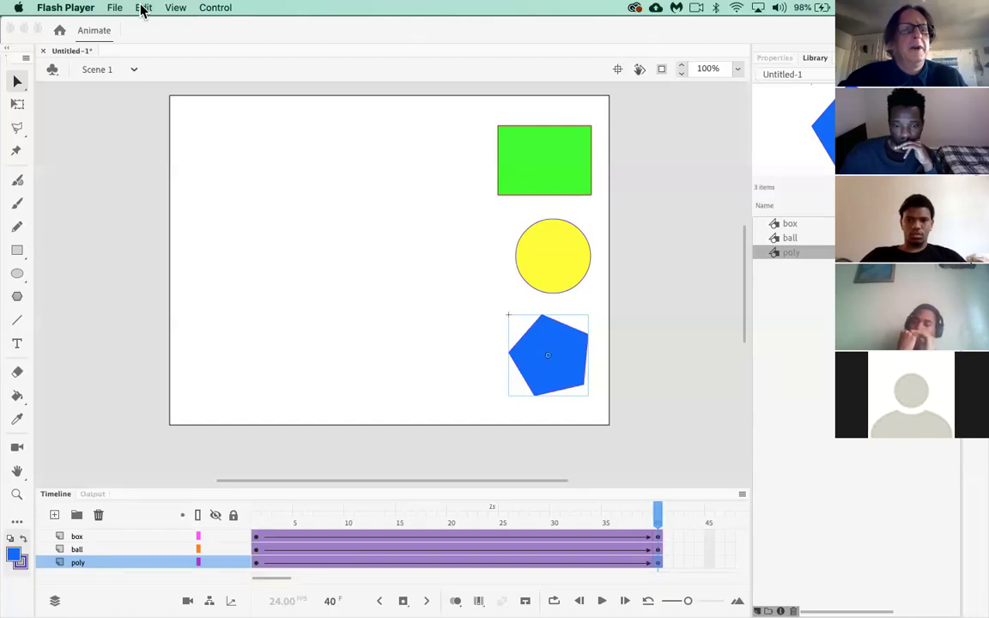
left_click(114, 8)
mouse_move(134, 59)
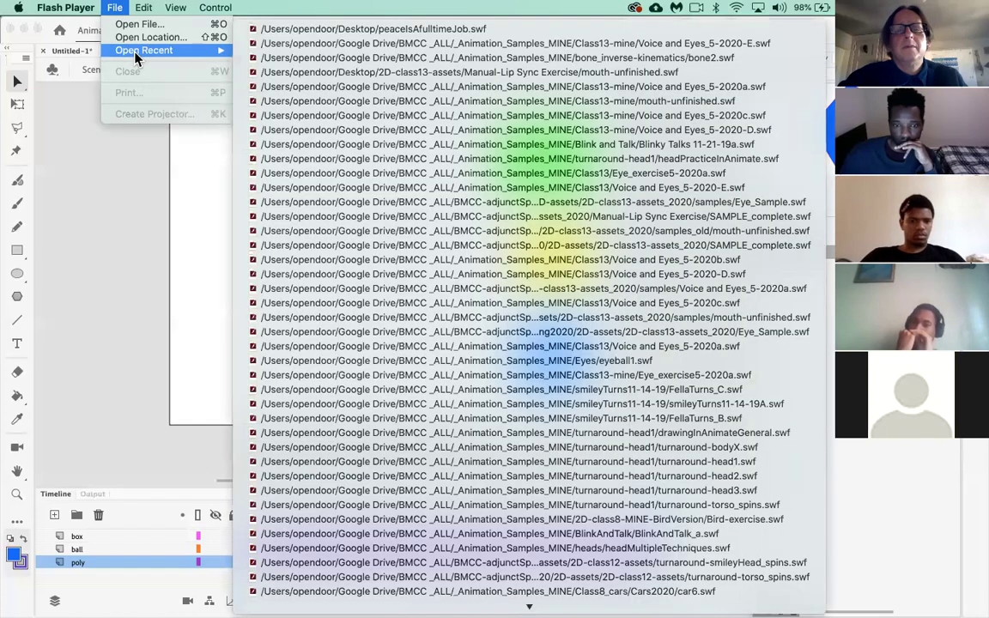
left_click(101, 160)
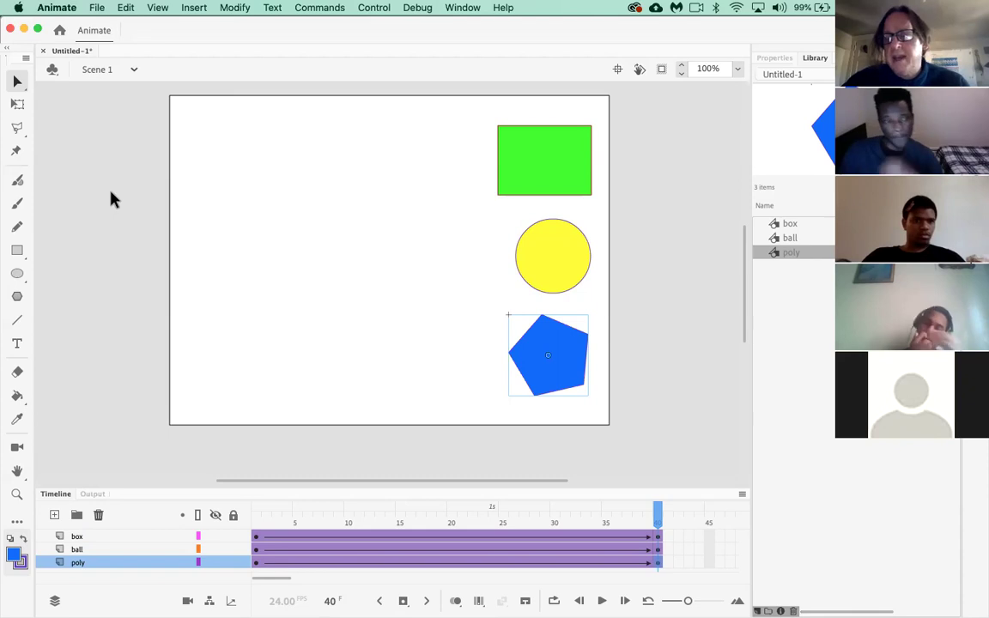
Step: Create a new Standard 640 x 480 document at 24 fps for ActionScript 3.0
key("super+Return")
key("super+n")
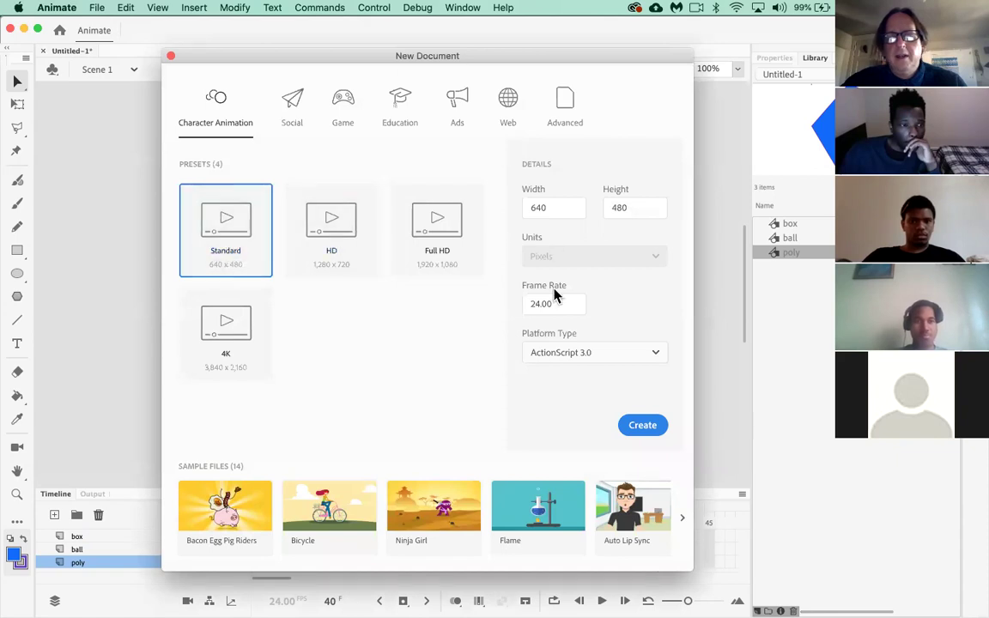
left_click(644, 429)
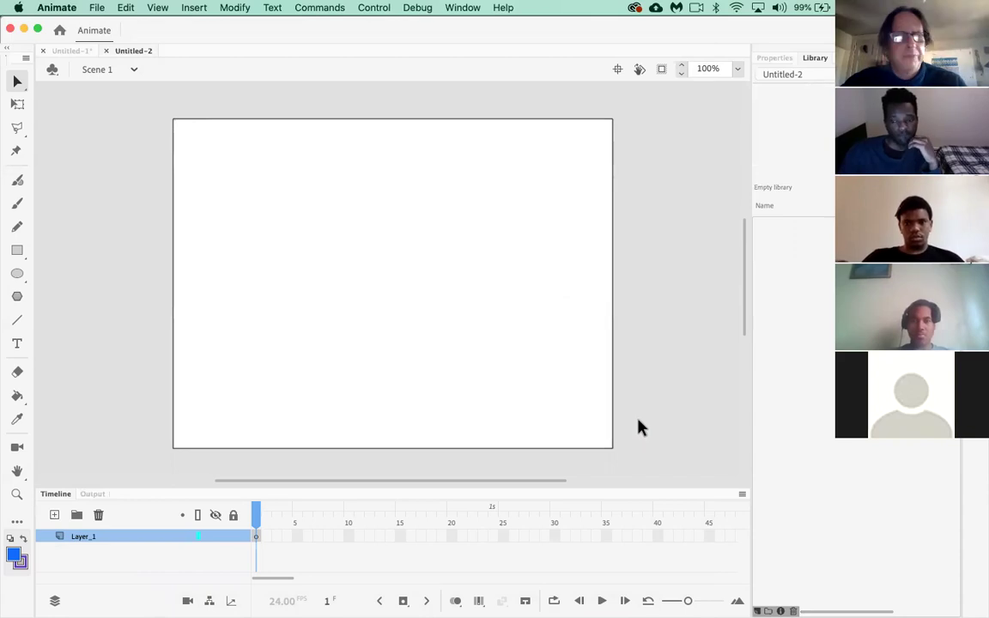
Step: Switch to Flash Player, watch the recent file peaceIsAfulltimeJob.swf as a reference, and close it
key("super+Tab")
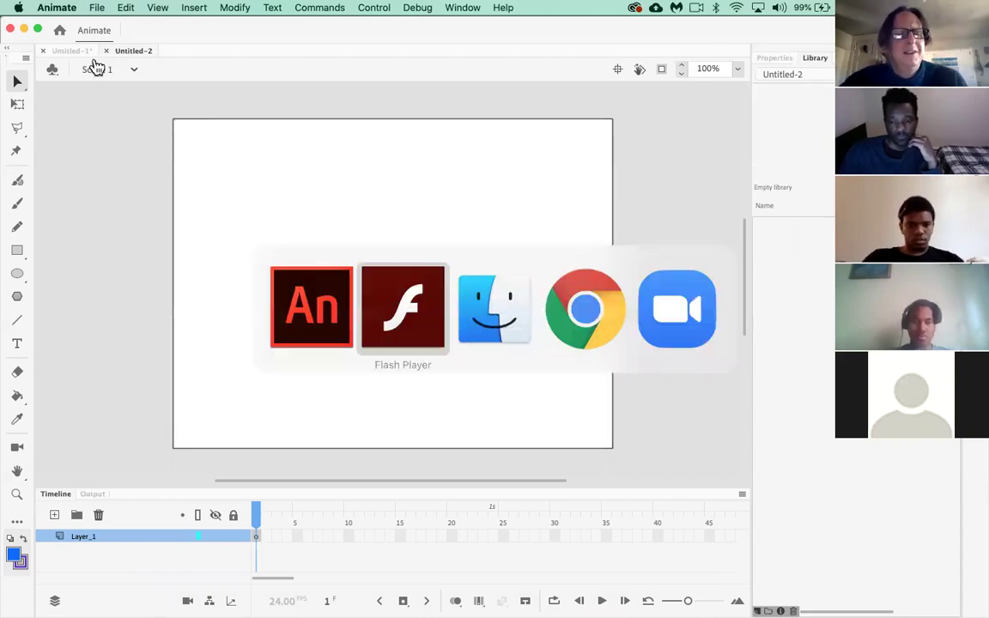
key("super+shift+Tab")
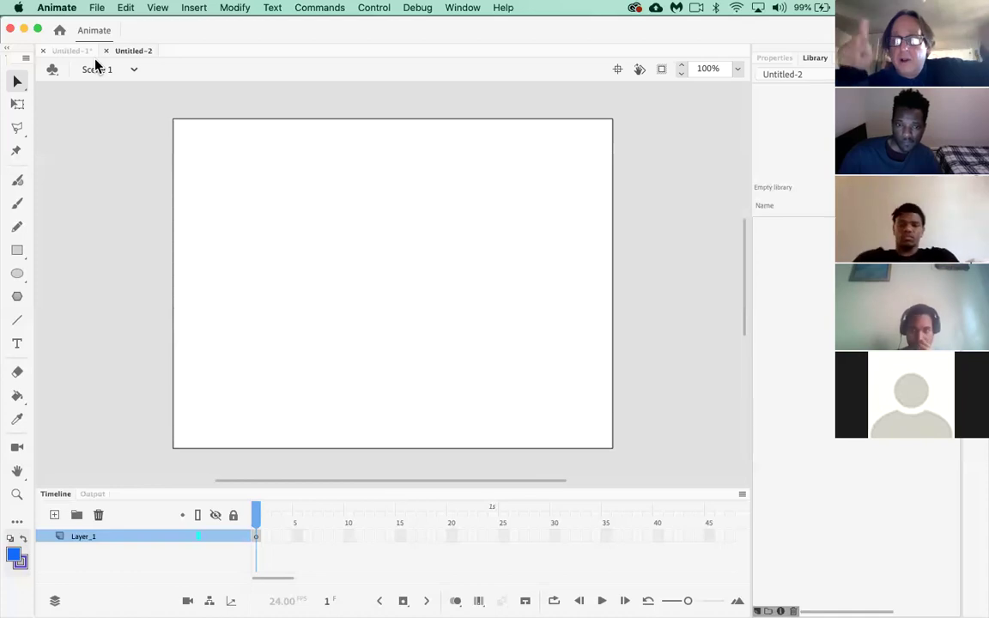
key("super+Tab")
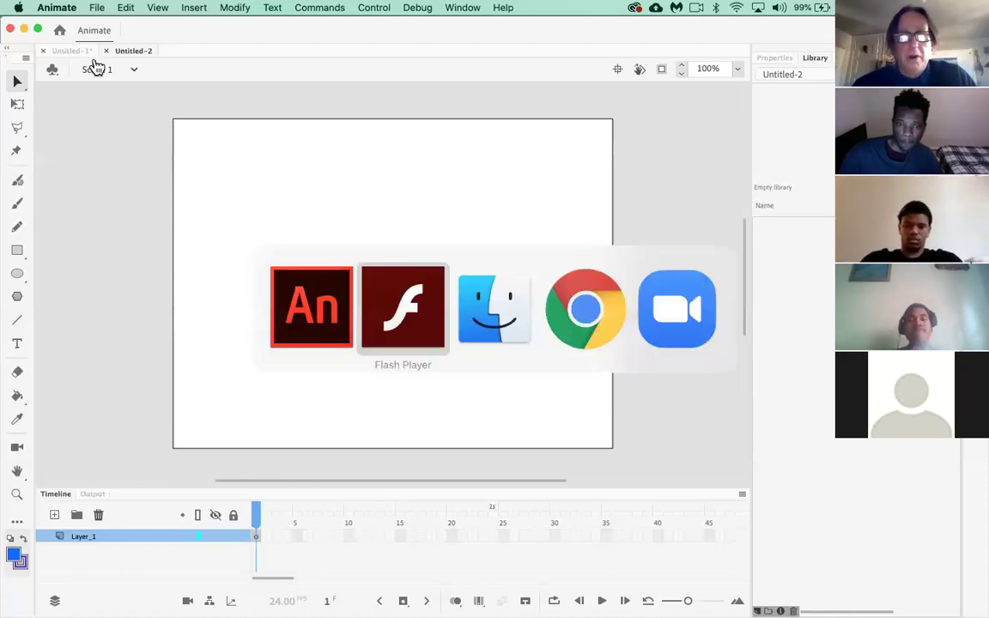
left_click(81, 9)
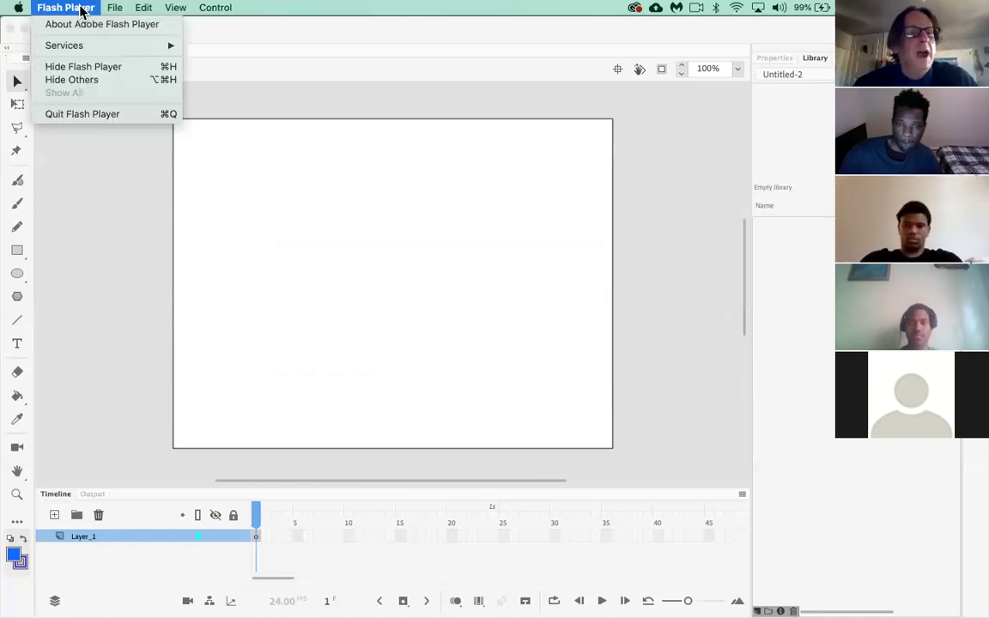
mouse_move(120, 8)
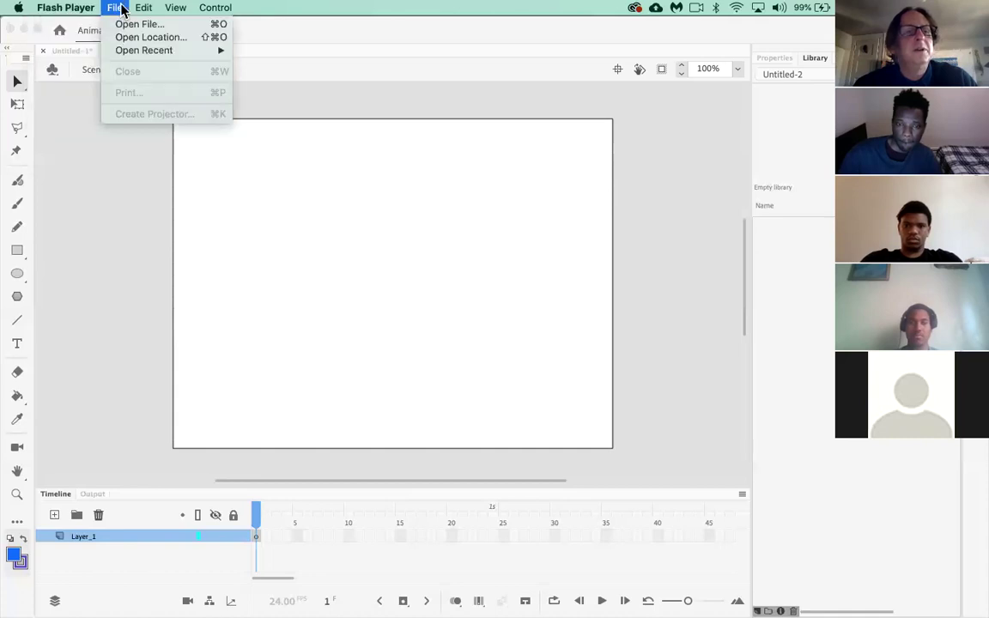
mouse_move(150, 50)
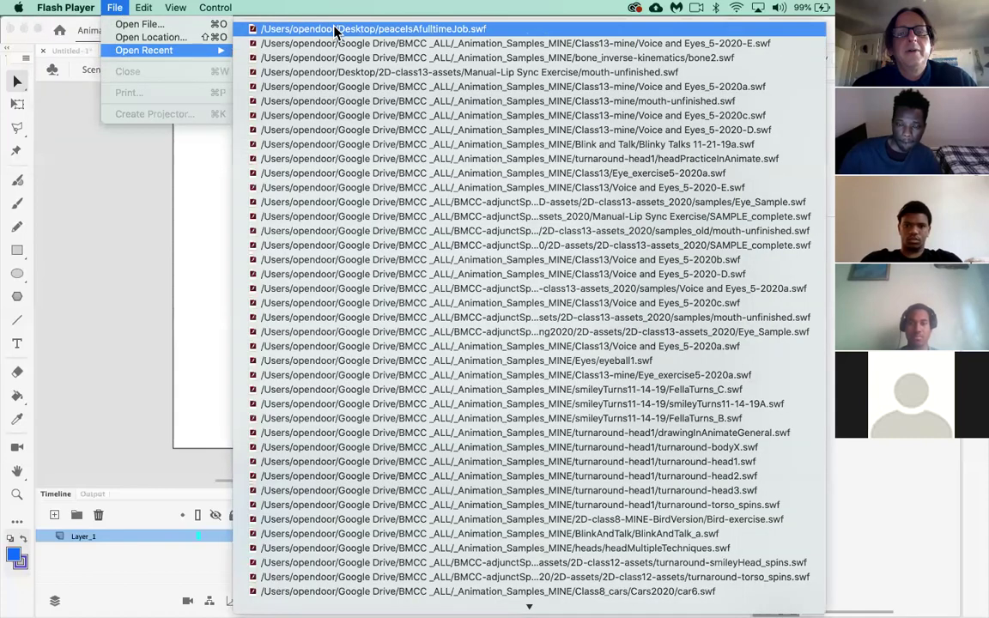
left_click(334, 31)
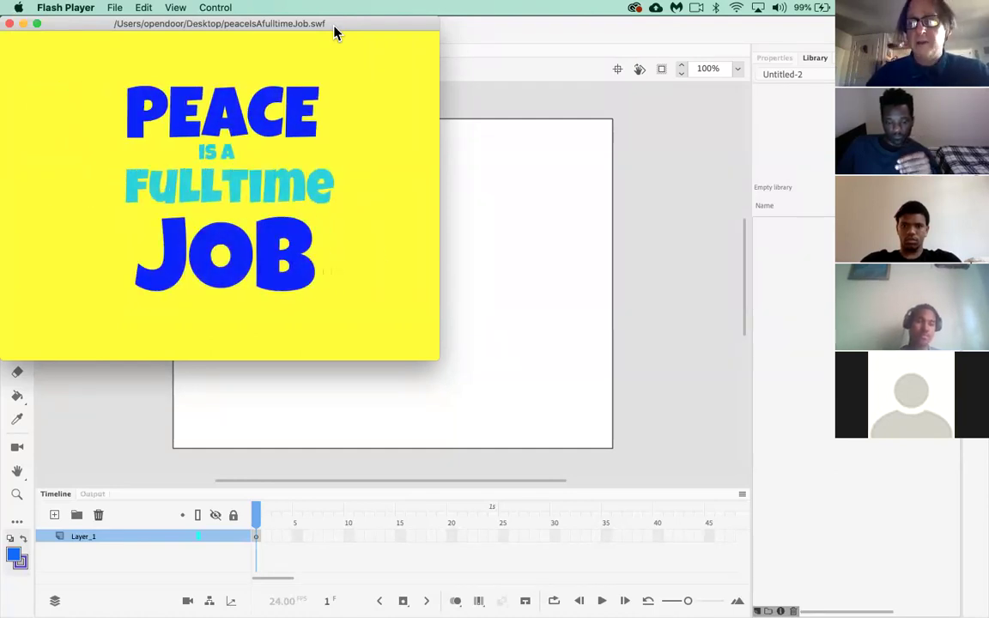
left_click_drag(206, 23, 264, 39)
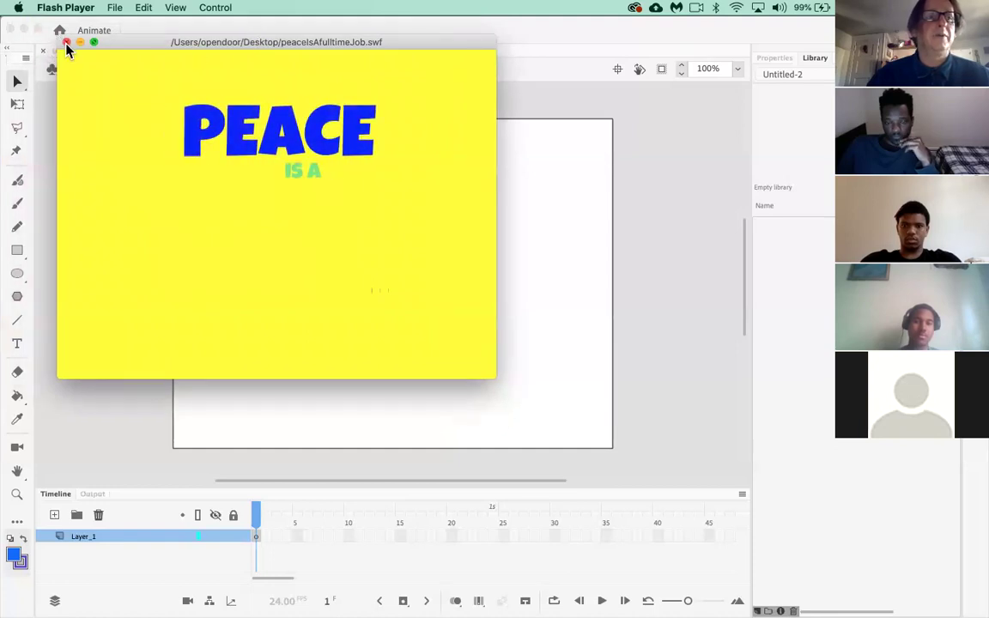
left_click(65, 43)
Step: Add the text PEACE in the upper middle of the empty stage with the Text tool
left_click(14, 347)
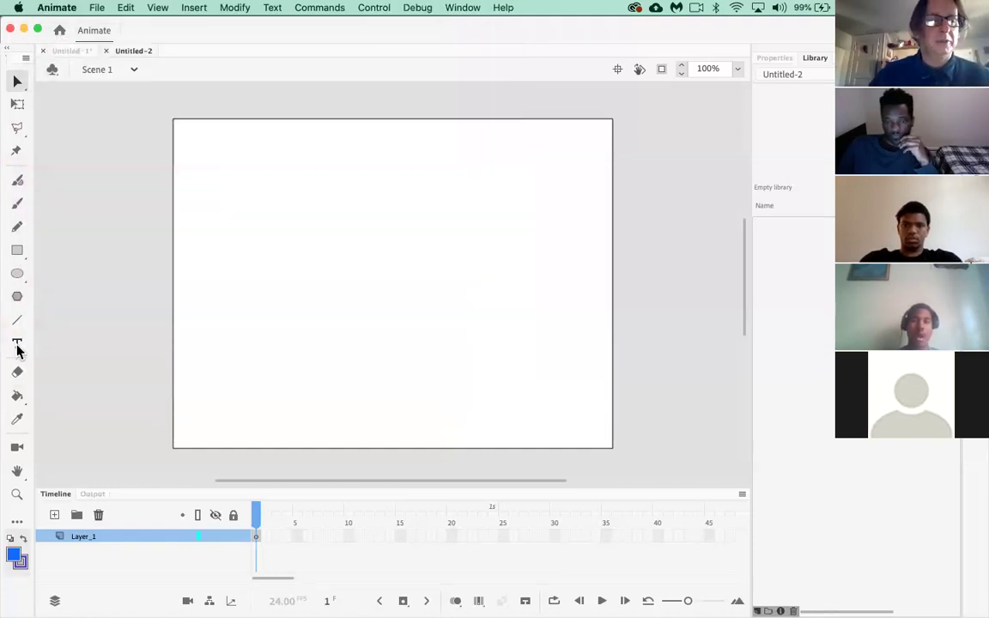
left_click(14, 347)
key("v")
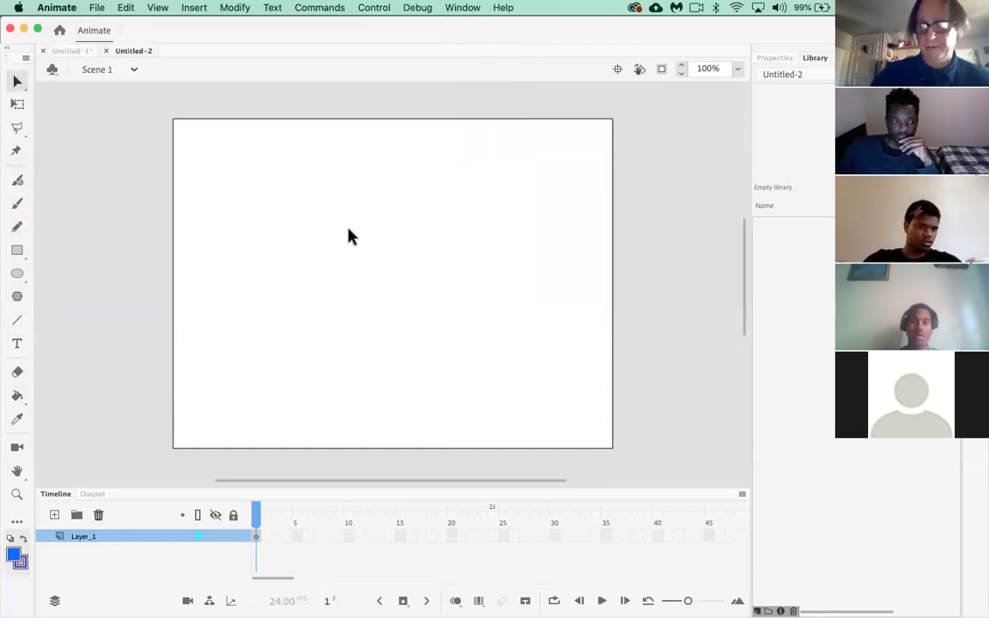
left_click(16, 346)
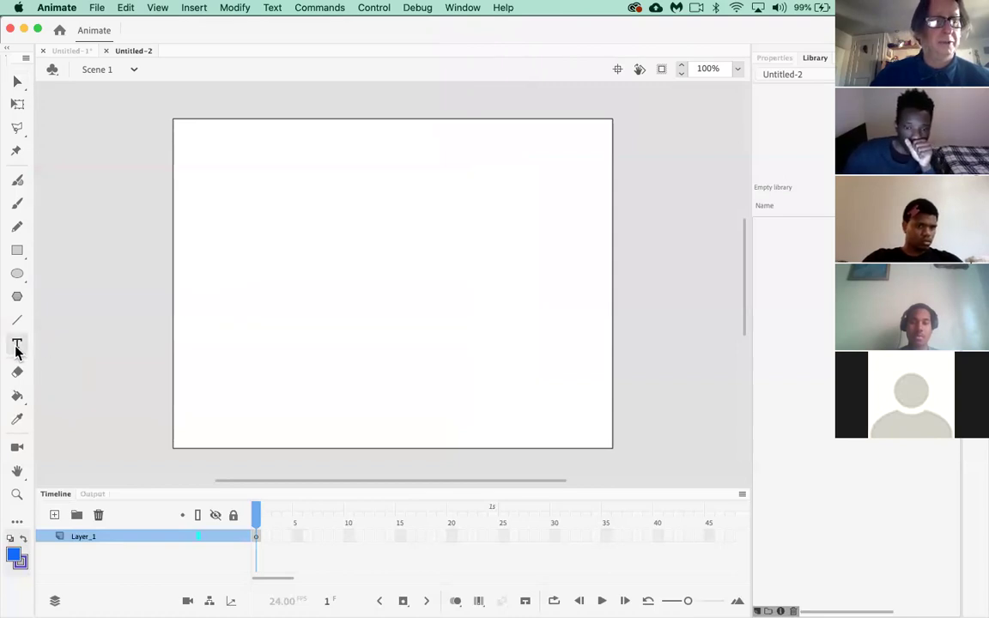
left_click(322, 221)
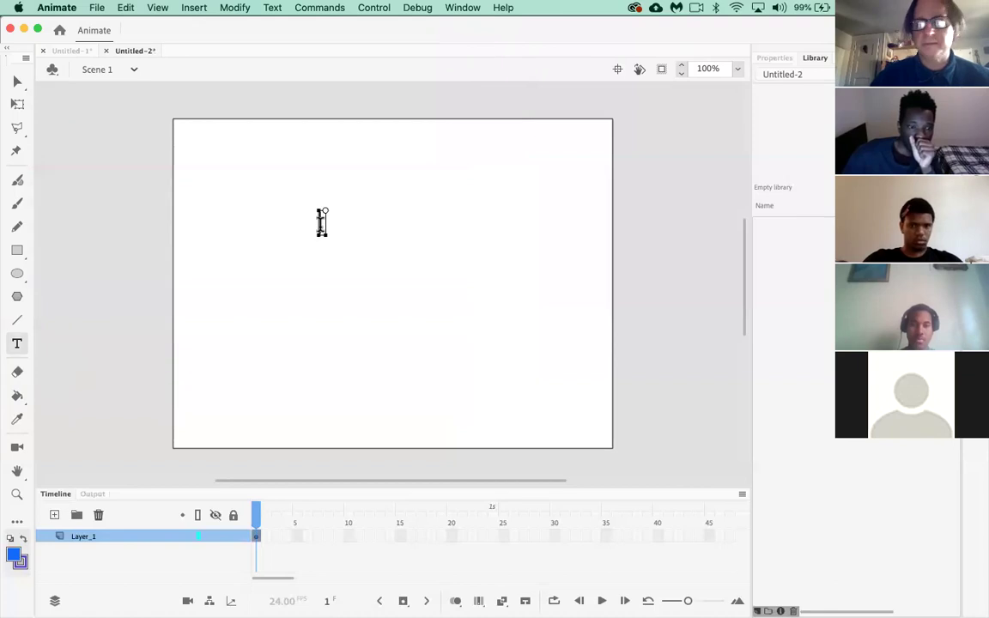
type("PEACE")
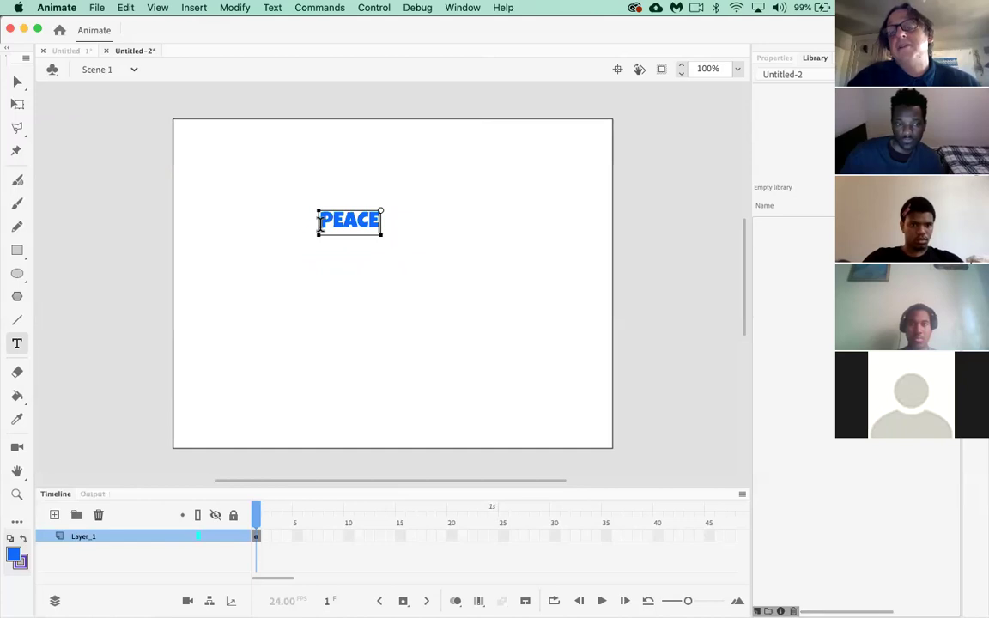
Step: Try the word in lowercase letters within the text box, and retype it as PEACE in capitals
key("BackSpace")
key("BackSpace")
key("BackSpace")
key("BackSpace")
key("BackSpace")
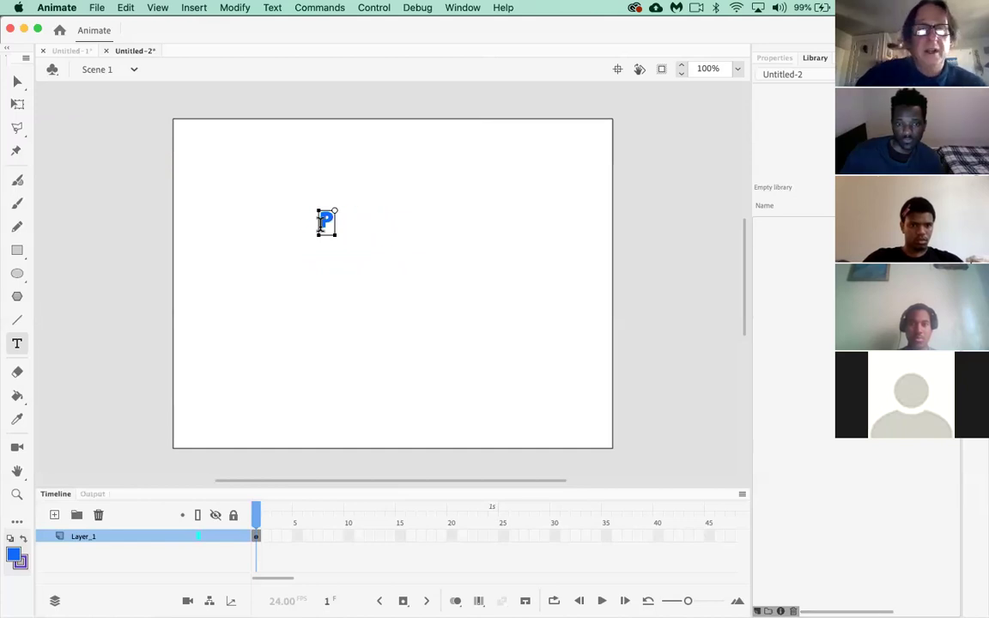
type("PEACE")
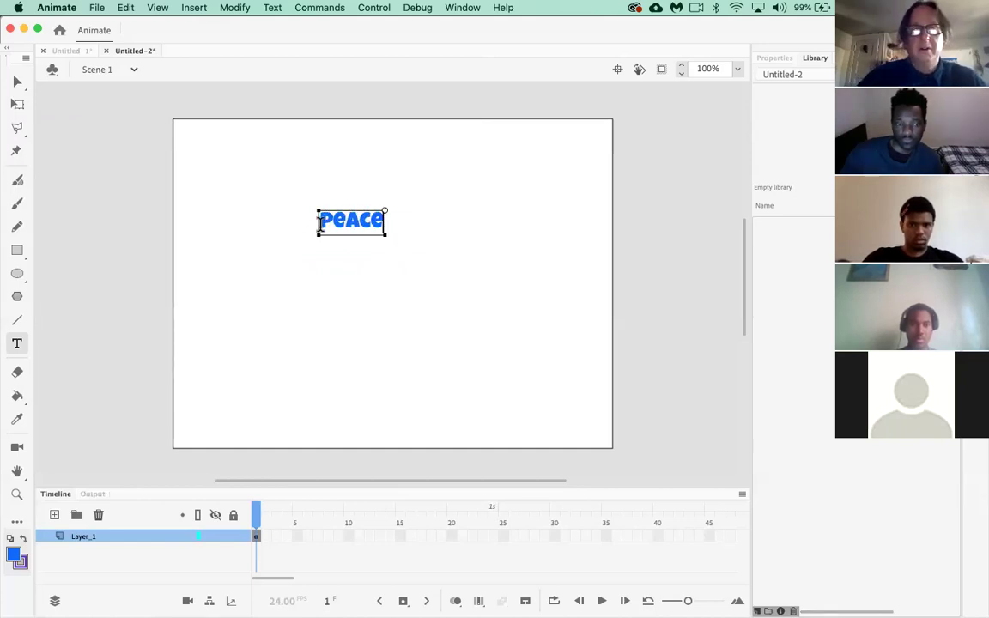
key("BackSpace")
key("BackSpace")
key("BackSpace")
key("BackSpace")
key("BackSpace")
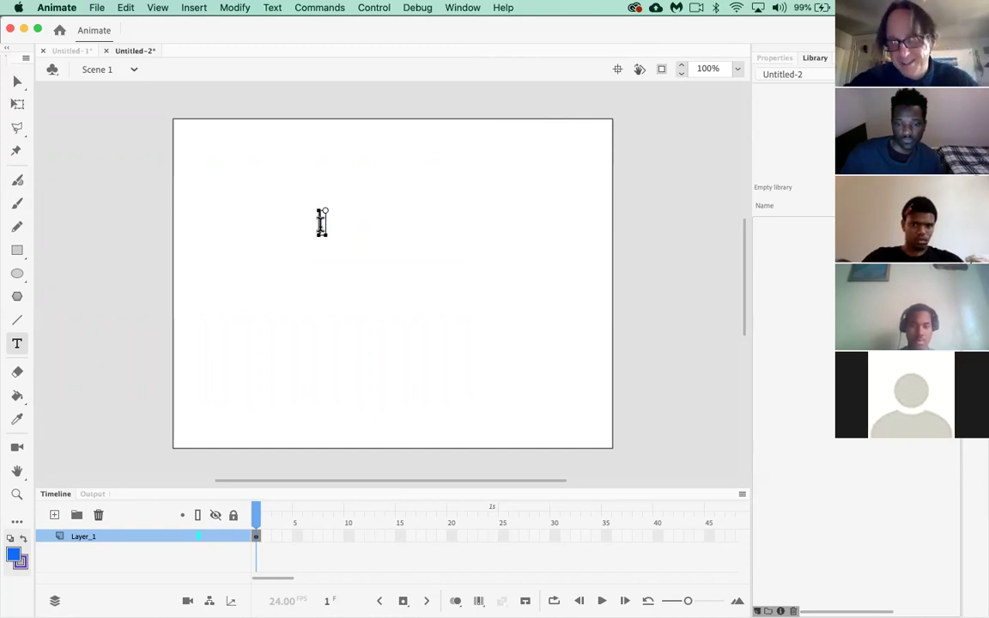
type("PEACE")
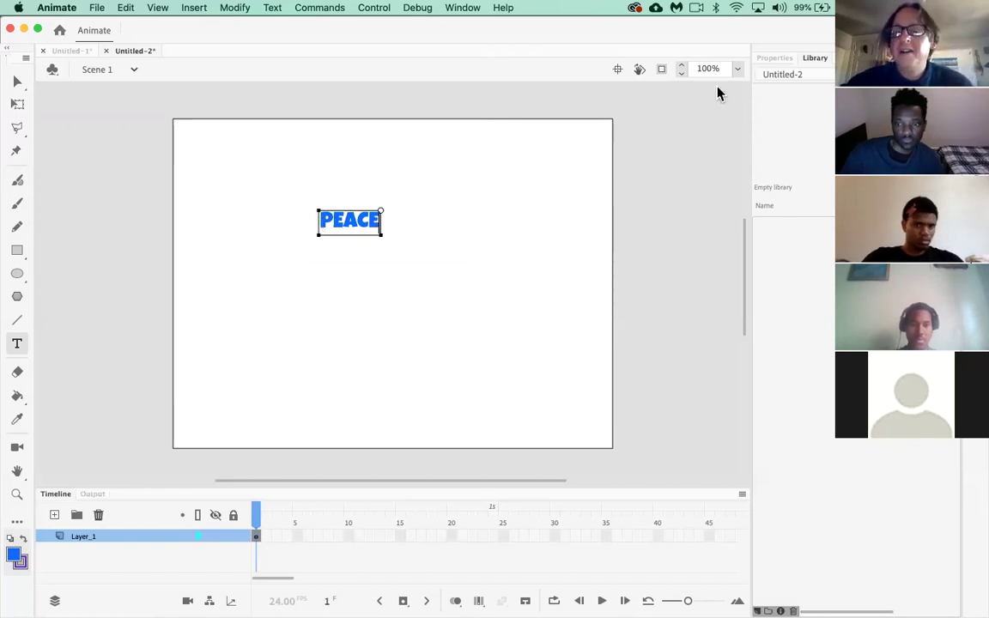
Step: Enlarge the PEACE text proportionally to about three times its size with Free Transform, undoing the first distorted stretch
left_click(18, 106)
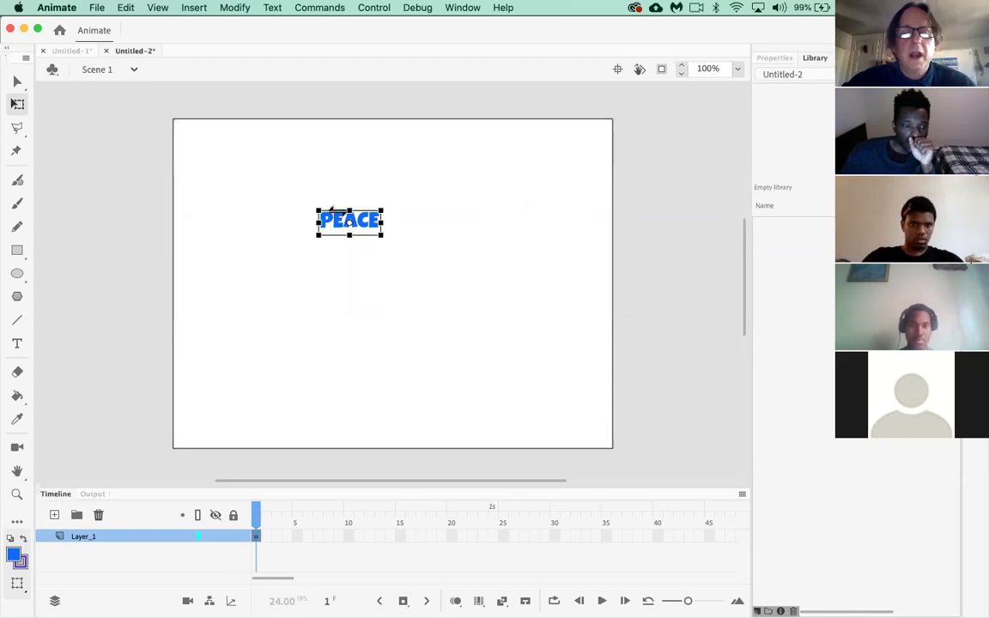
left_click_drag(381, 233, 381, 320)
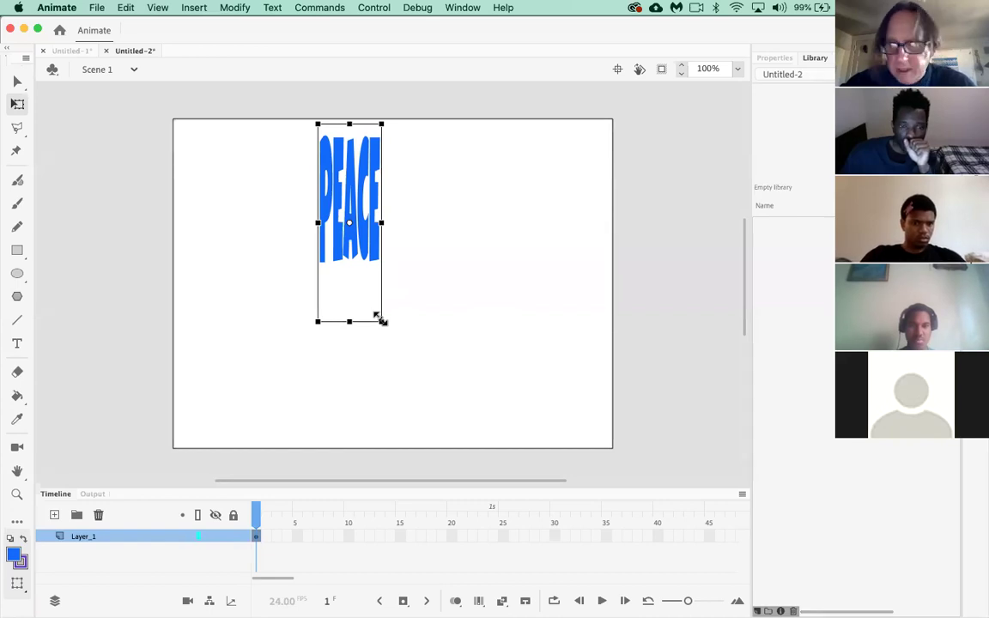
key("super+z")
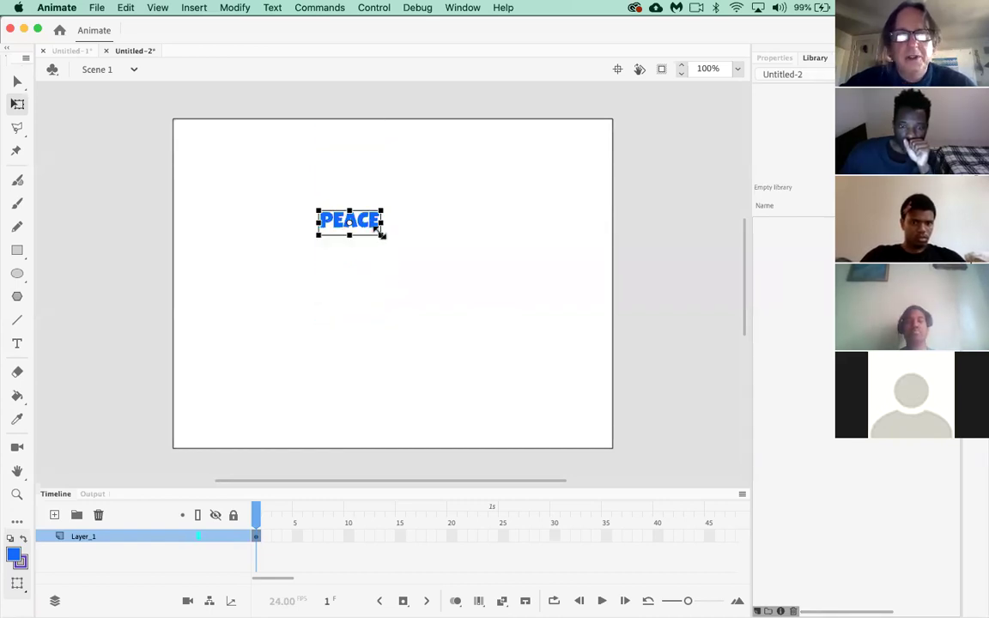
left_click_drag(383, 236, 447, 225)
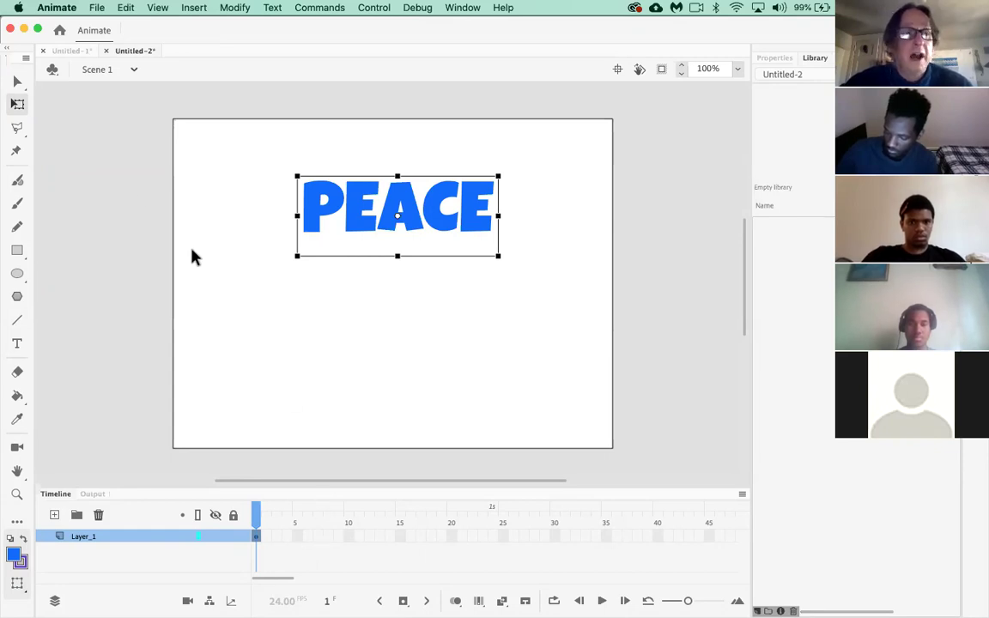
Step: Select the PEACE text on the stage and show its text properties
left_click(20, 82)
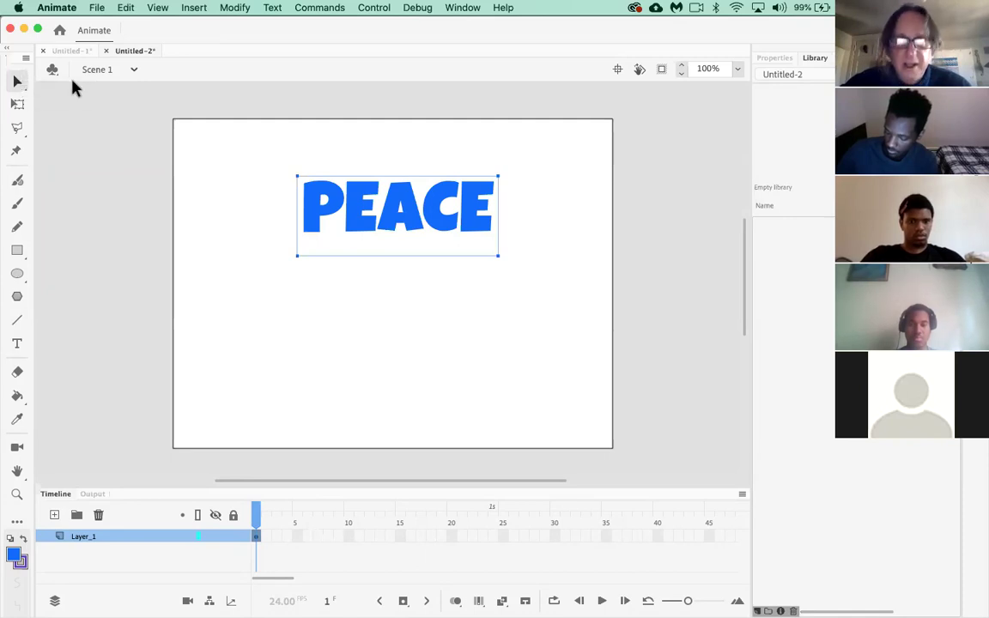
left_click(410, 304)
left_click(405, 225)
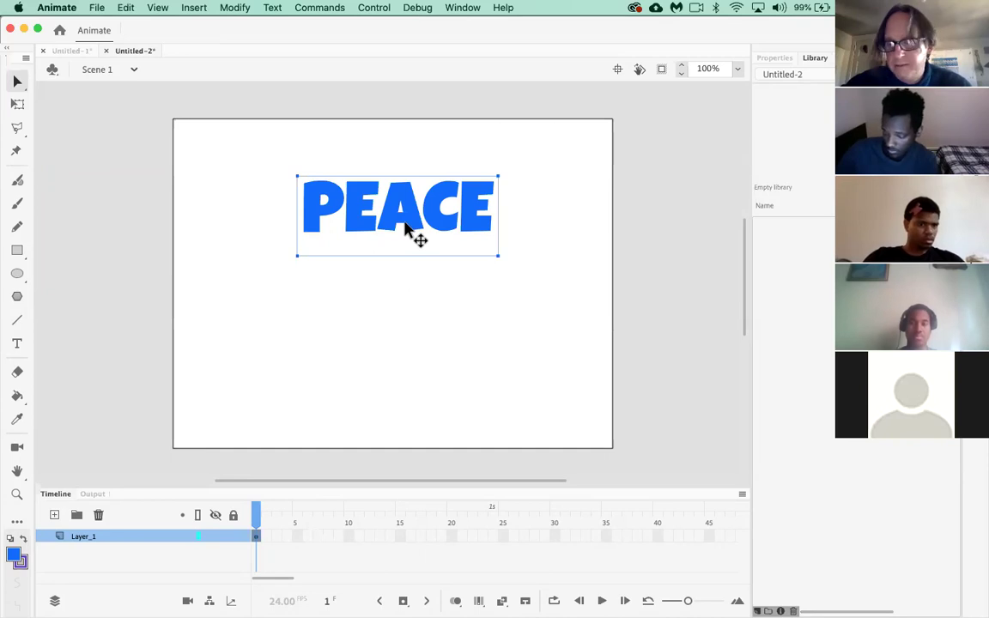
left_click(773, 59)
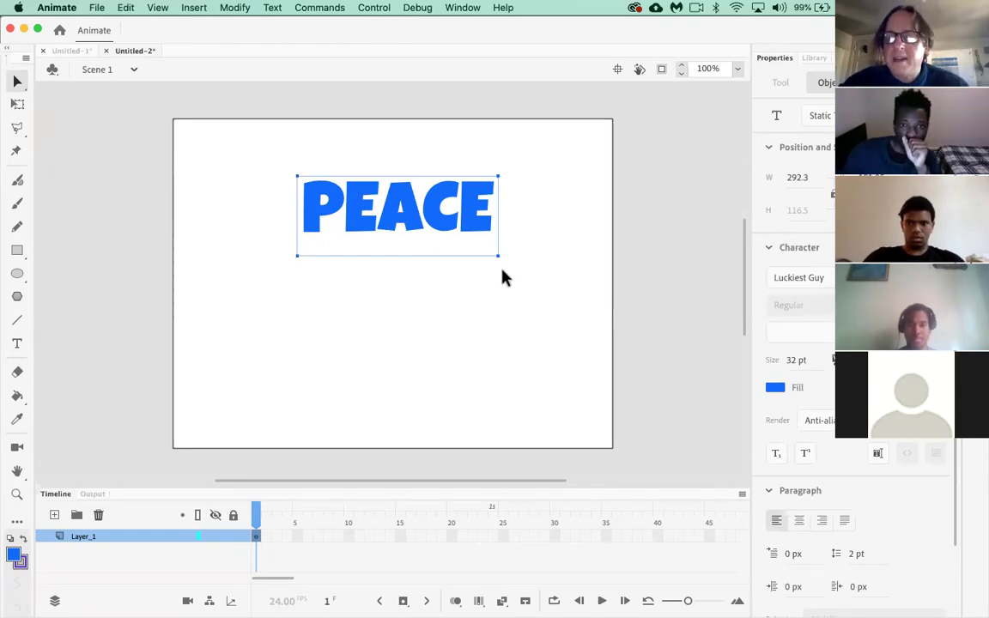
Step: Try the Merriweather and Microsoft Sans Serif fonts on the PEACE text
left_click(802, 275)
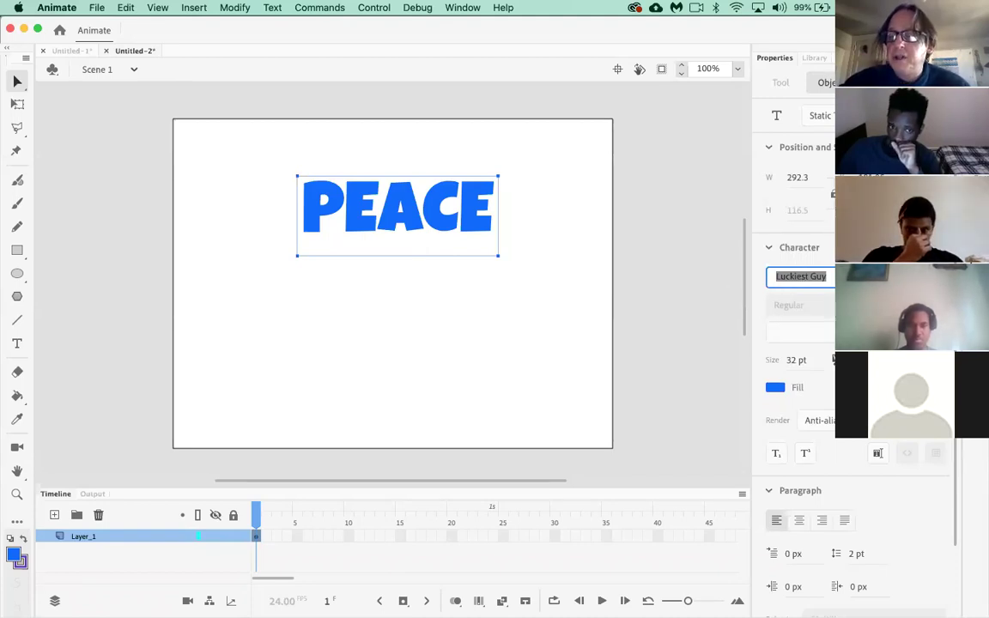
left_click(799, 276)
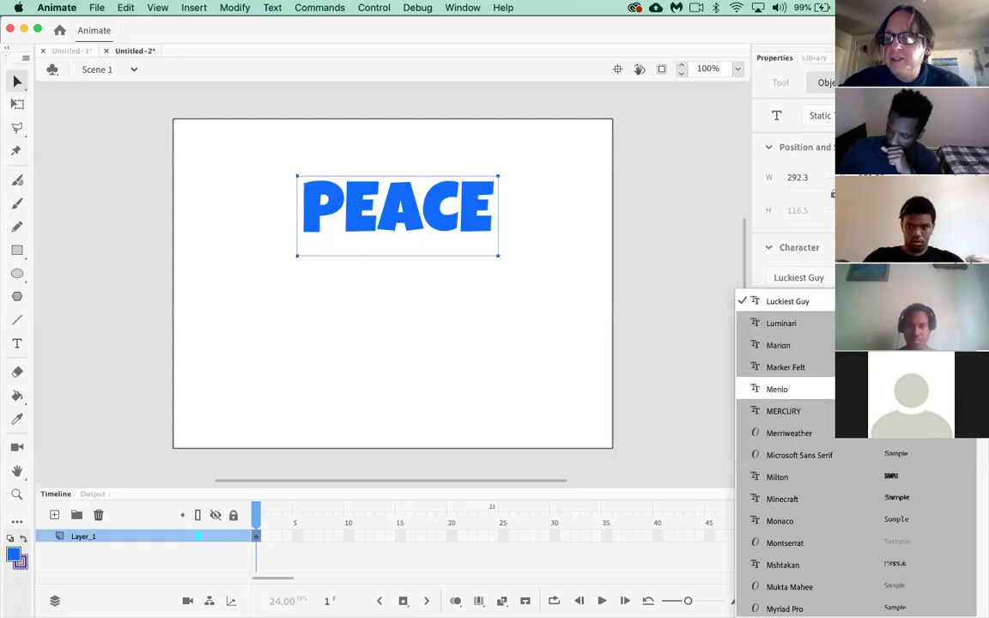
left_click(901, 433)
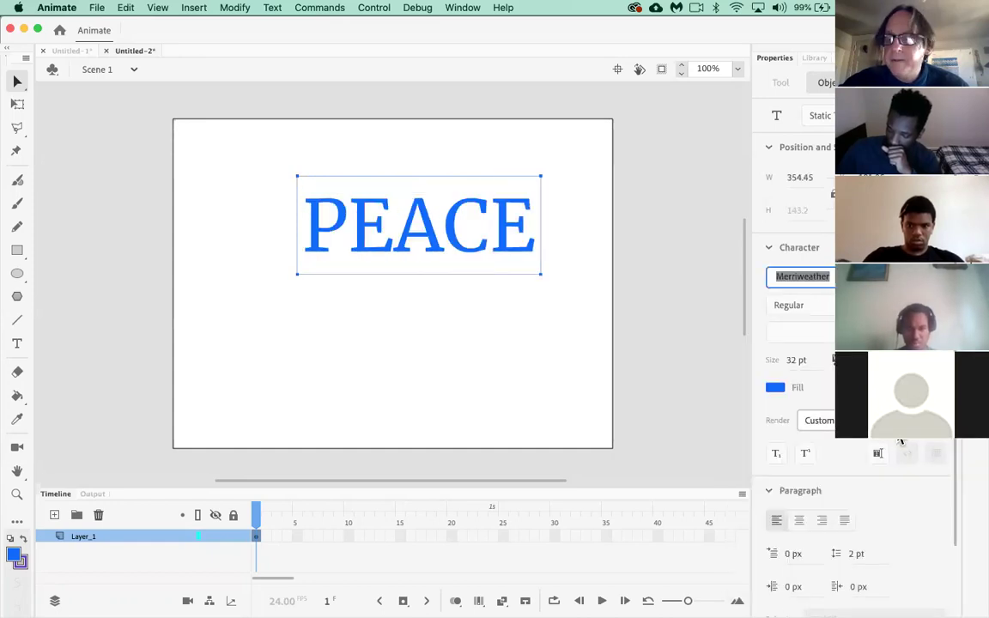
left_click(577, 317)
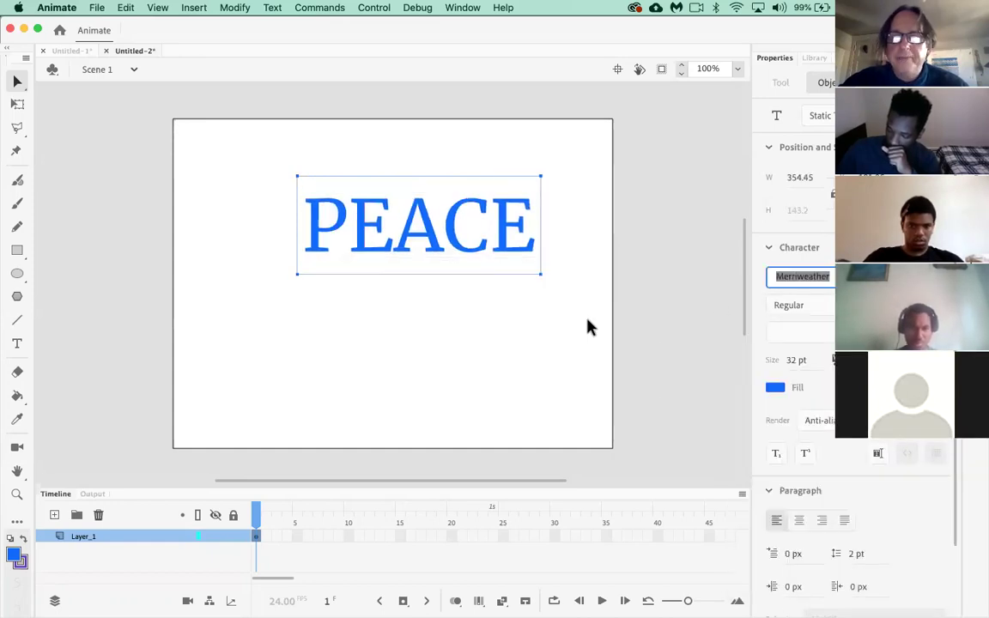
key("Down")
key("Down")
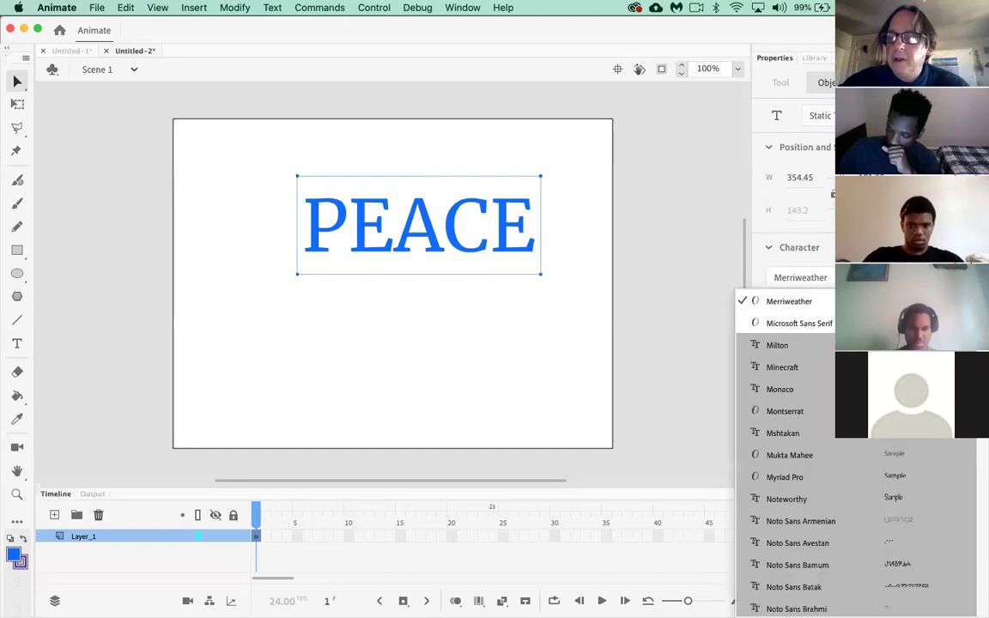
key("Return")
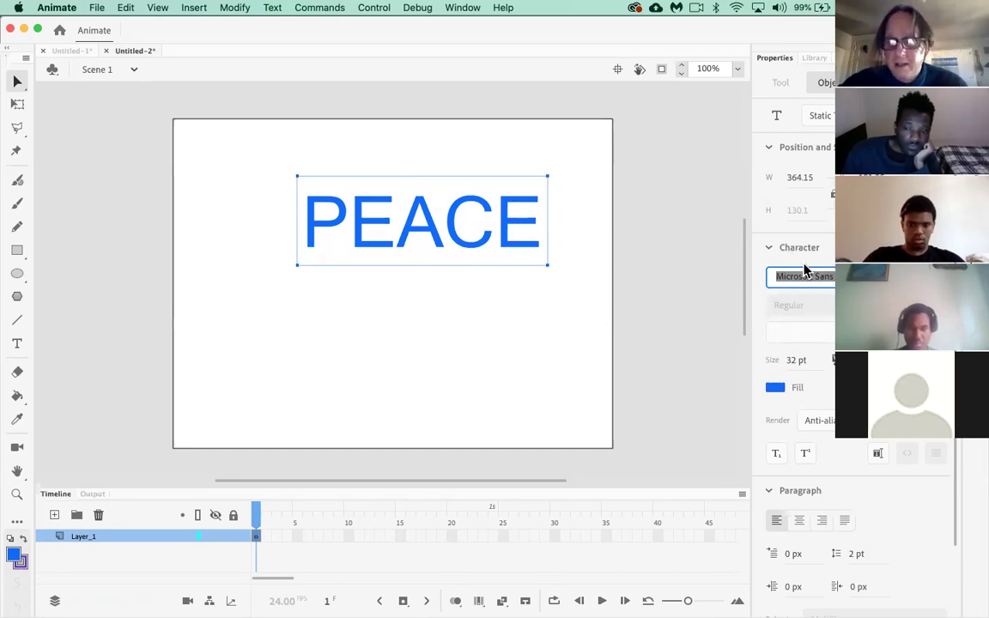
Step: Preview further fonts on the PEACE text one after another, from Milton through Noteworthy to the Noto Sans families
key("Down")
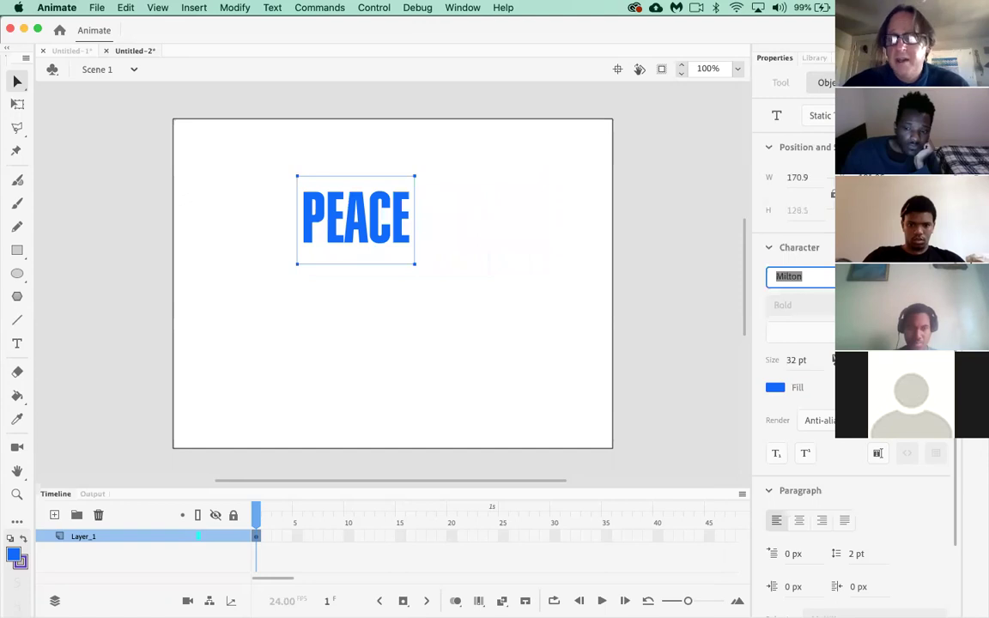
key("Down")
key("Down")
key("Down")
key("Down")
key("Down")
key("Down")
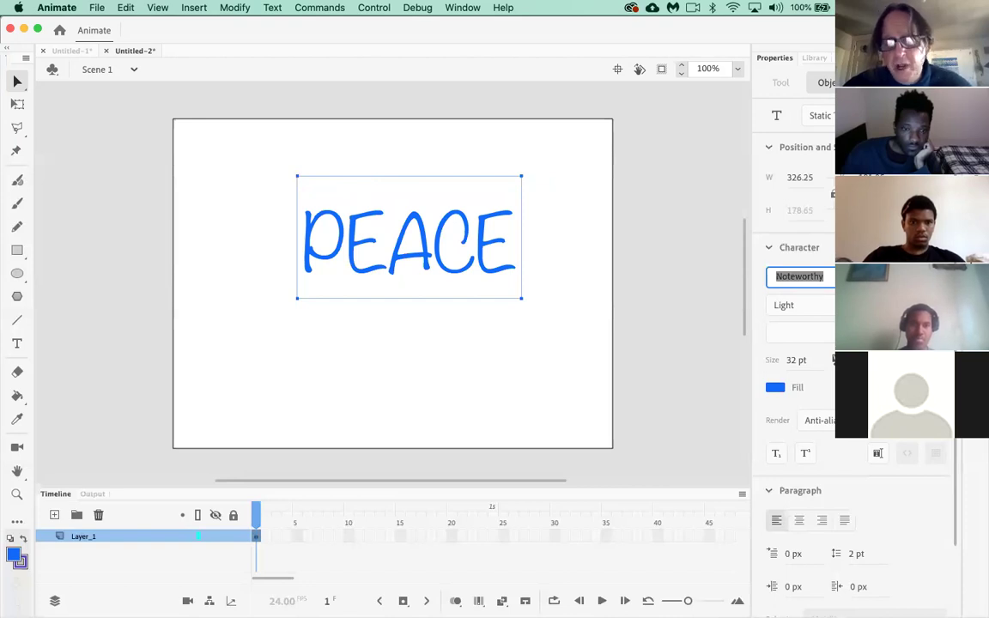
key("Down")
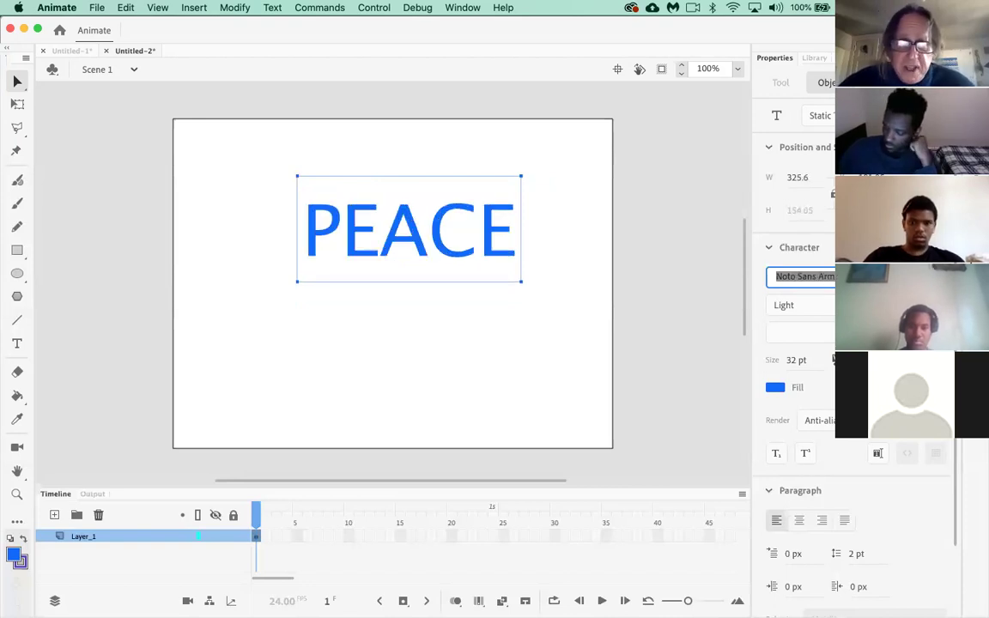
key("Down")
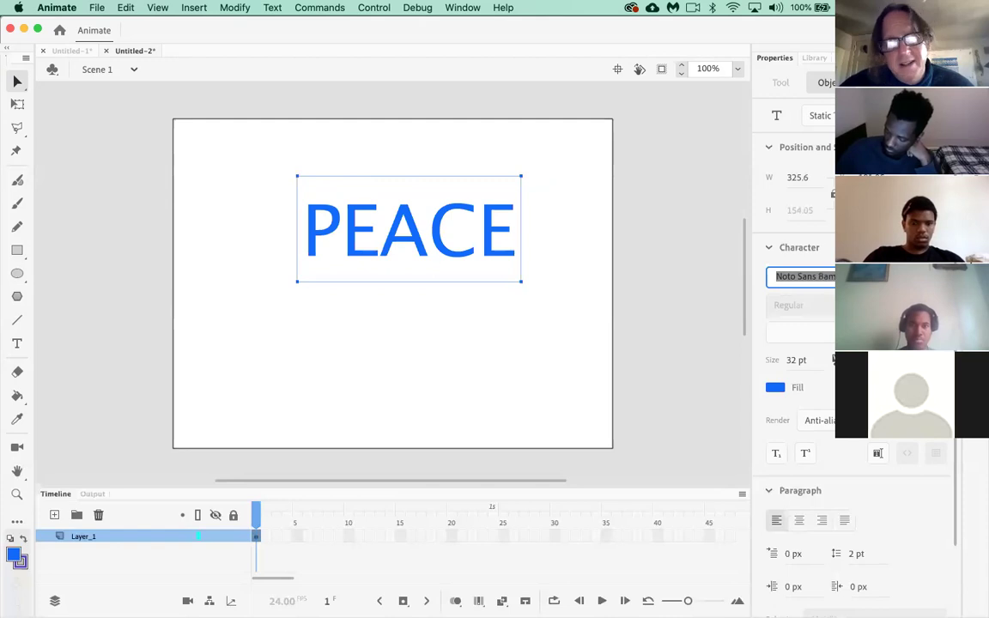
key("Down")
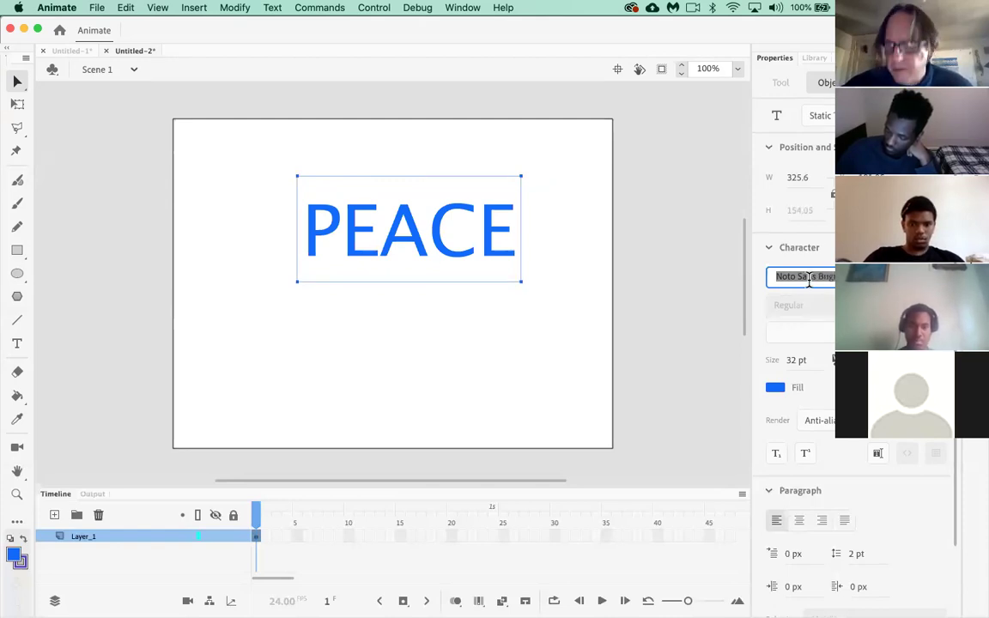
Step: Browse the font list for the PEACE text, try American Typewriter, and change the font to Amro Sans
left_click(829, 296)
scroll(799, 370, "down", 10)
scroll(825, 429, "down", 10)
scroll(824, 429, "up", 4)
scroll(799, 455, "up", 20)
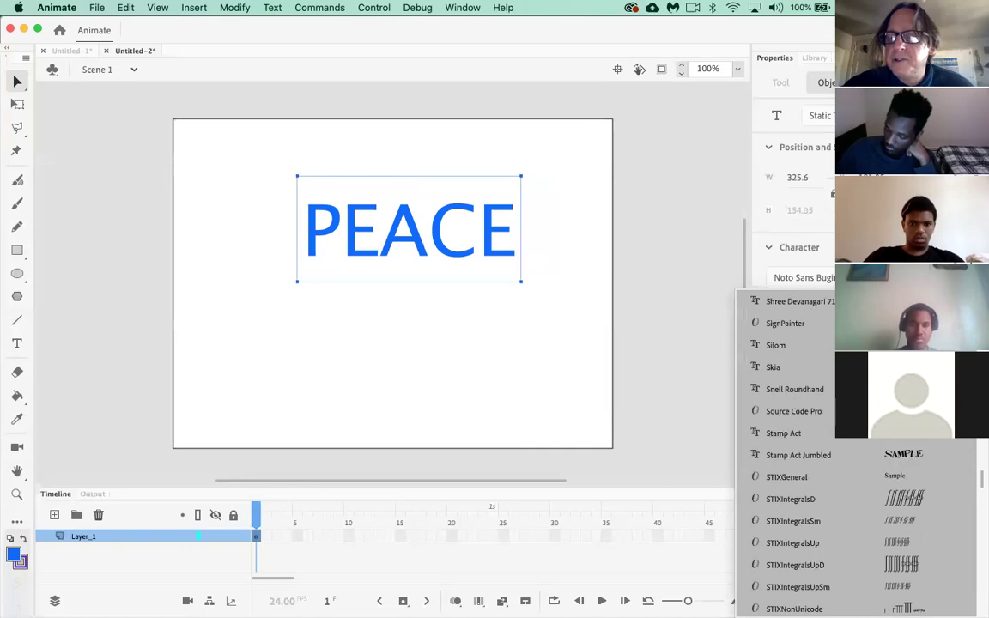
scroll(820, 415, "down", 5)
scroll(820, 415, "up", 4)
scroll(820, 415, "down", 1)
left_click(818, 415)
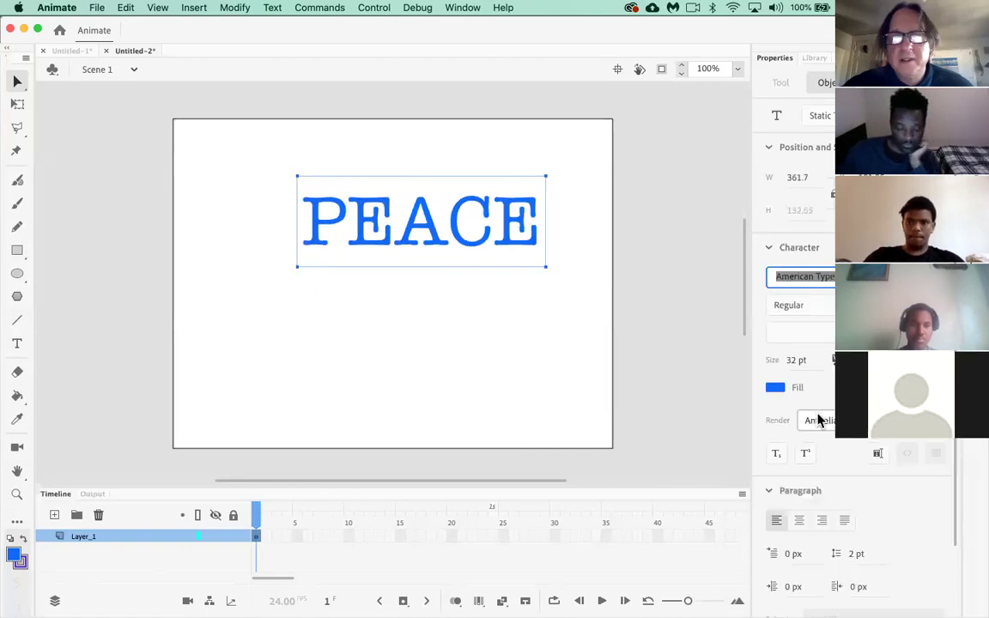
key("Down")
key("Down")
key("Up")
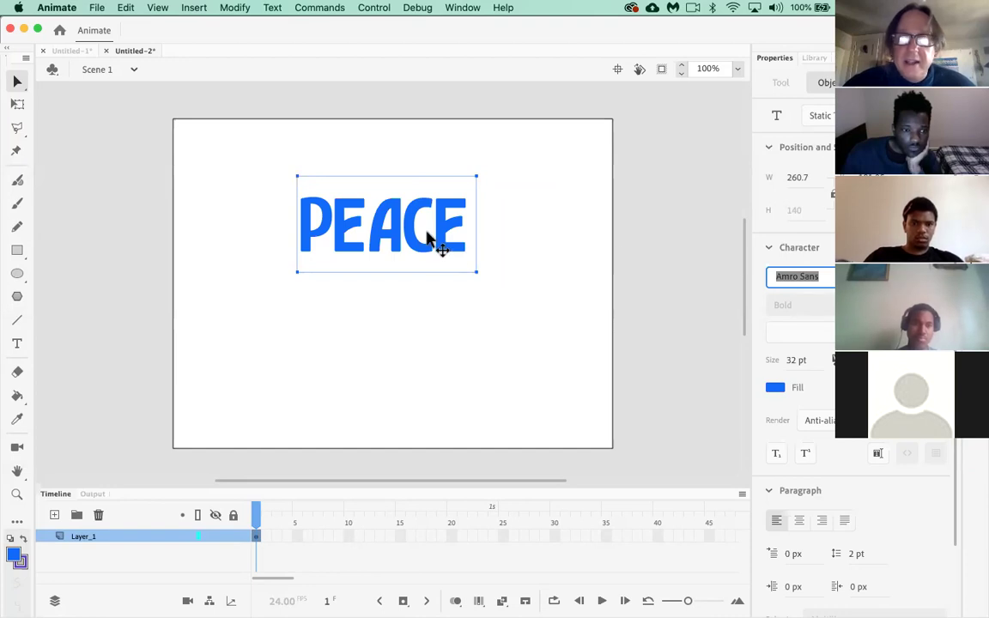
Step: Compare the fonts after Amro Sans on the PEACE text, including Apple Chancery and Arial Black
key("Down")
key("Down")
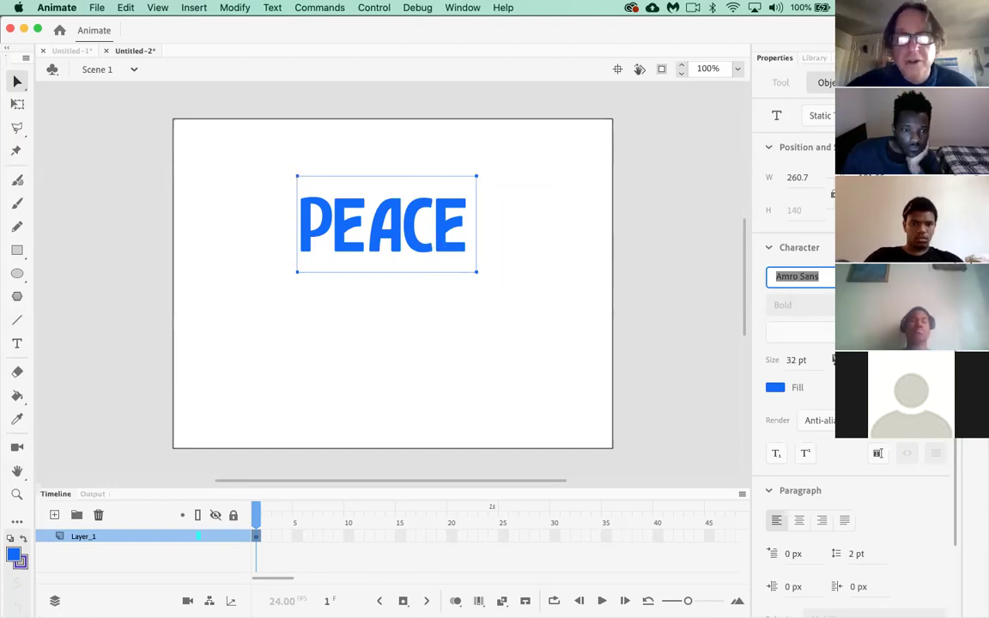
key("Down")
key("Down")
key("Up")
key("Up")
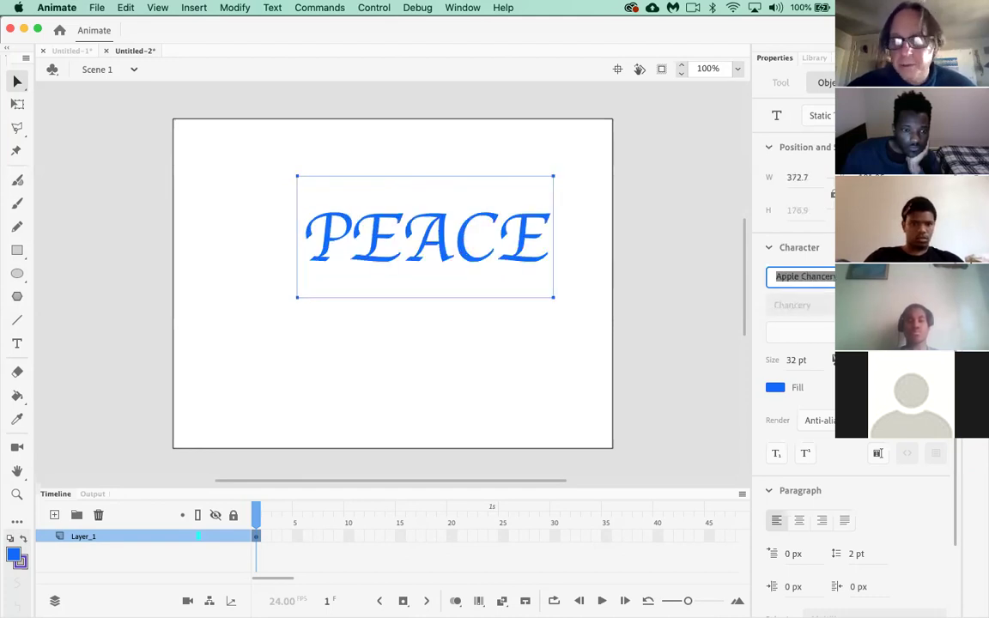
key("Down")
key("Down")
key("Down")
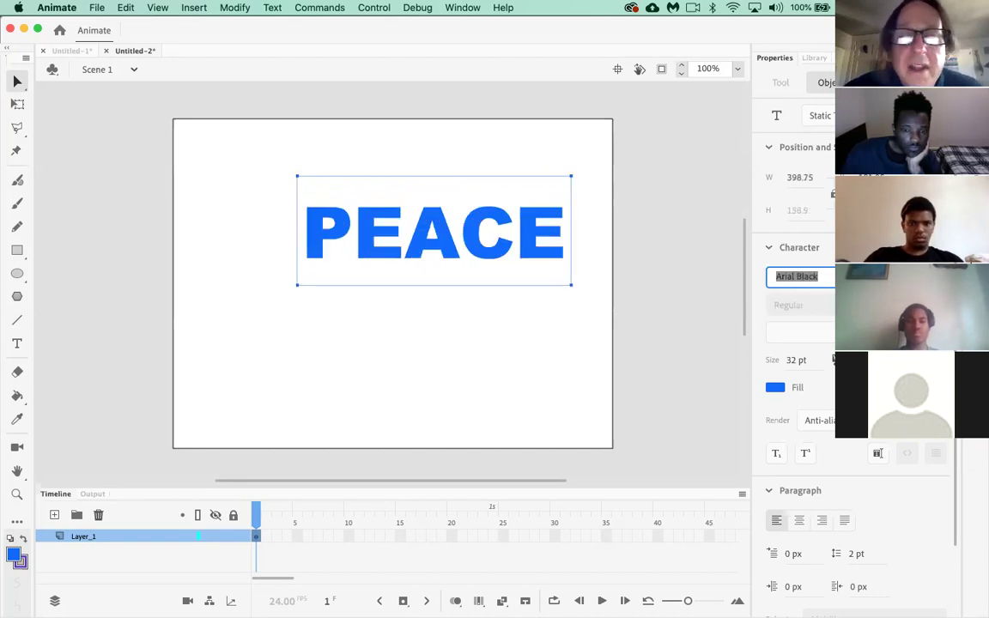
key("Up")
key("Down")
key("Up")
key("Down")
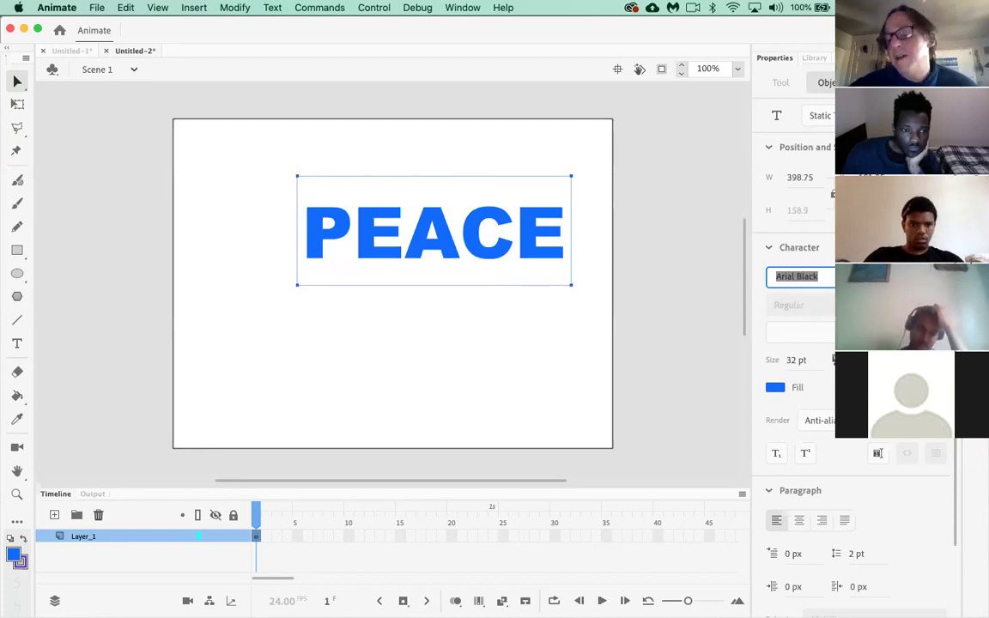
Step: Set the PEACE text back to Amro Sans and move it slightly higher on the stage
key("Up")
key("Up")
key("Up")
key("Up")
key("Up")
key("Up")
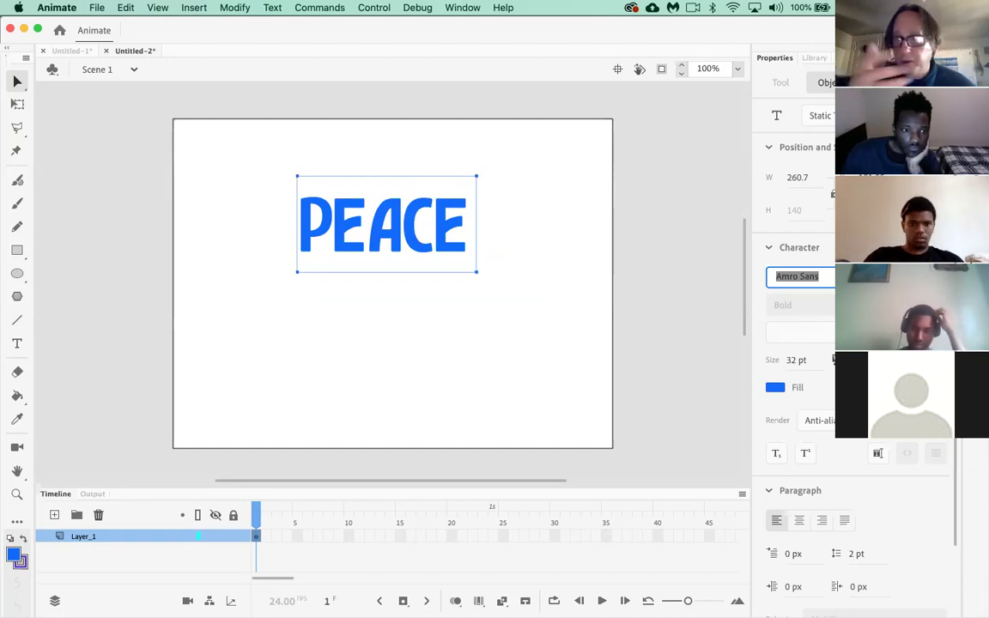
left_click_drag(417, 257, 419, 233)
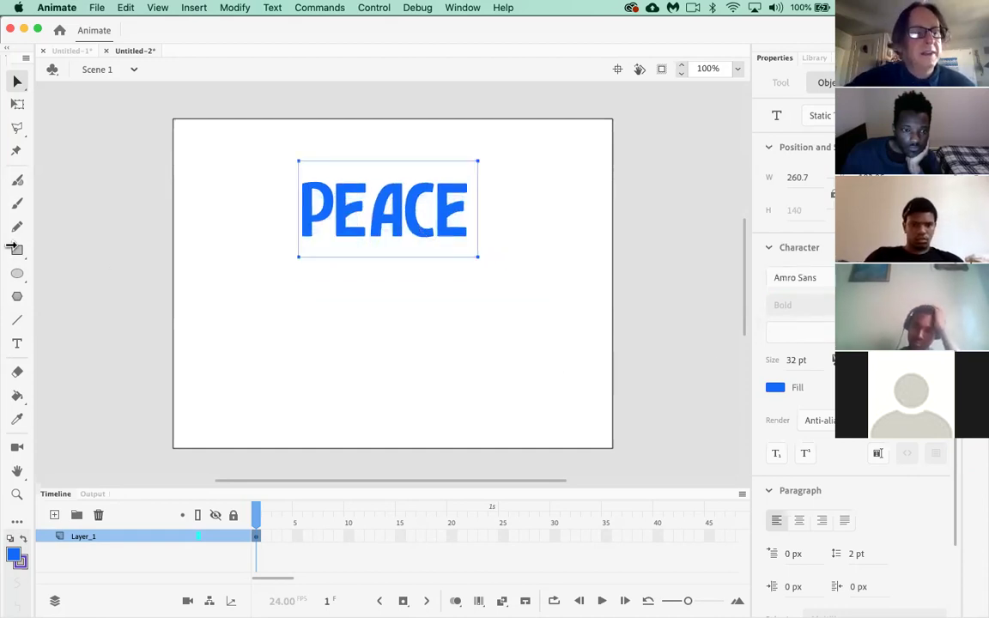
Step: Add a separate text reading "is a" below PEACE with the Text tool
left_click(18, 344)
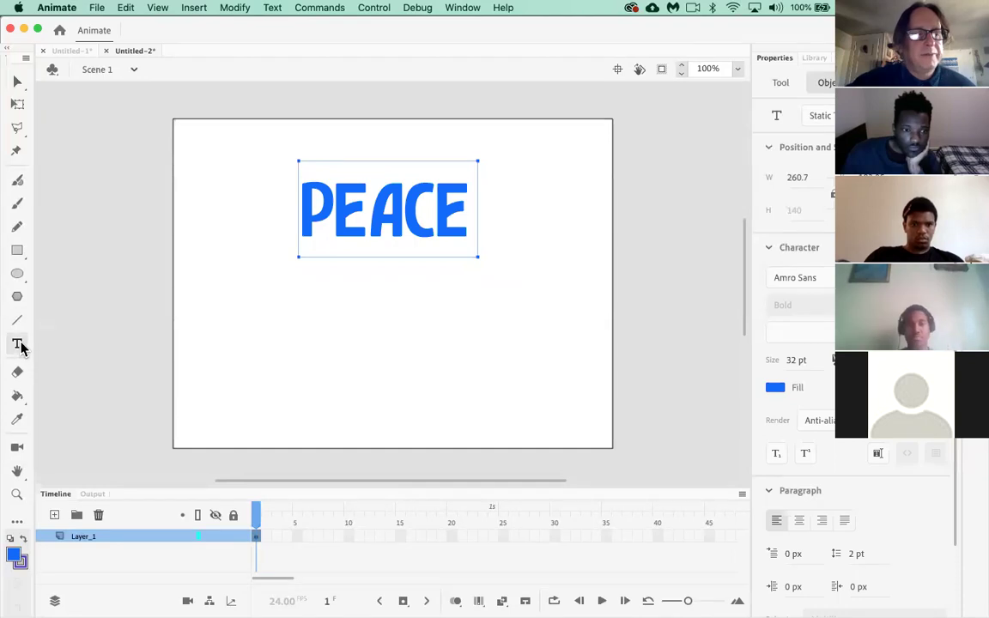
left_click(319, 300)
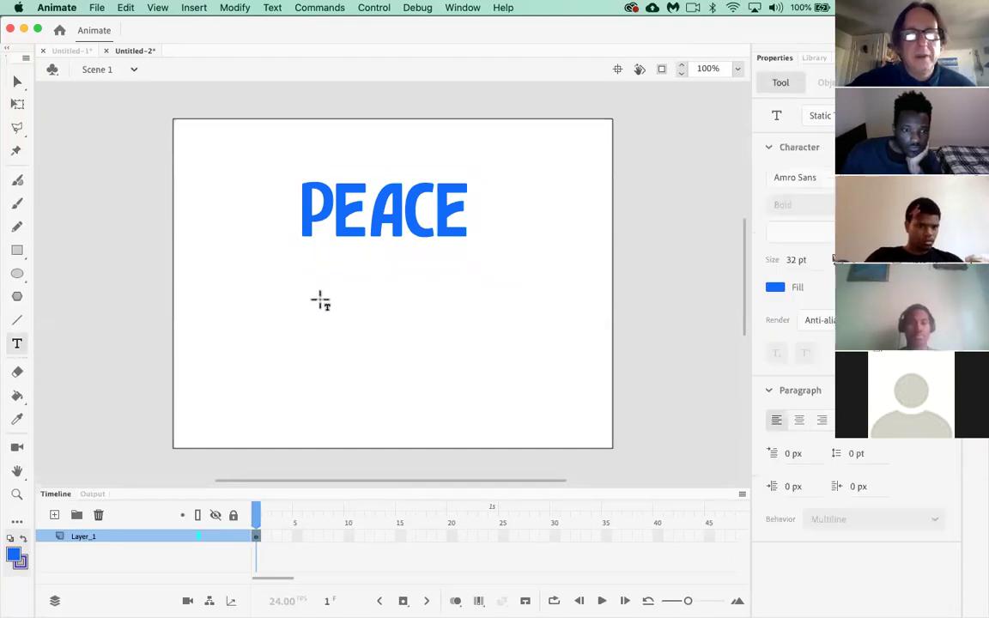
left_click(320, 301)
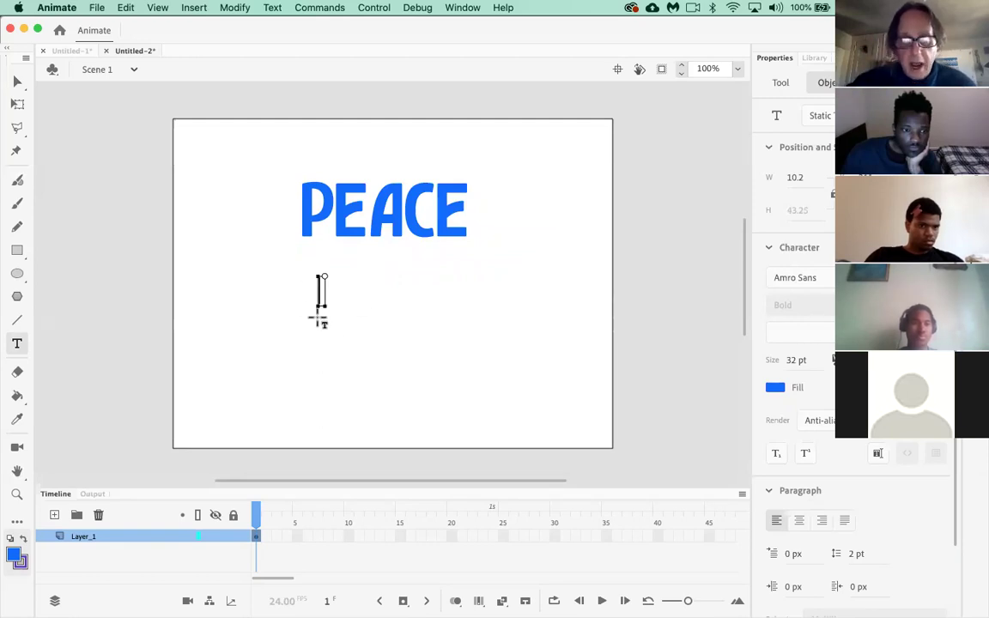
type("is a")
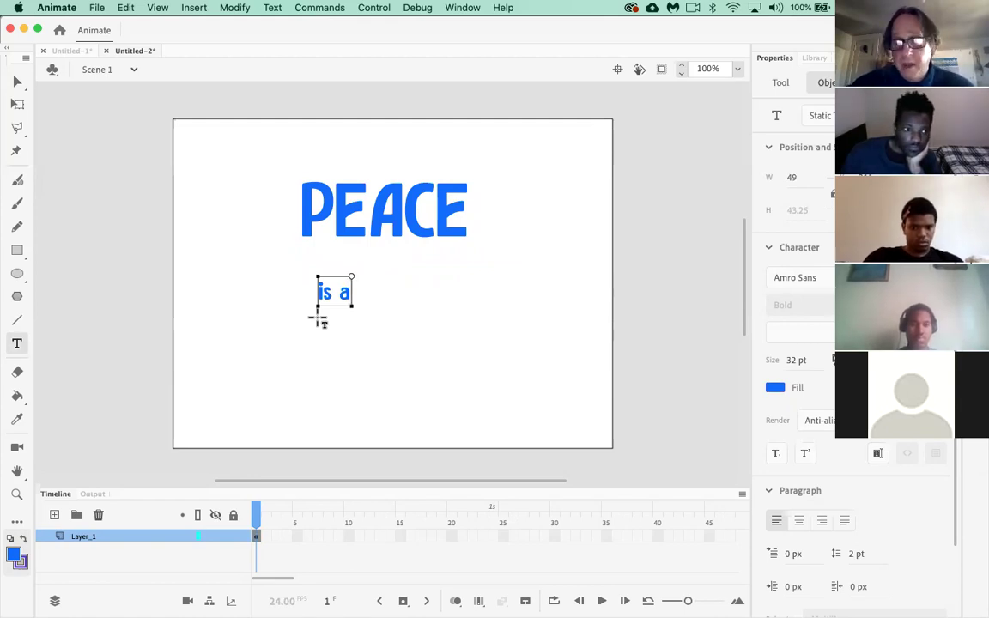
Step: Enlarge the "is a" text proportionally to about 79 px wide with Free Transform and place it centred just beneath PEACE
left_click(18, 81)
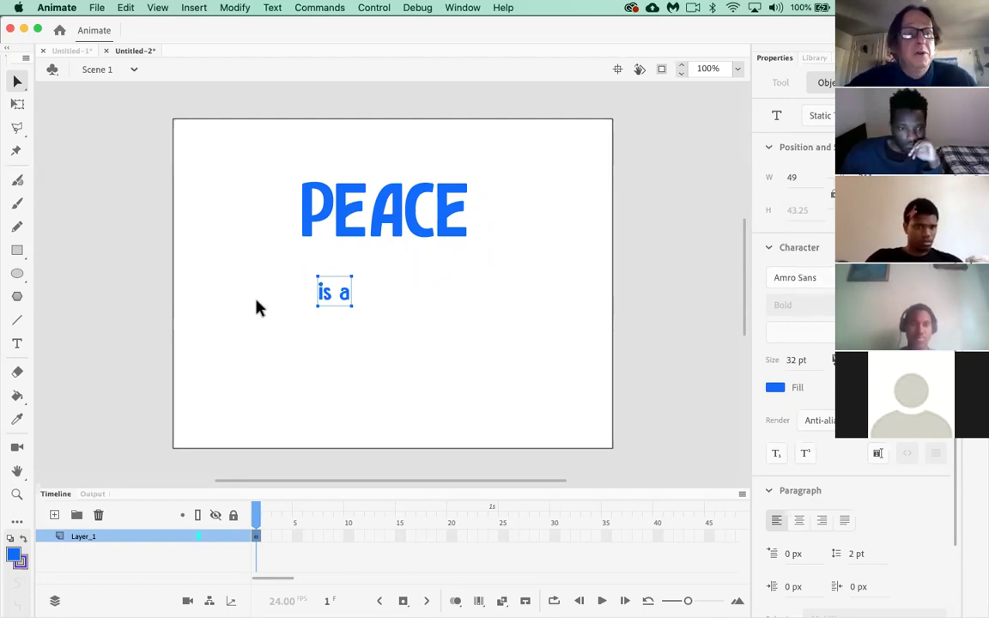
left_click(18, 104)
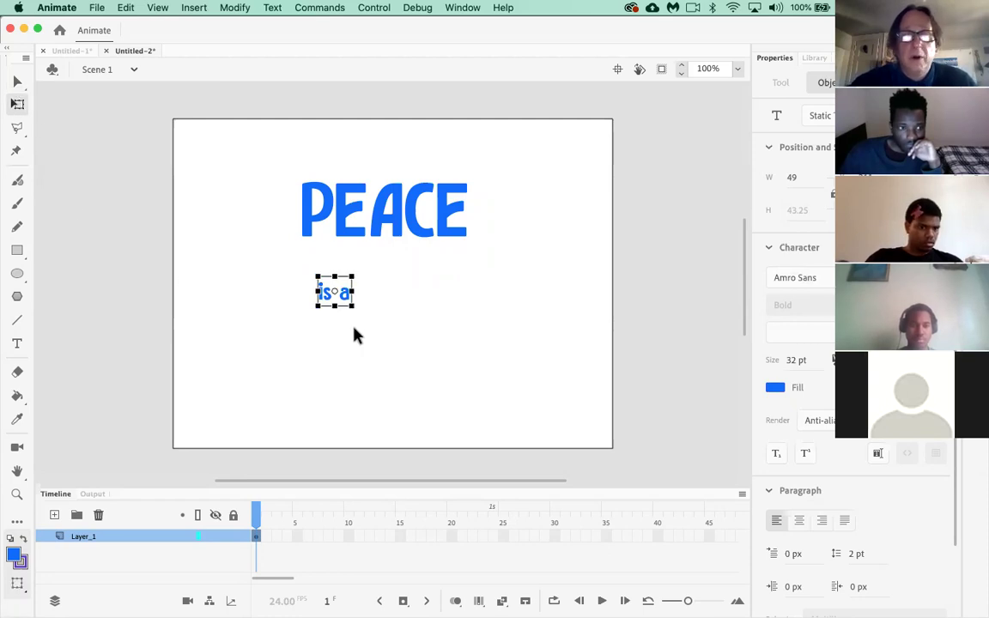
left_click_drag(355, 307, 391, 358)
left_click_drag(373, 312, 400, 265)
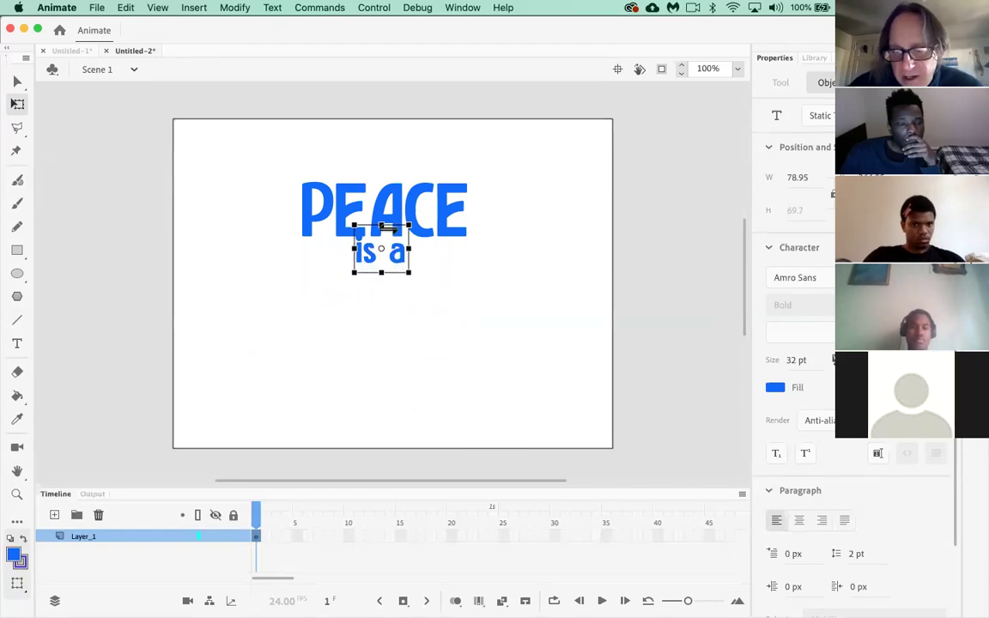
left_click_drag(395, 259, 396, 266)
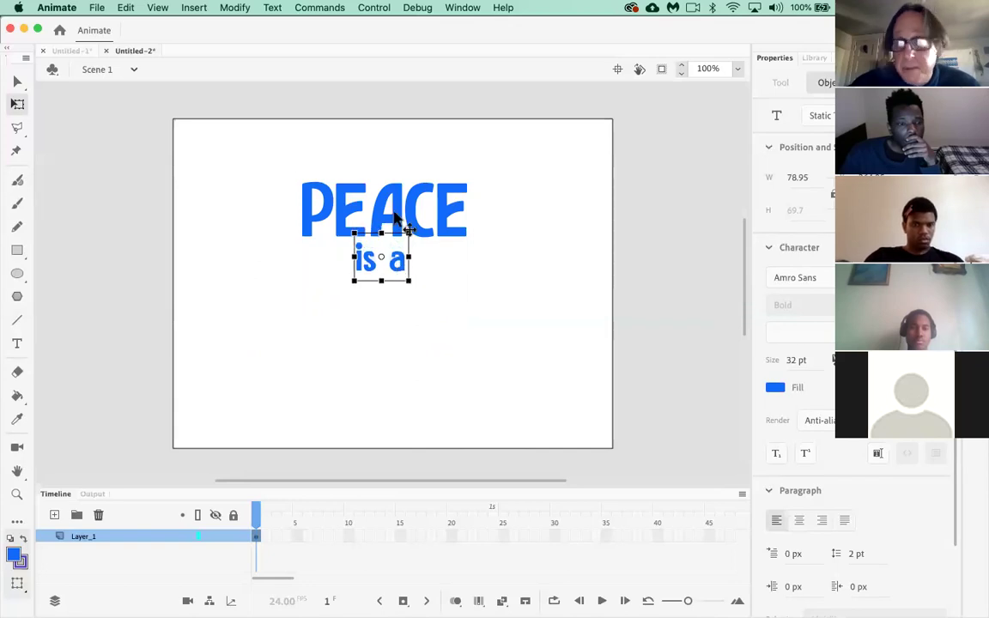
left_click(439, 231)
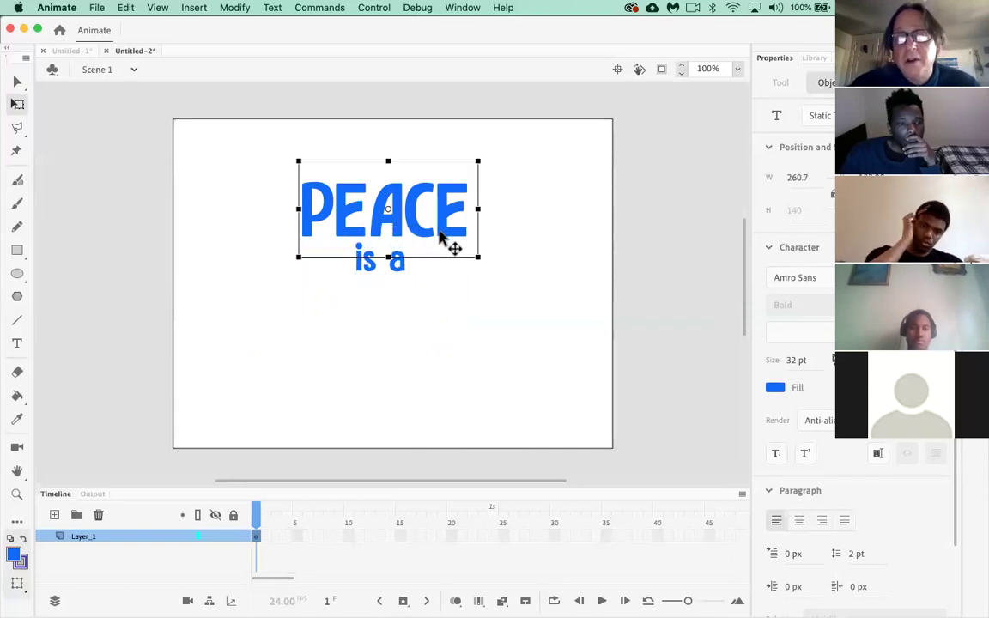
left_click(399, 273)
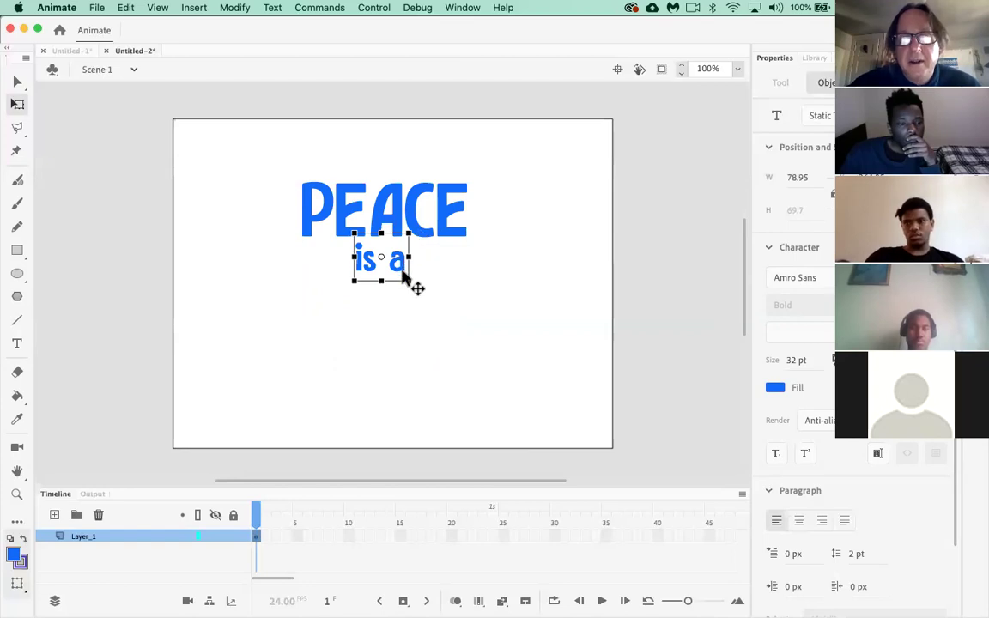
left_click(446, 281)
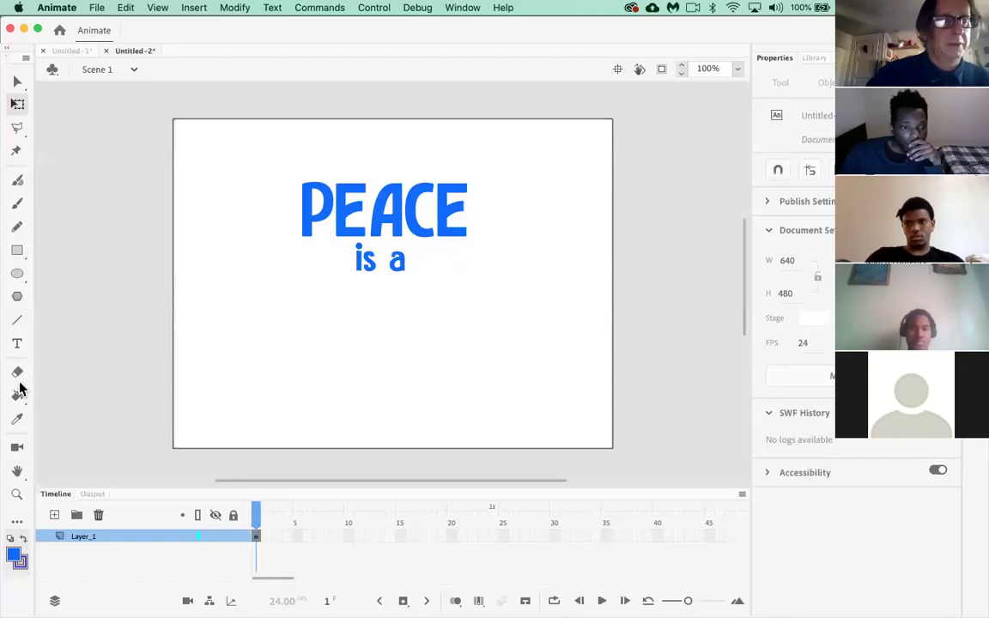
Step: Add a separate text reading "FULLTIME" below "is a" with the Text tool
left_click(18, 345)
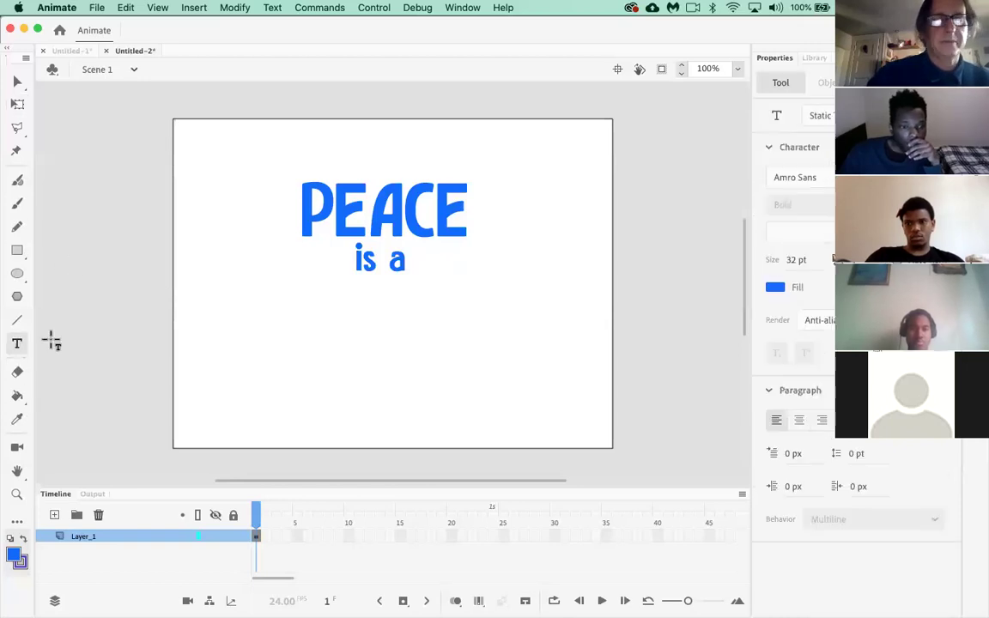
left_click(303, 325)
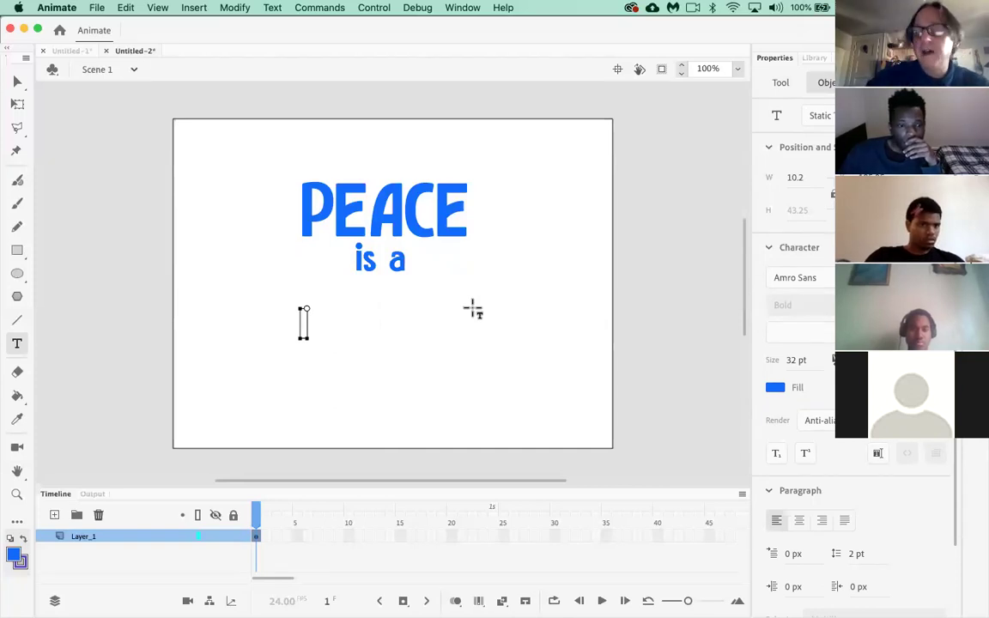
type("FULLT")
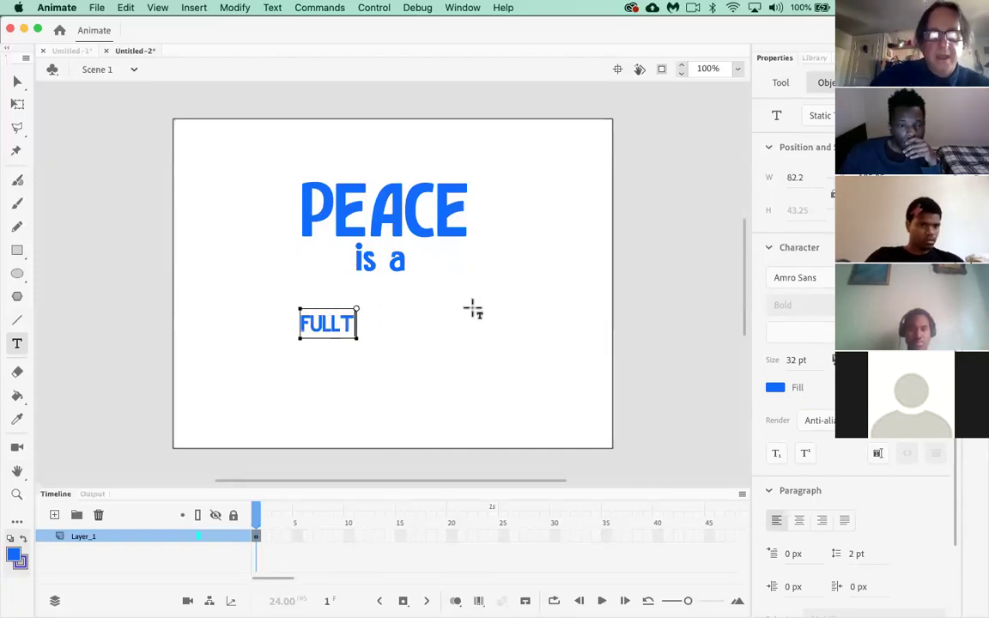
type("IME")
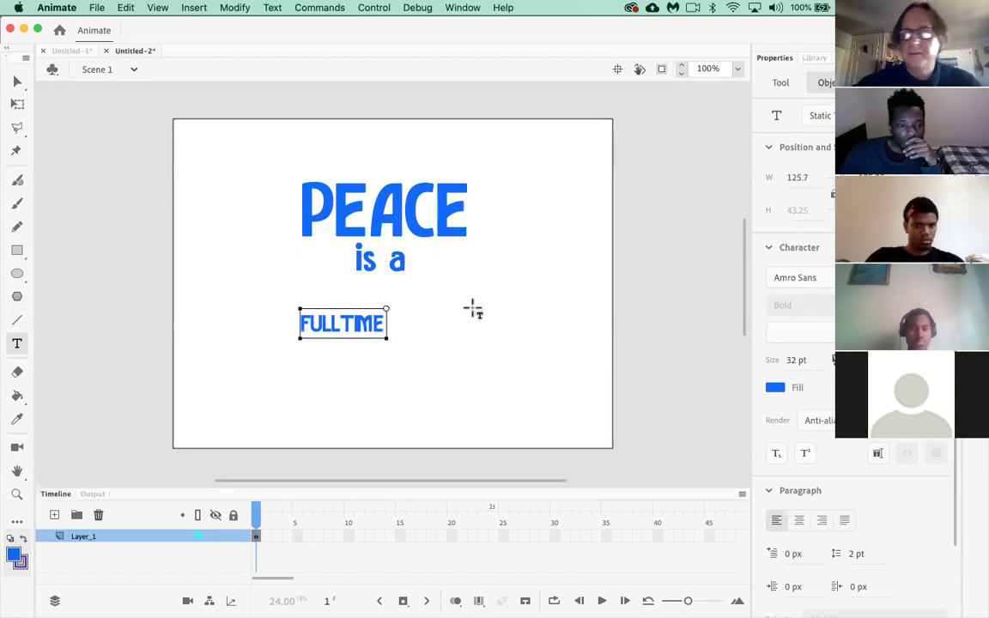
left_click(17, 80)
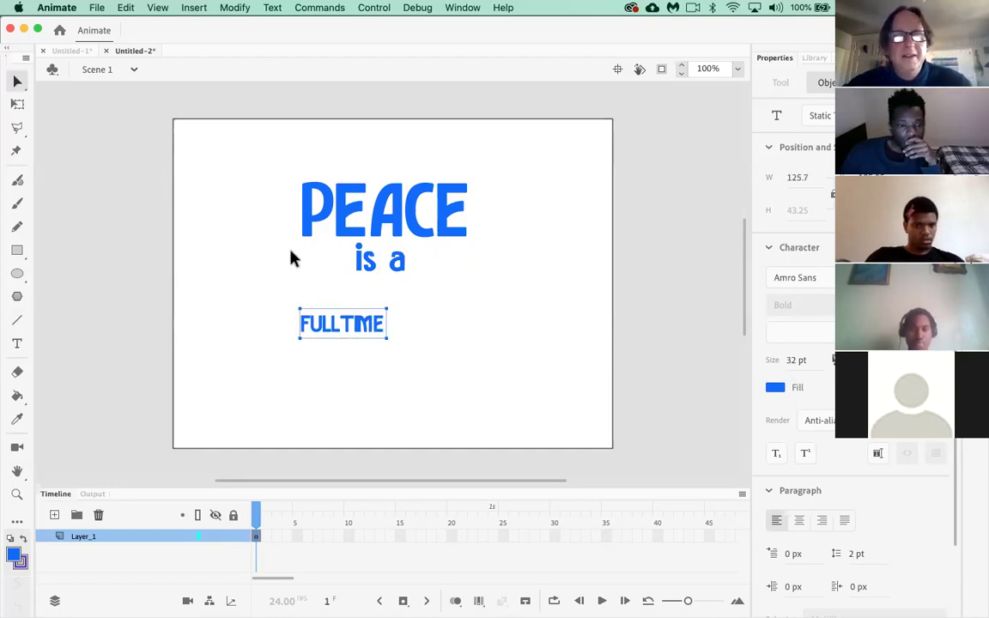
Step: Enlarge the FULLTIME text proportionally to about 312 px wide with Free Transform and place it just beneath "is a"
left_click(391, 338)
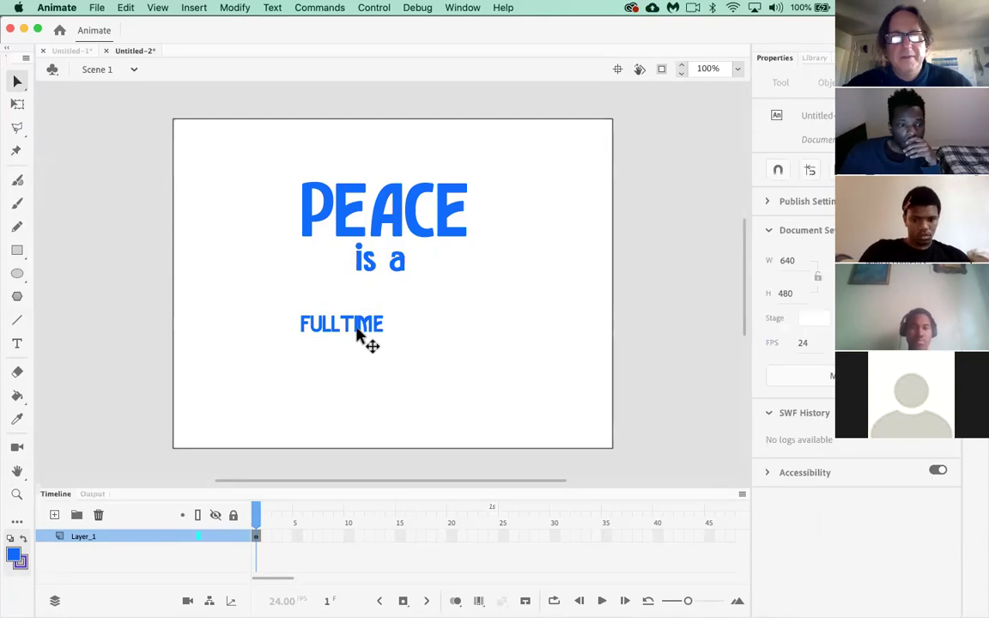
left_click(358, 330)
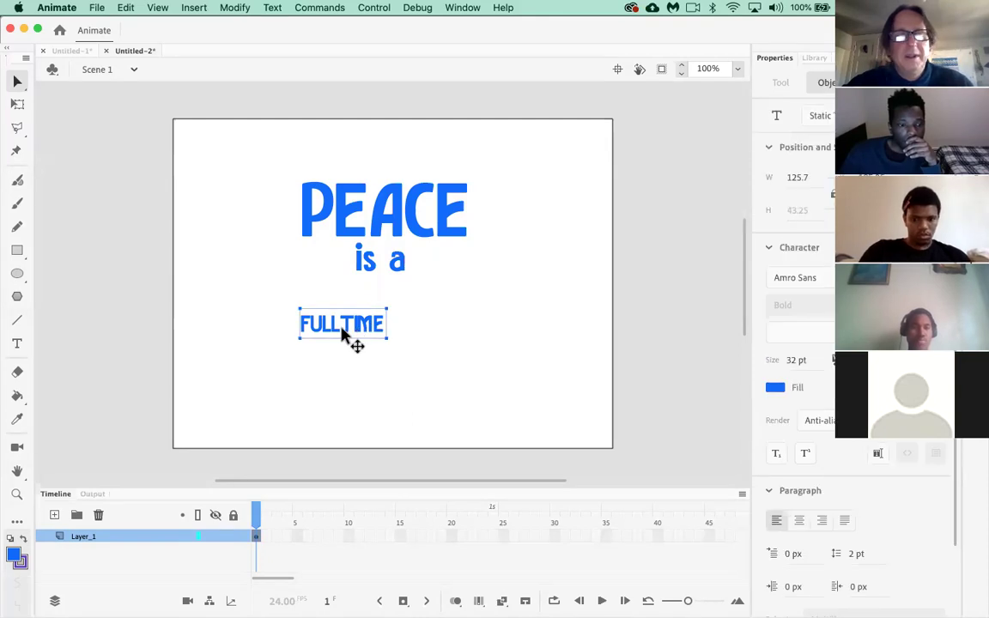
left_click(17, 103)
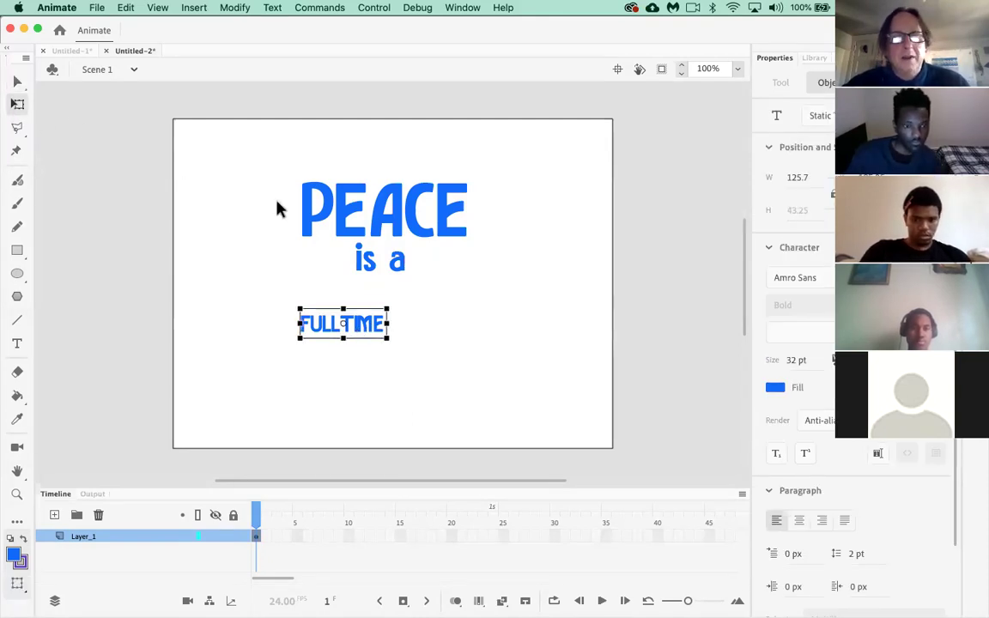
left_click_drag(387, 310, 451, 275)
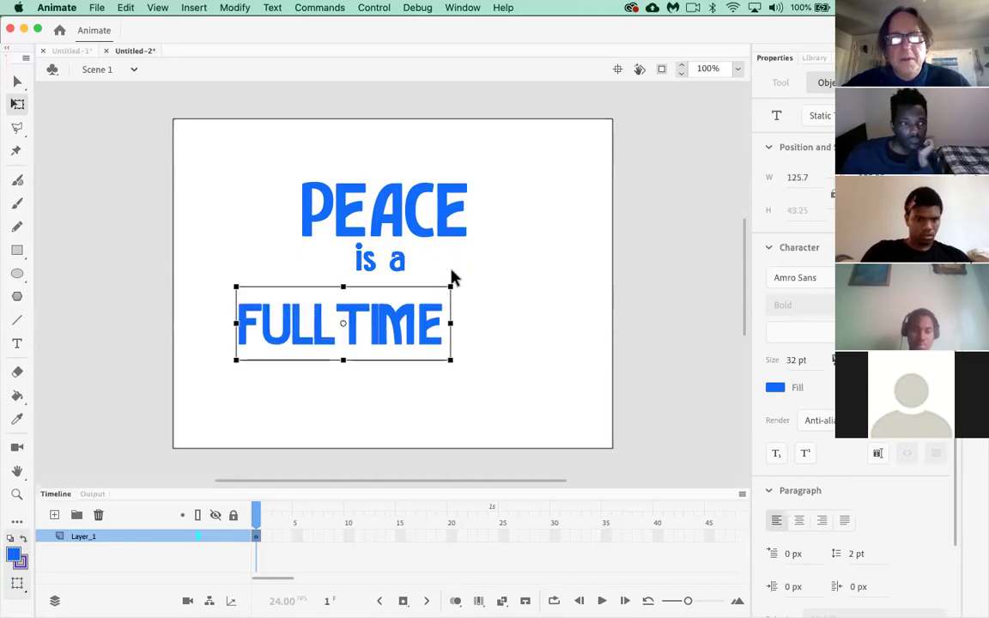
left_click_drag(413, 327, 446, 321)
left_click(523, 345)
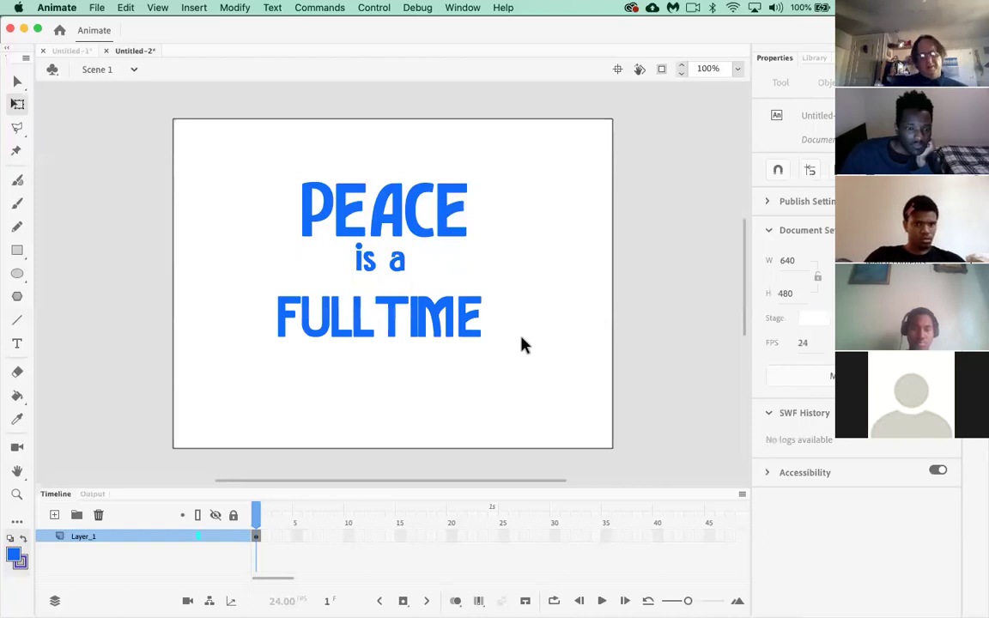
Step: Shift the FULLTIME text slightly to the right so it sits centred under PEACE
scroll(452, 317, "down", 2)
scroll(426, 298, "up", 6)
scroll(427, 298, "down", 4)
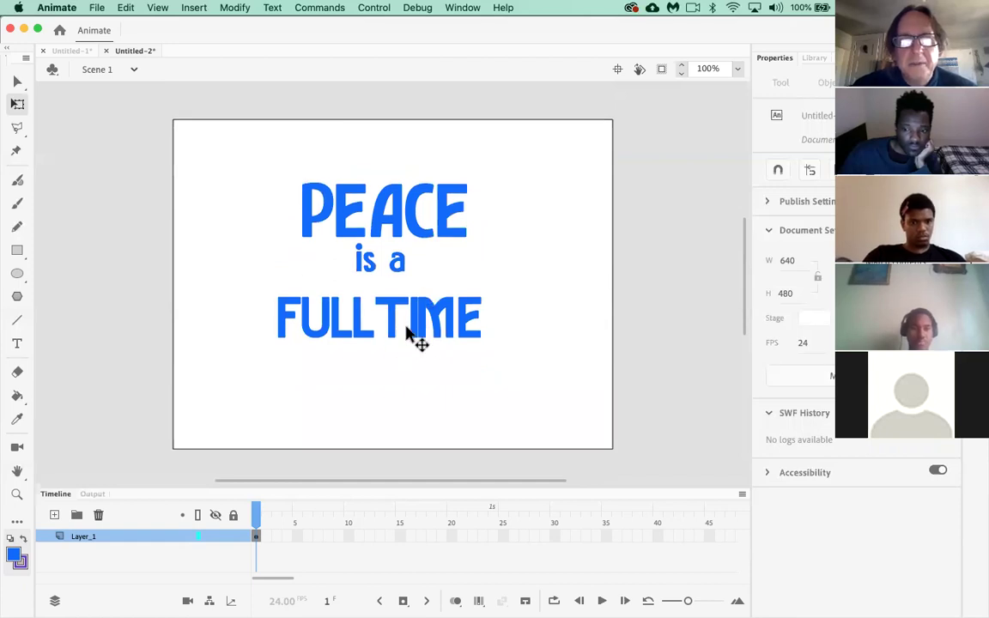
left_click(421, 337)
left_click_drag(420, 327, 420, 326)
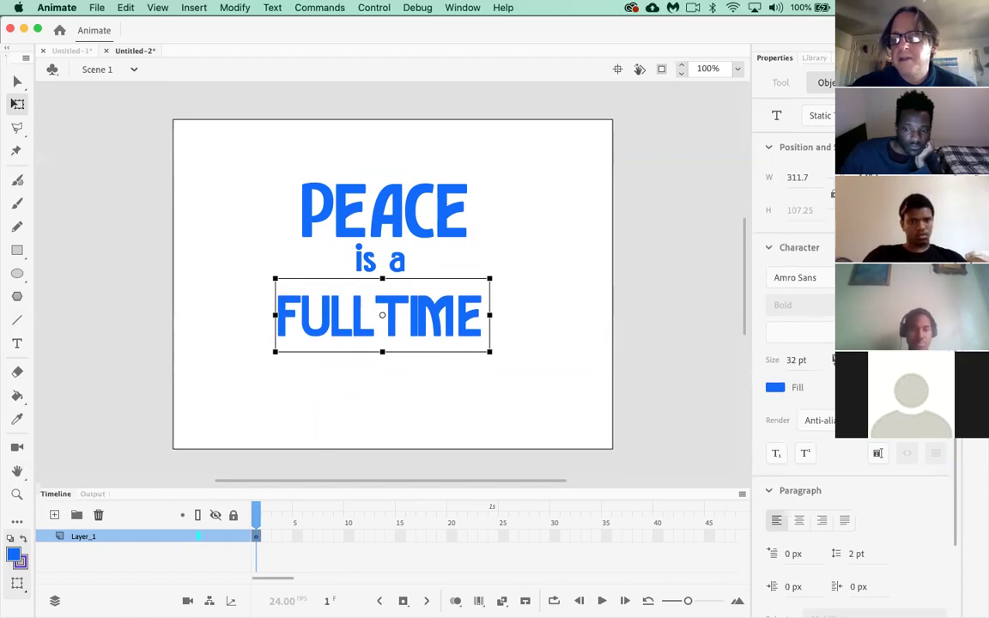
left_click(495, 404)
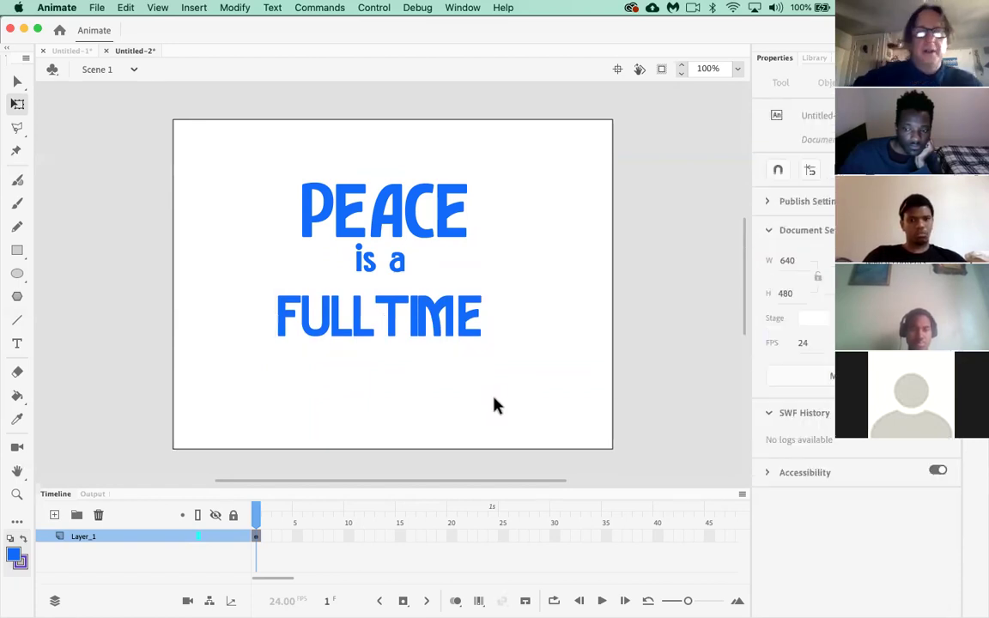
left_click_drag(440, 328, 449, 328)
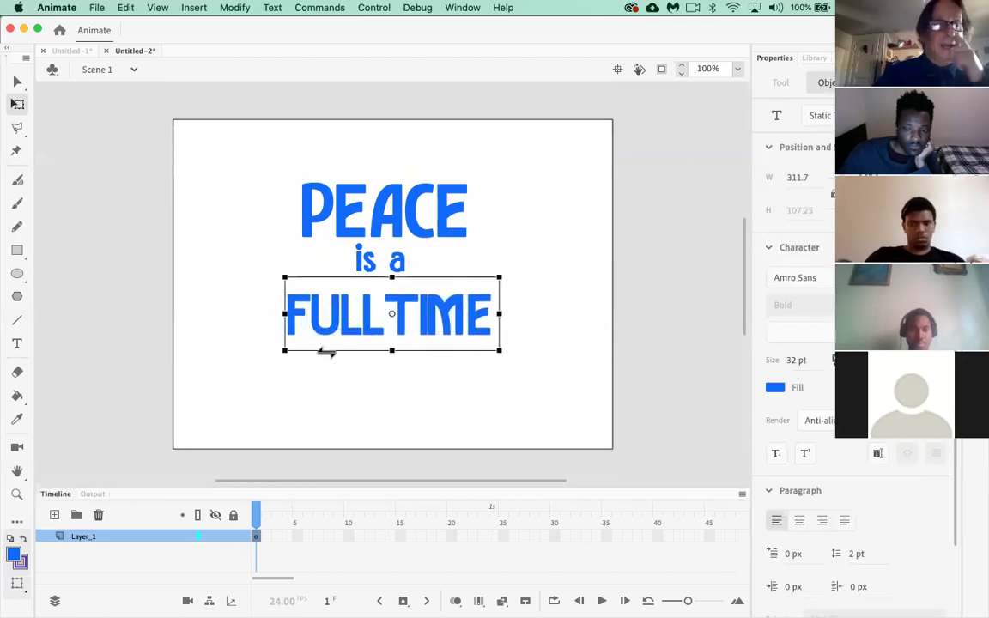
Step: Add a separate text reading "JOB" below FULLTIME with the Text tool
left_click(17, 343)
left_click(337, 425)
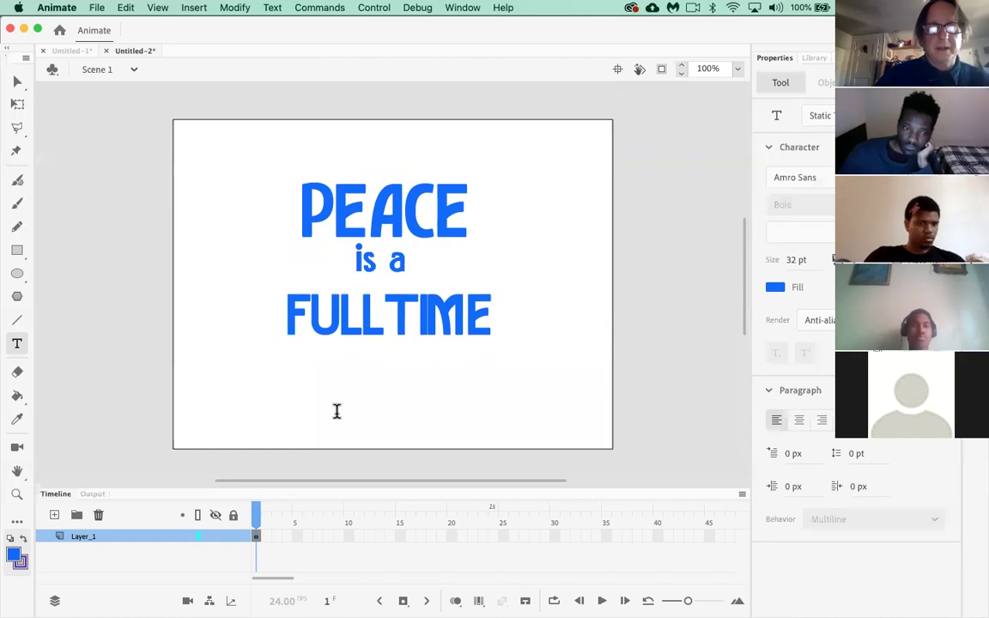
left_click(335, 407)
type("JOB")
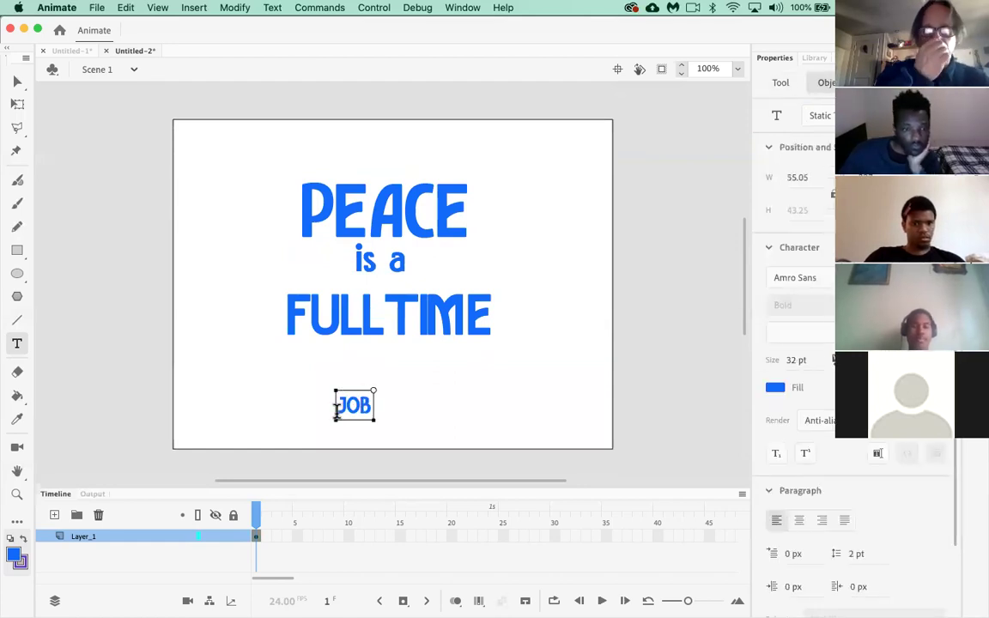
left_click(16, 83)
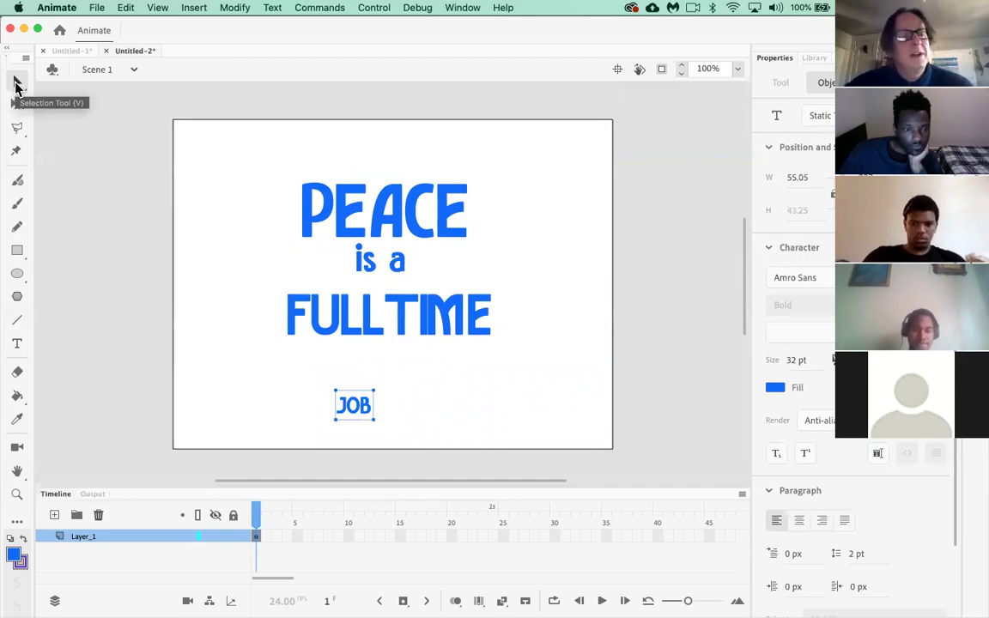
Step: Enlarge the JOB text with Free Transform to roughly the width of FULLTIME and place it directly beneath that word
left_click(17, 103)
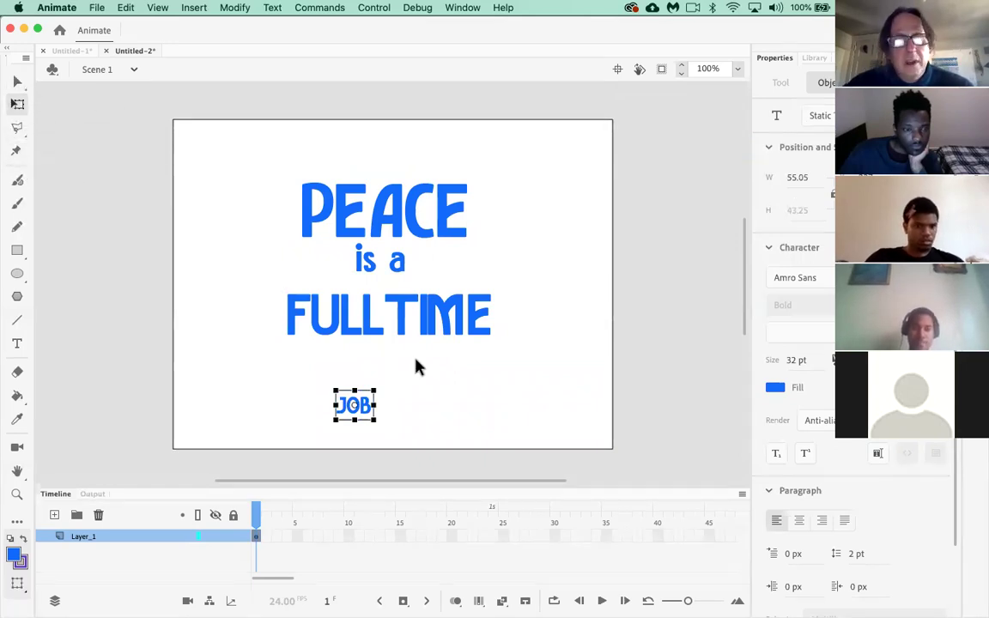
left_click_drag(374, 388, 445, 333)
mouse_move(411, 386)
left_mouse_down()
mouse_move(434, 388)
mouse_move(412, 385)
mouse_move(420, 371)
left_mouse_up()
left_click_drag(464, 299, 490, 283)
left_click_drag(452, 358, 462, 392)
left_click(557, 371)
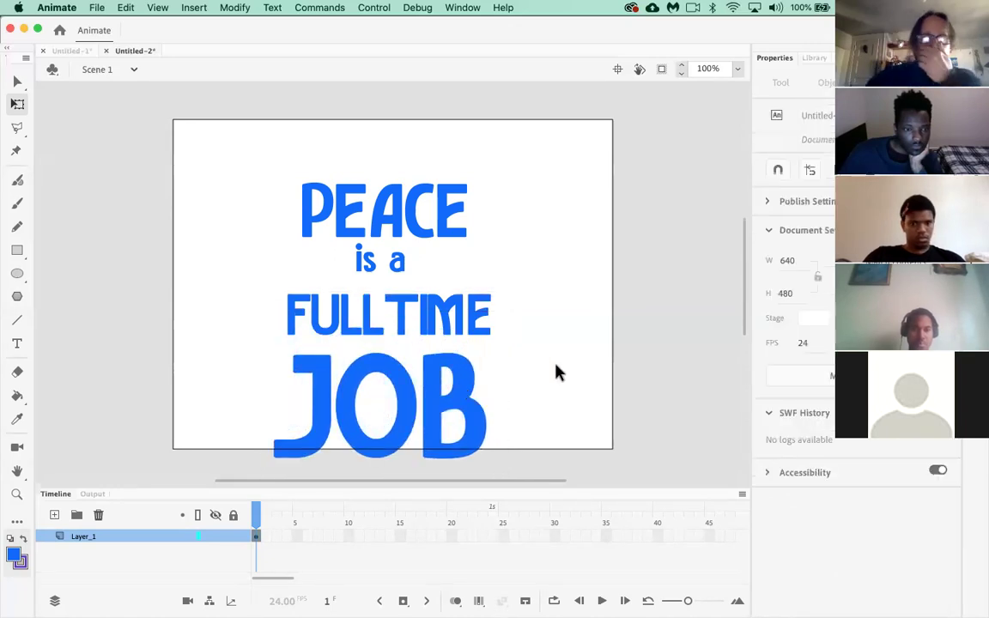
Step: Move PEACE, "is a", FULLTIME and JOB upward, keeping them stacked and centred, so the whole quote fits inside the stage
left_click(413, 208)
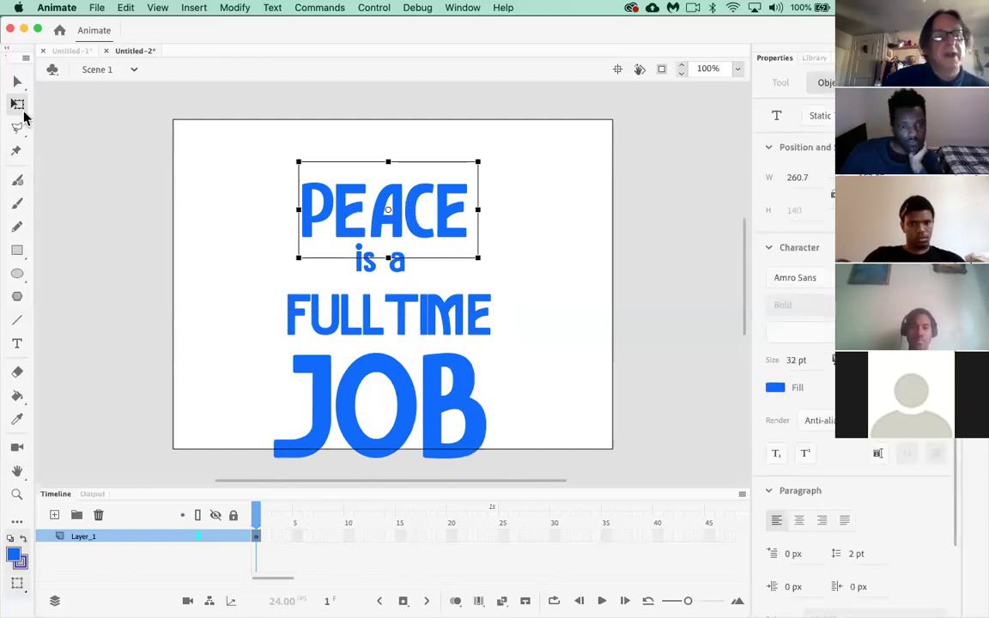
left_click_drag(430, 239, 428, 213)
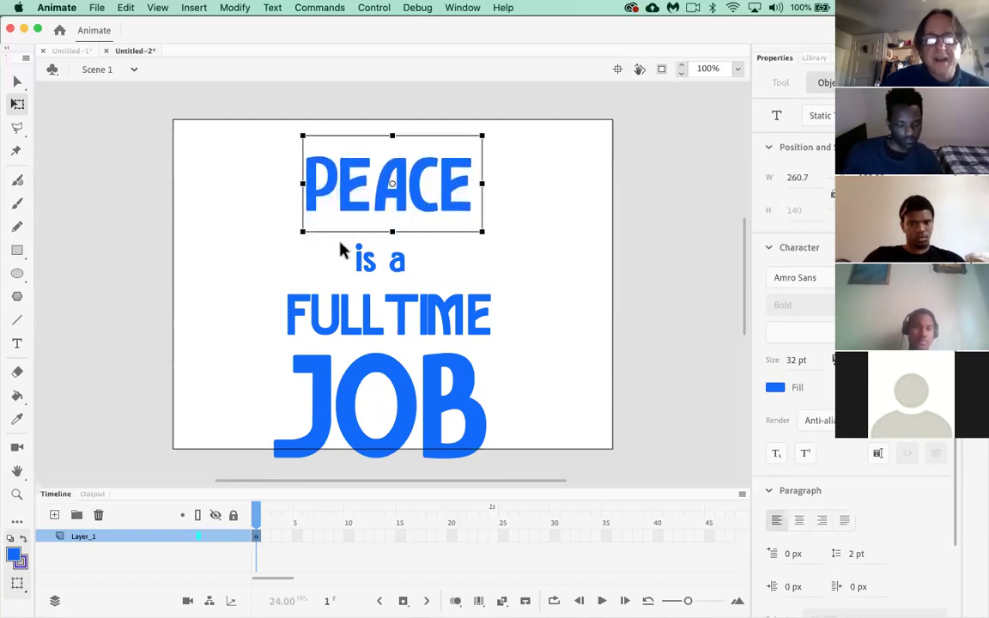
left_click(409, 272)
left_click_drag(411, 279, 418, 262)
left_click(446, 326)
left_click_drag(448, 330, 457, 299)
left_click_drag(460, 396, 476, 361)
left_click(564, 368)
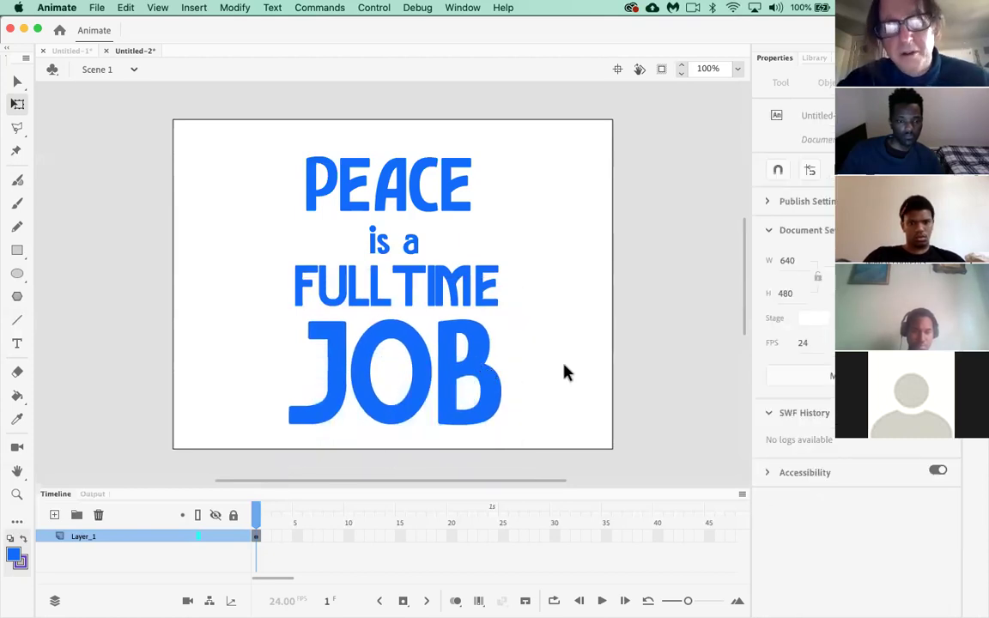
Step: Move the PEACE text slightly down, closer to "is a"
left_click(432, 212)
left_click_drag(432, 212, 432, 217)
left_click(526, 262)
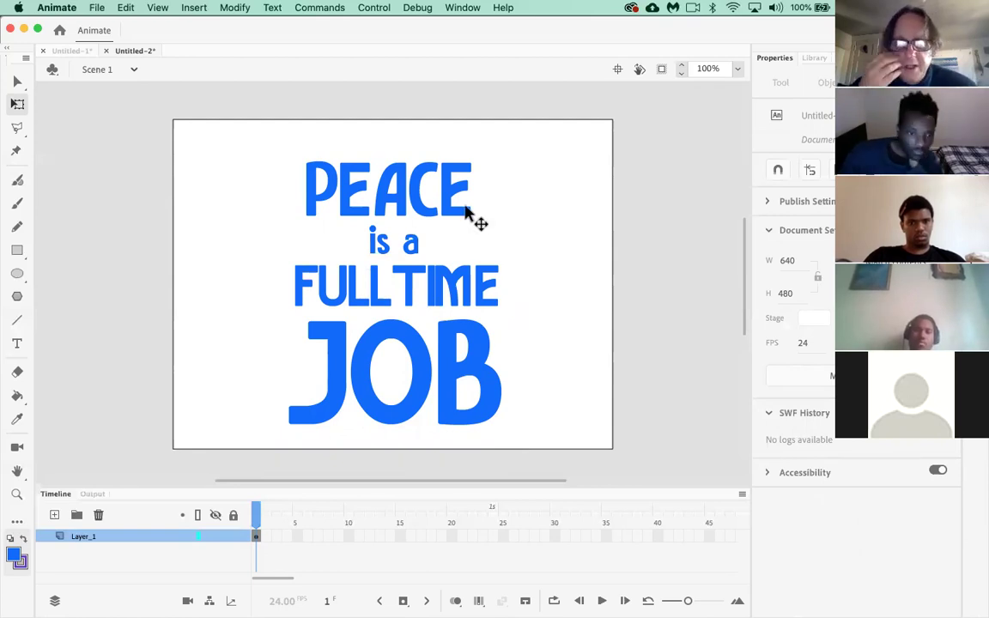
left_click(442, 219)
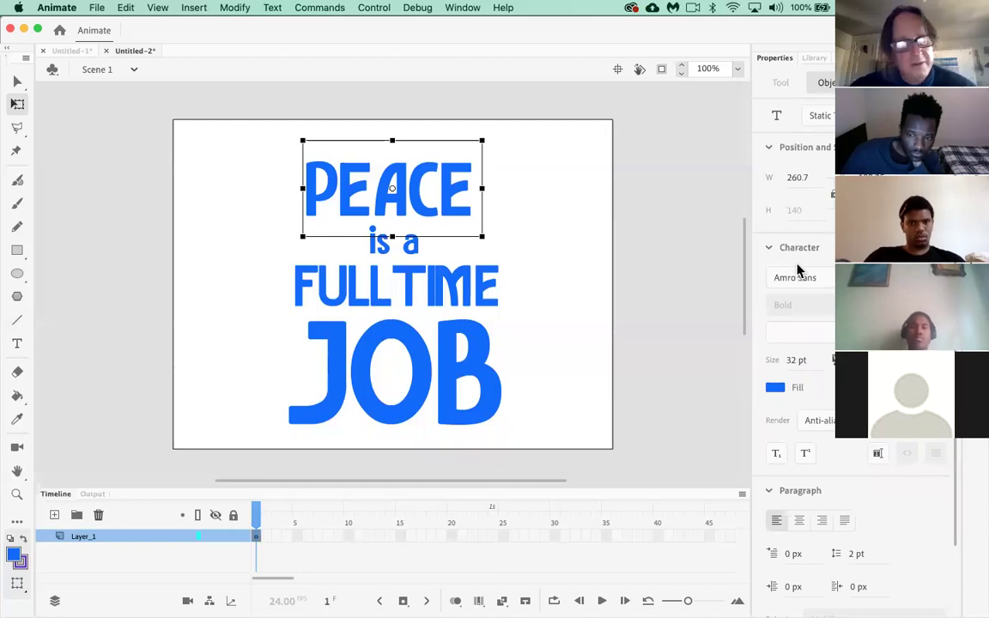
left_click(566, 323)
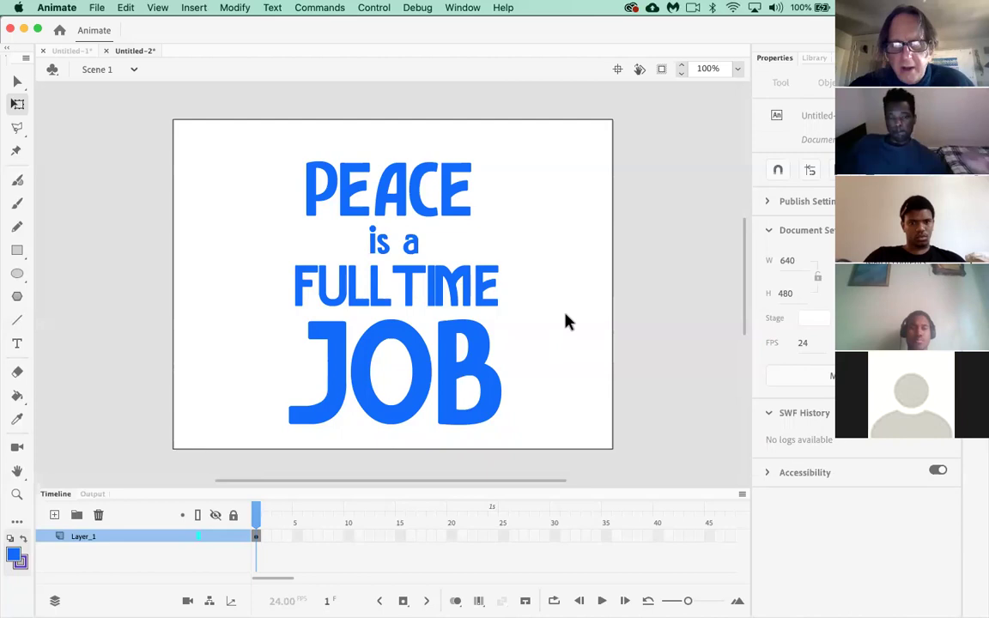
Step: Set the document's stage colour to light yellow
scroll(565, 323, "down", 3)
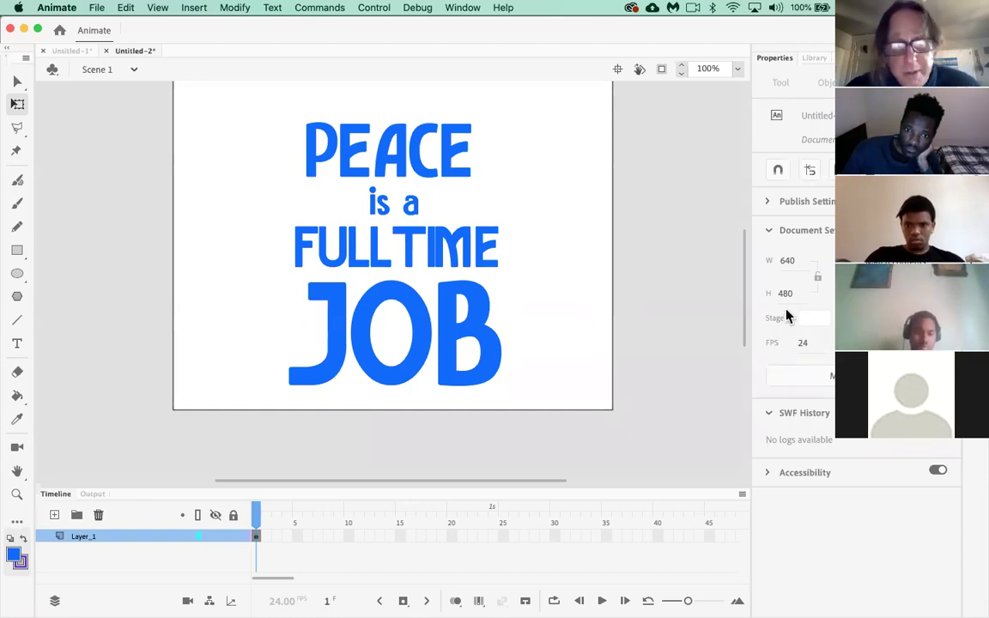
left_click(817, 321)
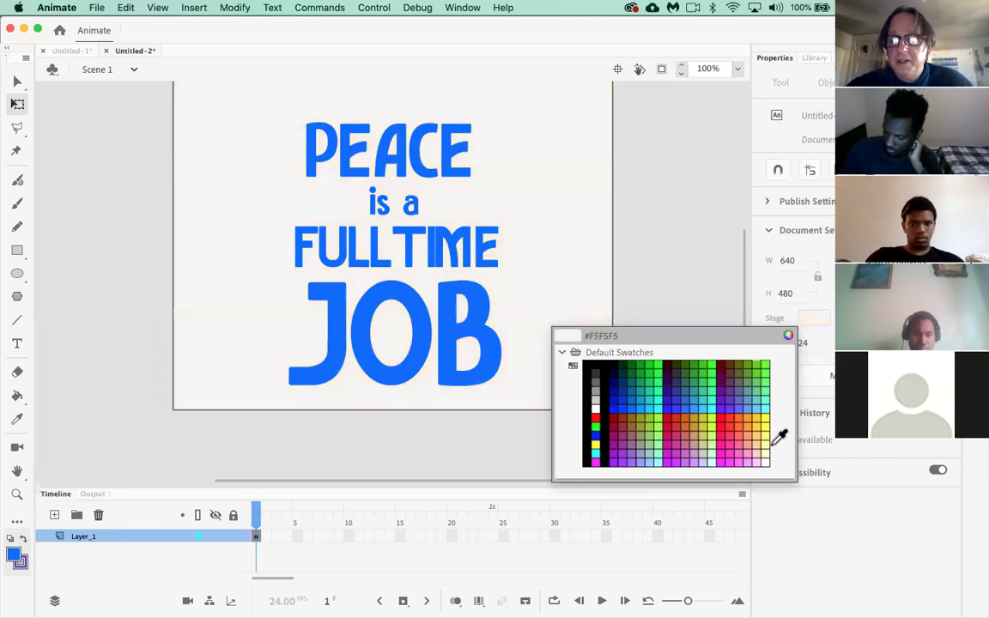
left_click(768, 443)
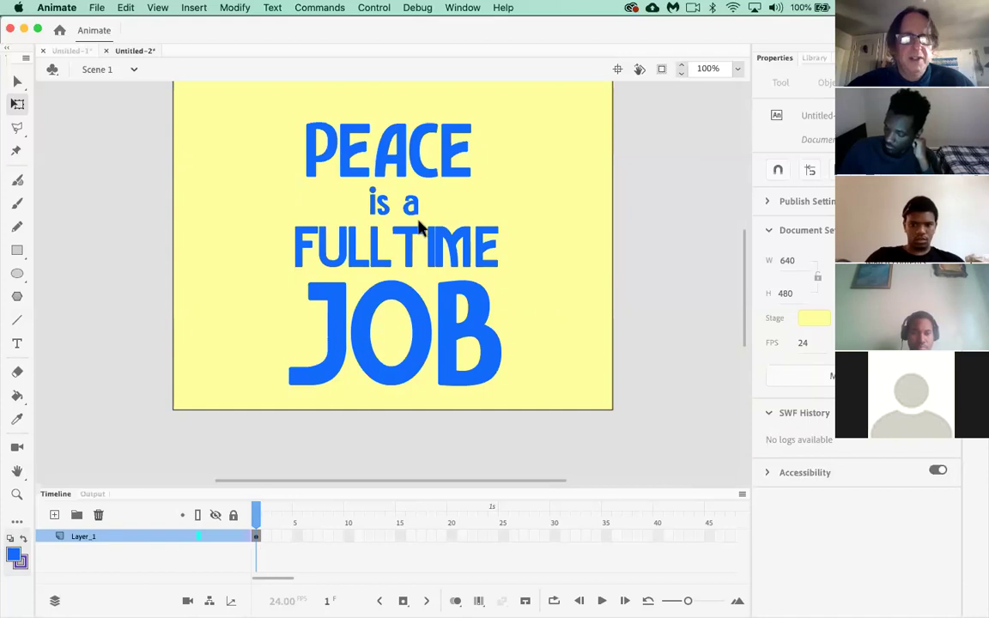
Step: Change the fill colour of the PEACE text to golden yellow
left_click(445, 186)
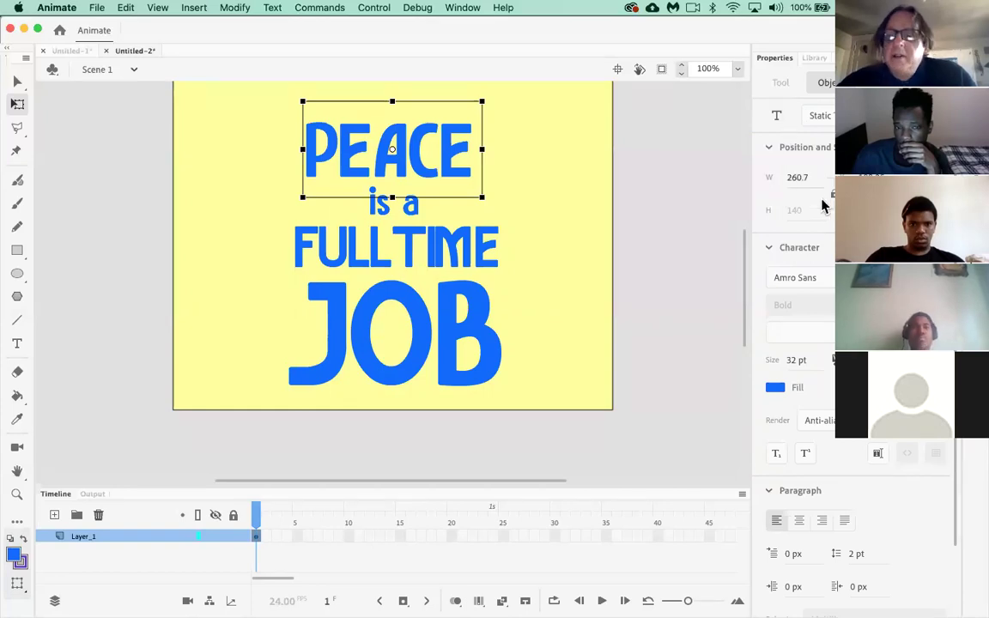
left_click(777, 386)
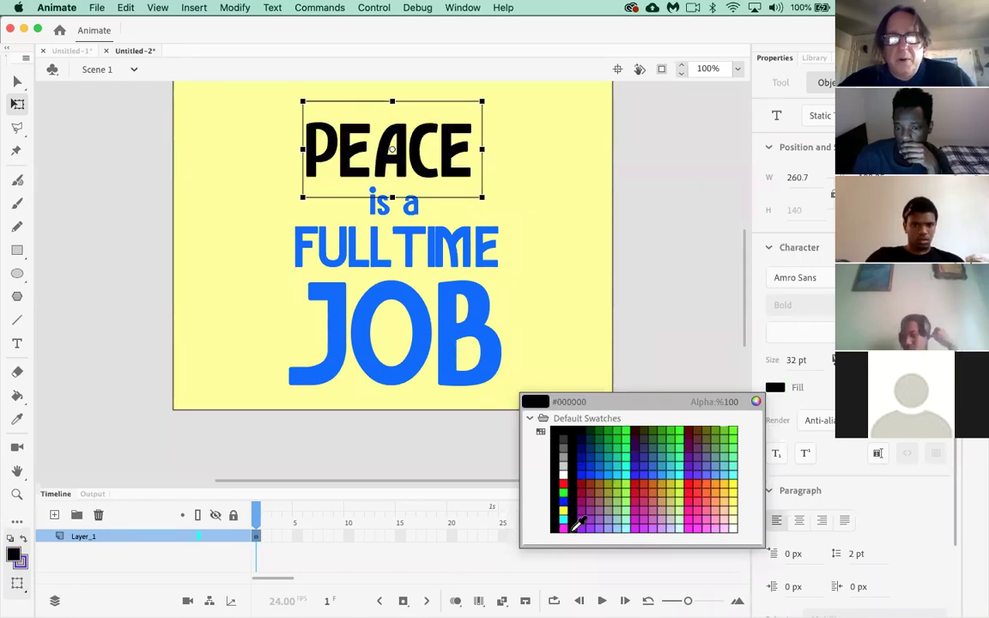
left_click(732, 483)
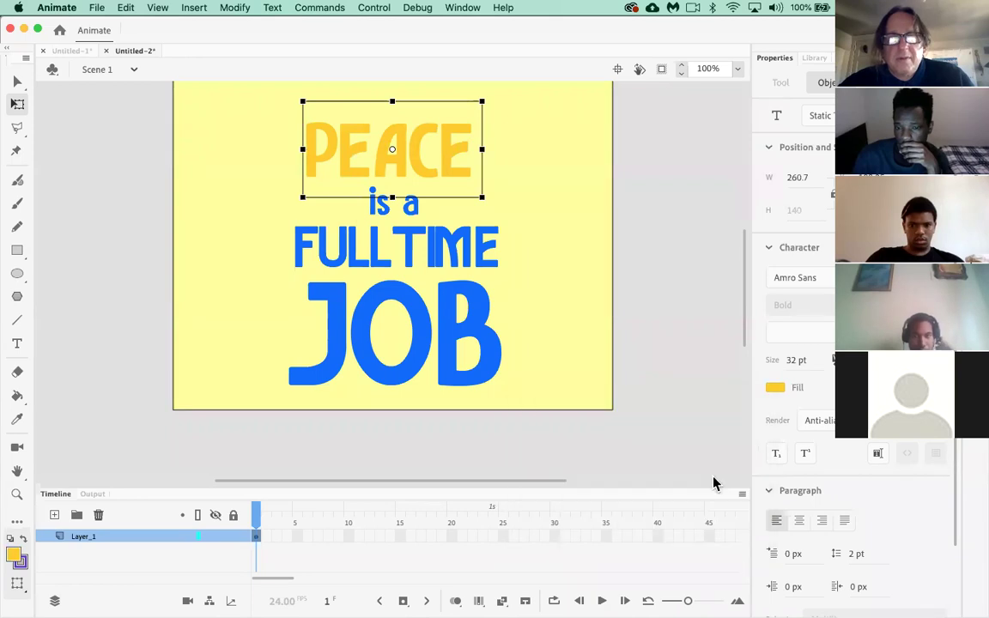
left_click(552, 405)
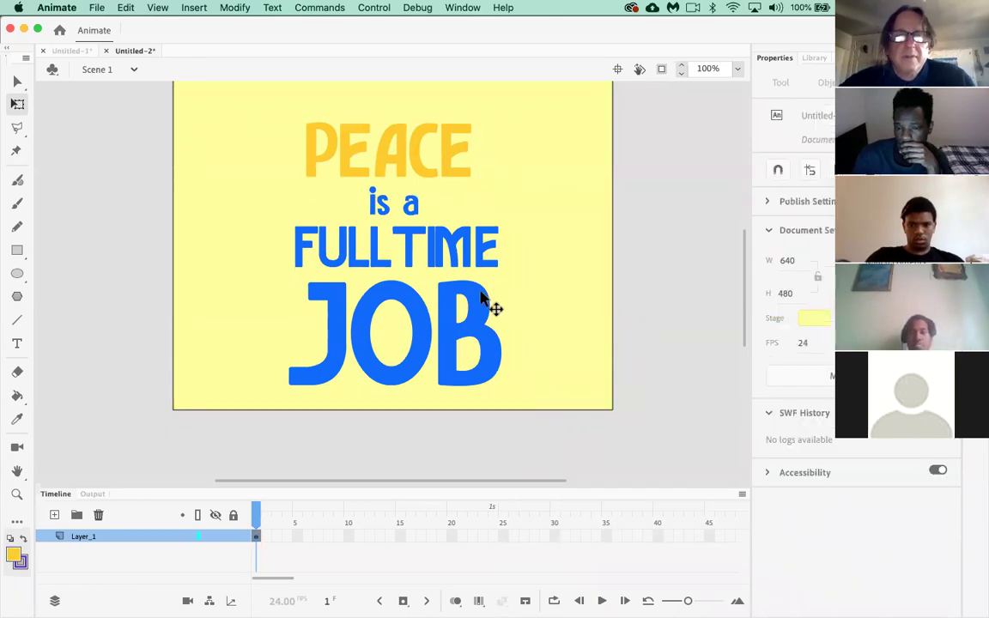
Step: Change the fill colour of the FULLTIME text to dark red
left_click(472, 259)
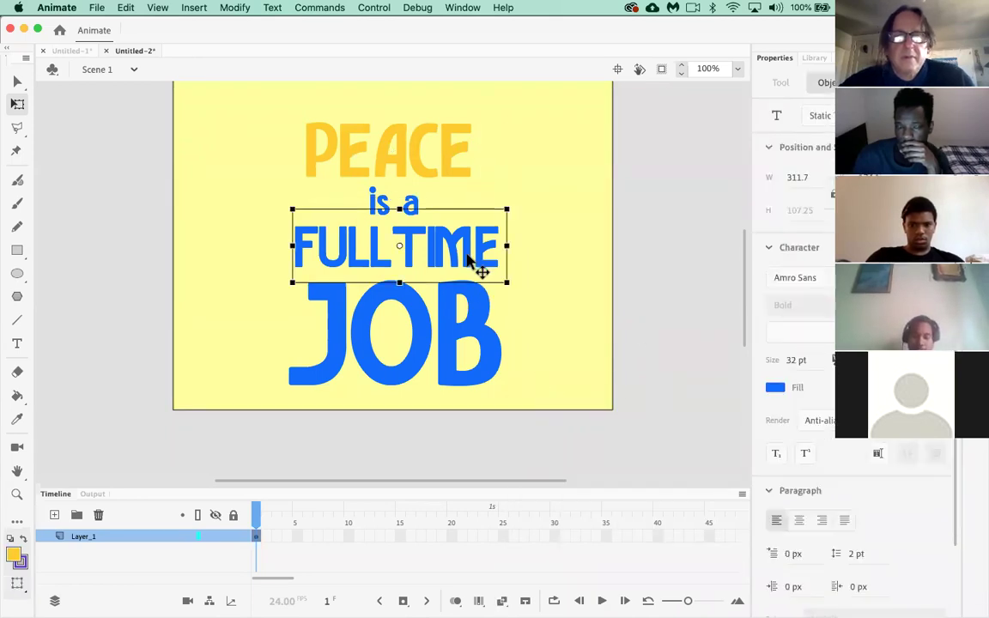
left_click(774, 388)
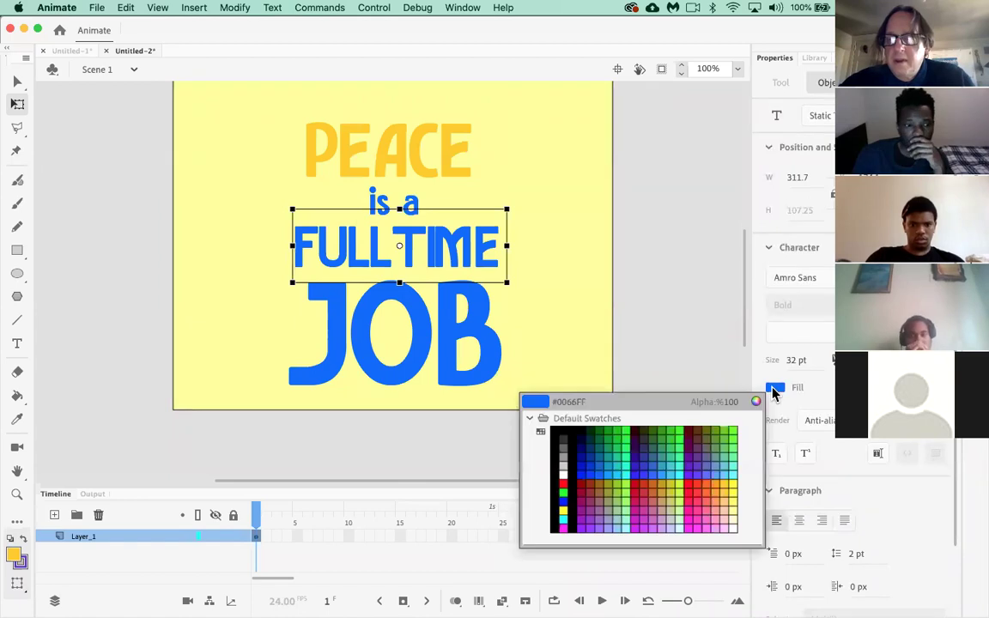
left_click(638, 478)
left_click(559, 336)
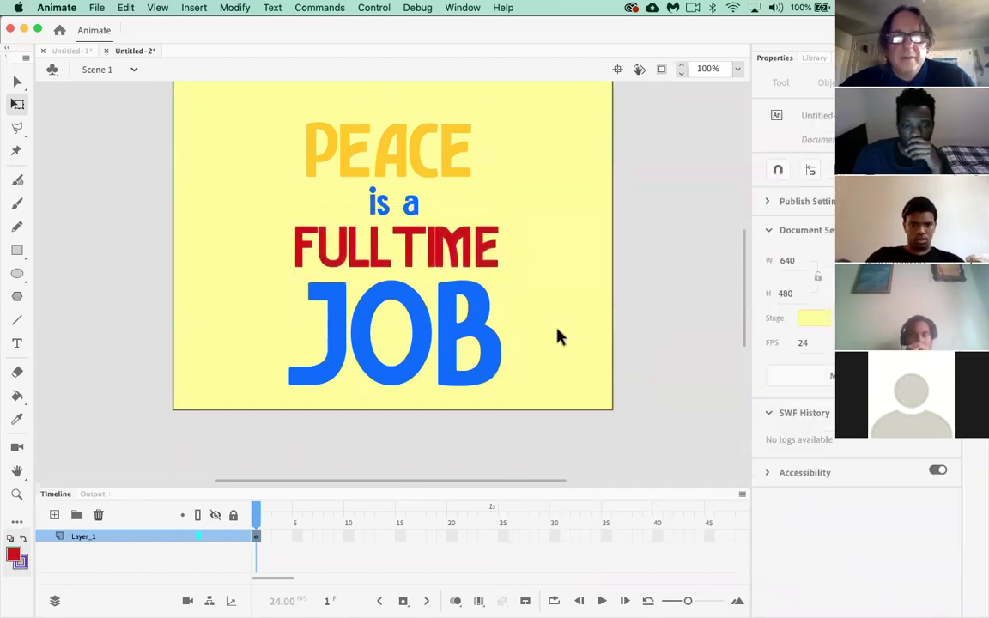
Step: Change the fill colour of the JOB text to the golden yellow sampled from the PEACE text
left_click(482, 379)
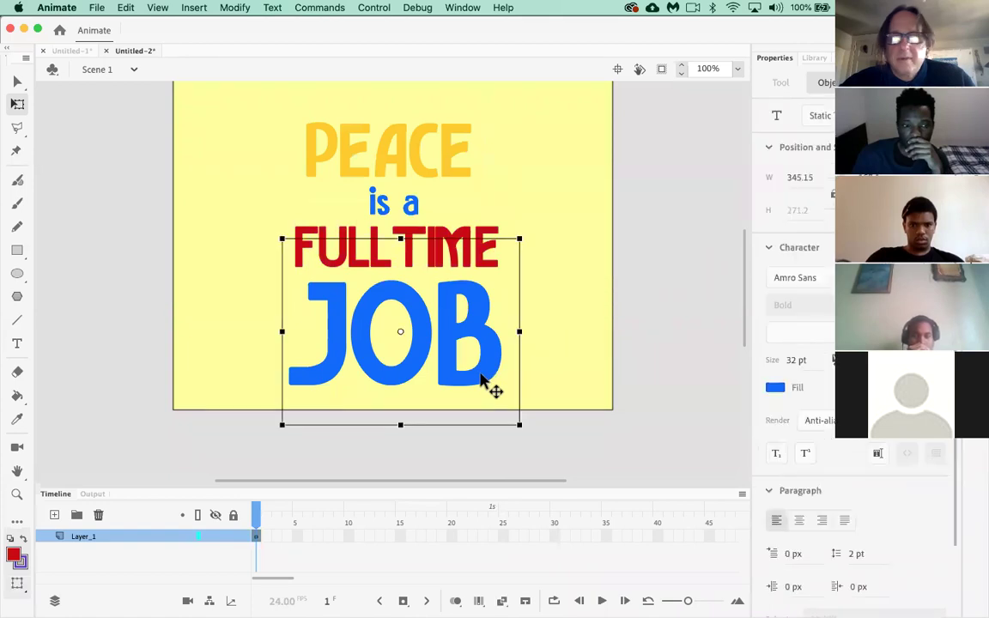
left_click(774, 387)
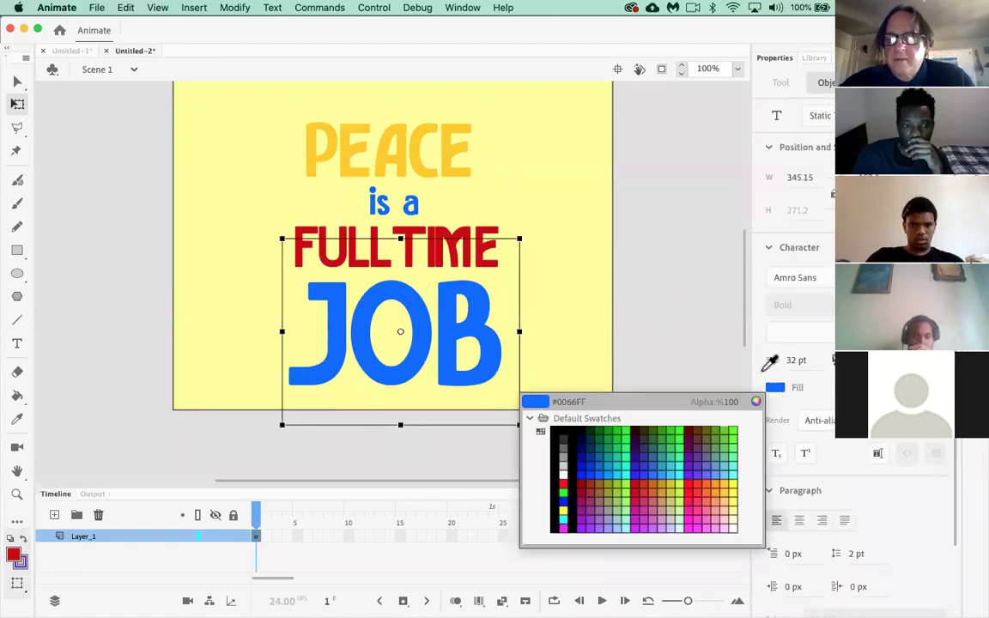
left_click(457, 164)
left_click(539, 215)
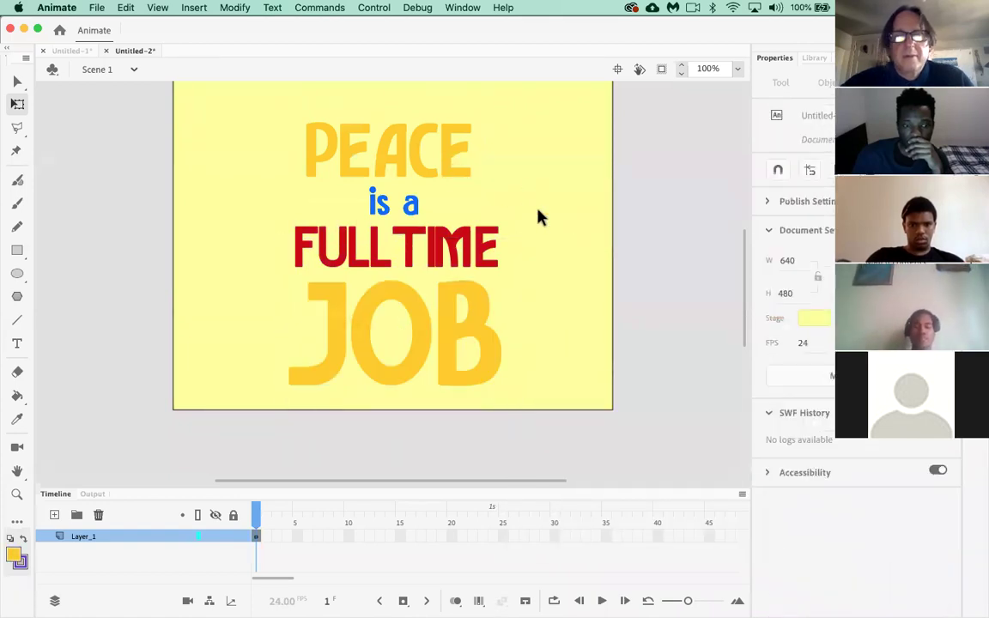
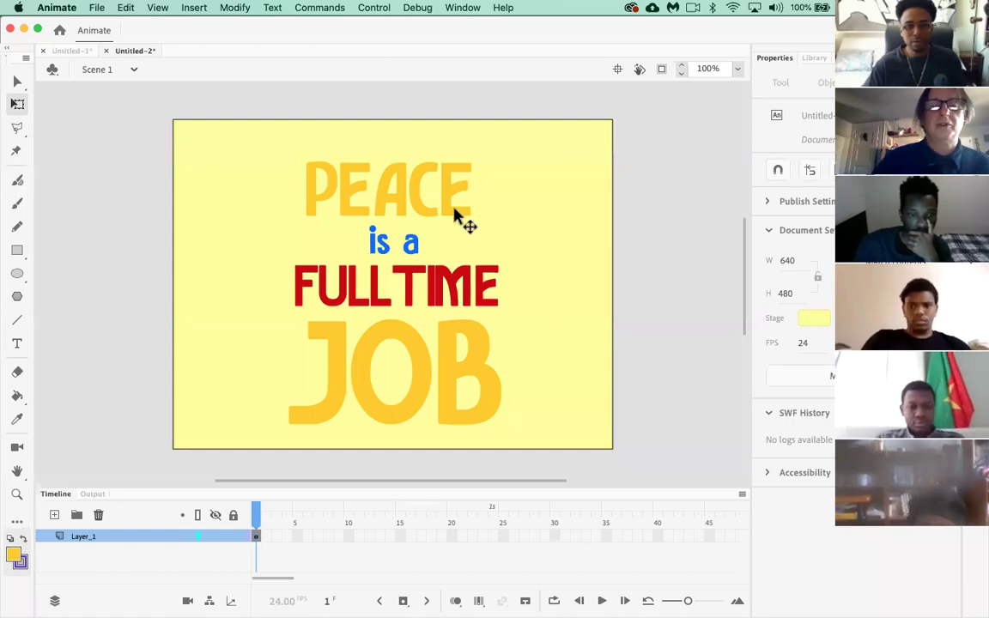
Step: Convert the PEACE text to a graphic symbol named PEACE
left_click(421, 206)
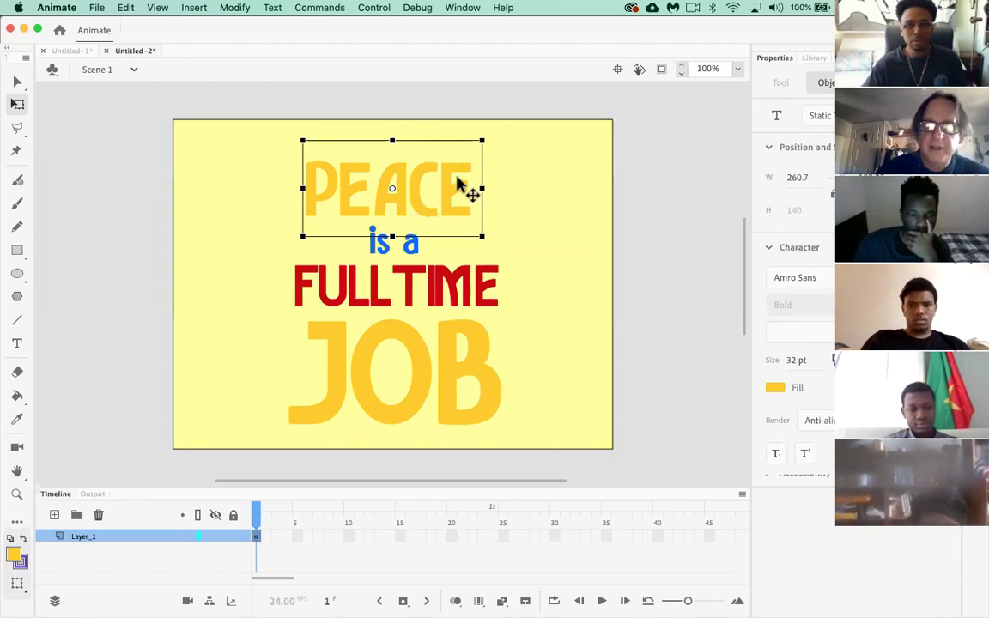
right_click(422, 207)
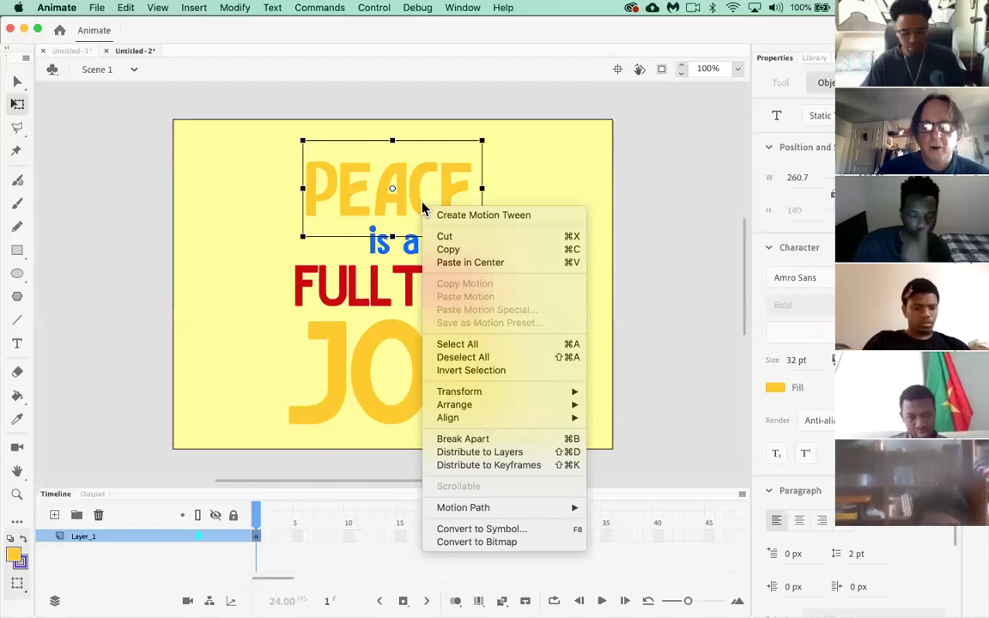
left_click(511, 533)
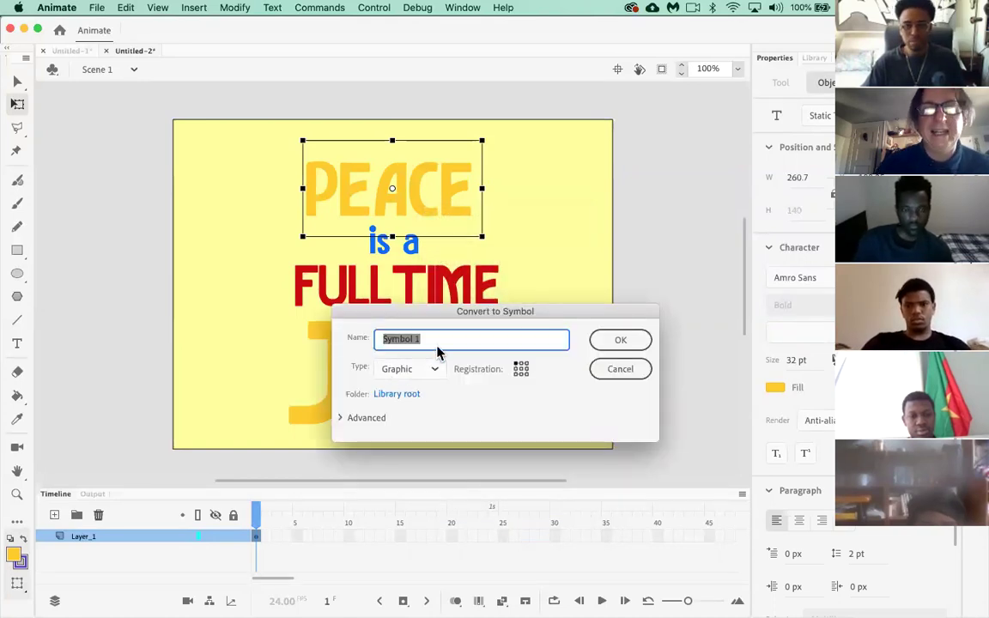
type("PEACE")
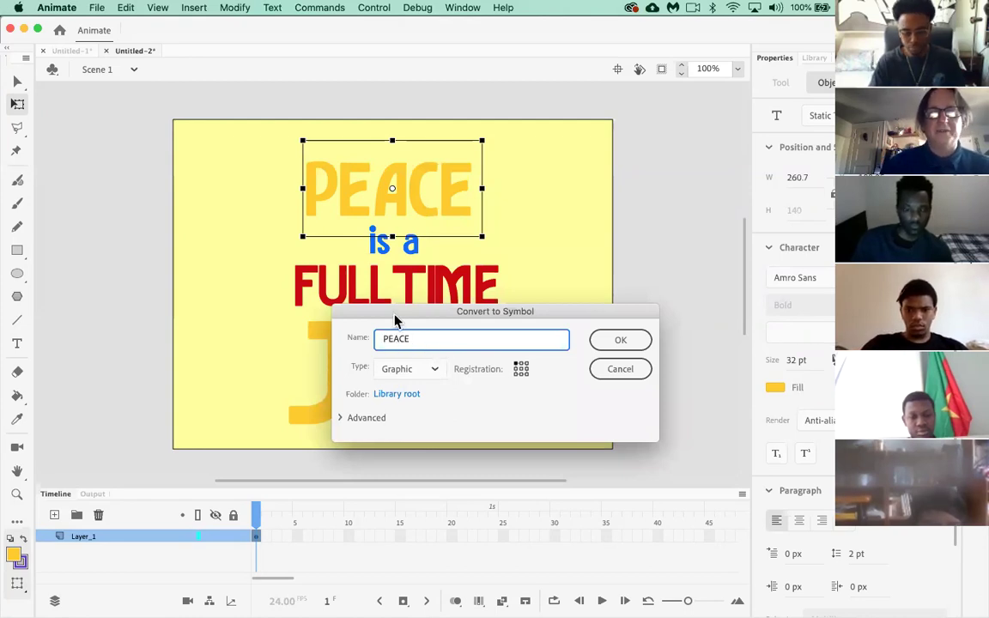
Step: Convert the PEACE text and the "is a" text into graphic symbols named PEACE and is_a
left_click_drag(398, 314, 285, 260)
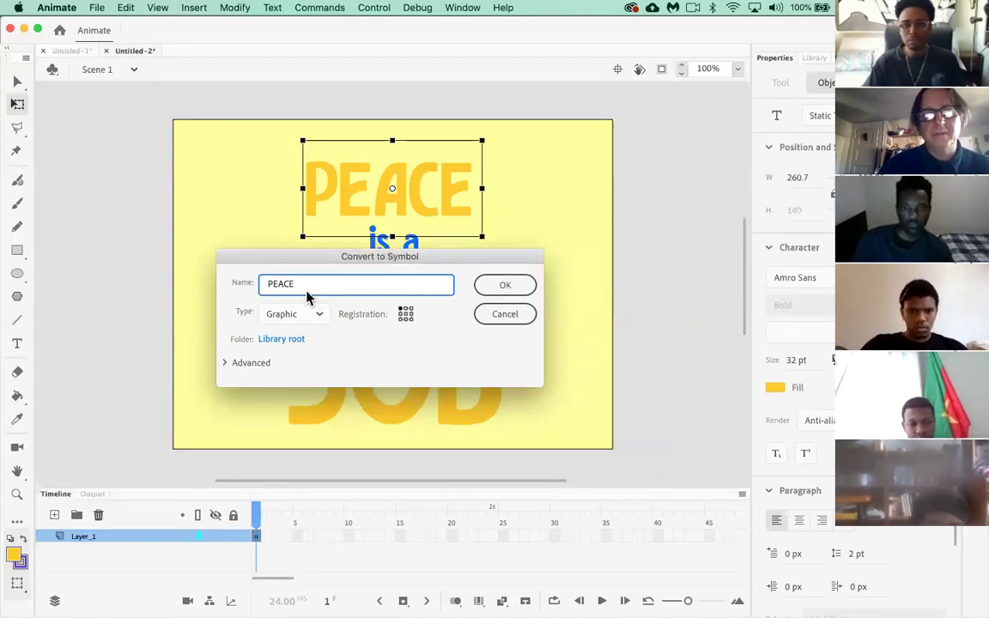
left_click(500, 287)
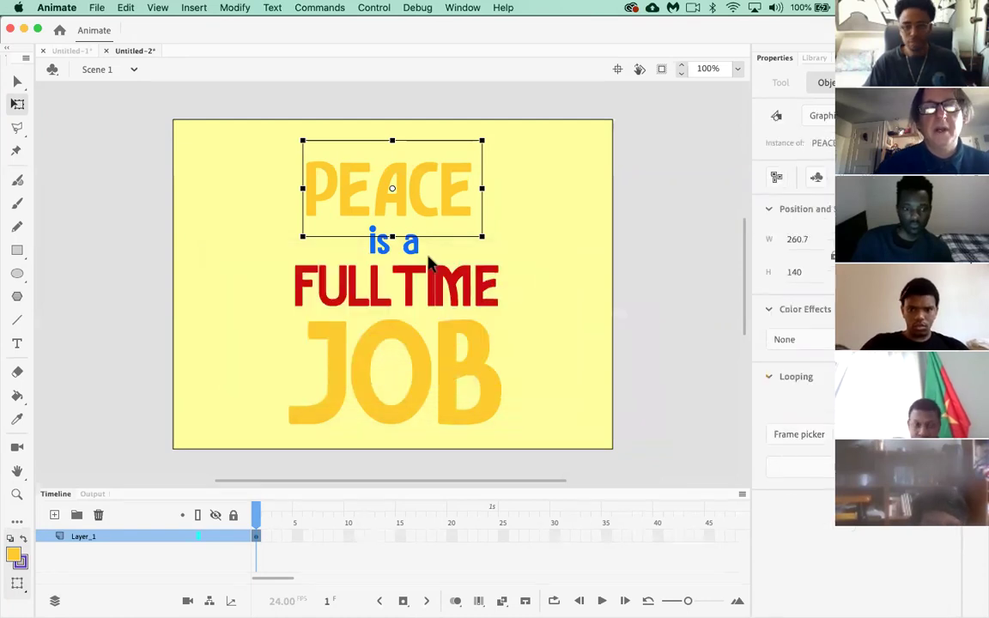
left_click(412, 254)
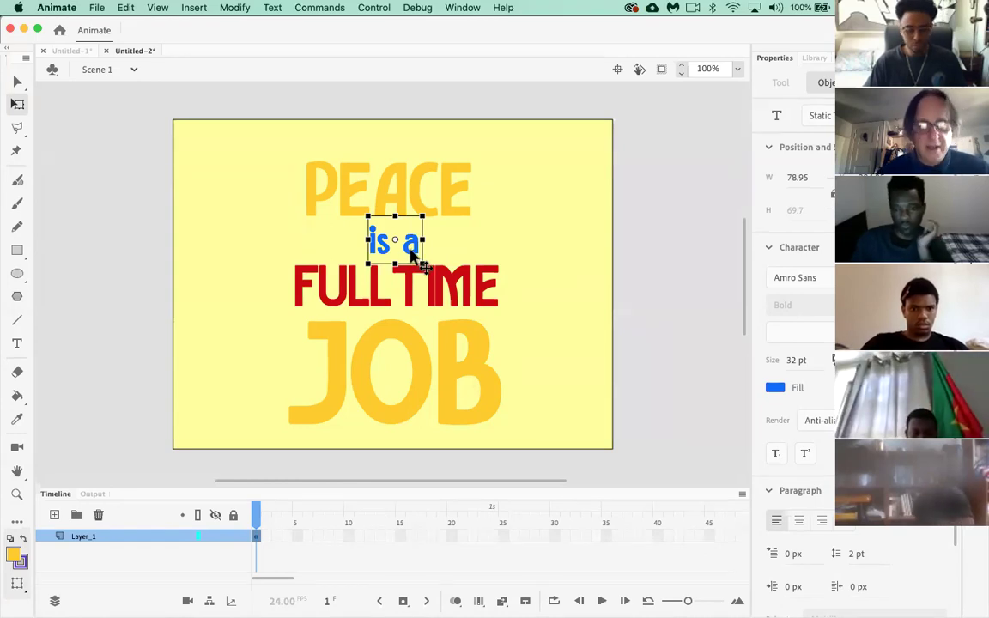
right_click(412, 255)
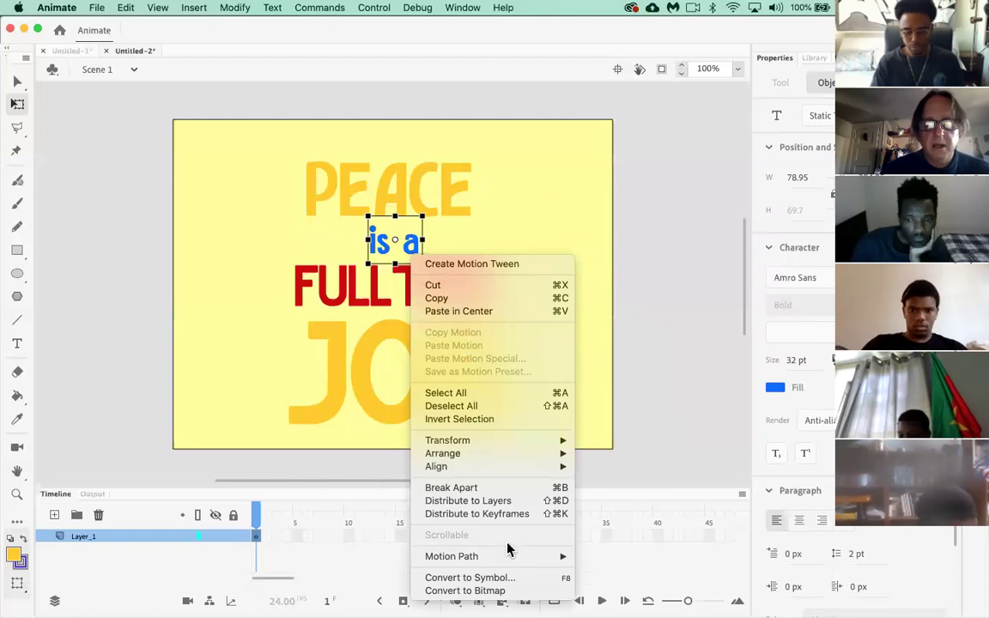
left_click(502, 585)
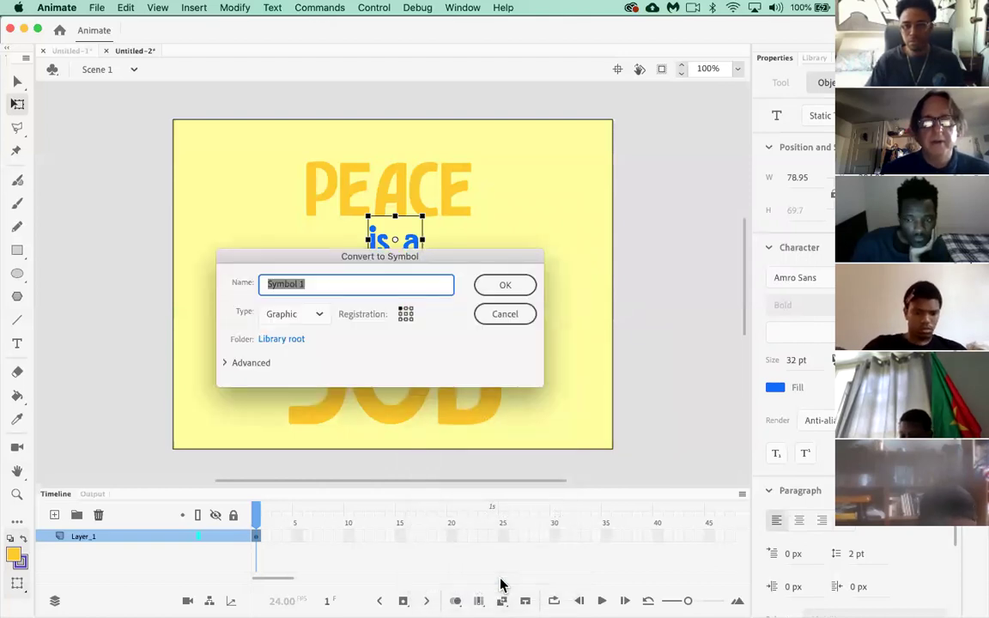
type("is_a")
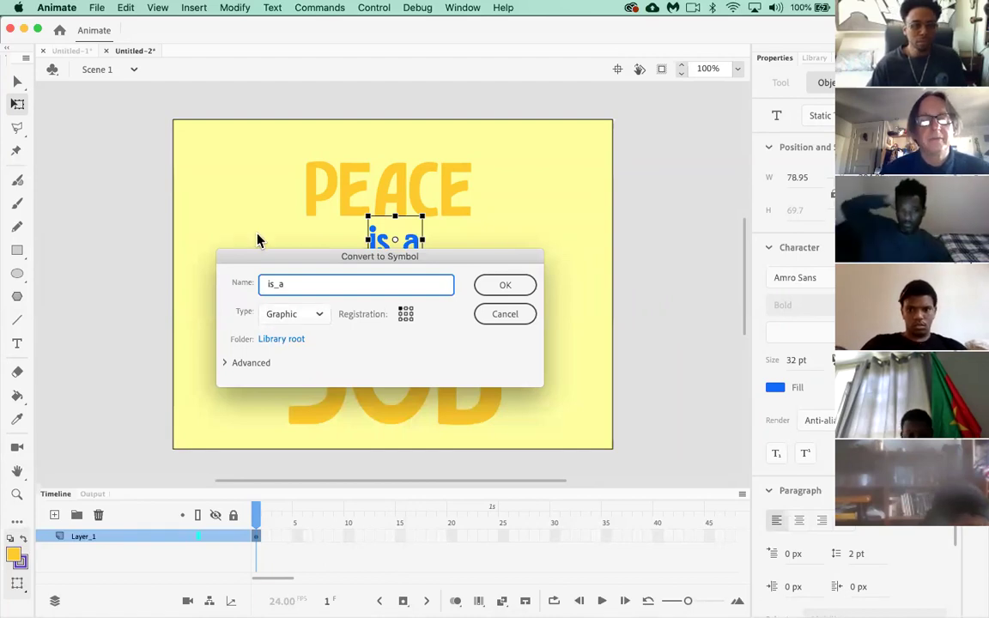
left_click(520, 284)
Step: Convert the red FULLTIME text into a graphic symbol named FULLTIME
left_click(463, 298)
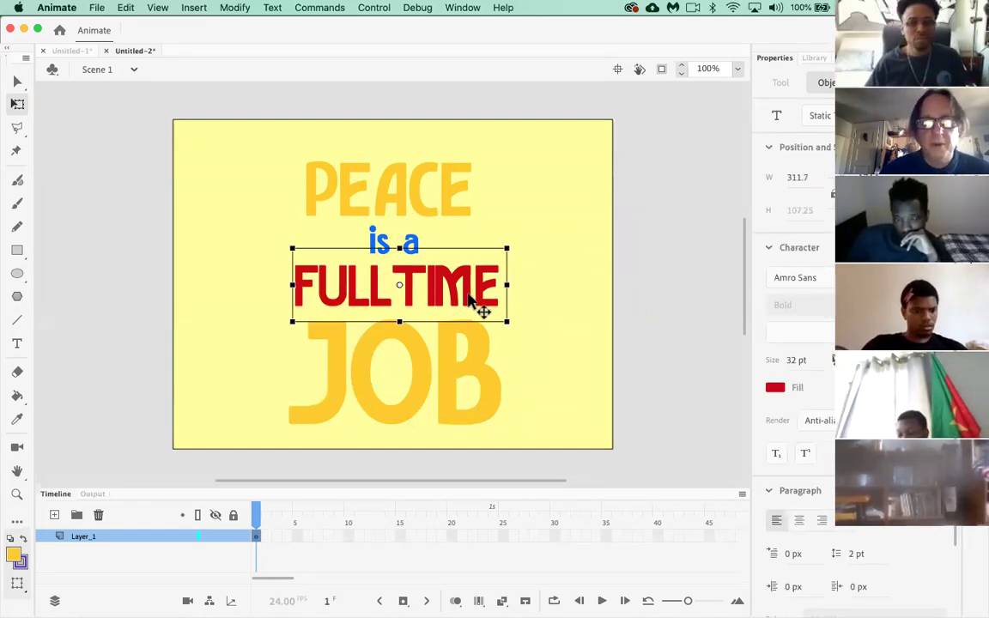
right_click(471, 301)
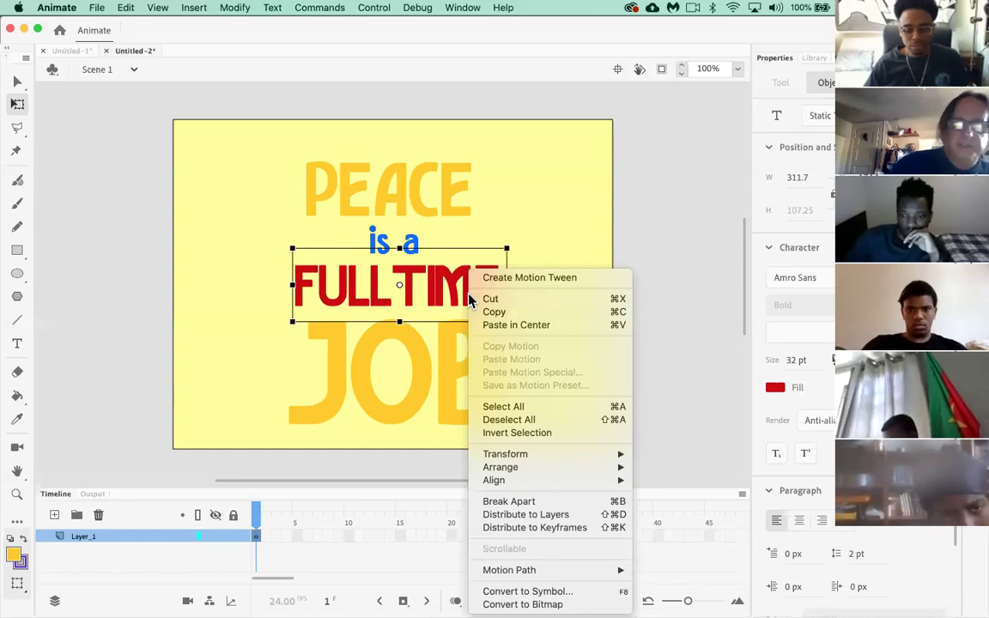
left_click(547, 592)
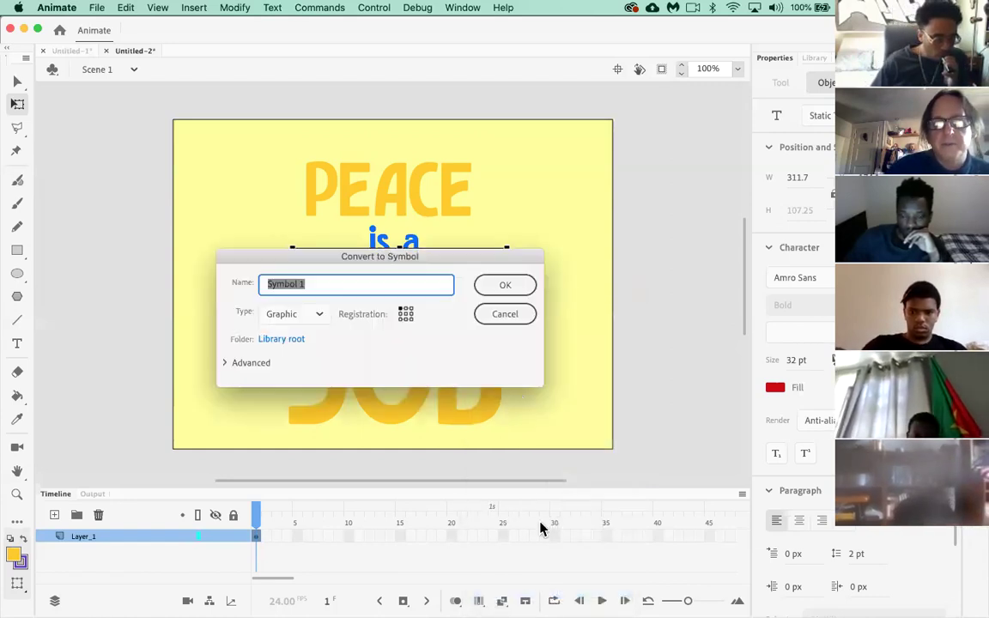
left_click_drag(413, 258, 425, 308)
type("F")
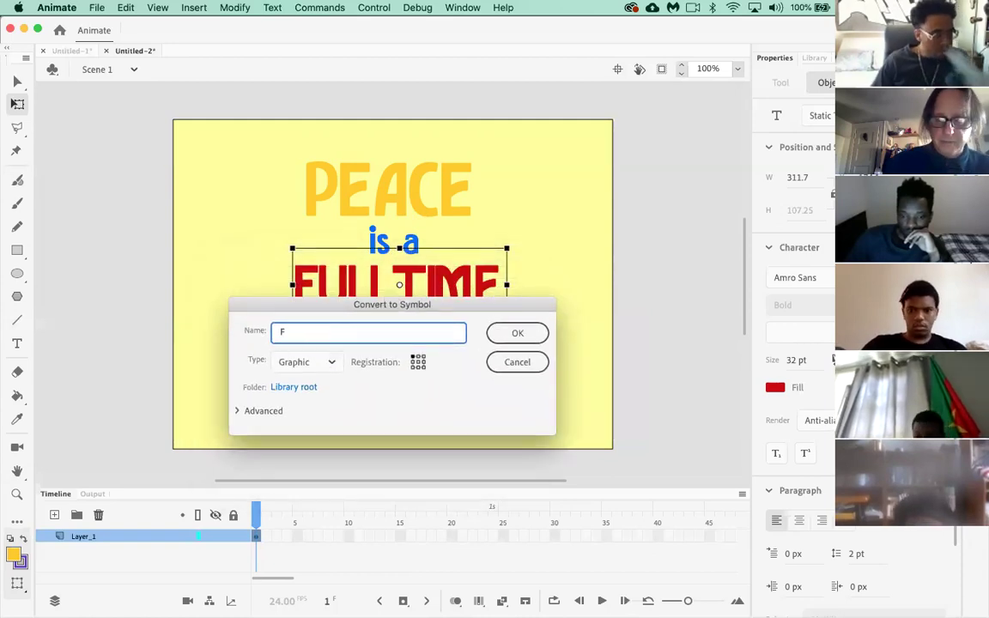
type("ULLTIME")
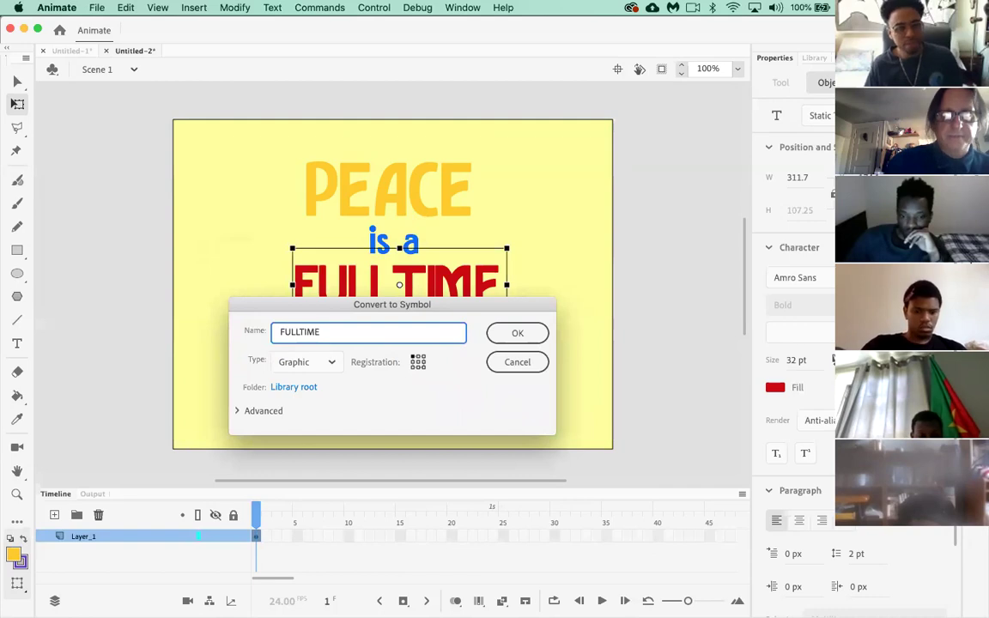
left_click(516, 334)
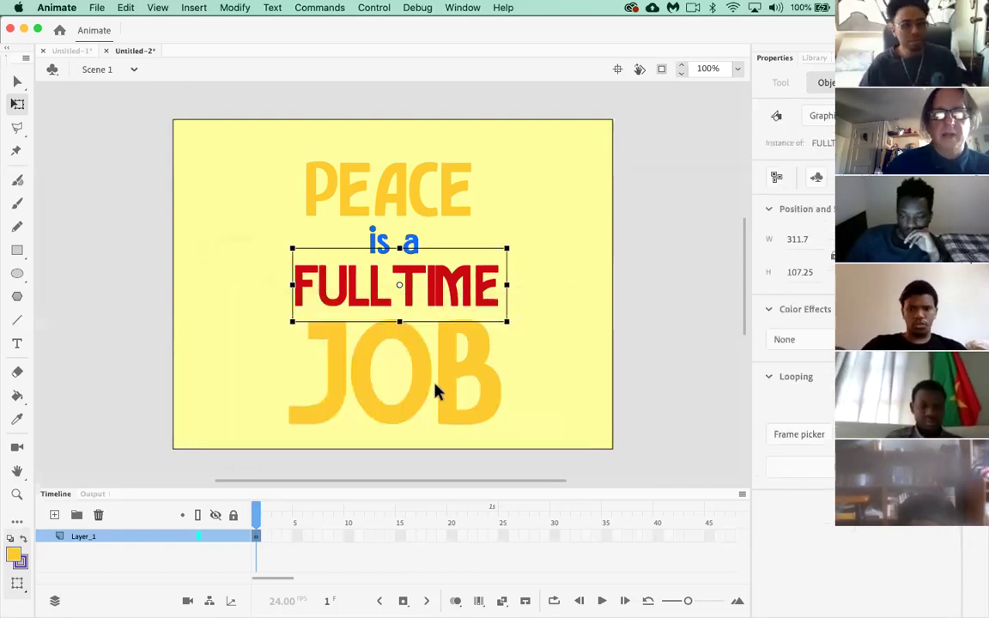
Step: Convert the large JOB text into a graphic symbol named JOB
left_click(436, 391)
left_click(425, 398)
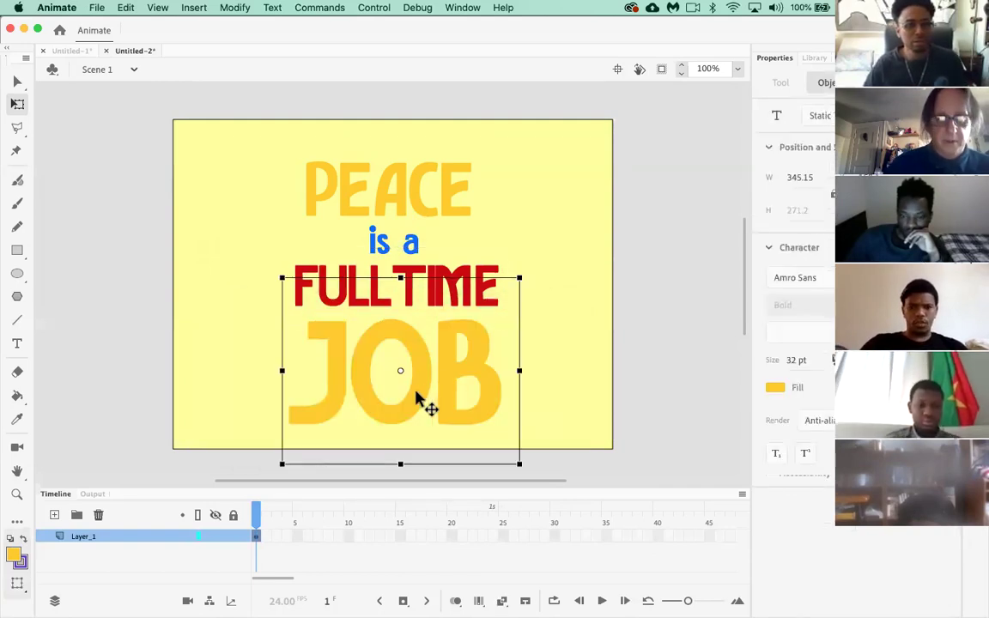
right_click(420, 397)
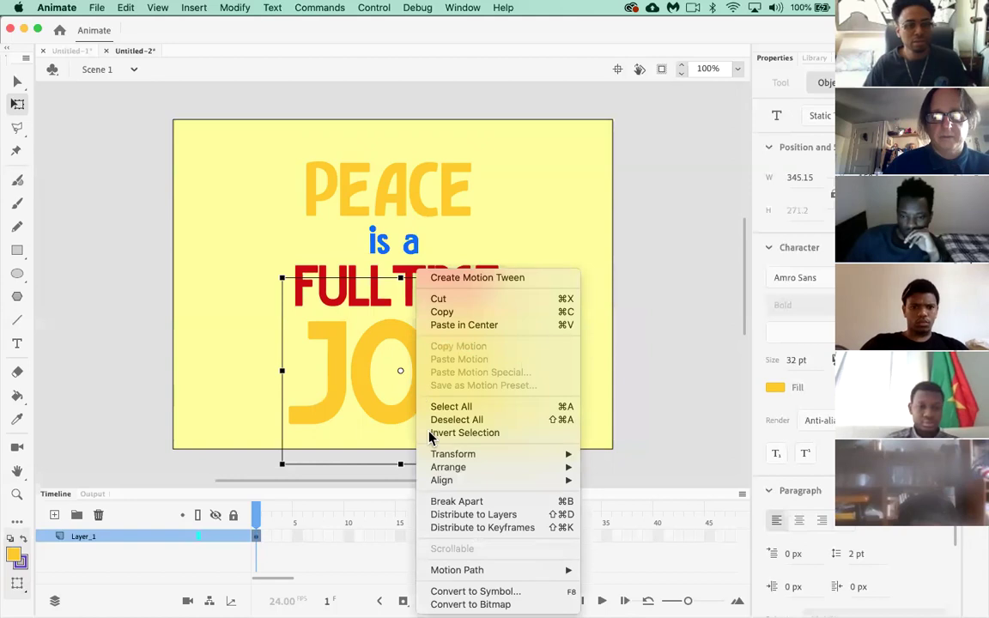
left_click(496, 592)
type("JOB")
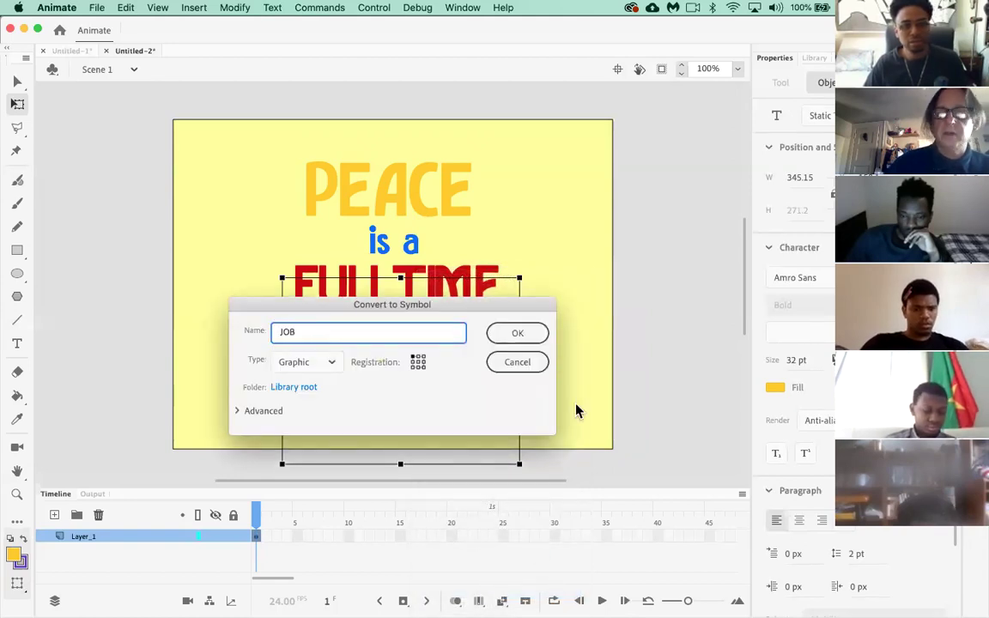
left_click(533, 333)
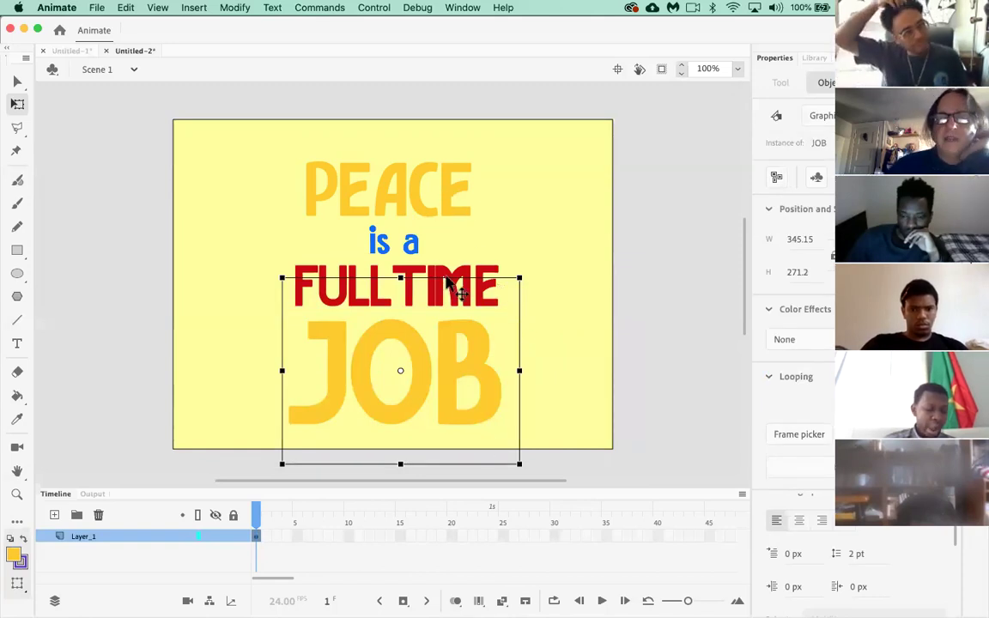
Step: Preview the PEACE, is_a, FULLTIME and JOB symbols in the document's library
left_click(399, 213)
left_click(394, 258)
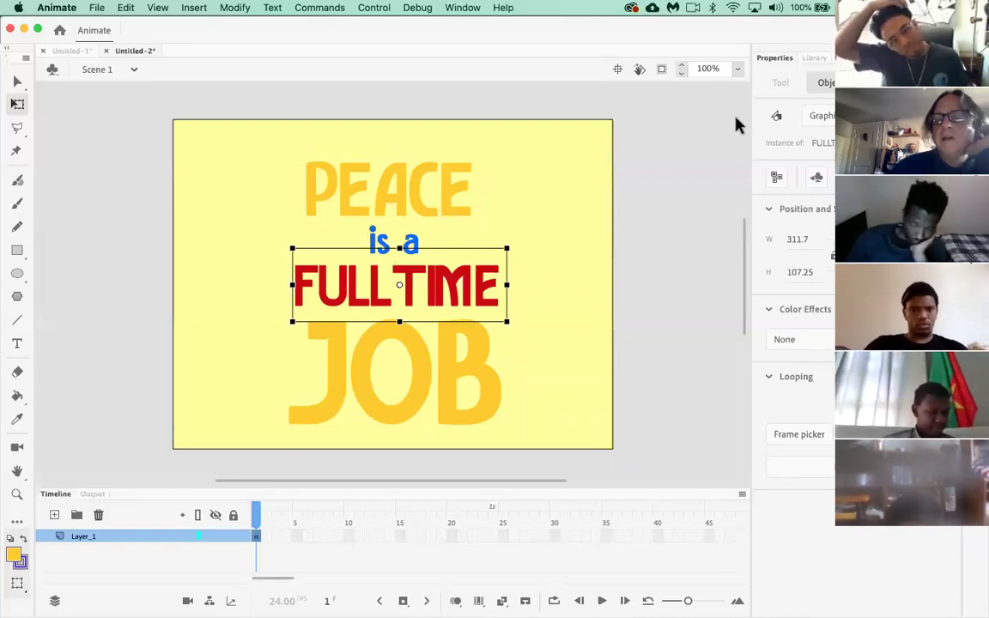
left_click_drag(815, 58, 824, 66)
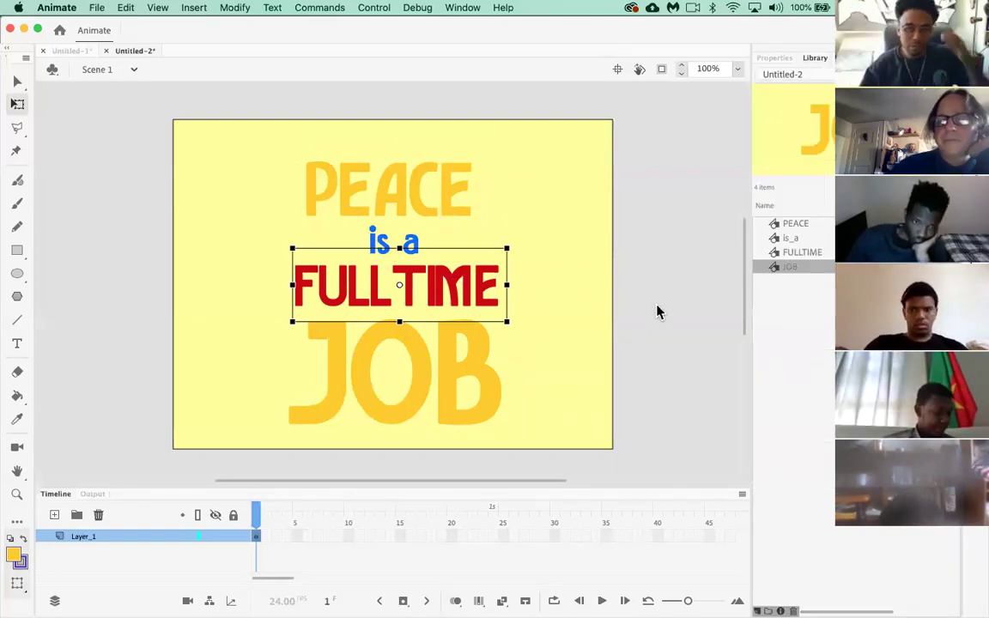
left_click(791, 224)
left_click(794, 239)
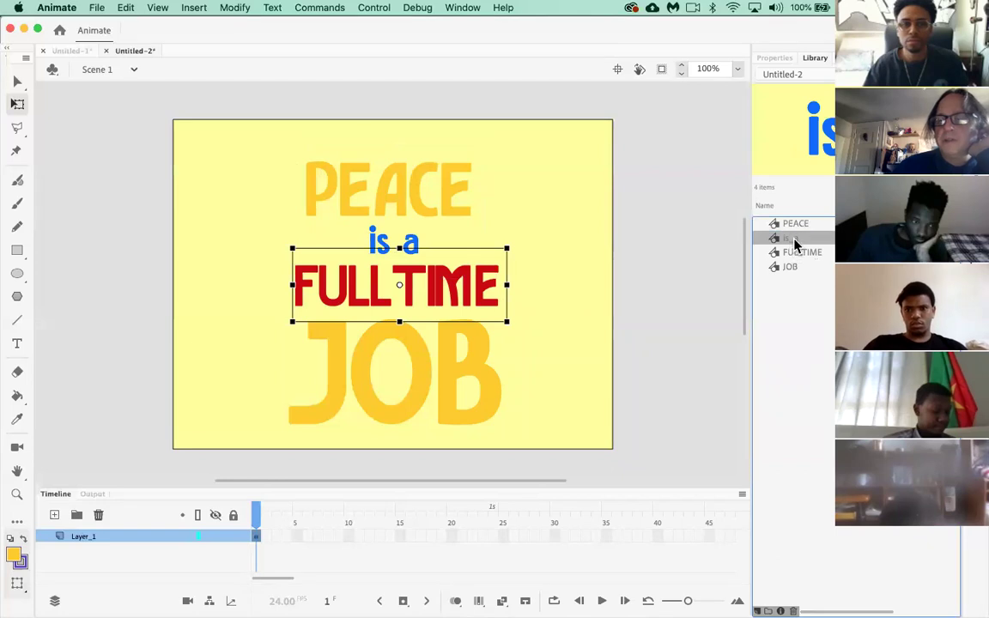
left_click(796, 252)
left_click(787, 267)
left_click(792, 252)
left_click(792, 239)
left_click(794, 225)
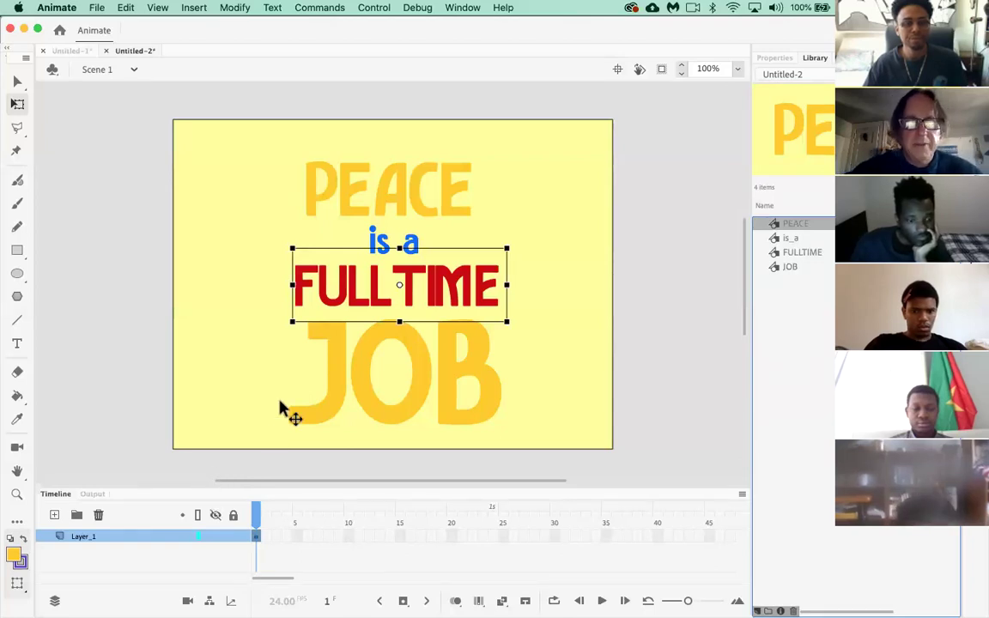
Step: Select all four word symbols on the stage and distribute them to separate layers
left_click(258, 539)
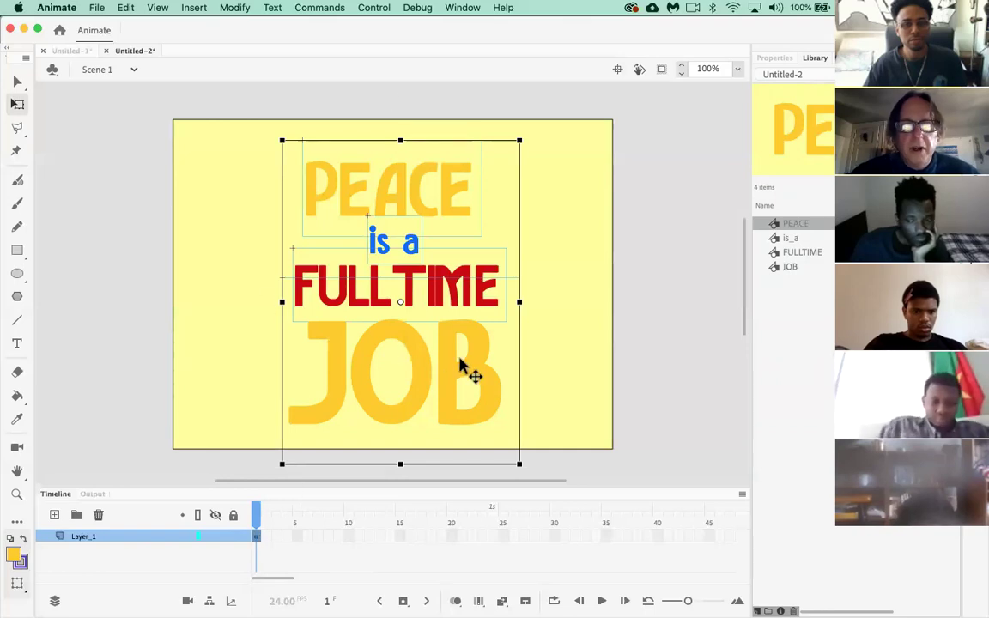
left_click(552, 342)
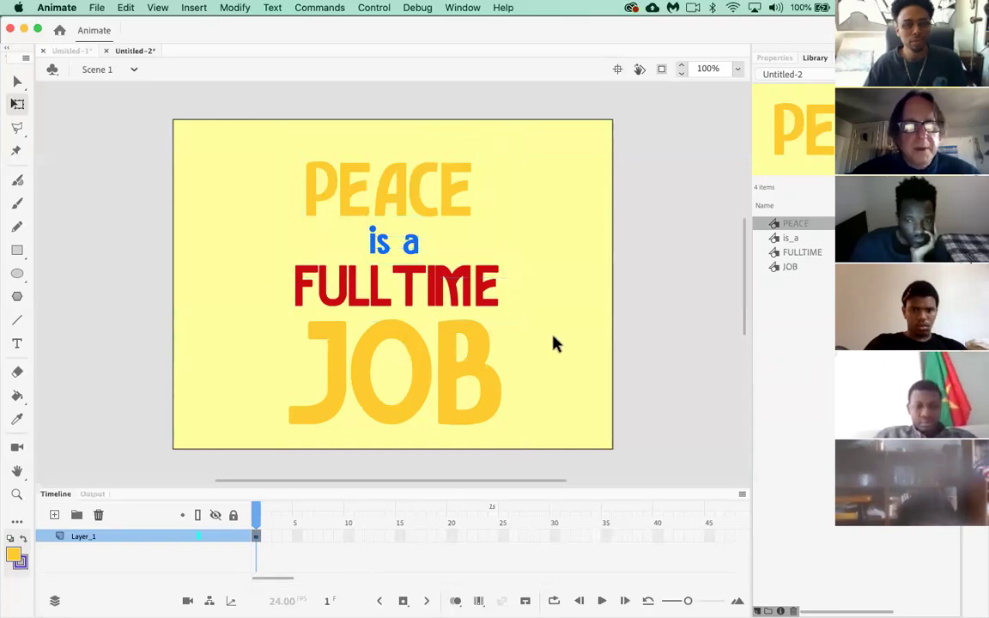
left_click_drag(231, 127, 543, 459)
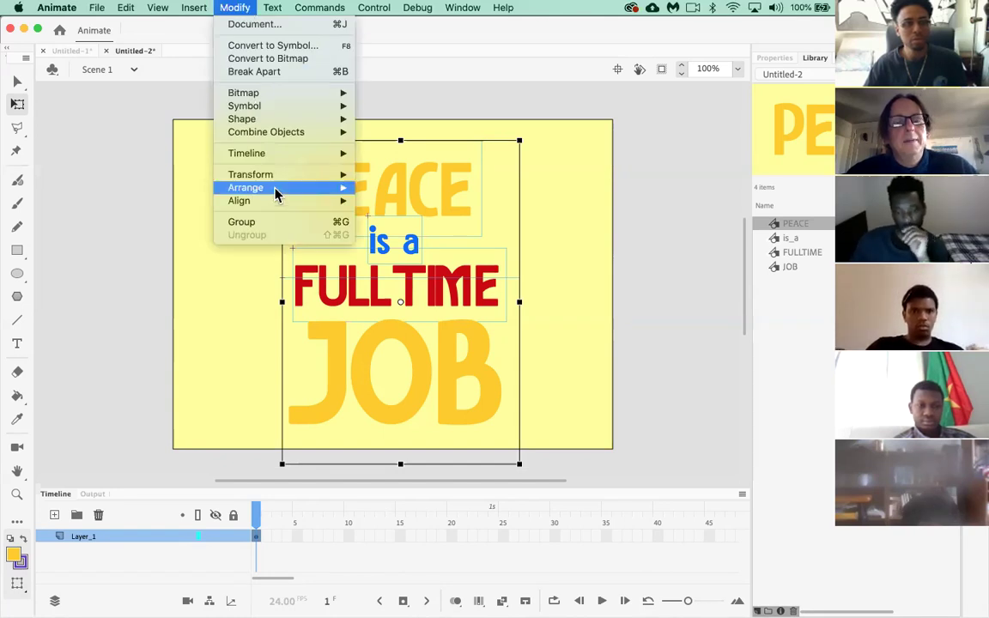
mouse_move(278, 157)
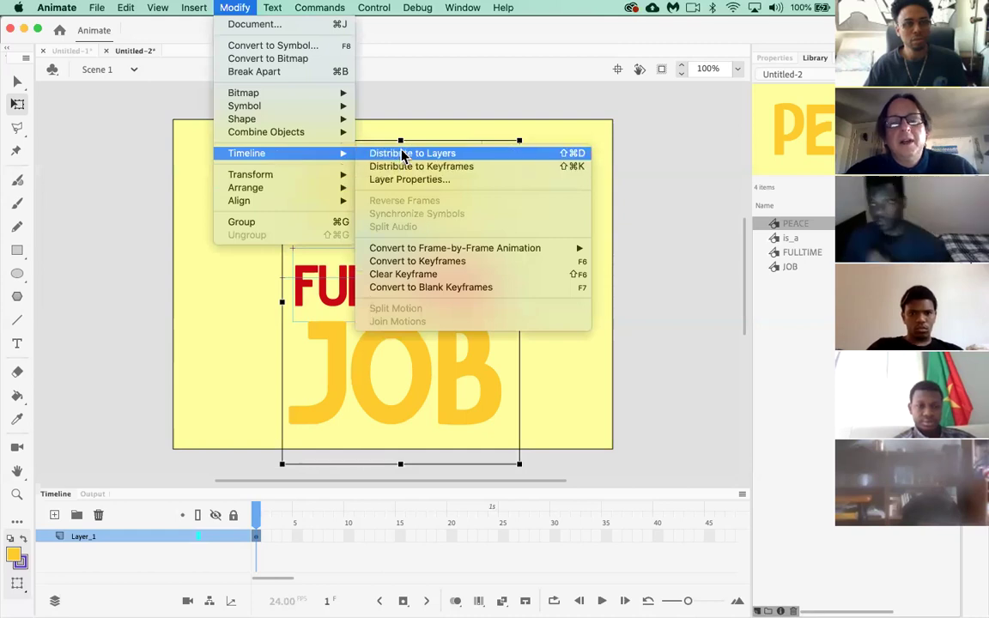
left_click(568, 155)
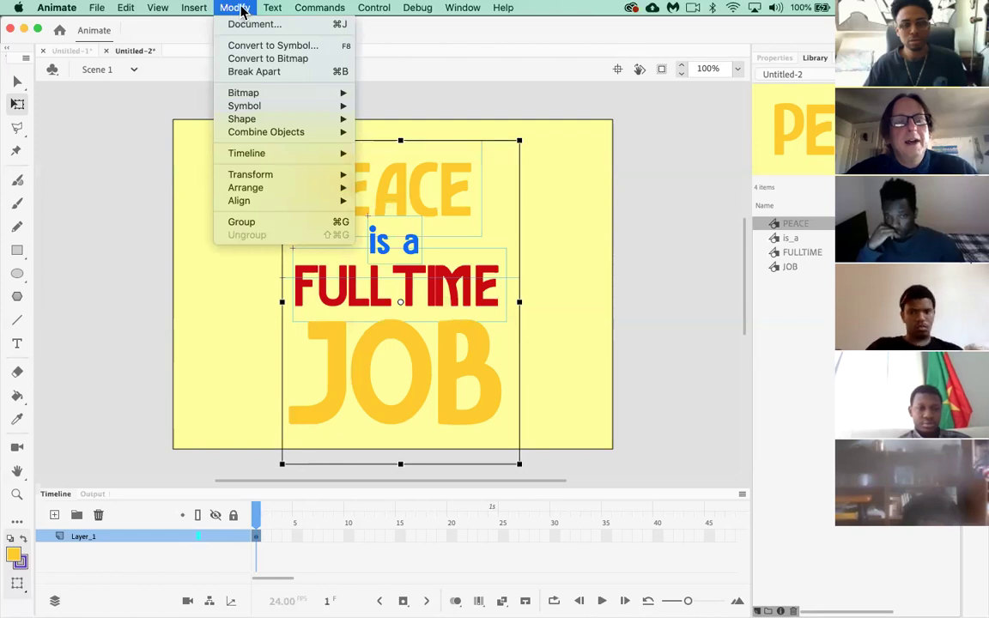
mouse_move(246, 152)
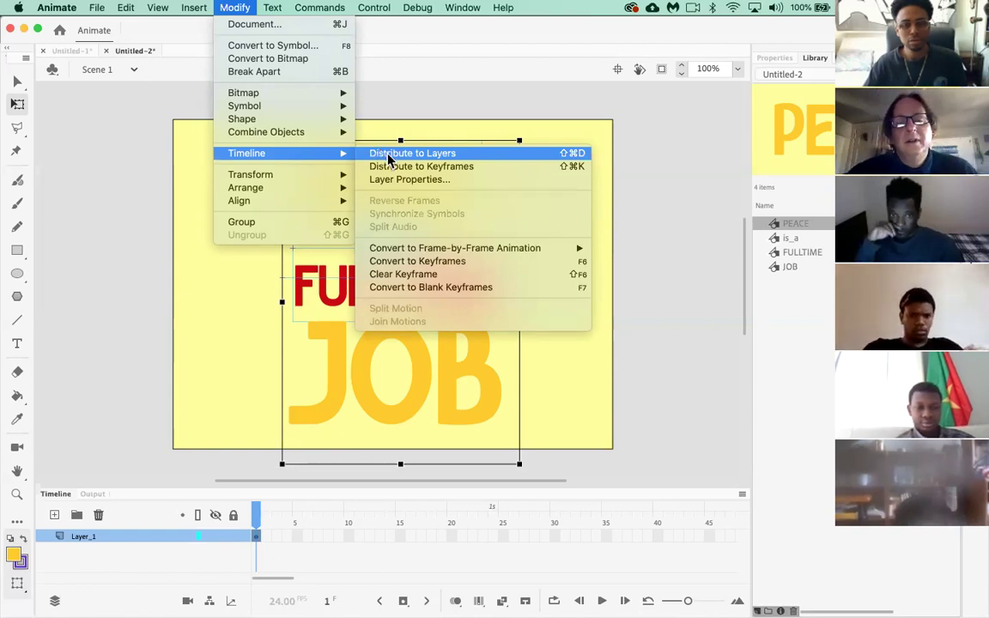
left_click(382, 157)
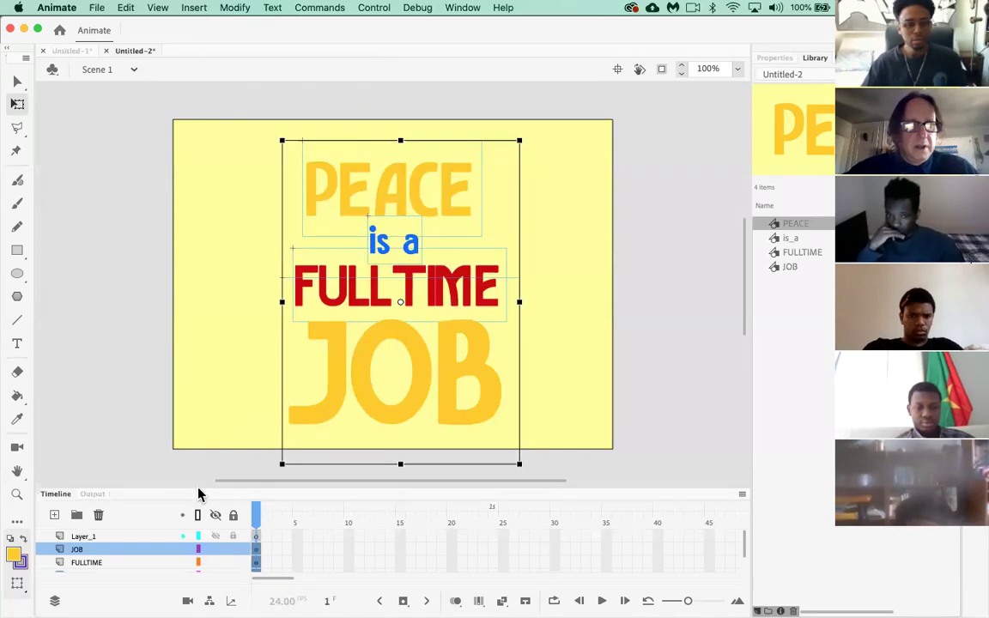
Step: Enlarge the timeline area to show all layers and delete the empty Layer_1
left_click_drag(201, 490, 211, 403)
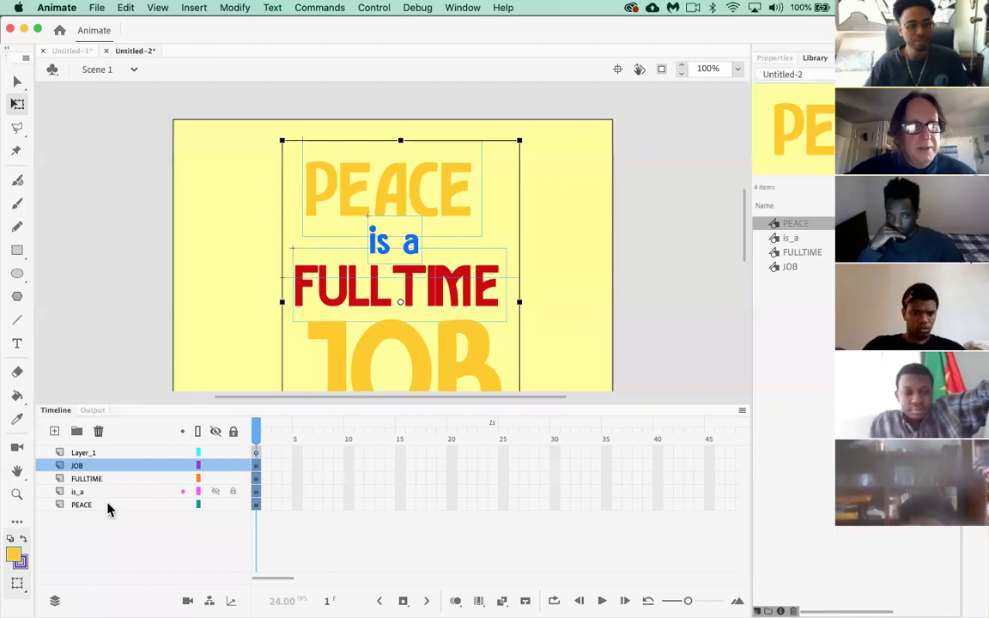
left_click(108, 453)
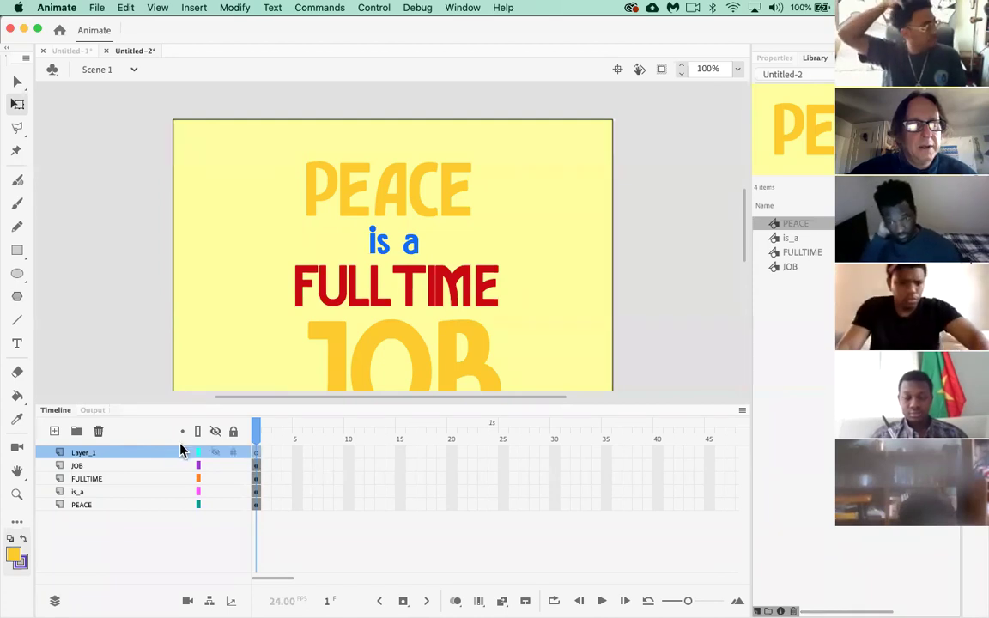
left_click(99, 432)
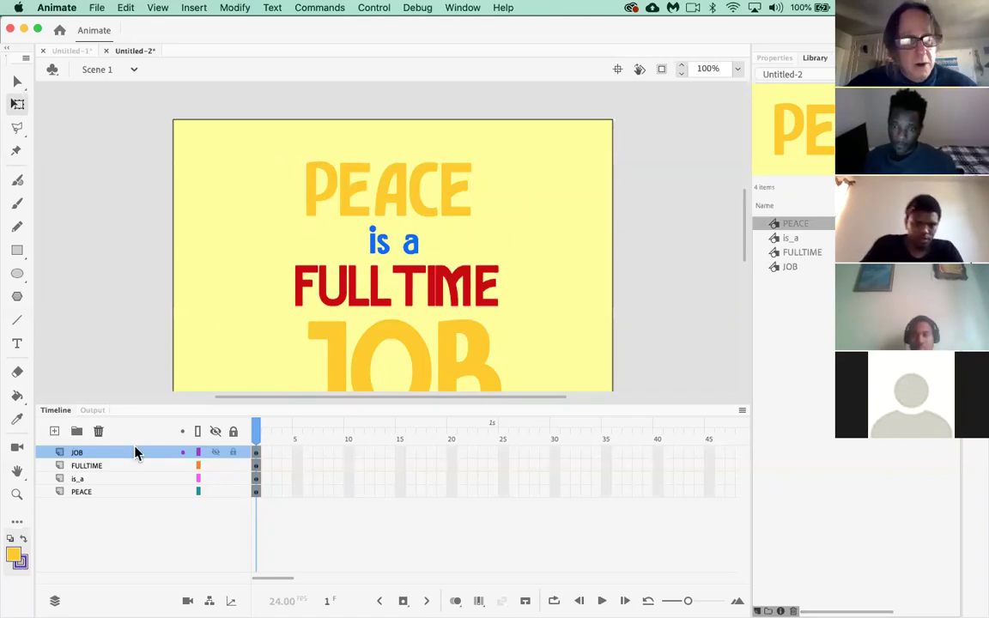
Step: Reorder the layers from top to bottom as PEACE, is_a, FULLTIME and JOB
left_click(117, 496)
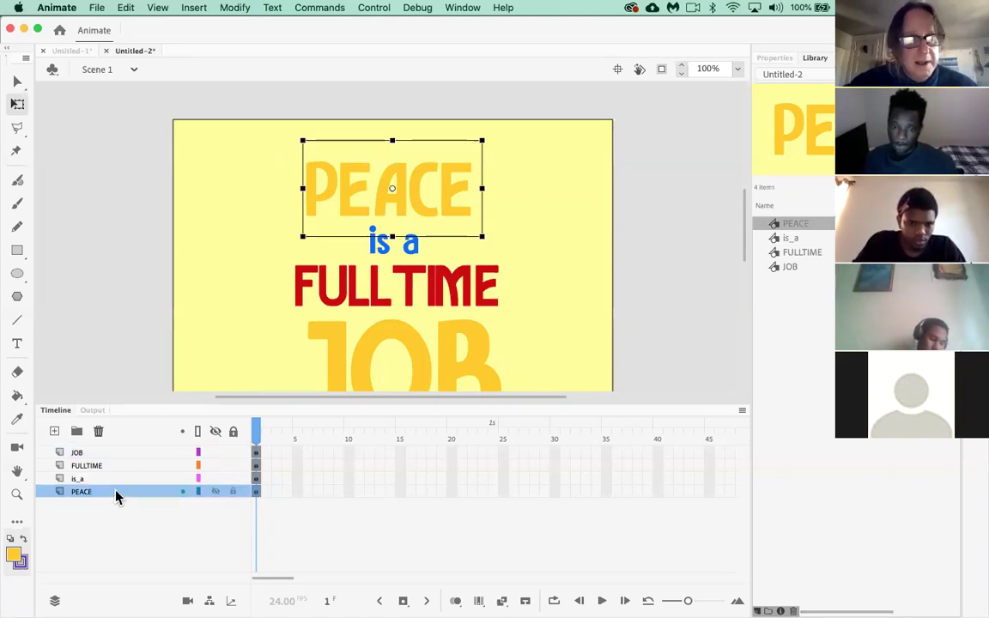
left_click_drag(117, 496, 119, 454)
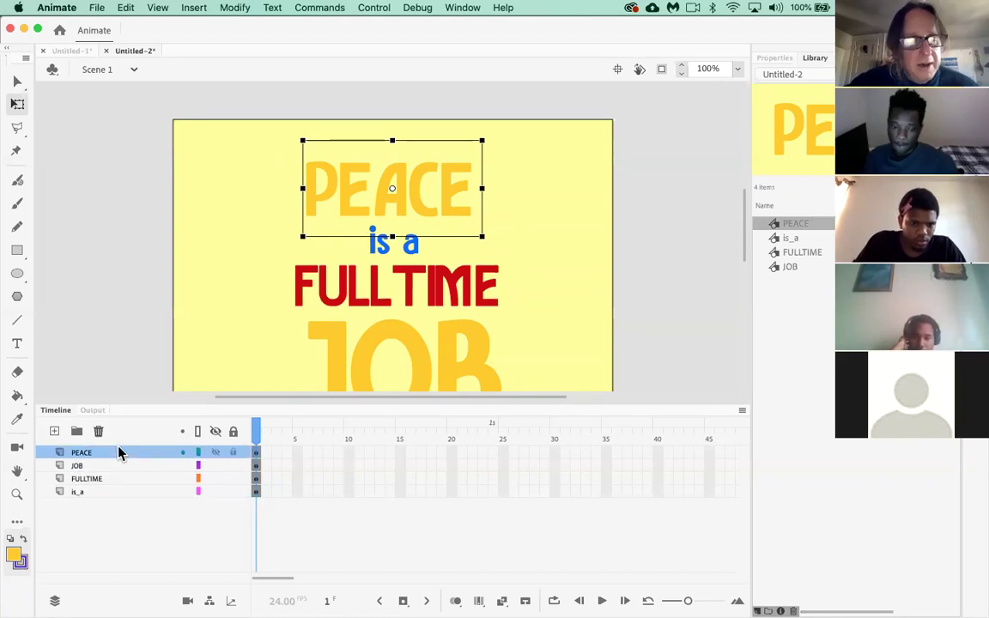
left_click(121, 493)
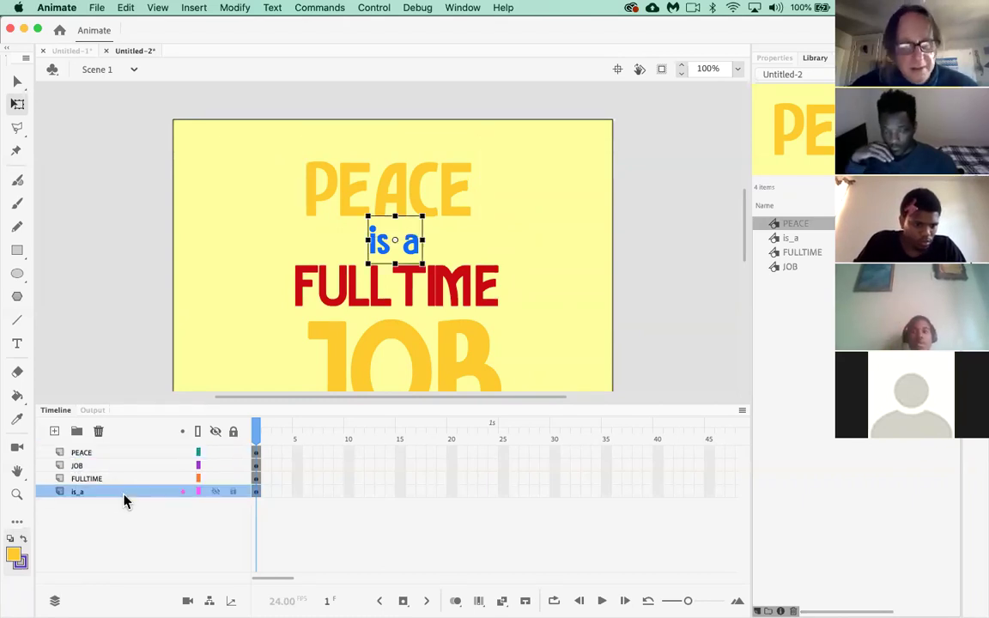
left_click_drag(123, 495, 121, 472)
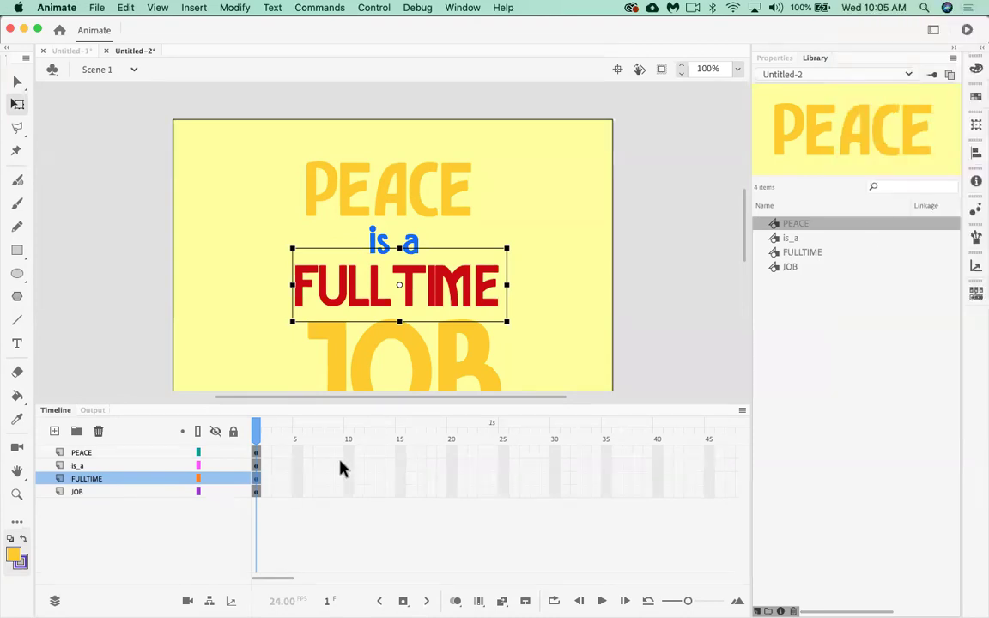
Step: Extend the PEACE layer to frame 100 by inserting a frame there
left_click(400, 479)
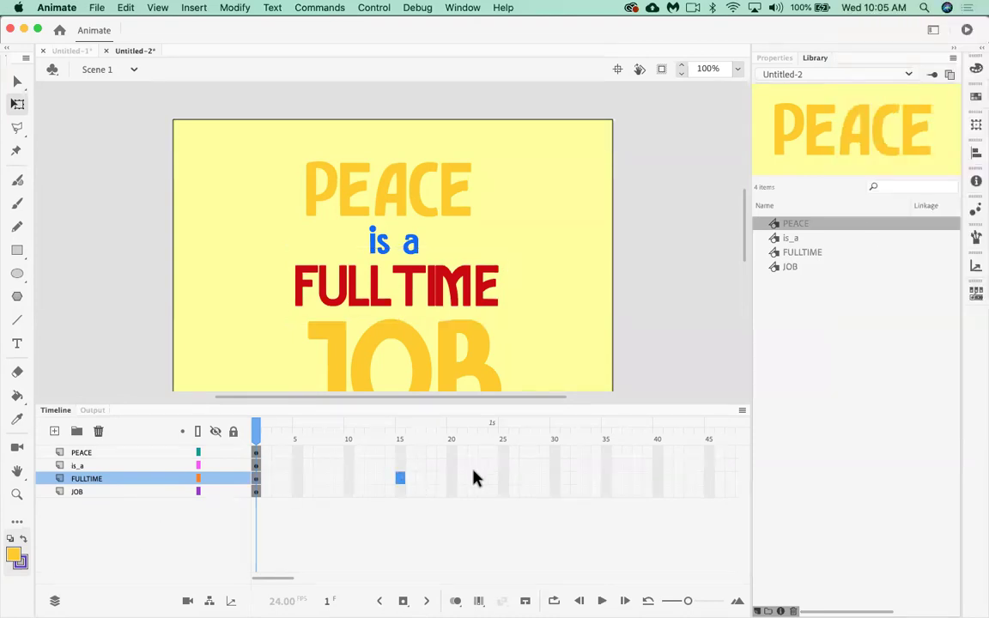
scroll(478, 496, "right", 5)
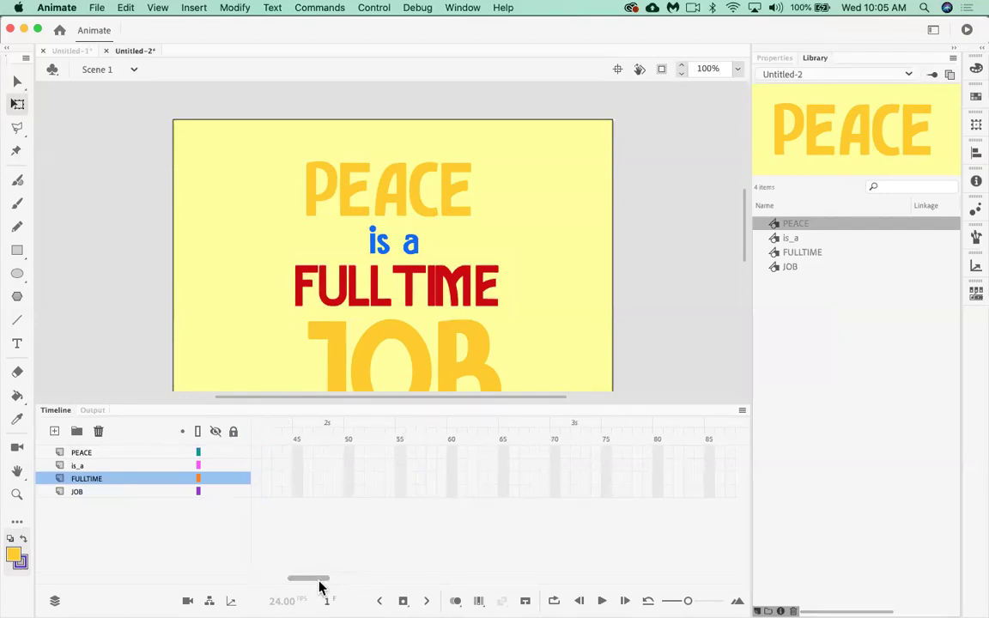
left_click_drag(320, 584, 382, 582)
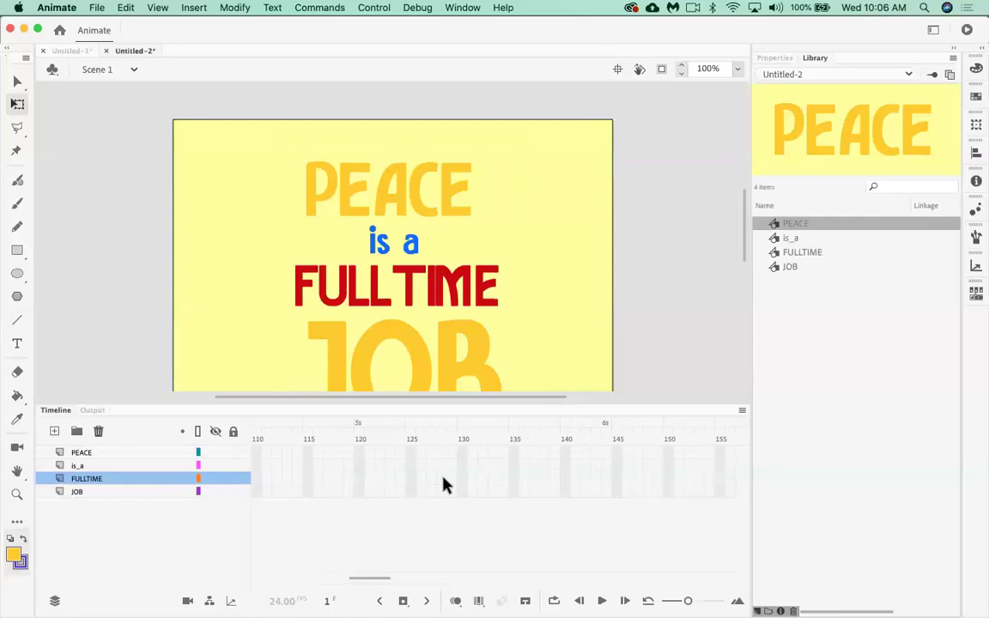
scroll(444, 486, "left", 3)
scroll(444, 485, "right", 4)
scroll(444, 486, "right", 2)
scroll(444, 485, "left", 4)
scroll(444, 485, "left", 3)
left_click(360, 452)
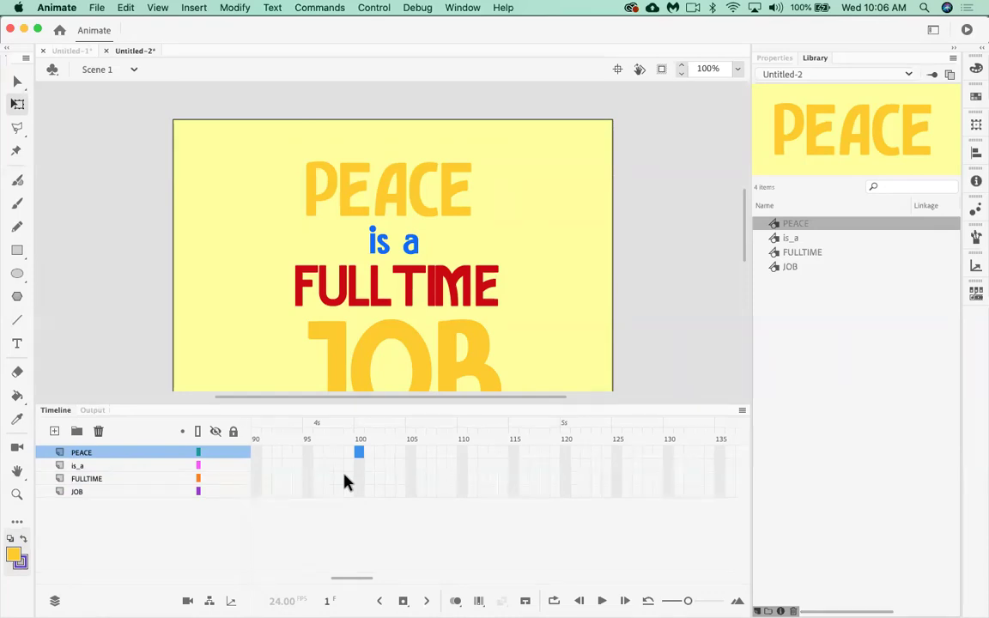
key("F5")
Step: Insert frames at frame 100 on the is_a, FULLTIME and JOB layers to extend them
left_click(361, 469)
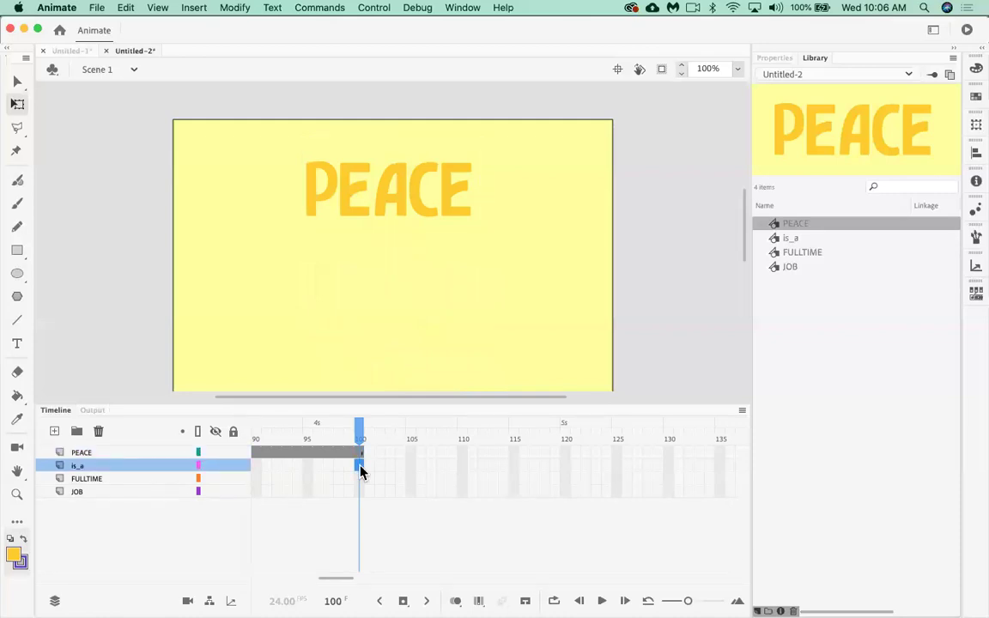
key("F5")
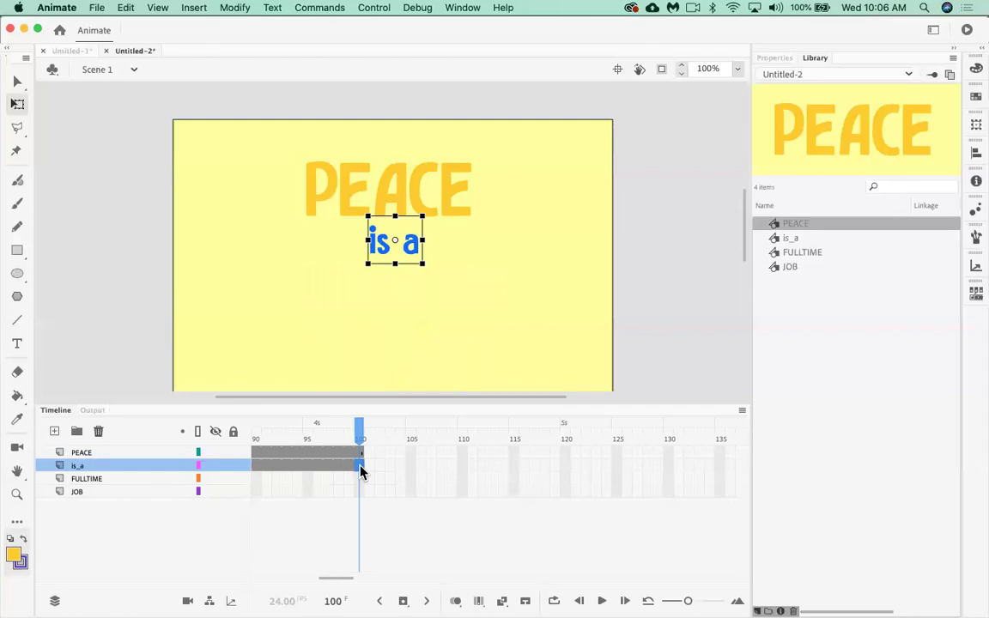
left_click(362, 483)
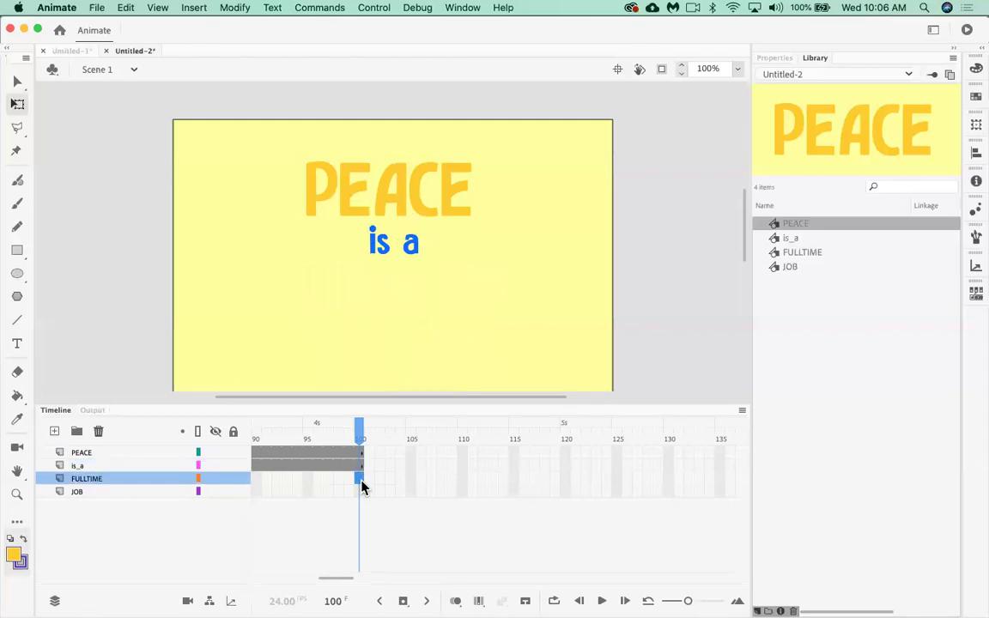
key("F5")
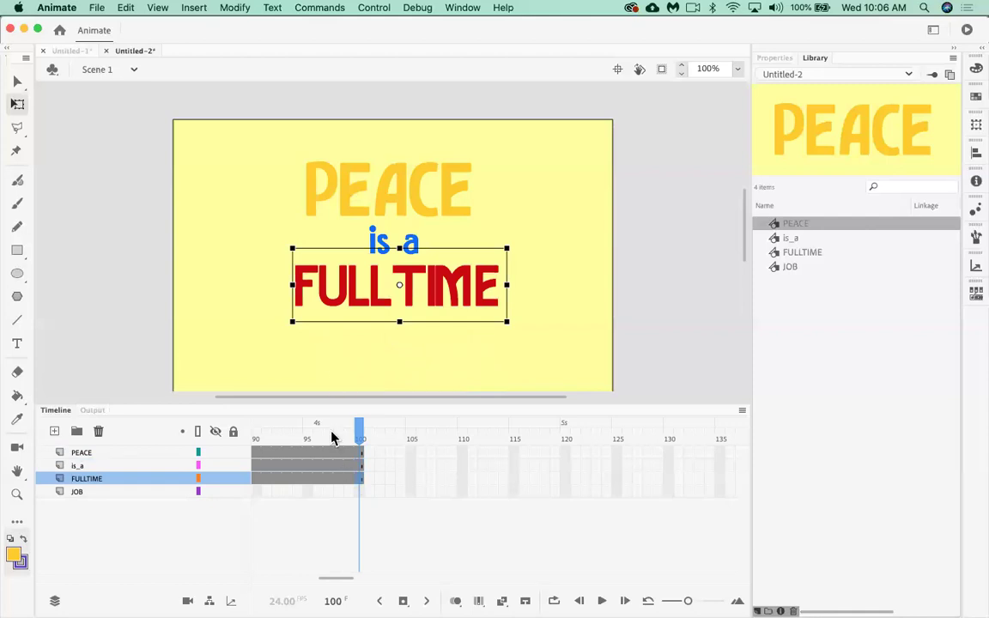
left_click(359, 493)
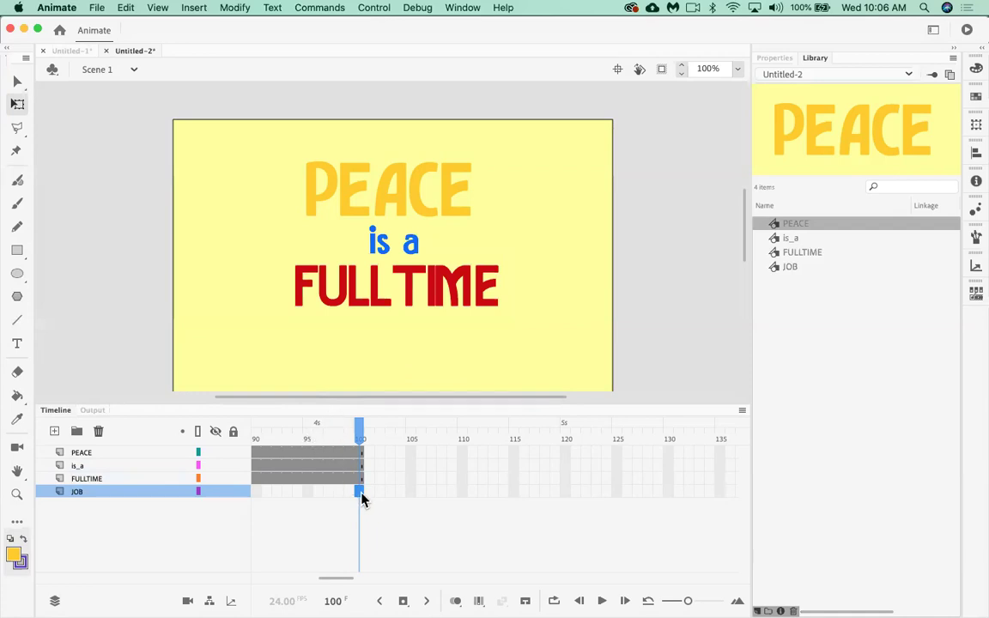
key("F5")
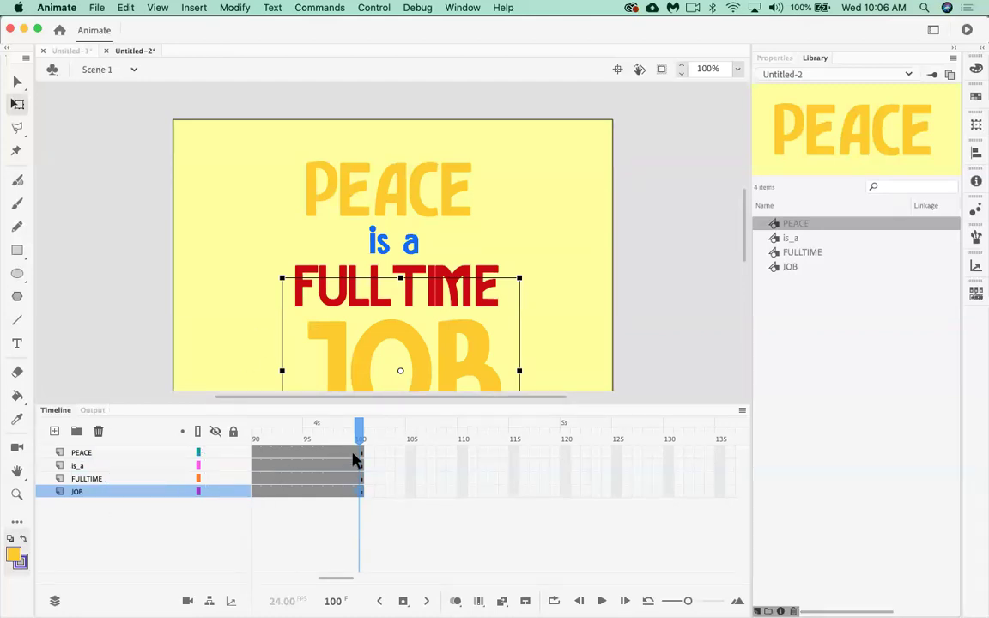
Step: Return the playhead to frame 1 and create a classic tween on the PEACE layer
scroll(350, 523, "left", 10)
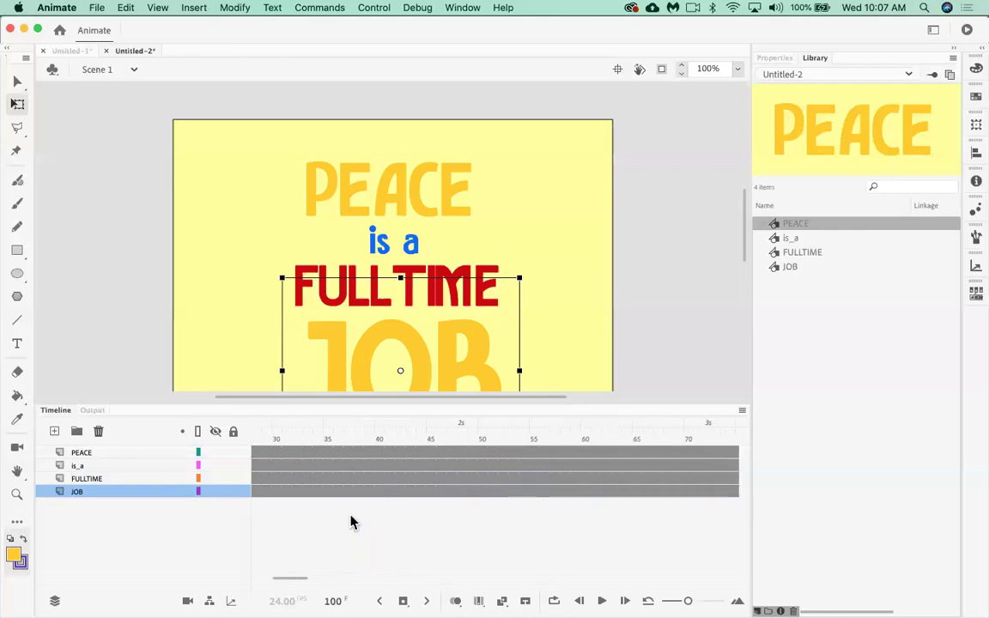
left_click_drag(300, 441, 228, 435)
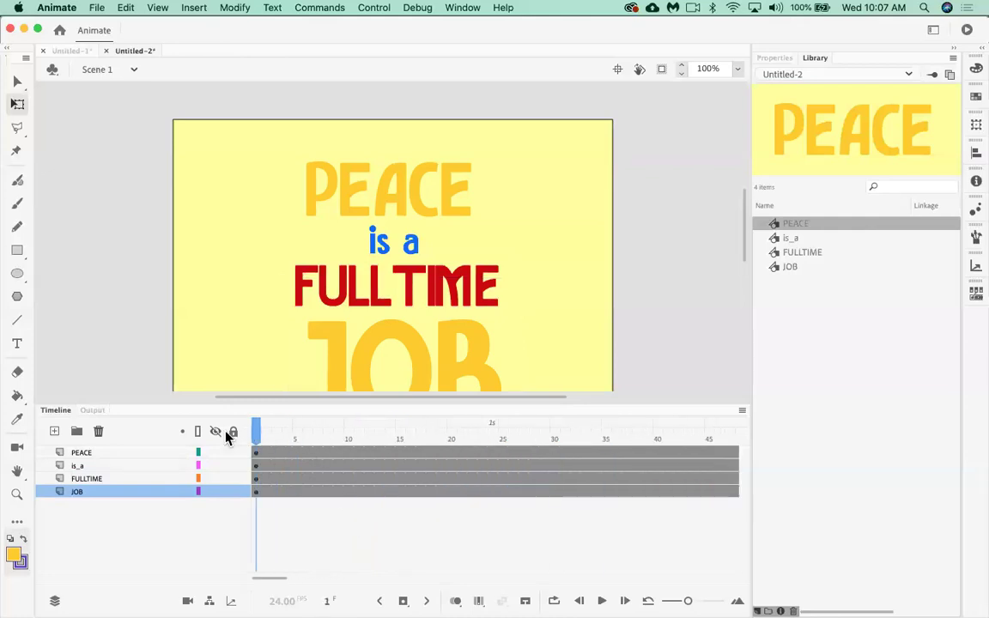
left_click_drag(279, 581, 238, 573)
left_click(258, 452)
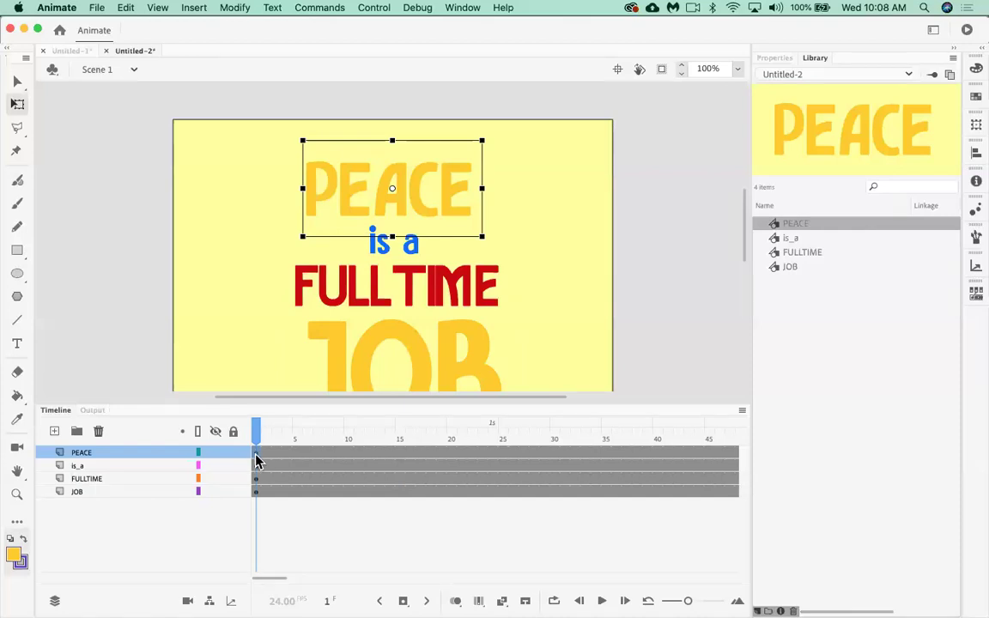
right_click(255, 461)
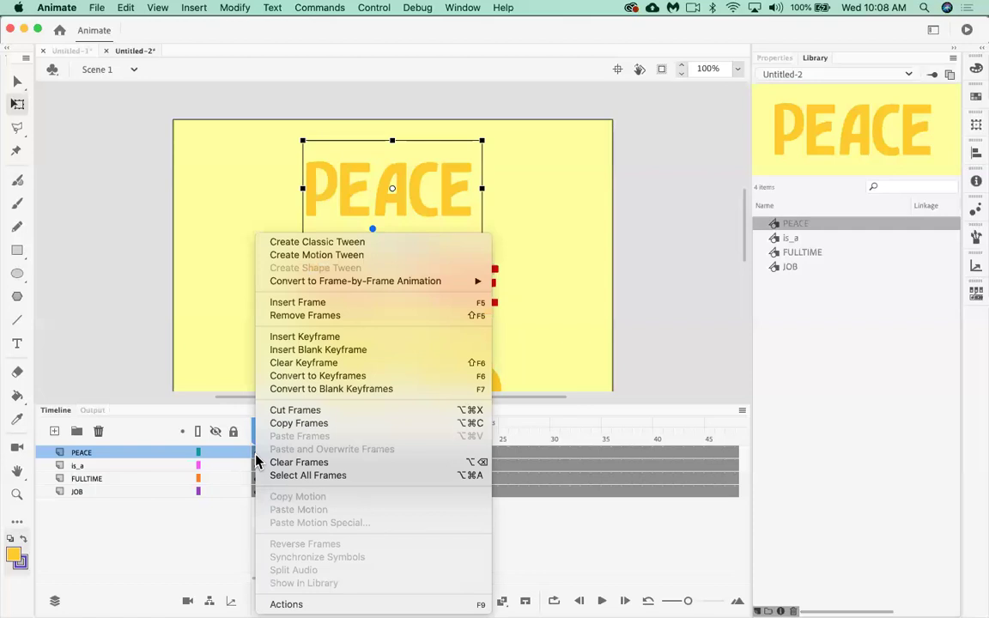
left_click(164, 388)
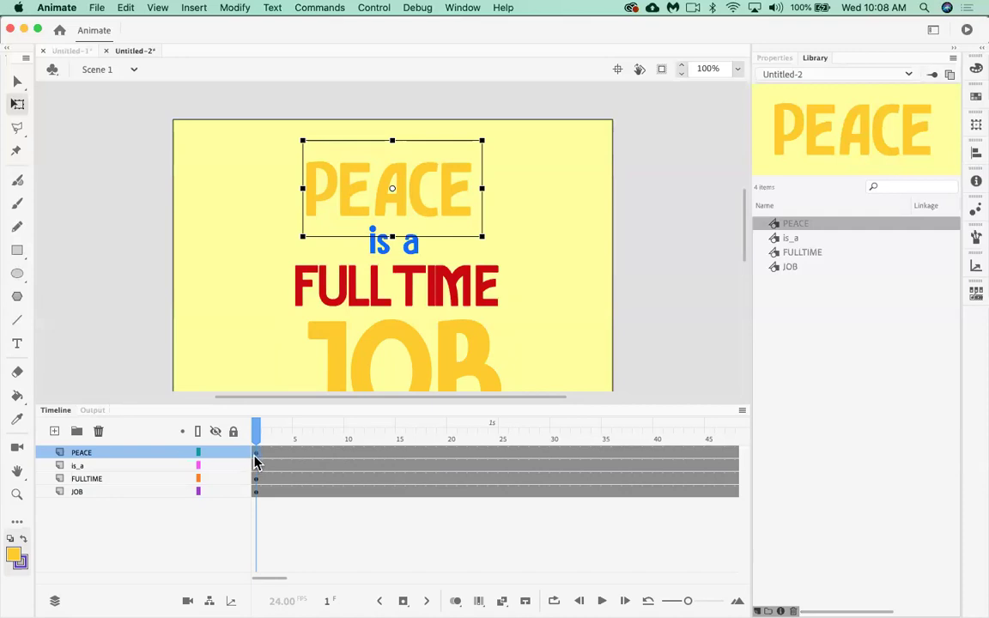
right_click(256, 461)
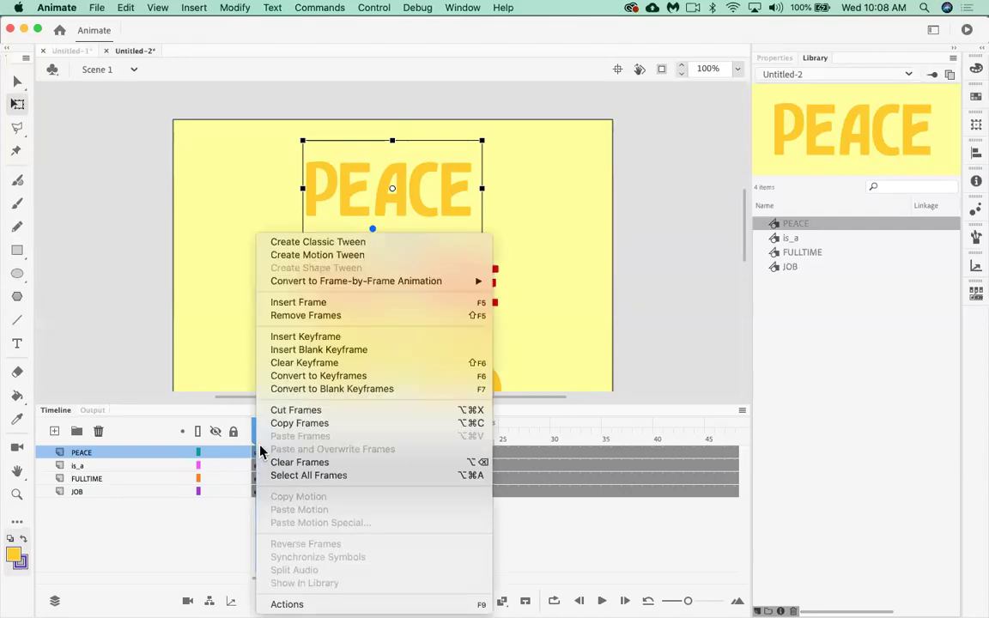
left_click(335, 243)
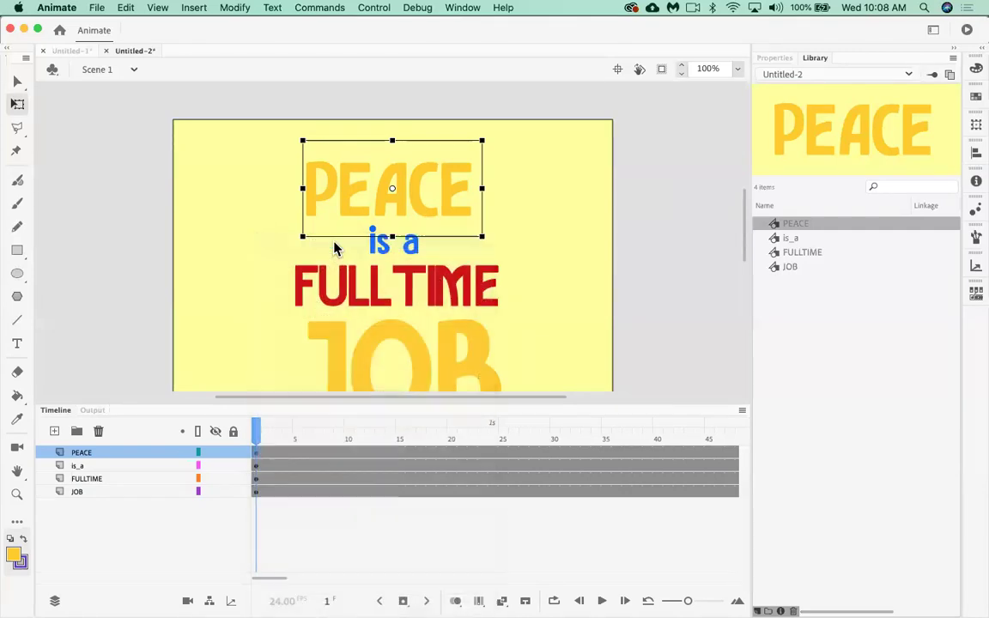
Step: Create classic tweens from frame 1 on the is_a, FULLTIME and JOB layers
left_click(257, 468)
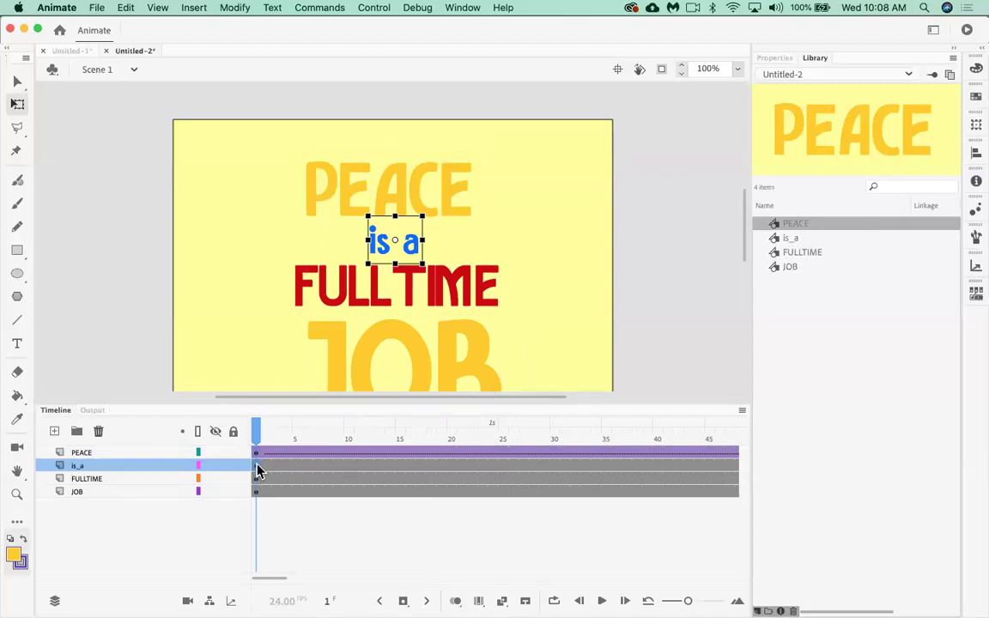
right_click(257, 467)
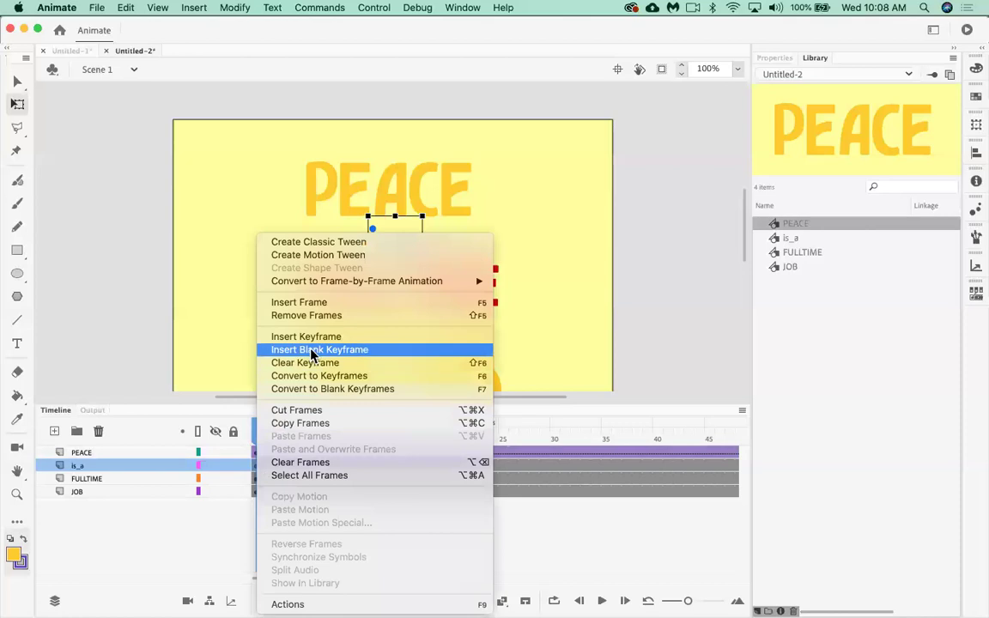
left_click(349, 243)
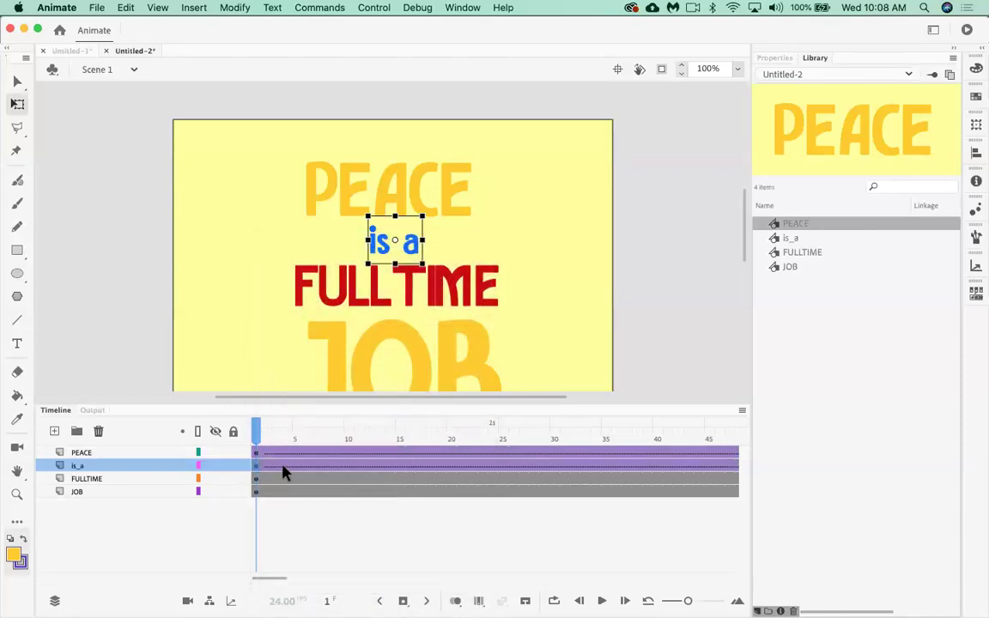
left_click(257, 480)
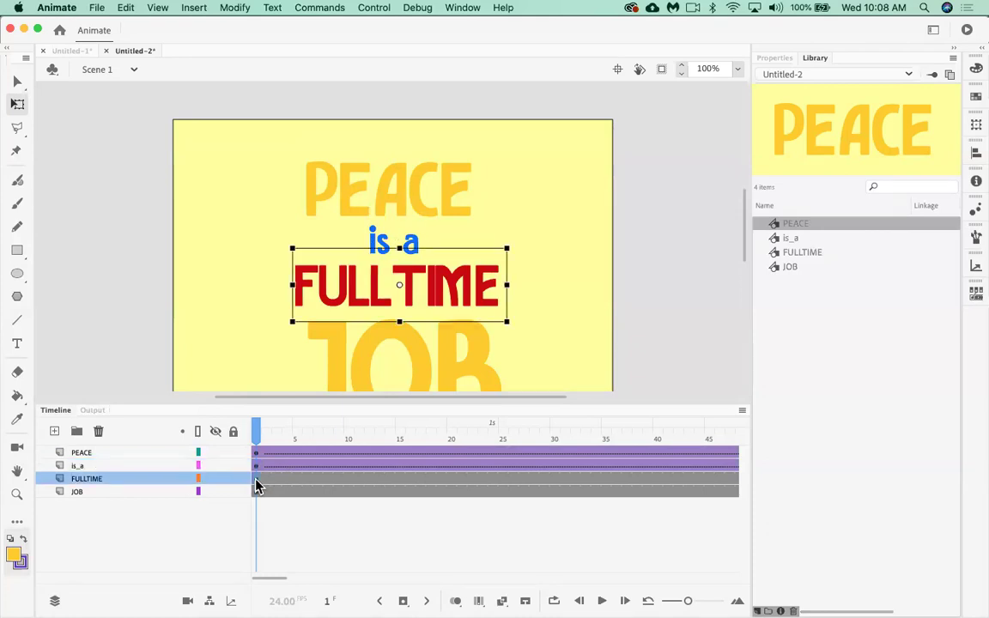
right_click(258, 486)
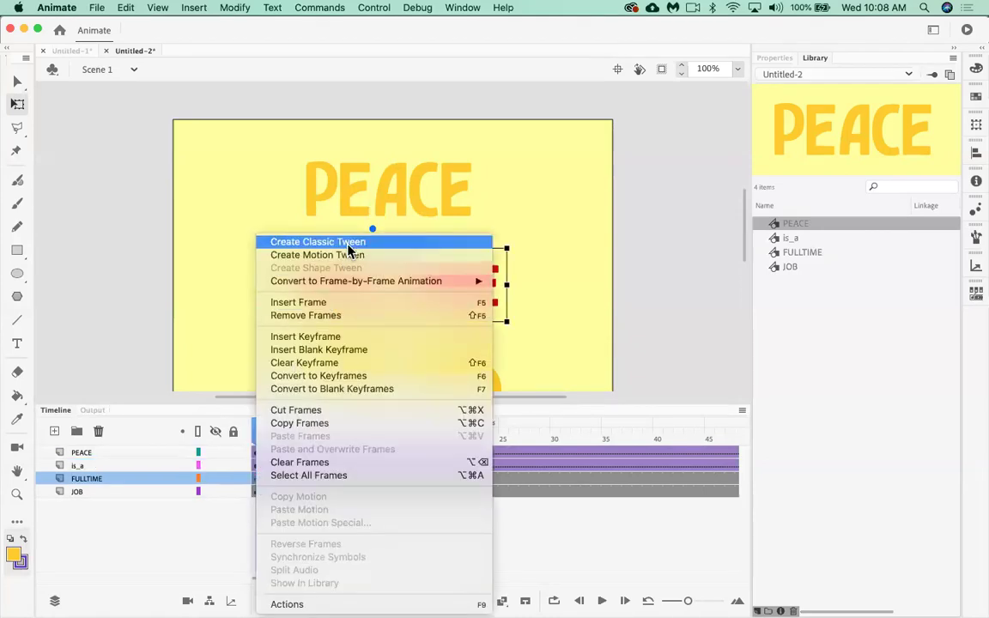
left_click(264, 244)
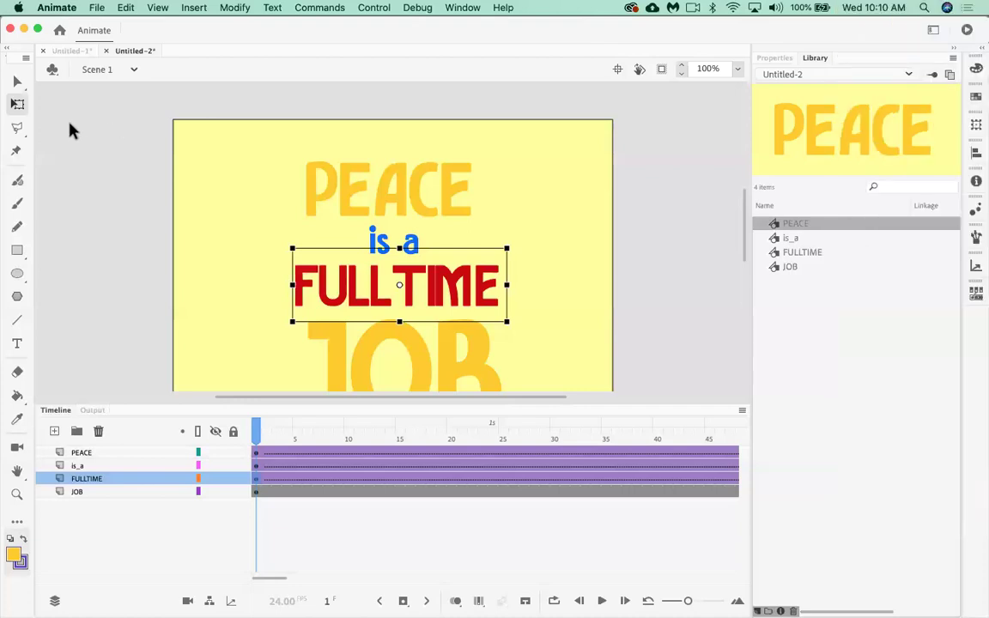
left_click(256, 494)
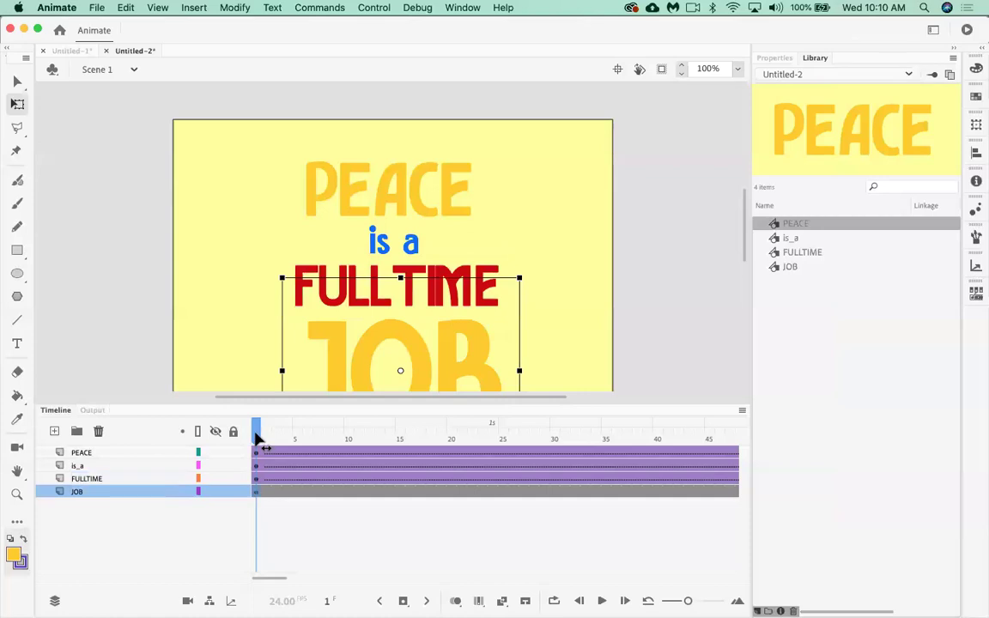
right_click(256, 494)
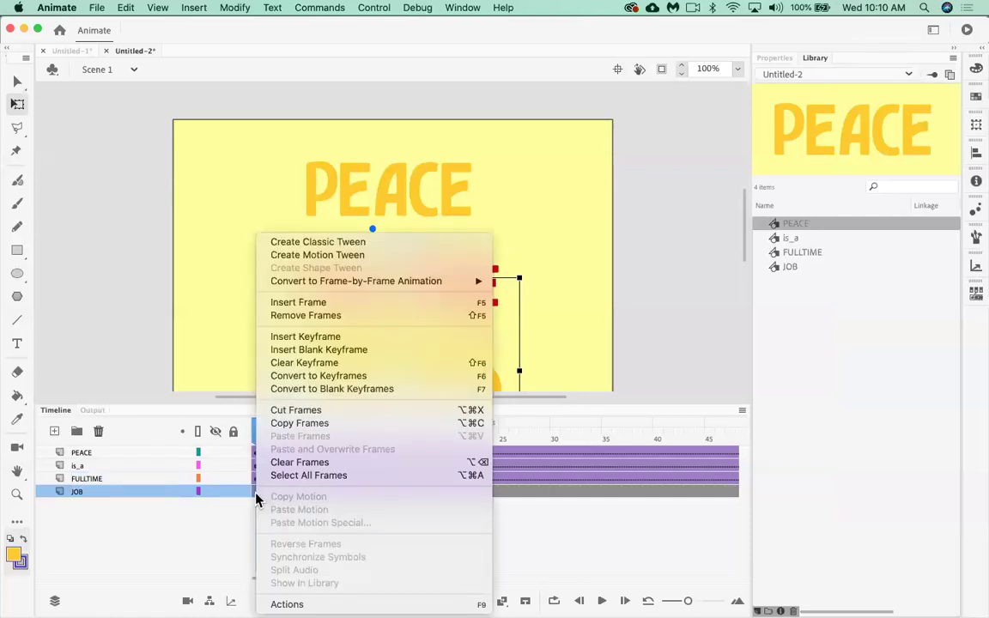
left_click(337, 244)
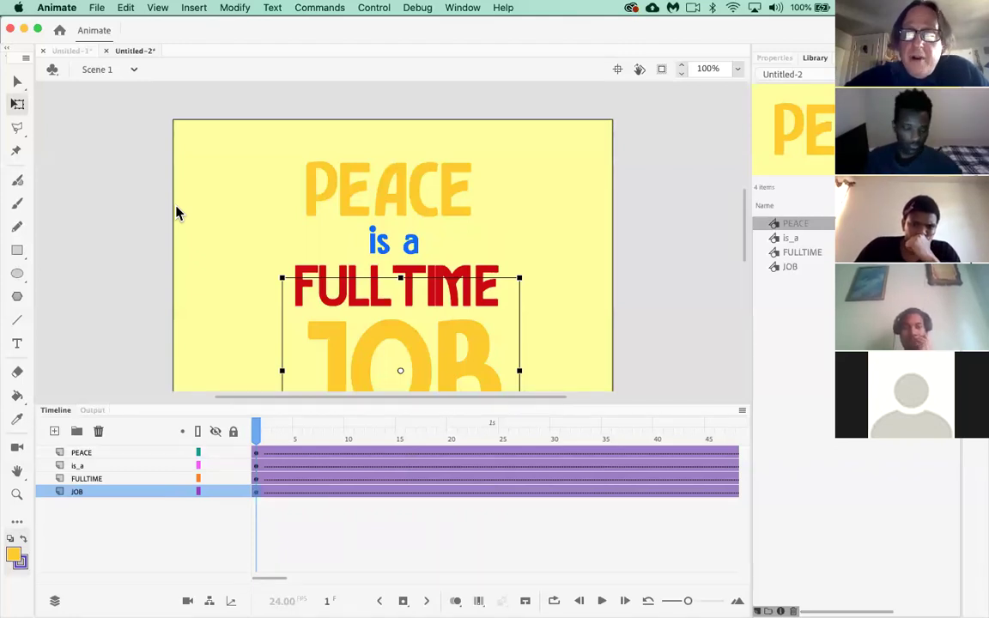
Step: Check the tween spans on the four word layers from frame 1 through frame 100
scroll(436, 262, "up", 5)
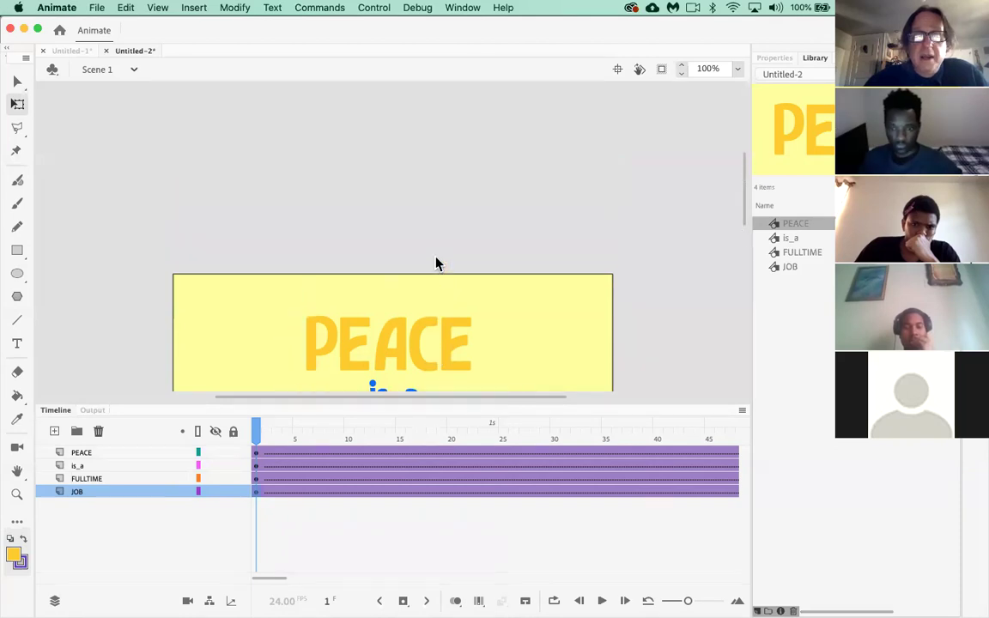
scroll(436, 262, "down", 2)
scroll(435, 263, "right", 2)
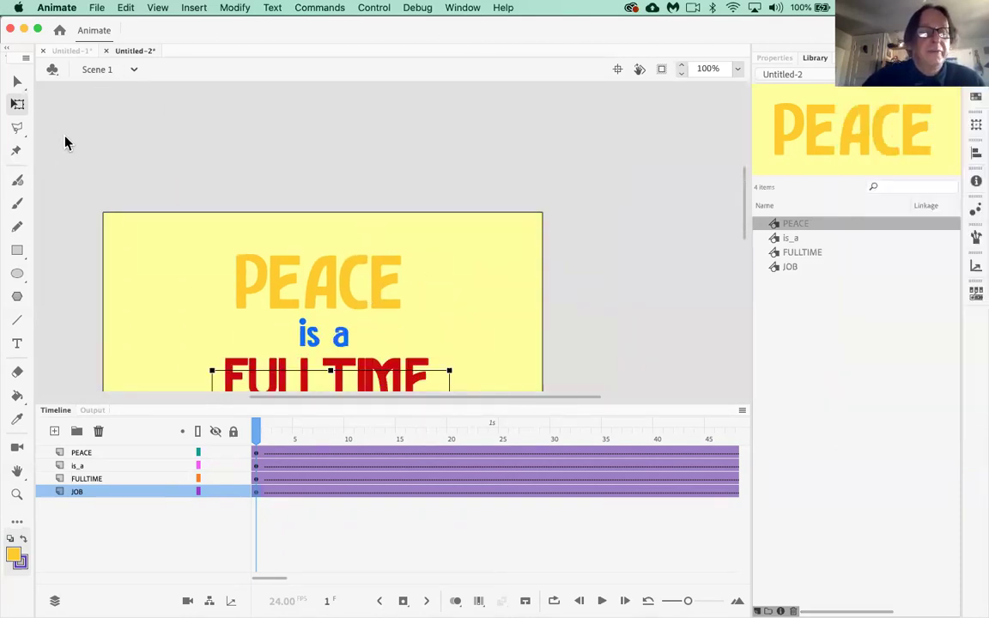
left_click_drag(315, 435, 412, 436)
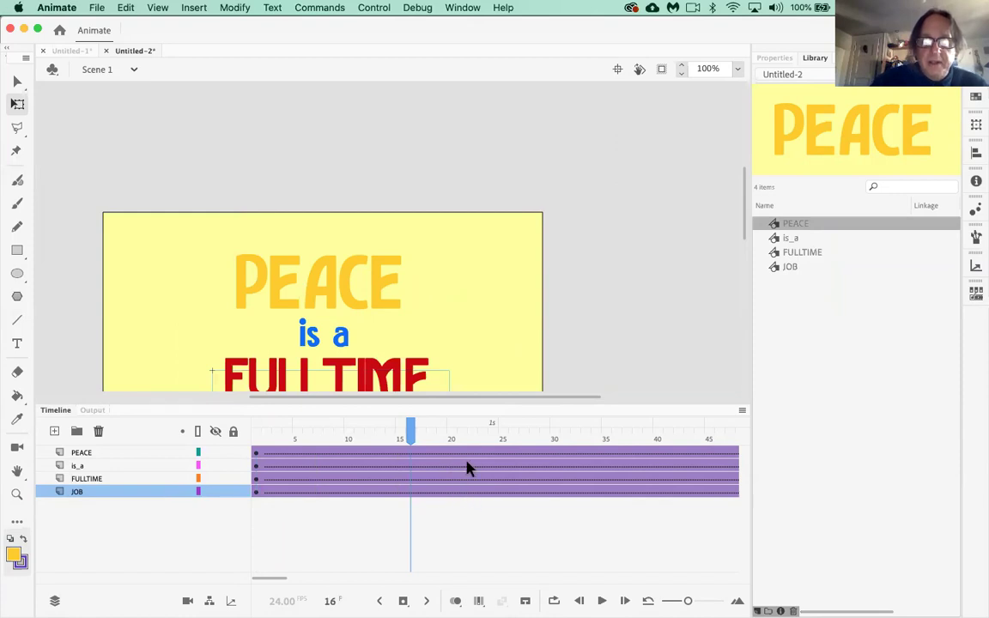
scroll(463, 492, "right", 10)
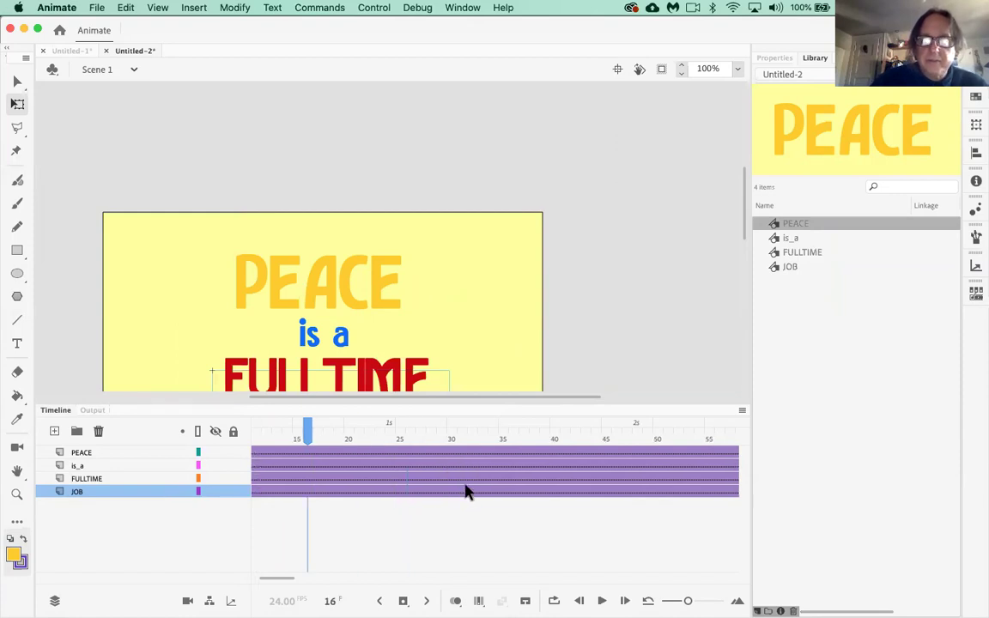
scroll(466, 492, "right", 5)
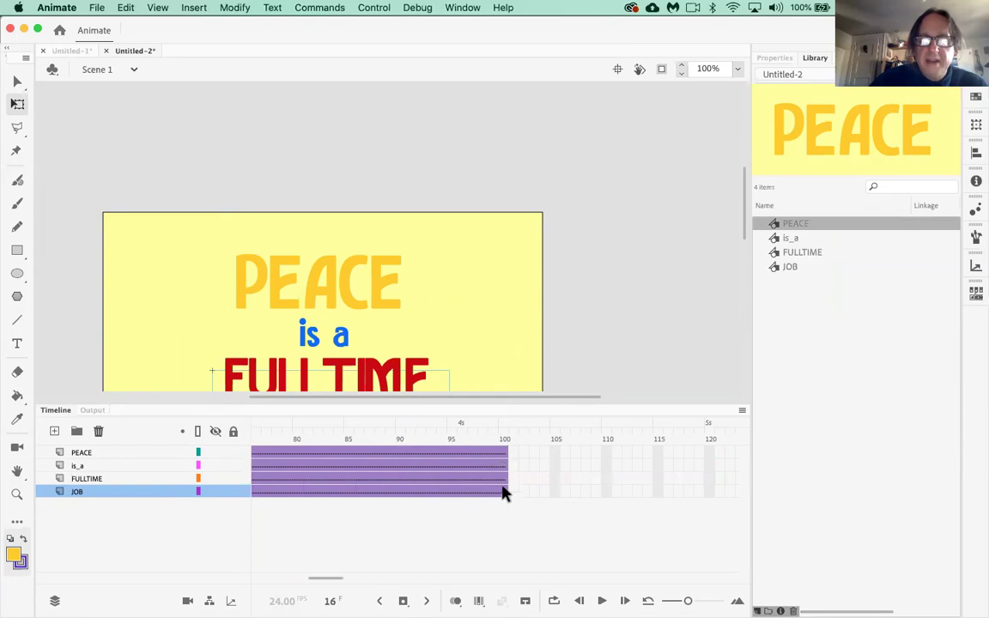
left_click(506, 455)
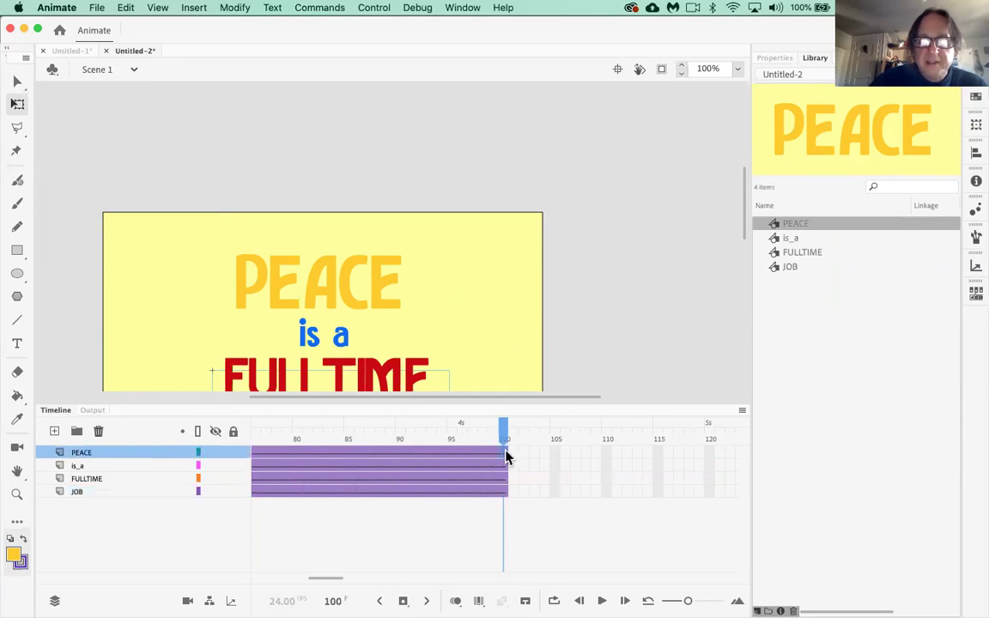
left_click(504, 468)
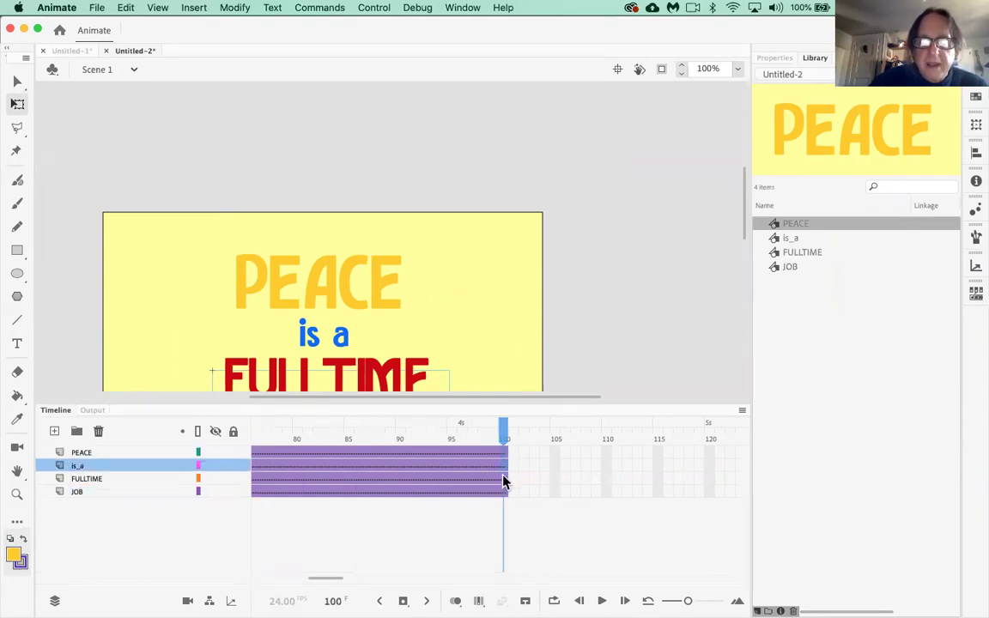
left_click(505, 479)
left_click(504, 495)
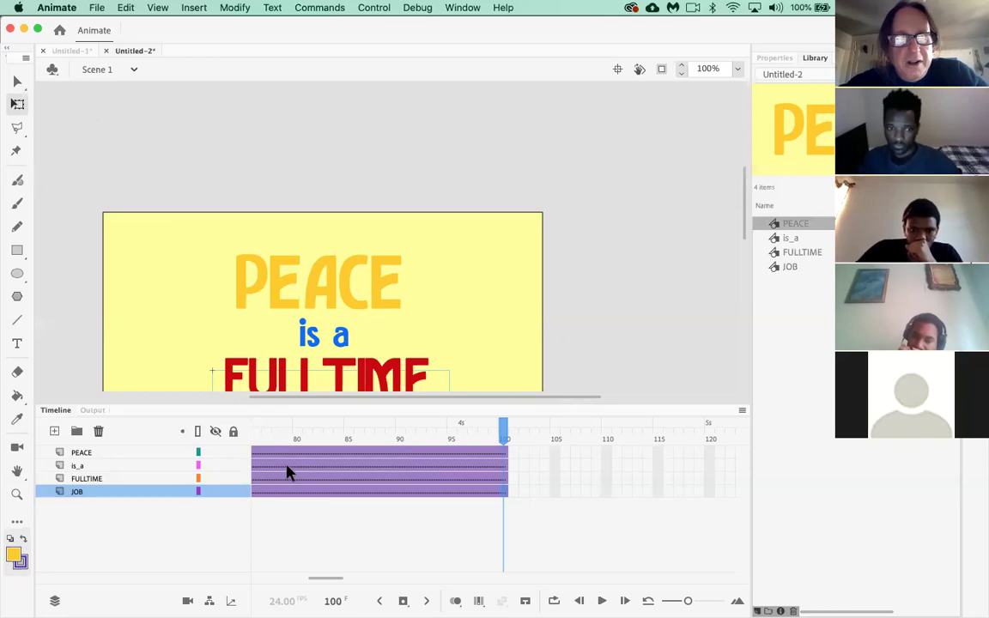
Step: Insert keyframes at frame 100 on the PEACE, is_a, FULLTIME and JOB layers
left_click(504, 458)
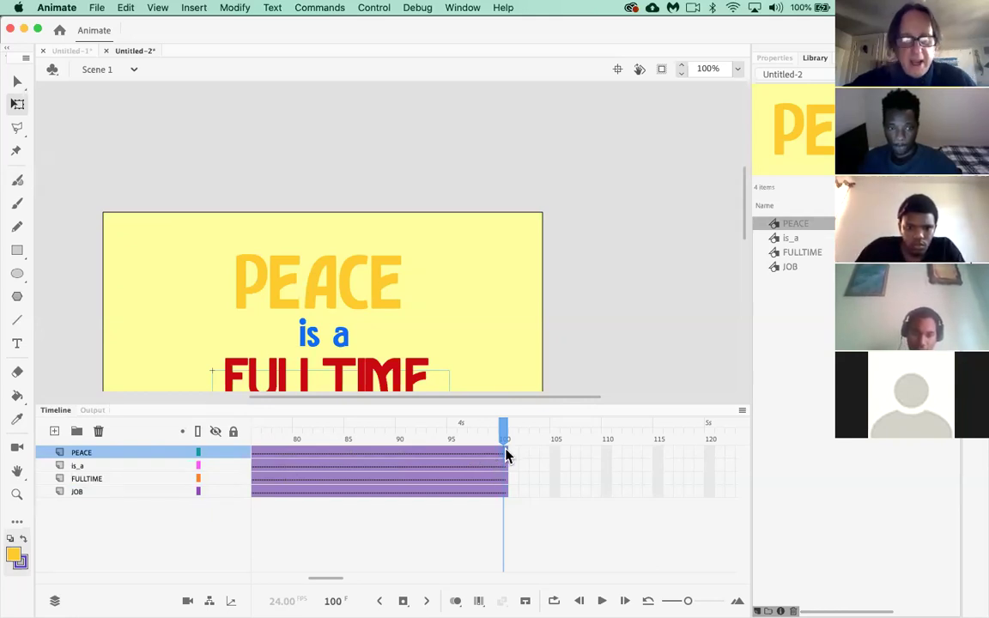
key("F6")
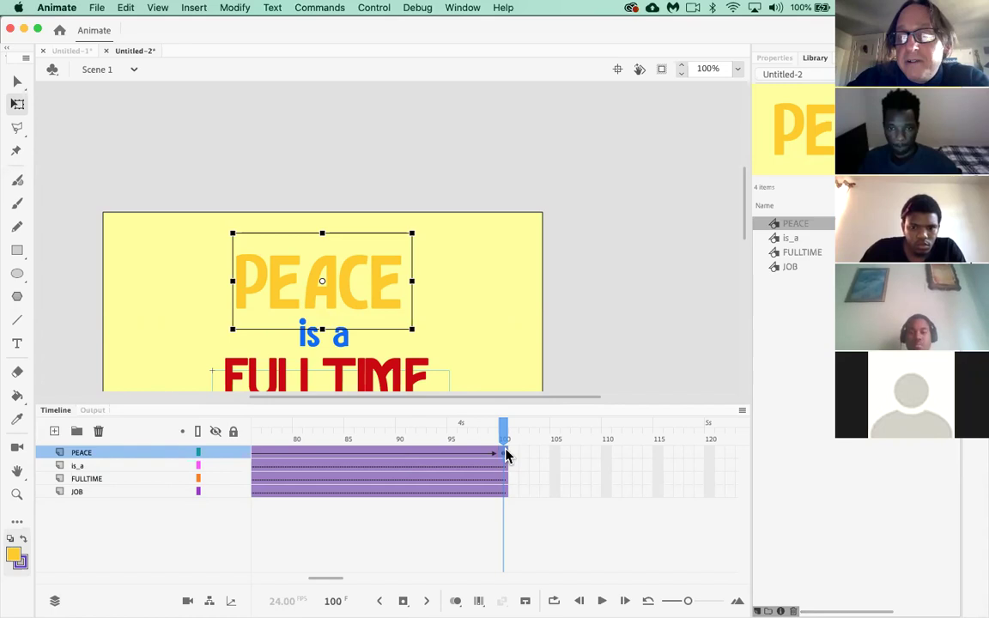
left_click(504, 471)
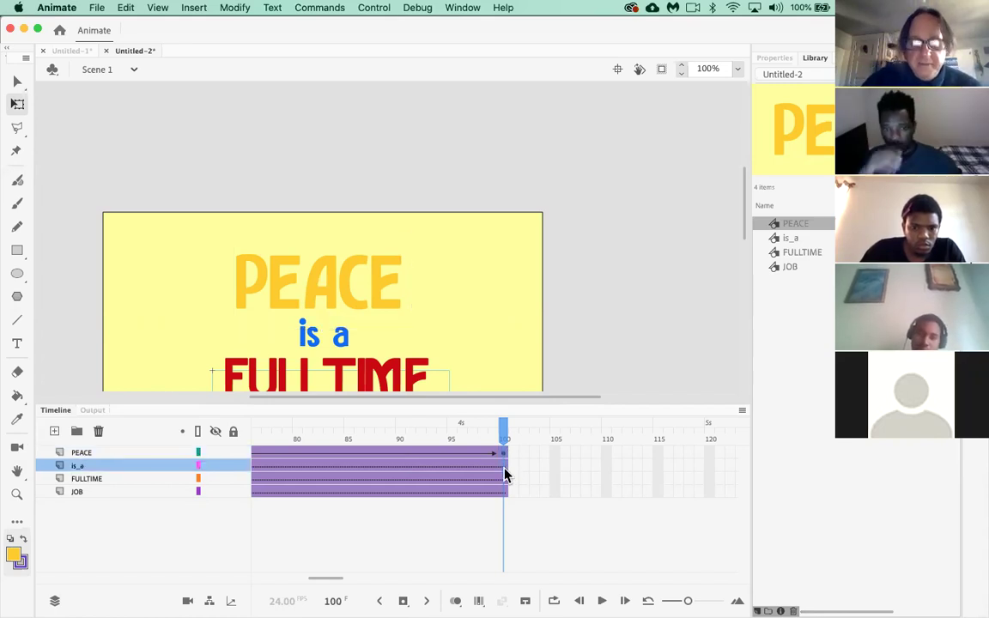
left_click(505, 468)
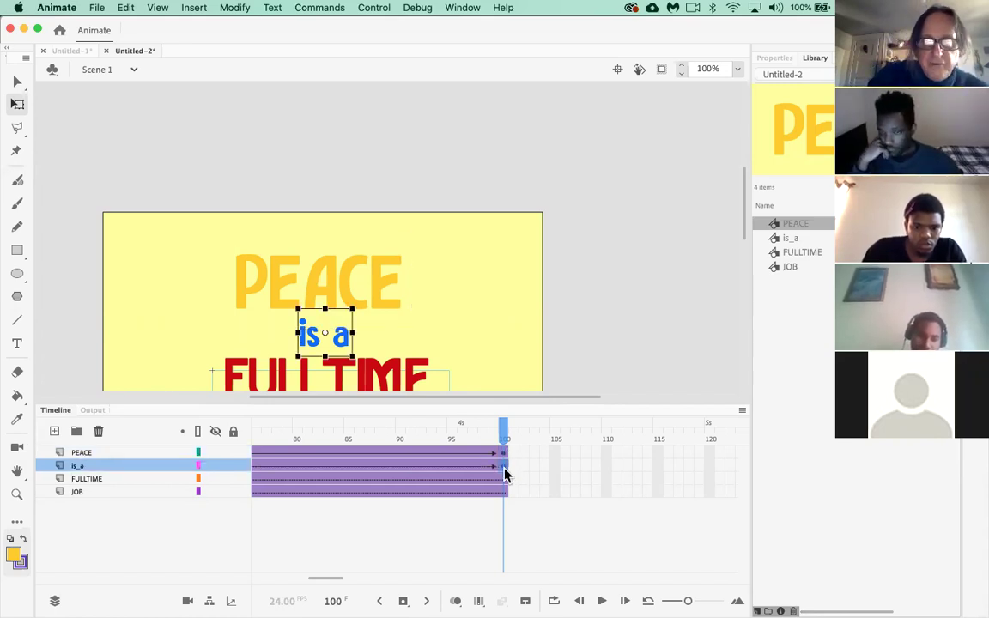
left_click(505, 479)
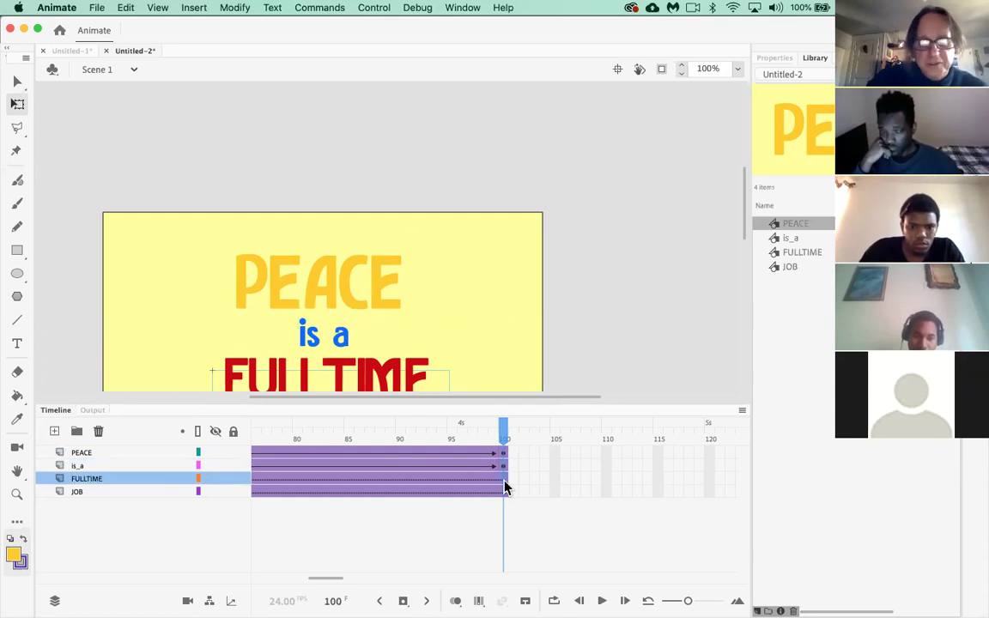
left_click(505, 498)
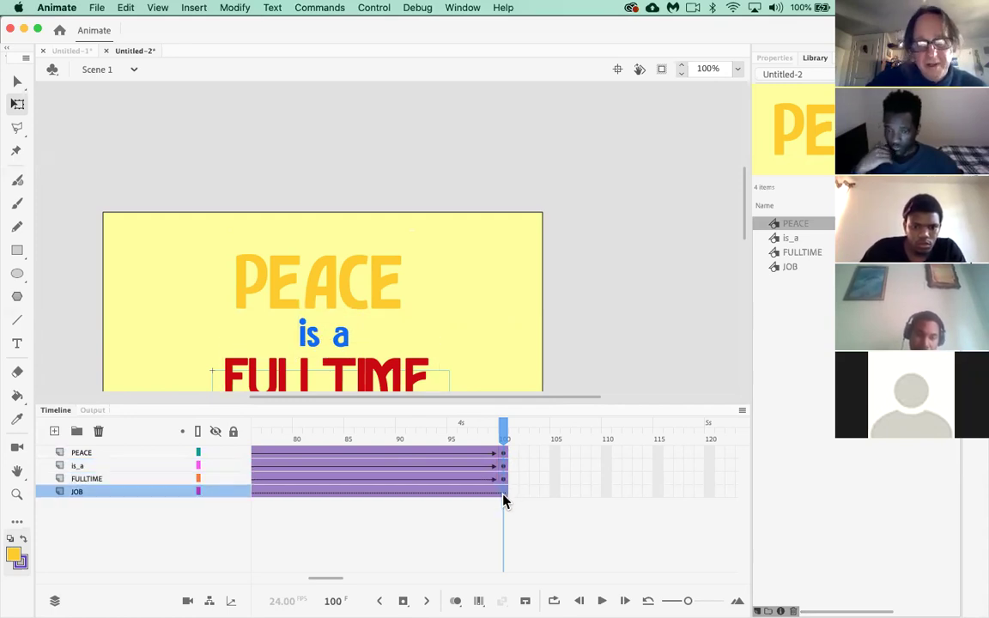
left_click(505, 498)
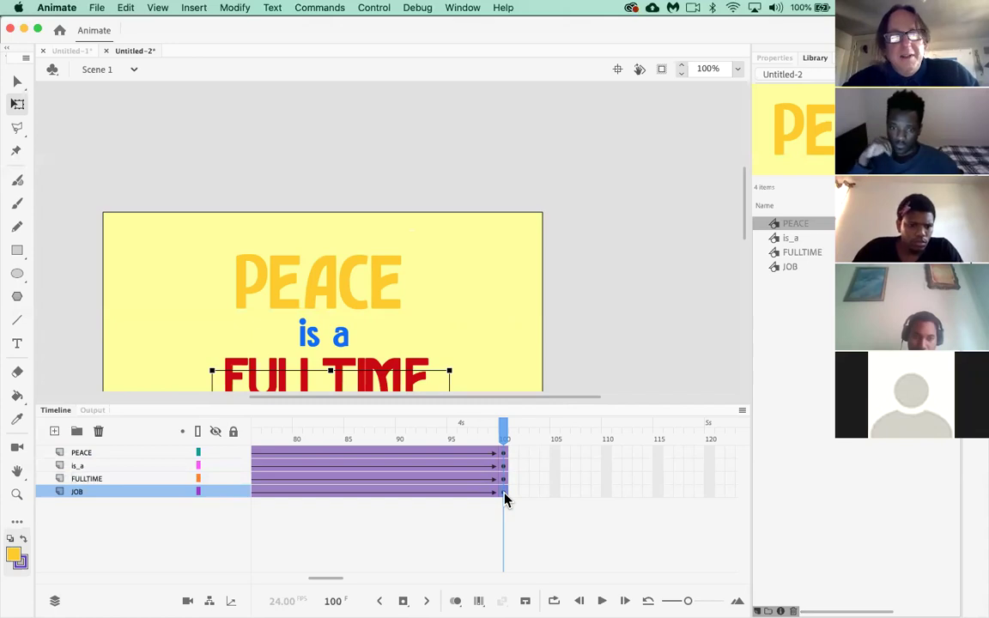
left_click_drag(504, 493, 507, 452)
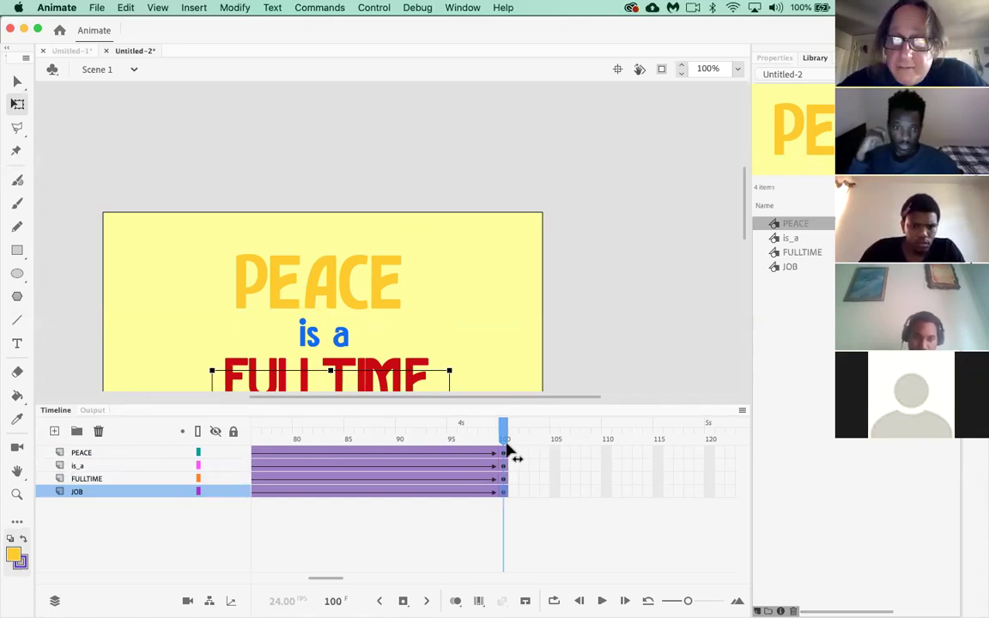
left_click_drag(502, 487, 505, 465)
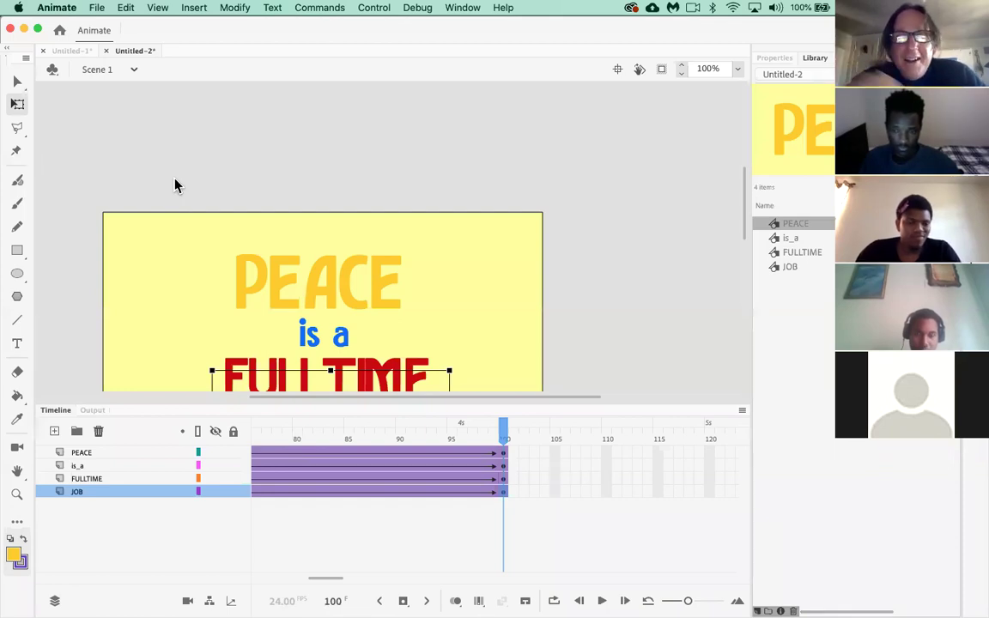
Step: Undo the keyframes inserted at frame 100 on all four word layers
key("Tab")
key("Tab")
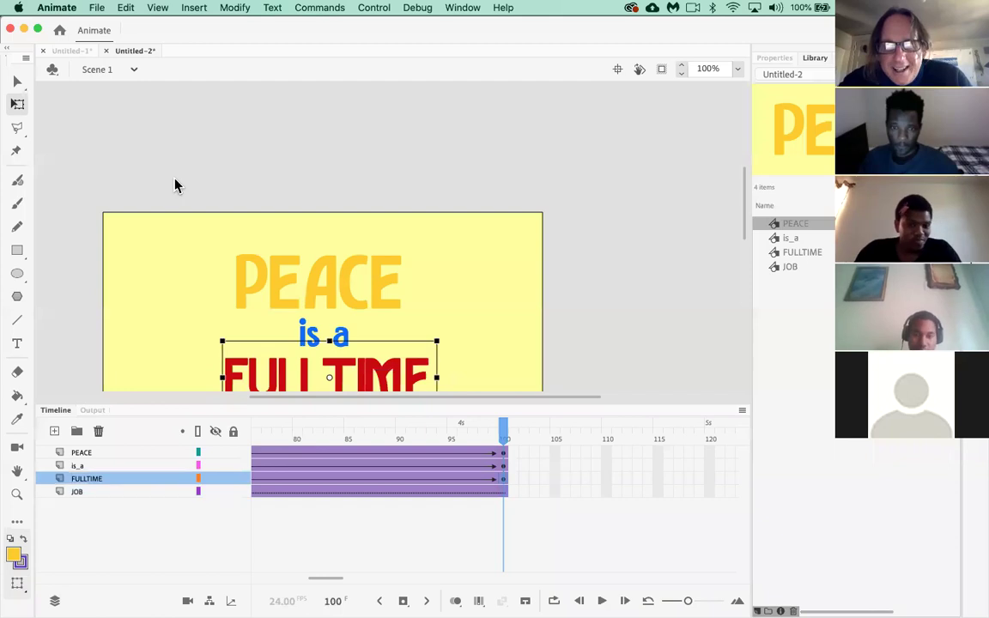
key("Tab")
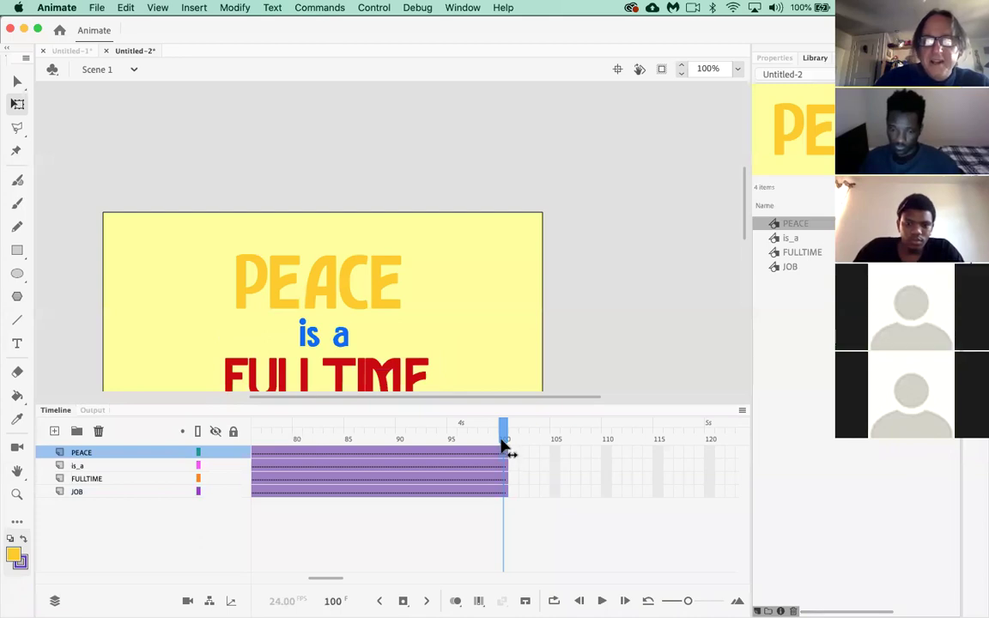
Step: Return the playhead to frame 1 and move the is_a layer's starting keyframe to frame 15
left_click_drag(505, 436, 172, 447)
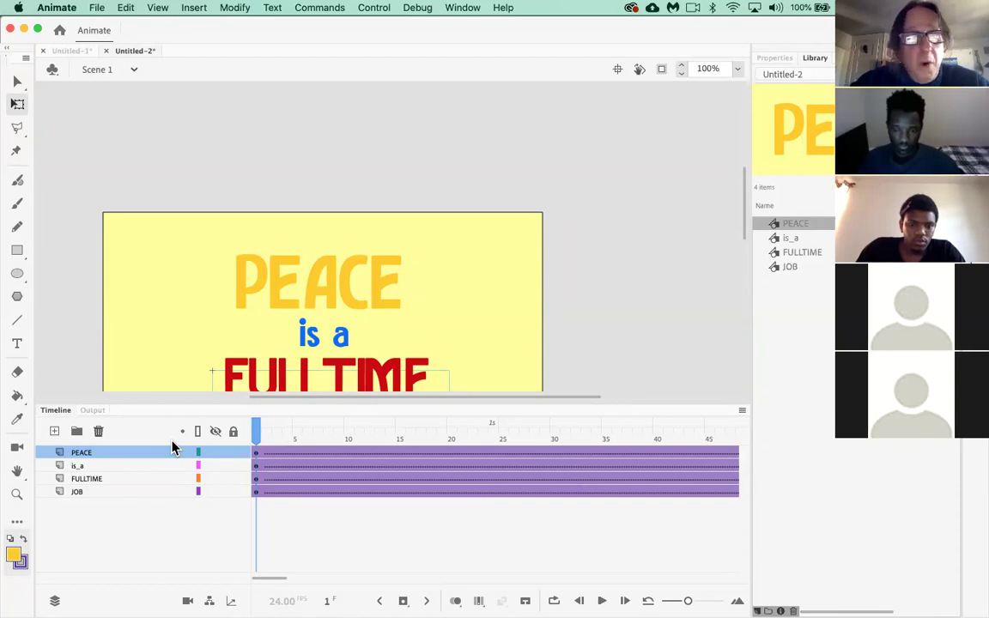
left_click(257, 453)
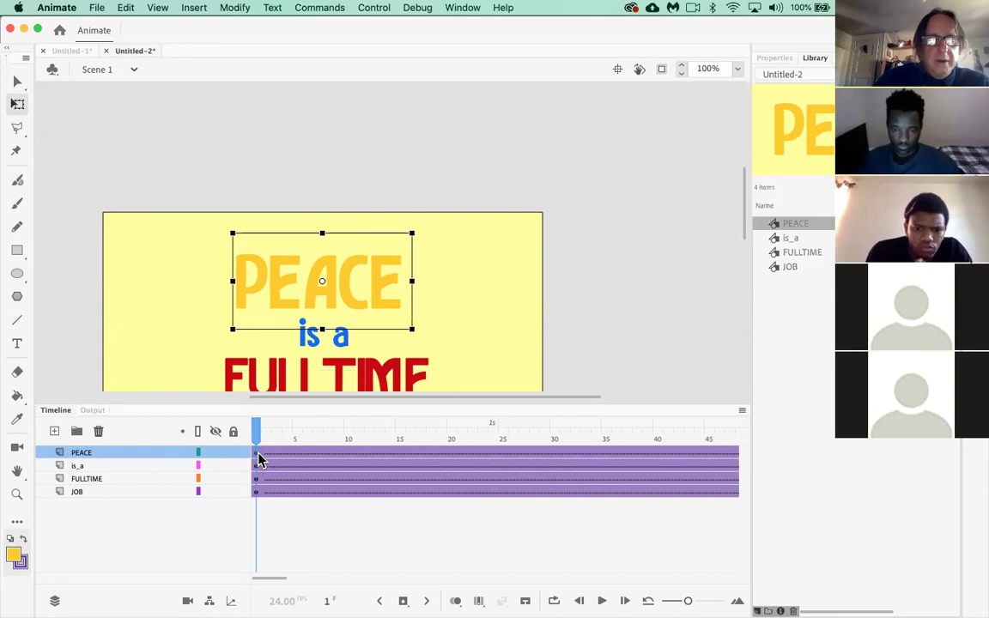
left_click(257, 466)
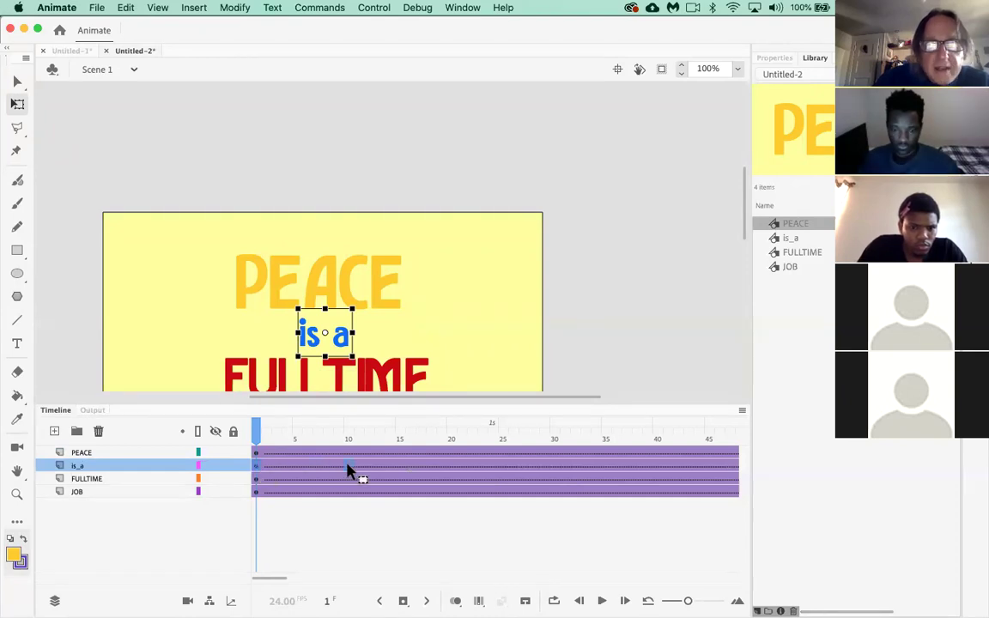
left_click_drag(401, 471, 400, 471)
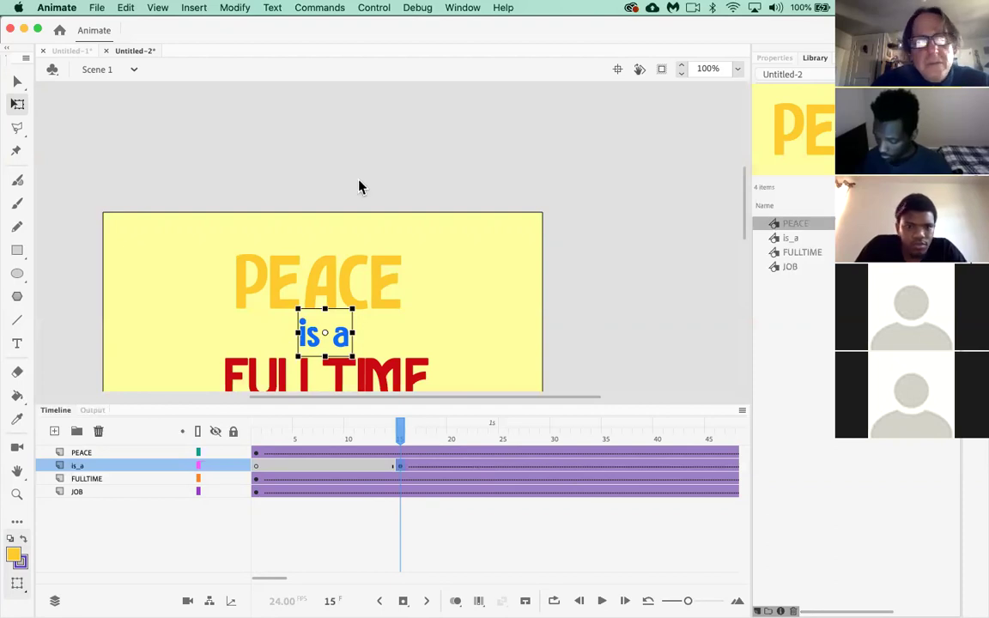
Step: Move the starting keyframe of the FULLTIME layer to frame 30 and that of the JOB layer to frame 45
left_click(259, 481)
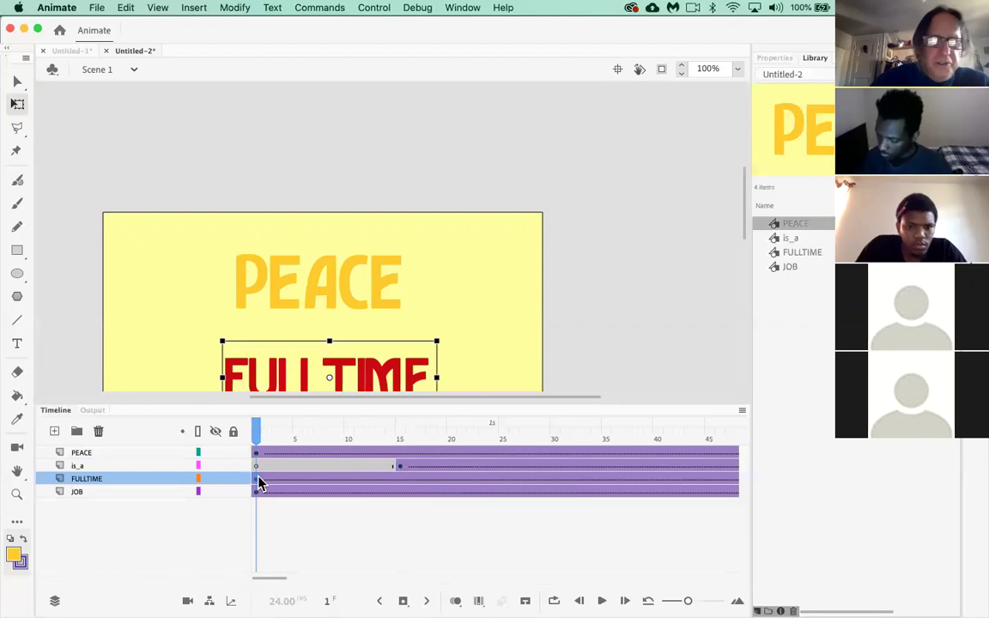
left_click_drag(259, 484, 557, 485)
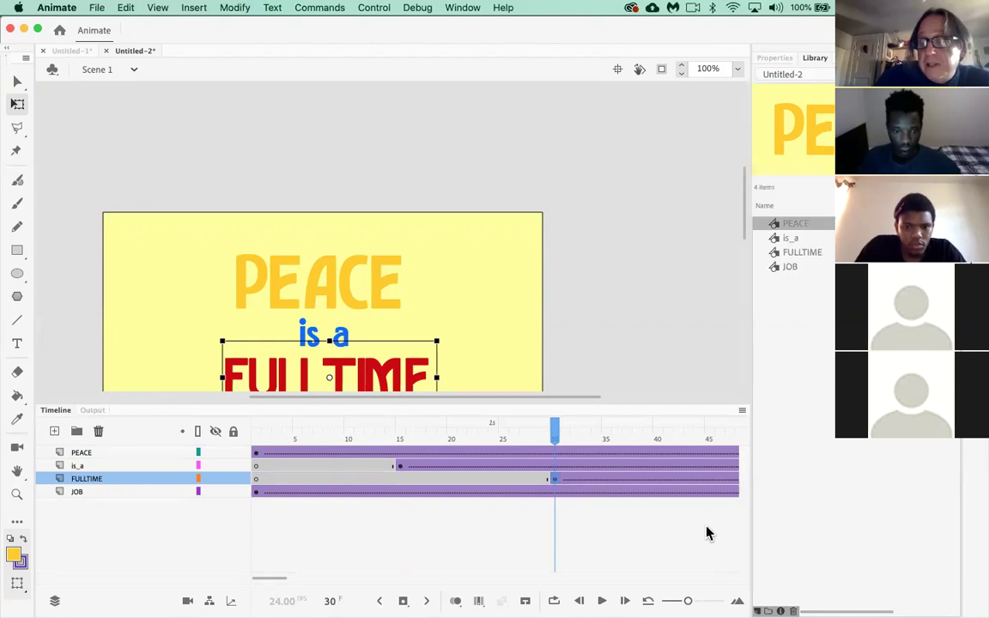
left_click(256, 492)
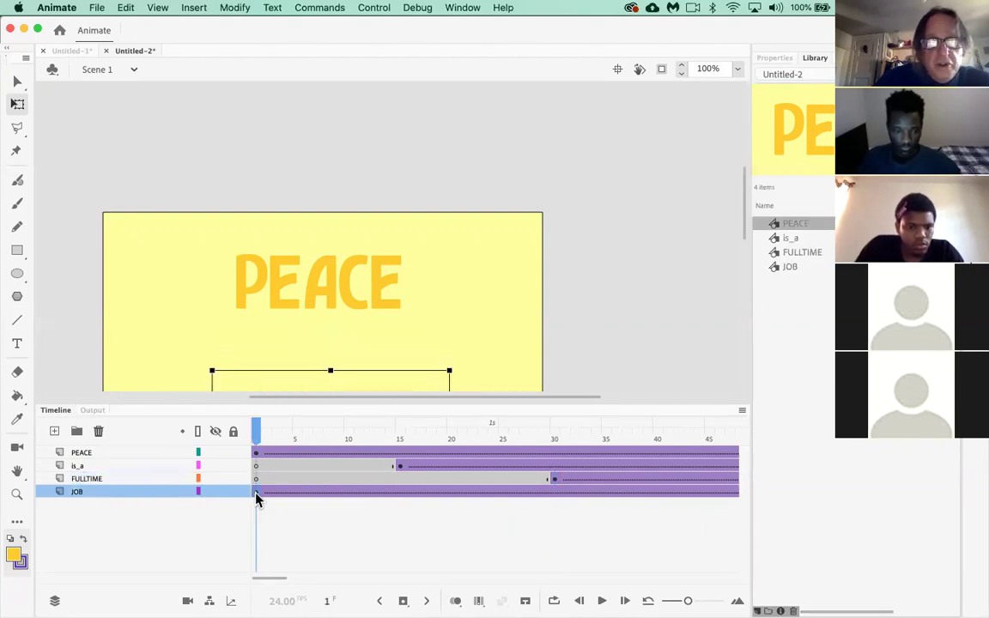
left_click_drag(267, 402, 262, 449)
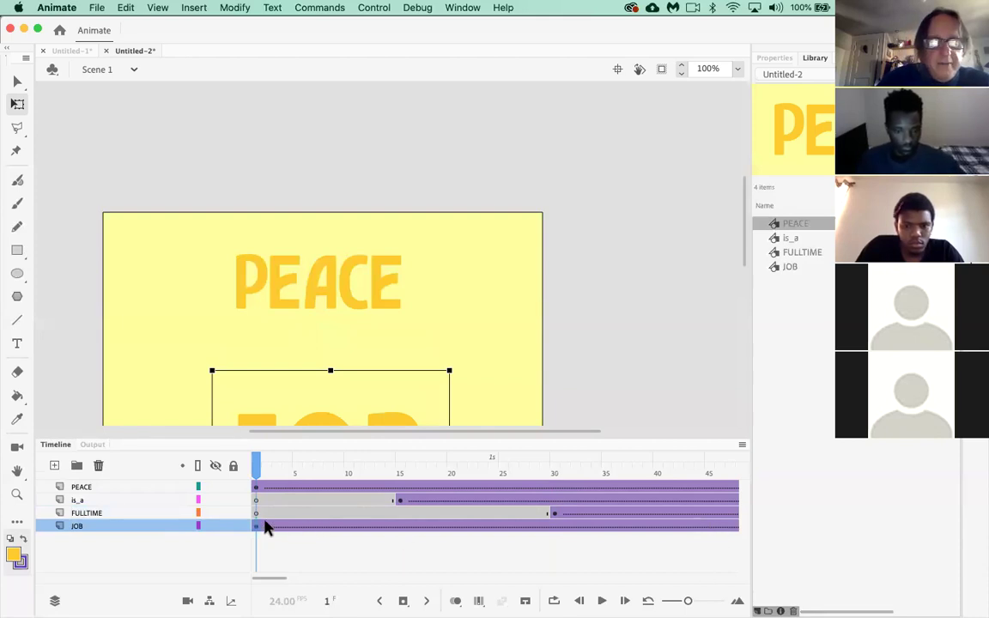
left_click_drag(255, 532, 711, 527)
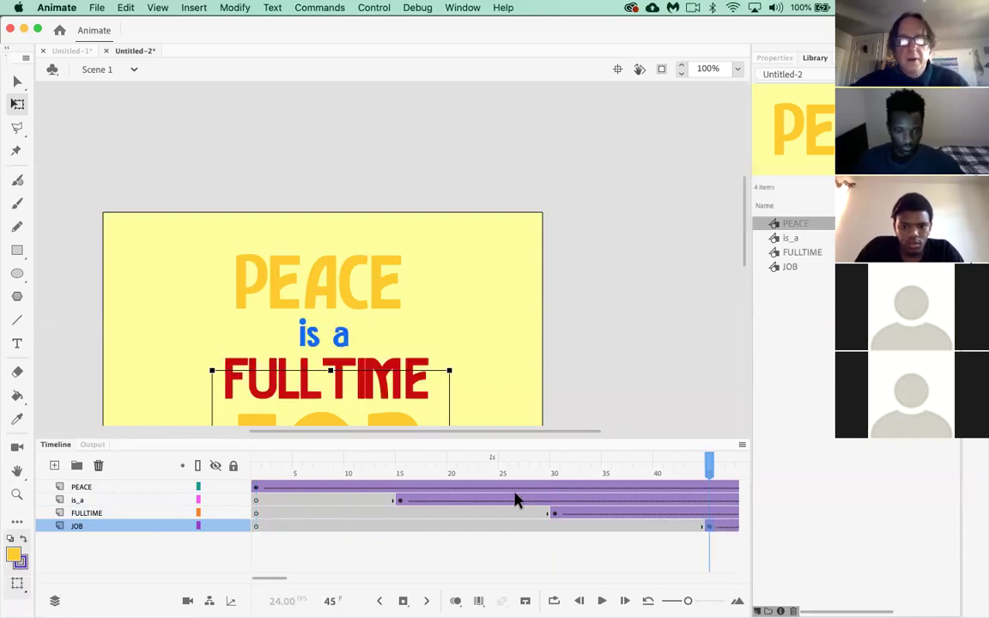
Step: Return the playhead to frame 1 and play the animation to preview the staggered word entrances
left_click(255, 471)
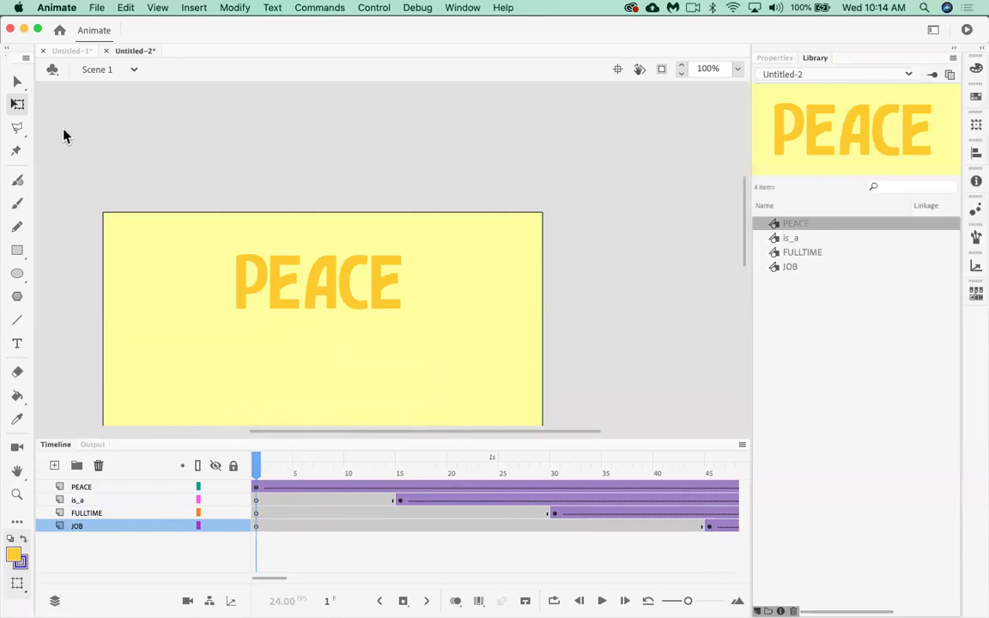
left_click(318, 314)
left_click(324, 340)
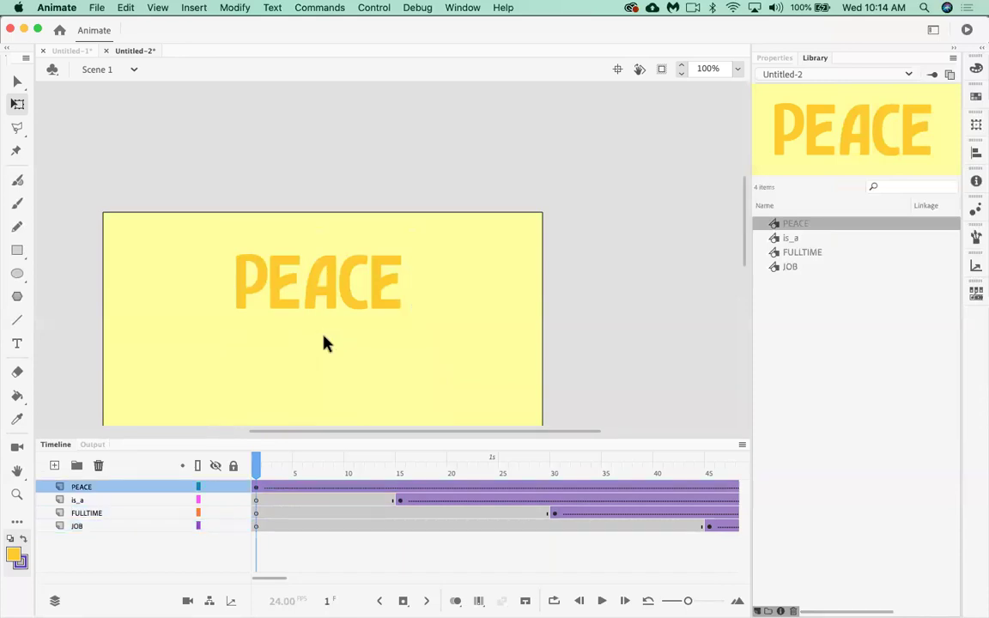
scroll(324, 344, "down", 3)
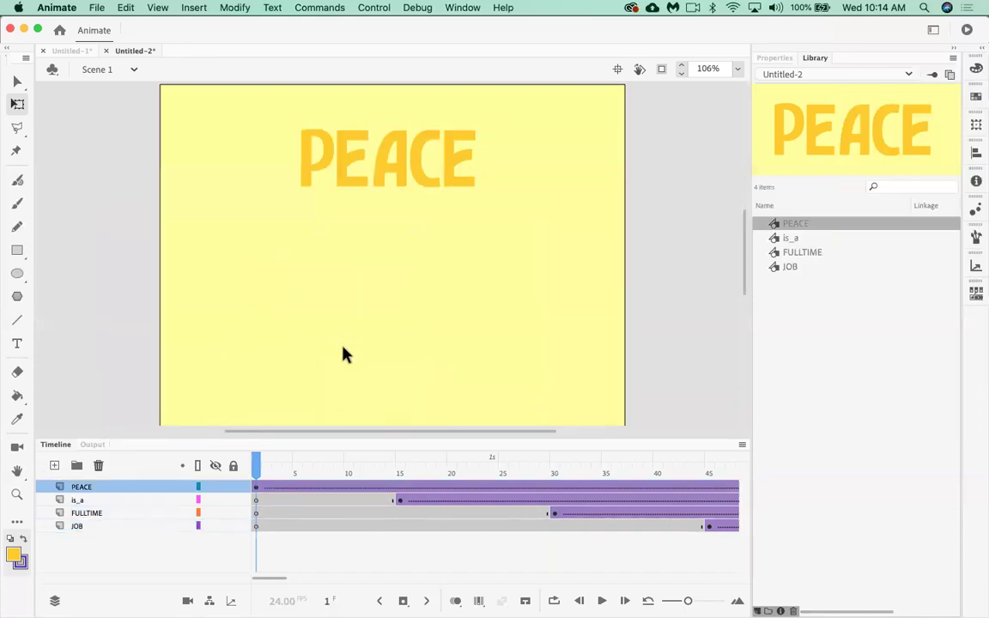
key("Return")
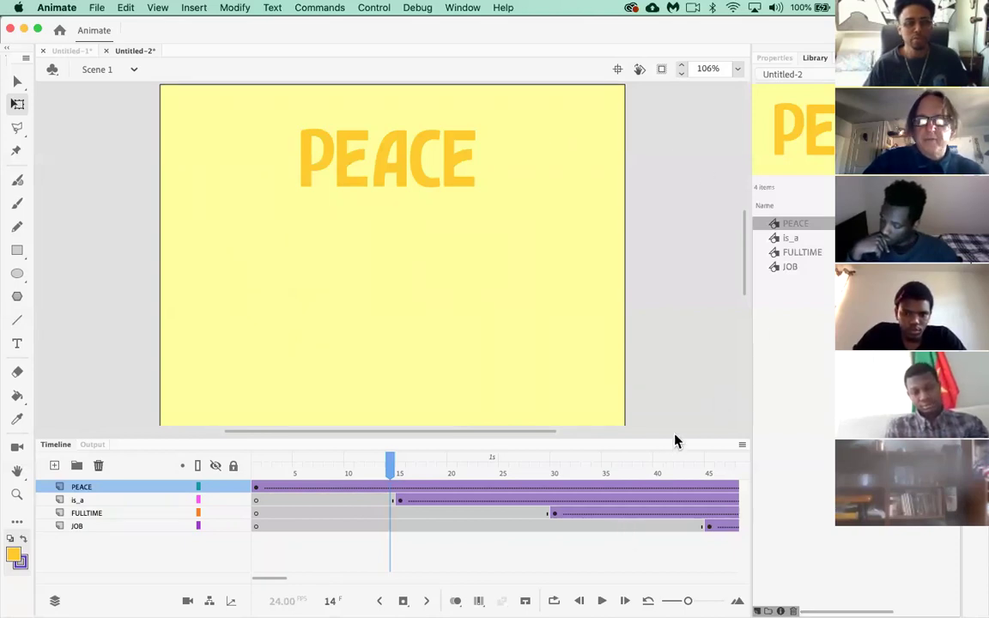
Step: Insert a keyframe at frame 15 on the PEACE layer
scroll(675, 440, "right", 5)
scroll(675, 441, "left", 3)
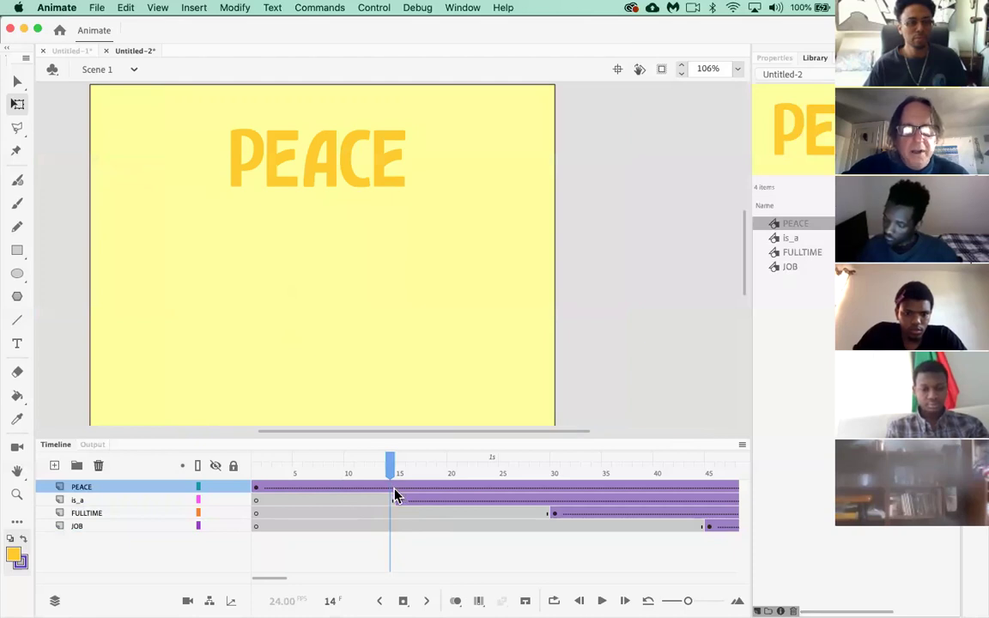
left_click(251, 475)
left_click(382, 488)
mouse_move(384, 490)
left_mouse_down()
mouse_move(405, 489)
mouse_move(382, 484)
left_mouse_up()
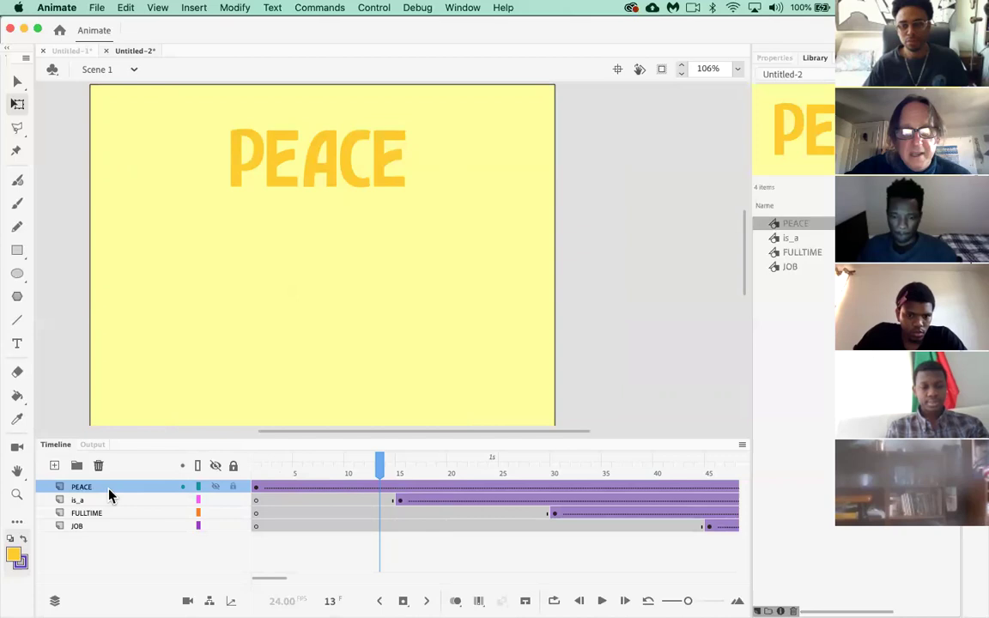
left_click(255, 489)
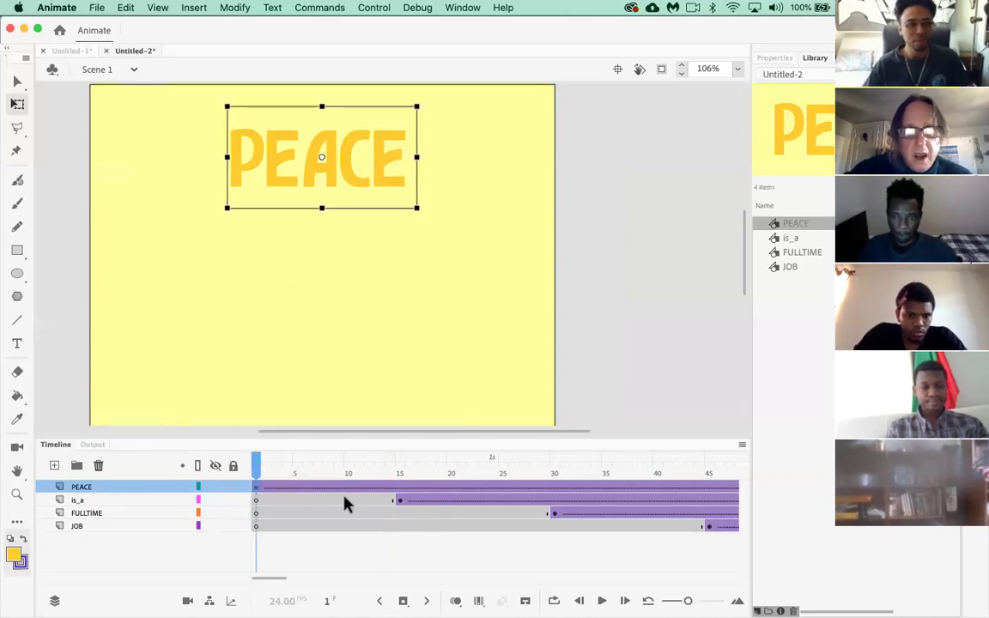
left_click(398, 490)
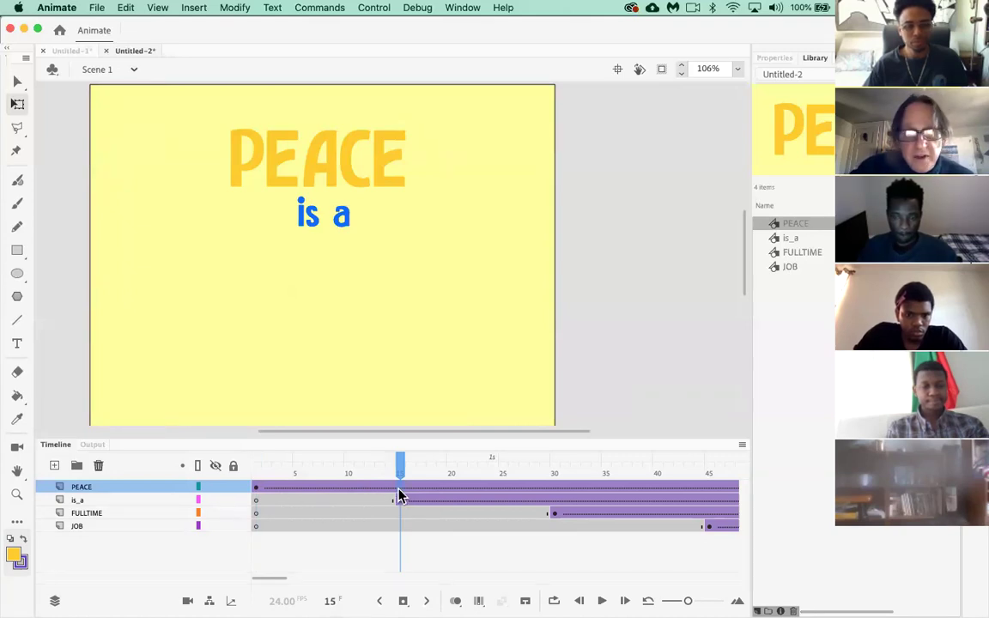
key("F6")
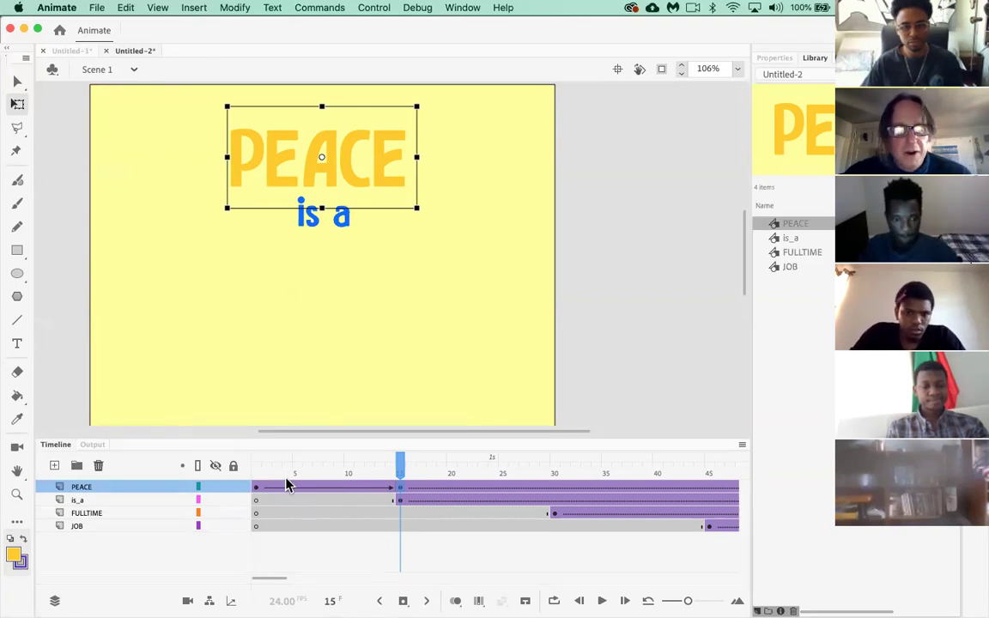
Step: Try starting PEACE partly beyond the left edge of the stage at frame 1 by moving it horizontally
left_click(258, 492)
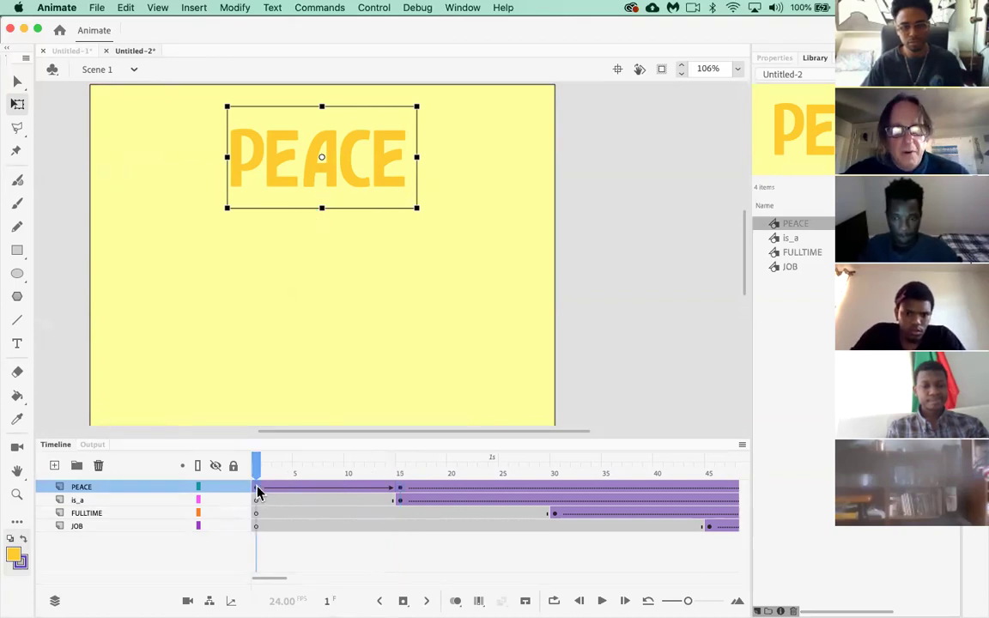
left_click(402, 492)
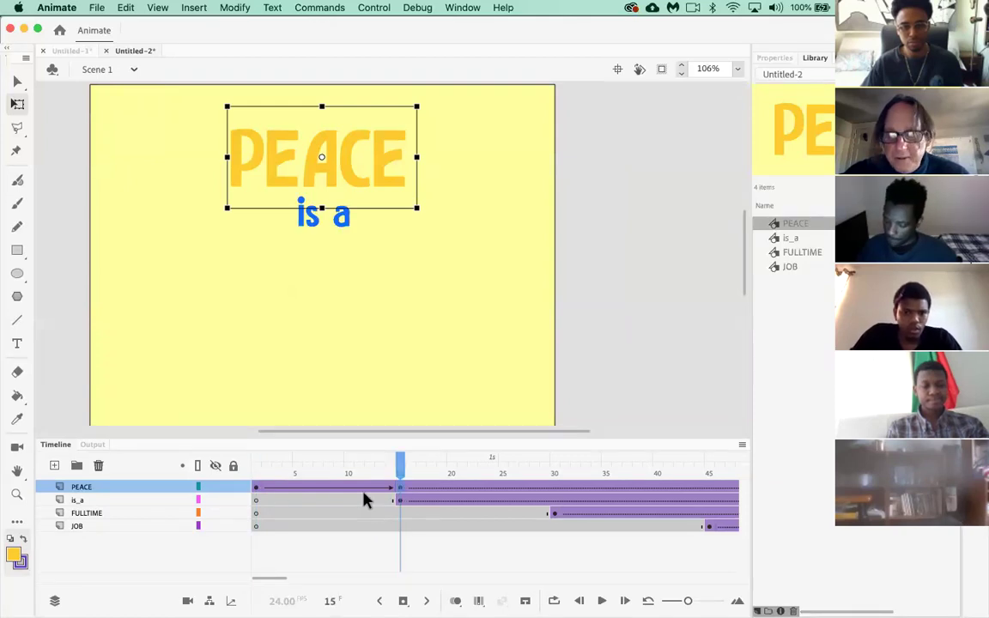
left_click(404, 478)
left_click_drag(402, 475, 246, 472)
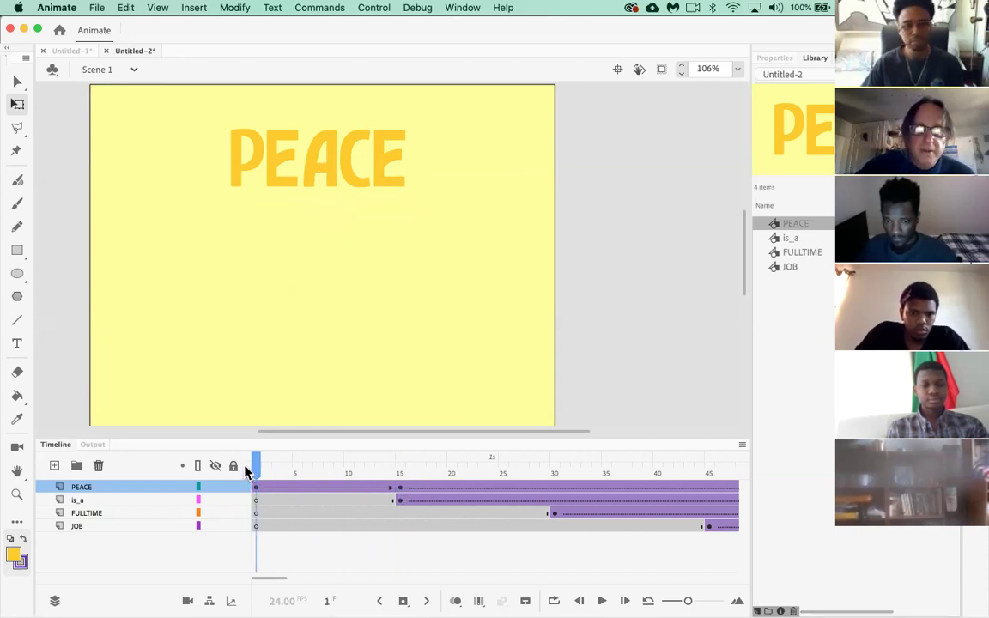
left_click(357, 168)
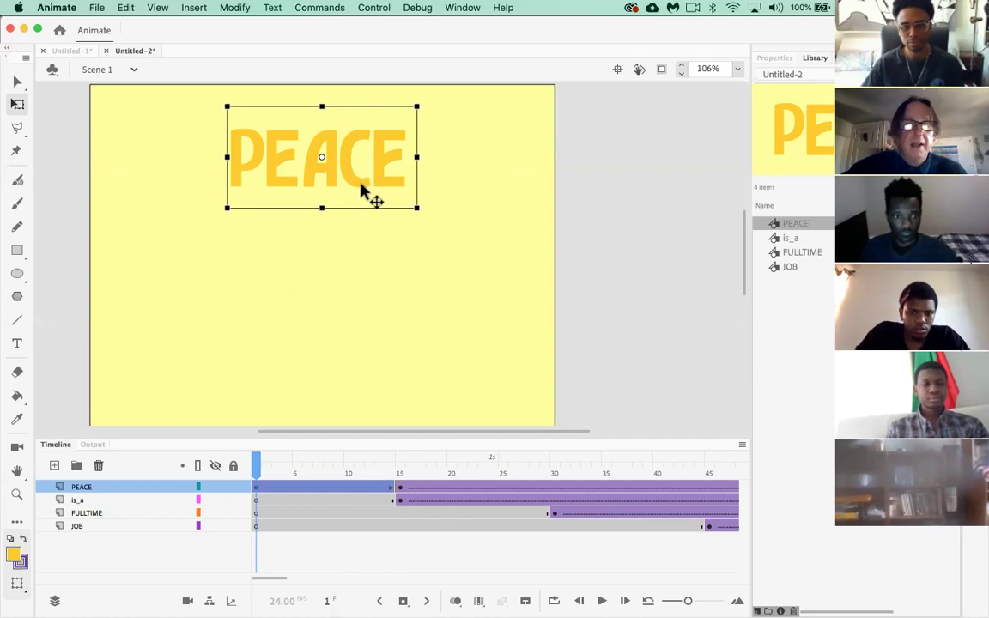
left_click_drag(359, 175, 177, 180)
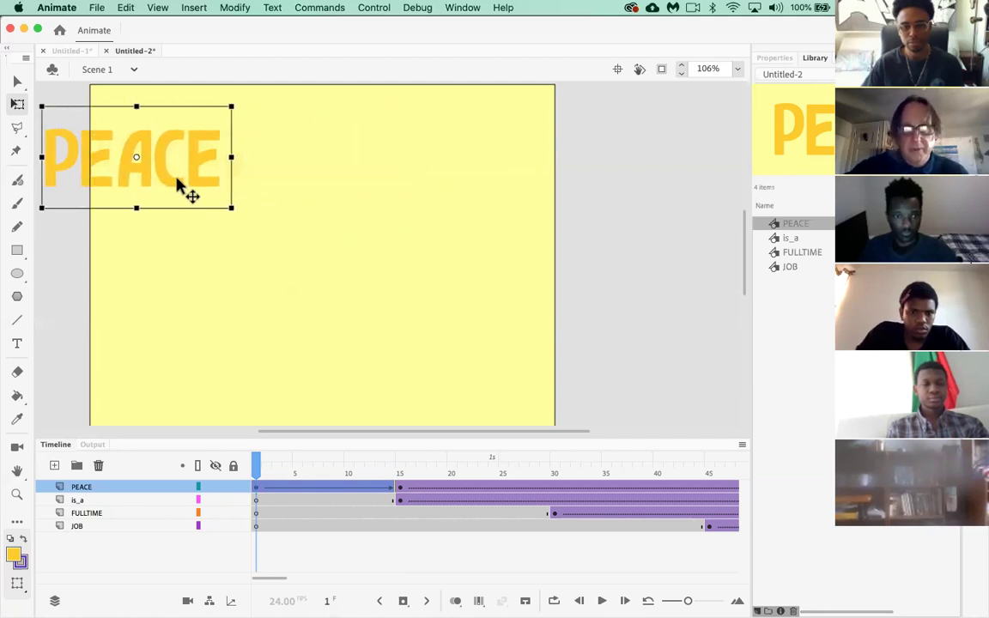
Step: Play the sideways entrance of PEACE twice from frame 1, and undo the horizontal move
key("Return")
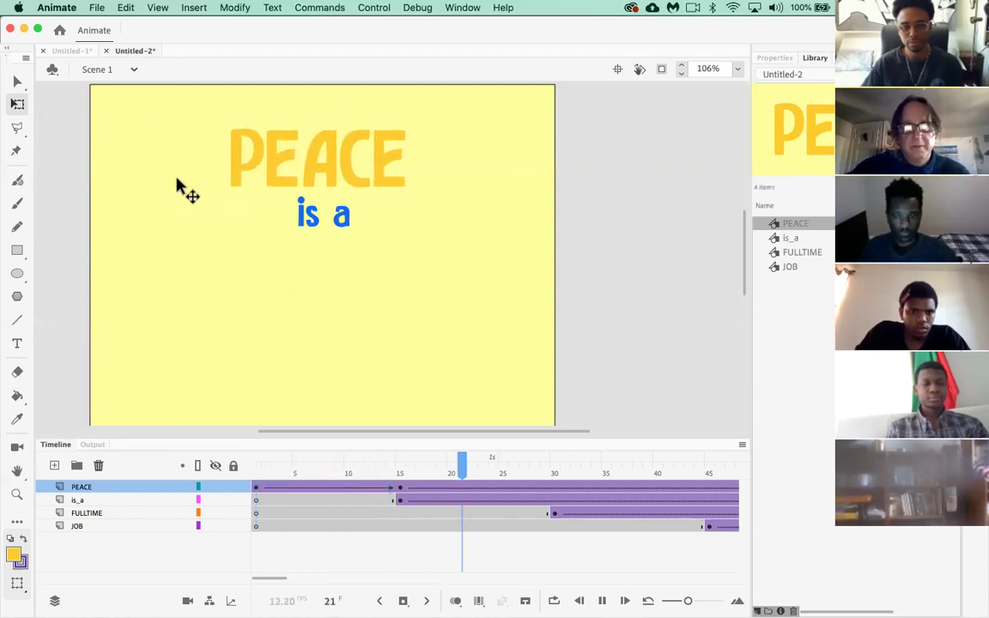
left_click_drag(477, 469, 230, 471)
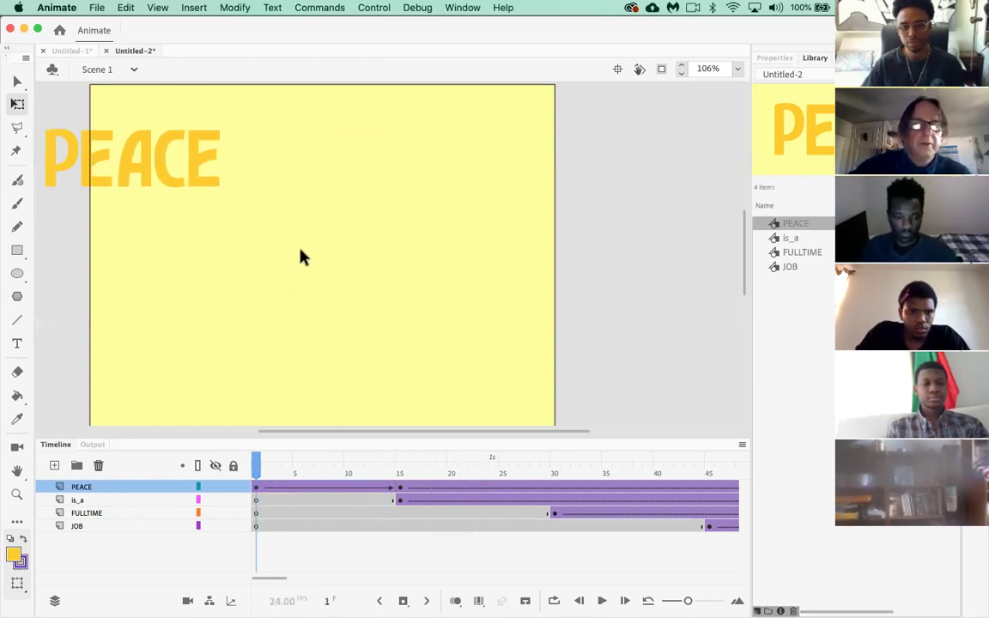
key("Return")
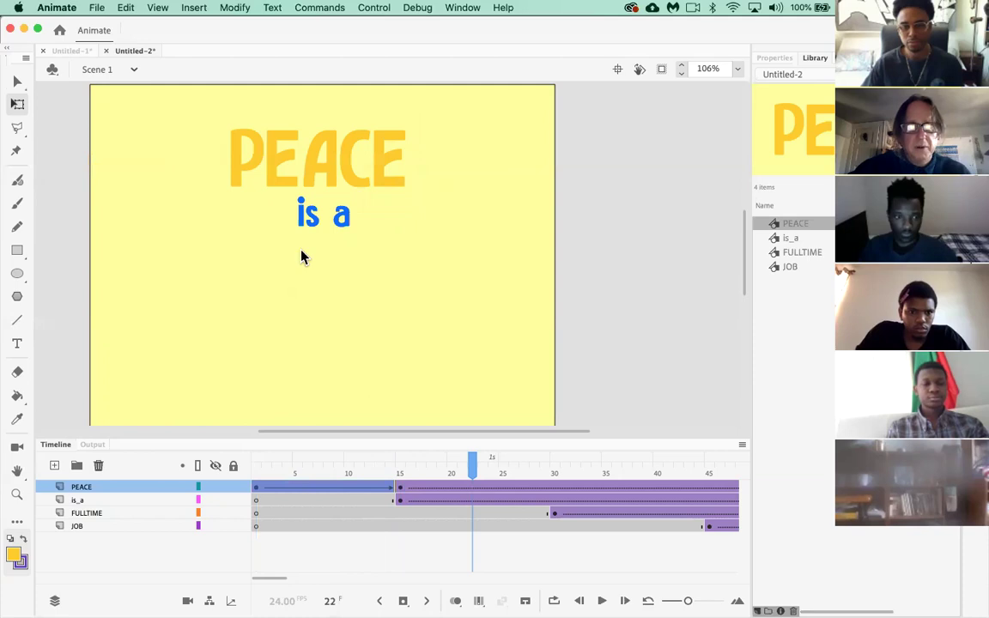
key("shift+comma")
key("ctrl+z")
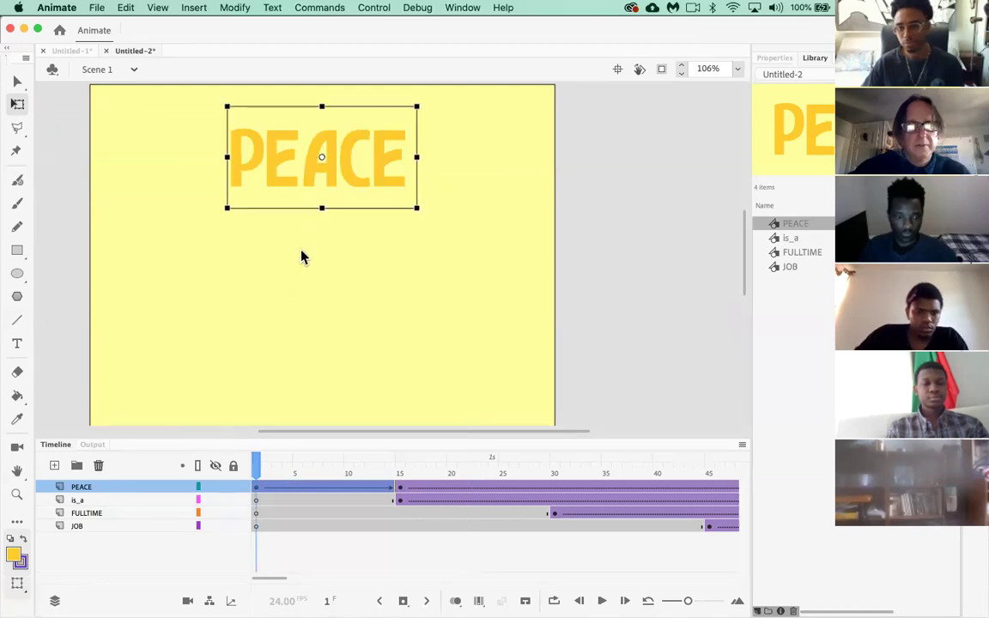
Step: Move PEACE straight up to just above the stage at frame 1 and play the animation to preview its drop-in
scroll(300, 255, "up", 2)
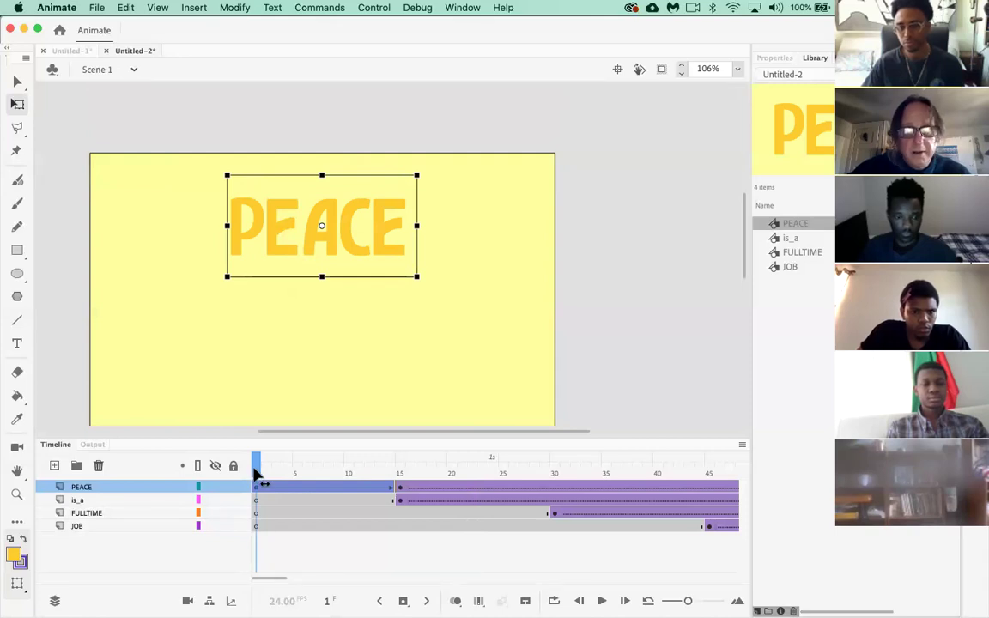
left_click_drag(336, 247, 340, 135)
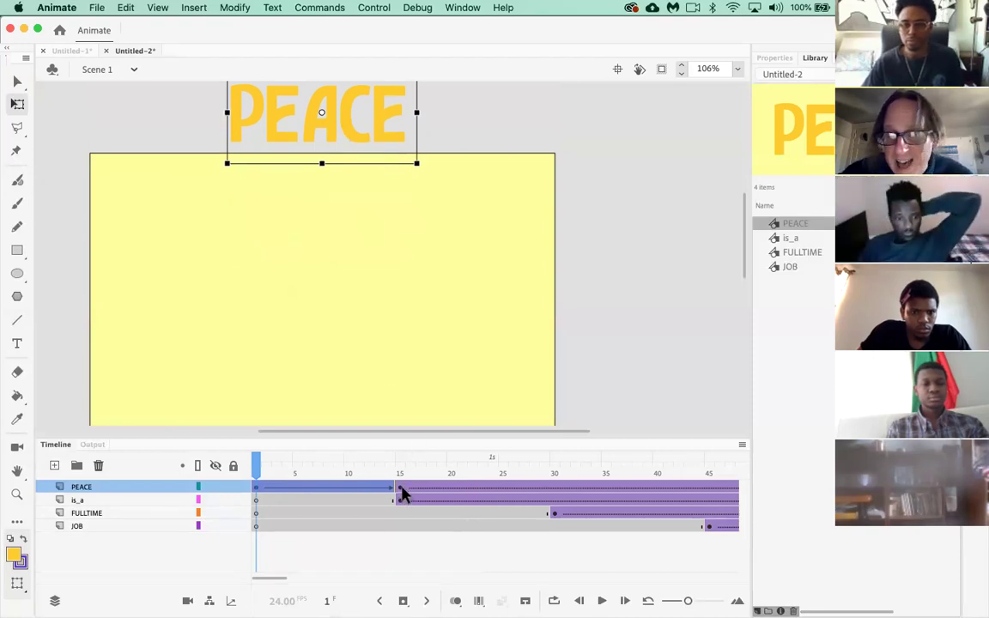
key("Return")
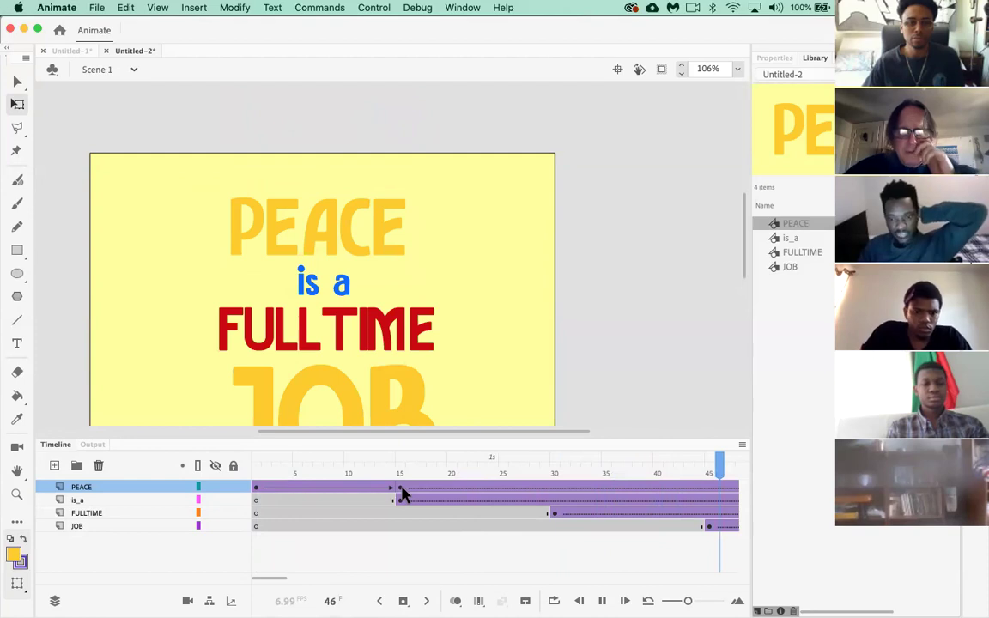
key("Return")
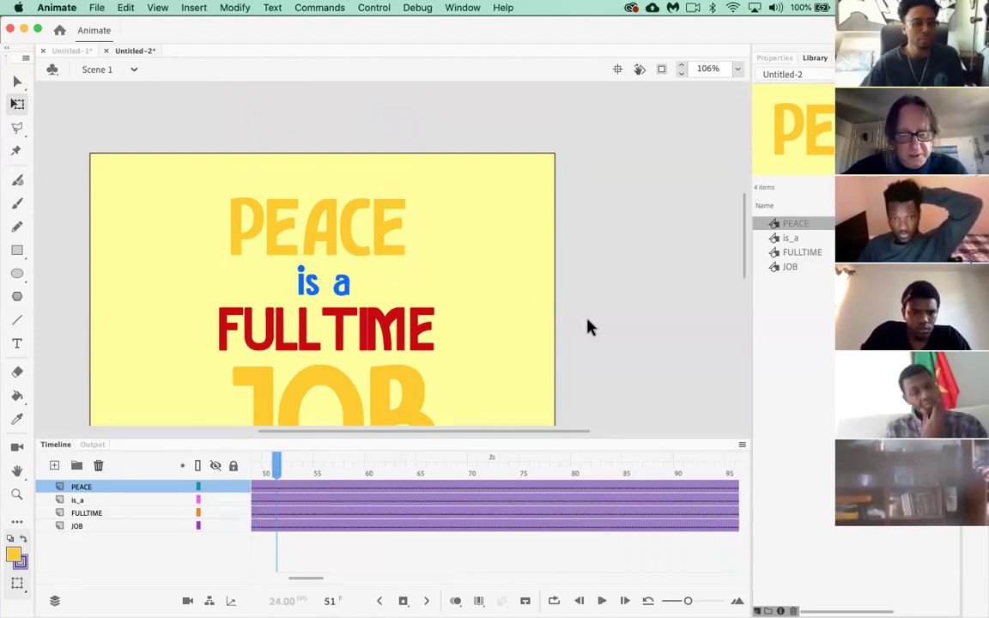
Step: Insert a keyframe at frame 30 on the is_a layer
key("super+minus")
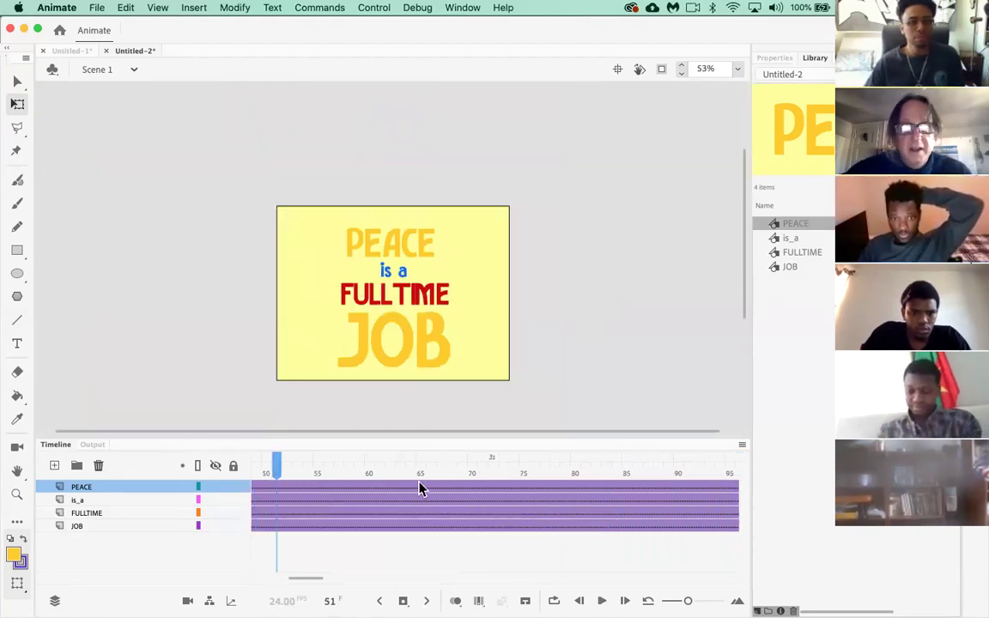
scroll(415, 490, "left", 3)
scroll(415, 490, "left", 3)
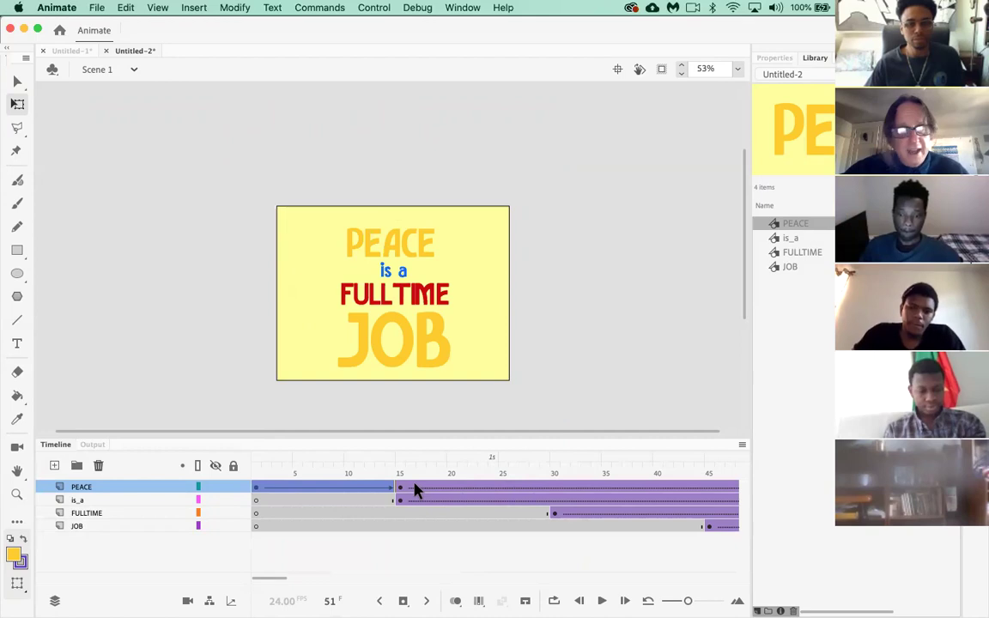
left_click(401, 502)
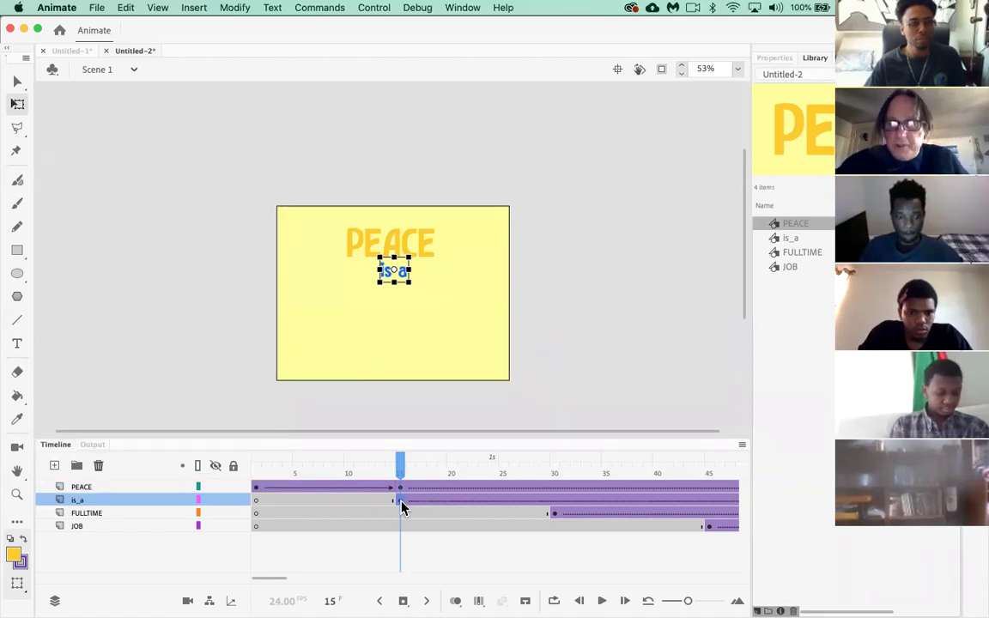
left_click(554, 502)
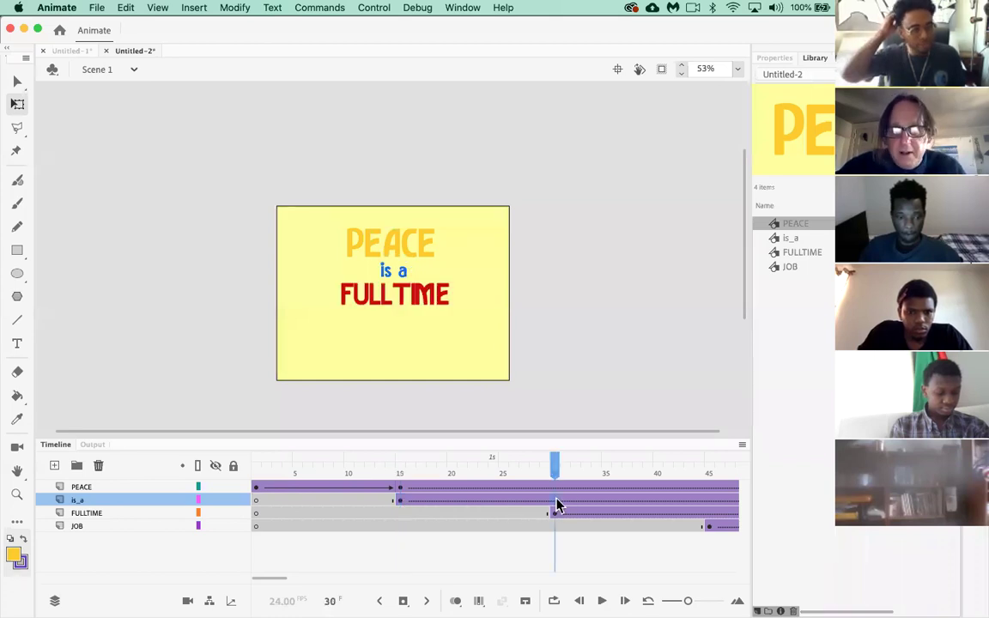
left_click(555, 502)
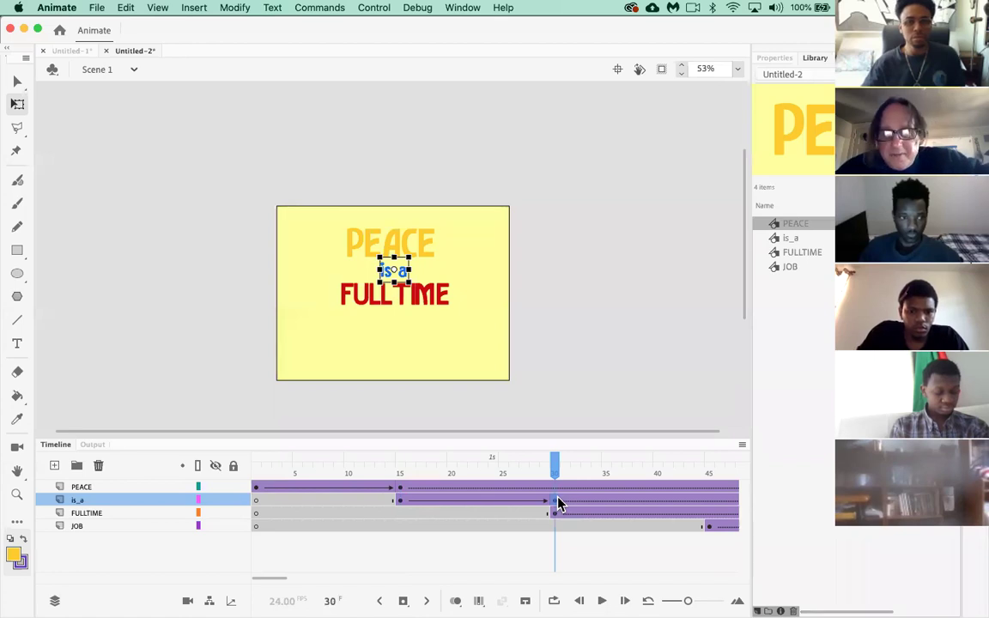
Step: Move the "is a" text horizontally to just beyond the stage's right edge at frame 15, and preview the animation from frame 1
left_click(400, 501)
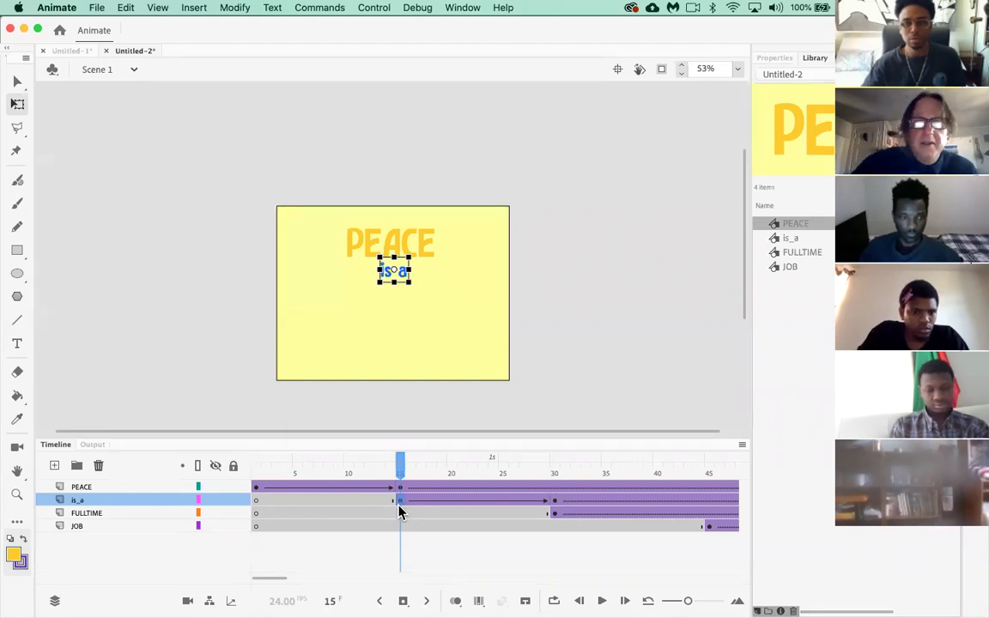
left_click_drag(397, 282, 522, 281)
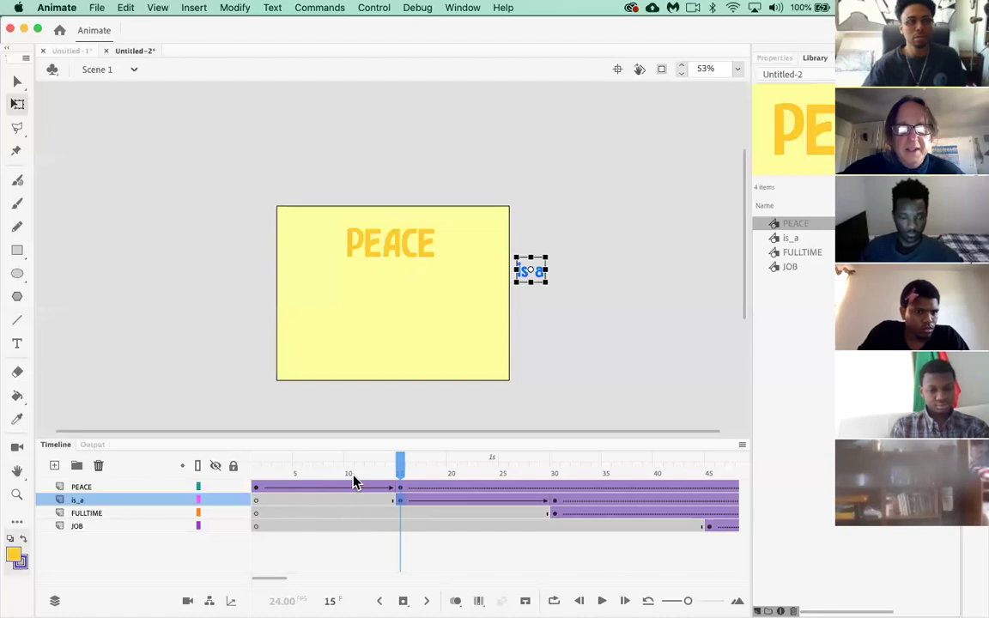
left_click_drag(403, 475, 215, 481)
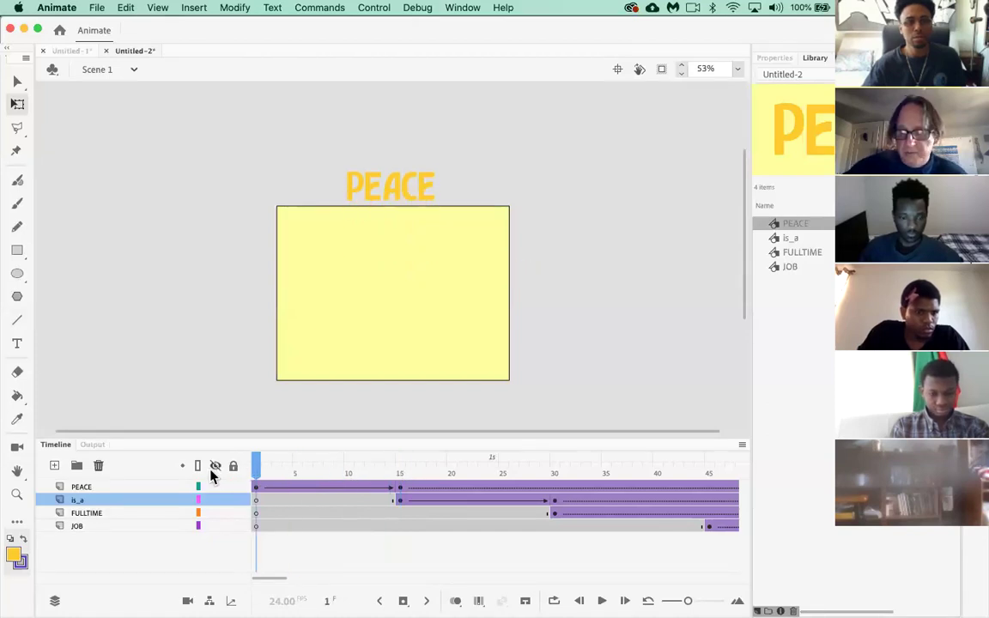
key("Return")
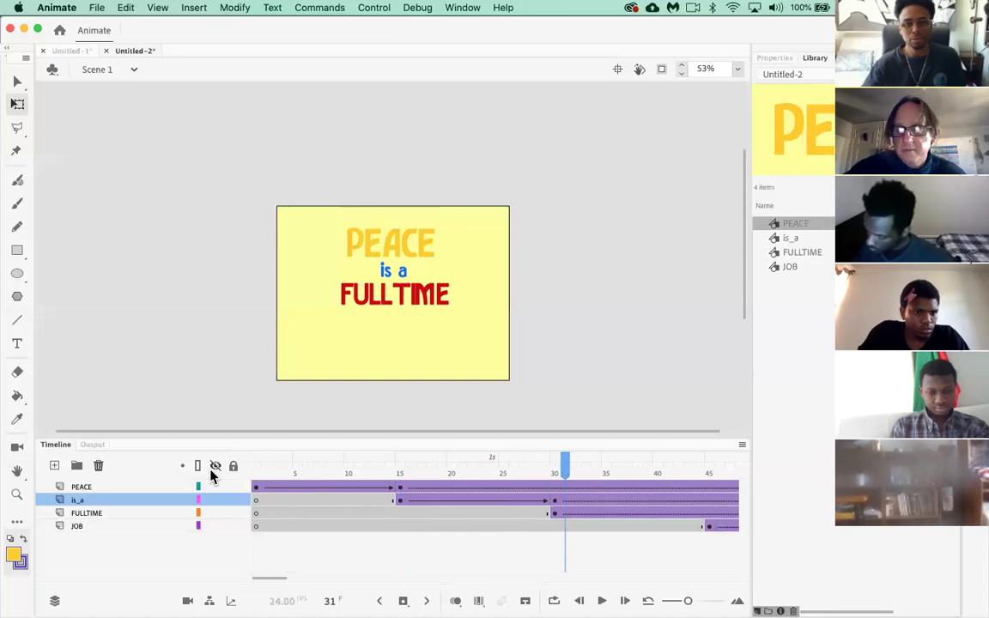
Step: Test the movie in its own preview window and close the preview
scroll(279, 421, "down", 3)
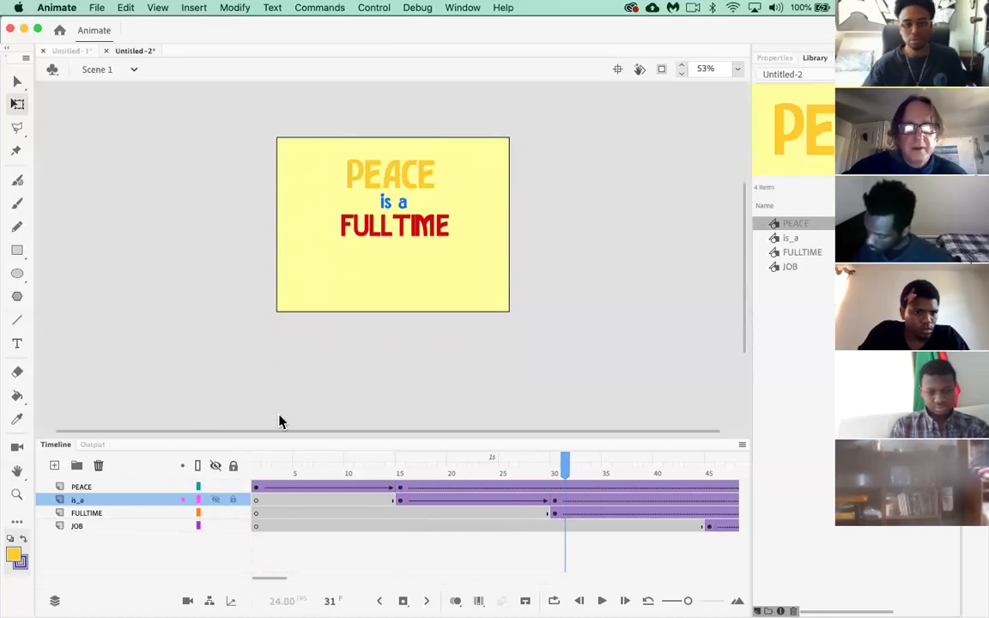
key("super+Return")
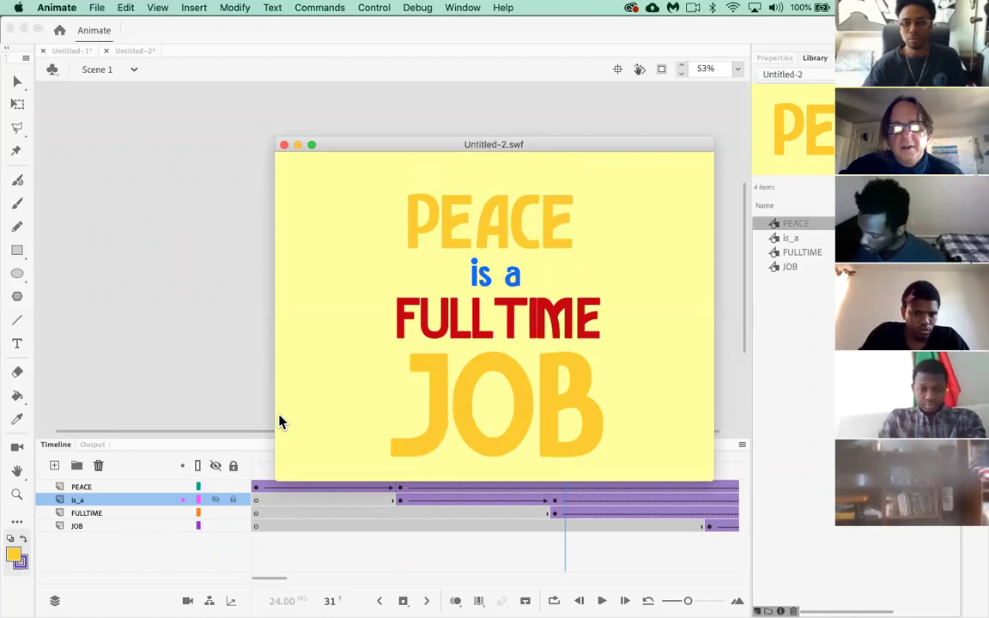
left_click(284, 145)
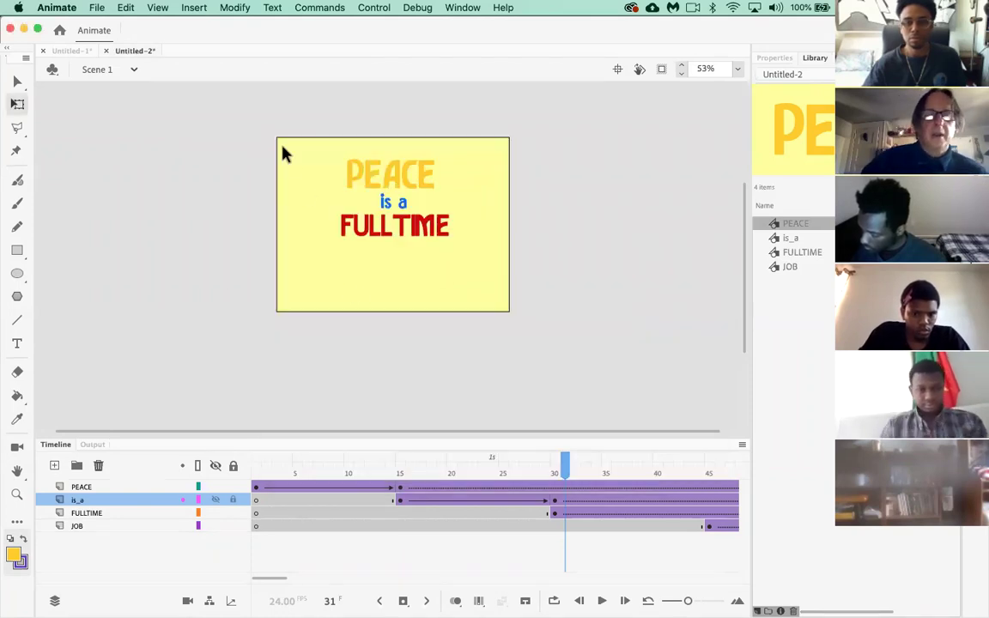
Step: Enlarge the timeline area, play the remaining frames through frame 100, and run another movie test before closing its preview
left_click_drag(546, 436, 537, 406)
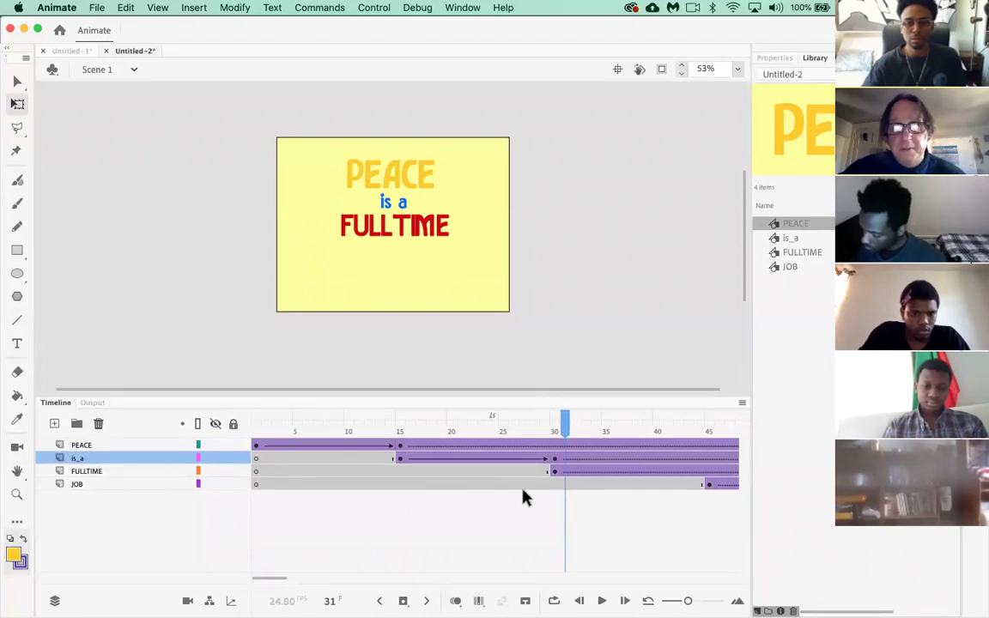
scroll(521, 503, "right", 5)
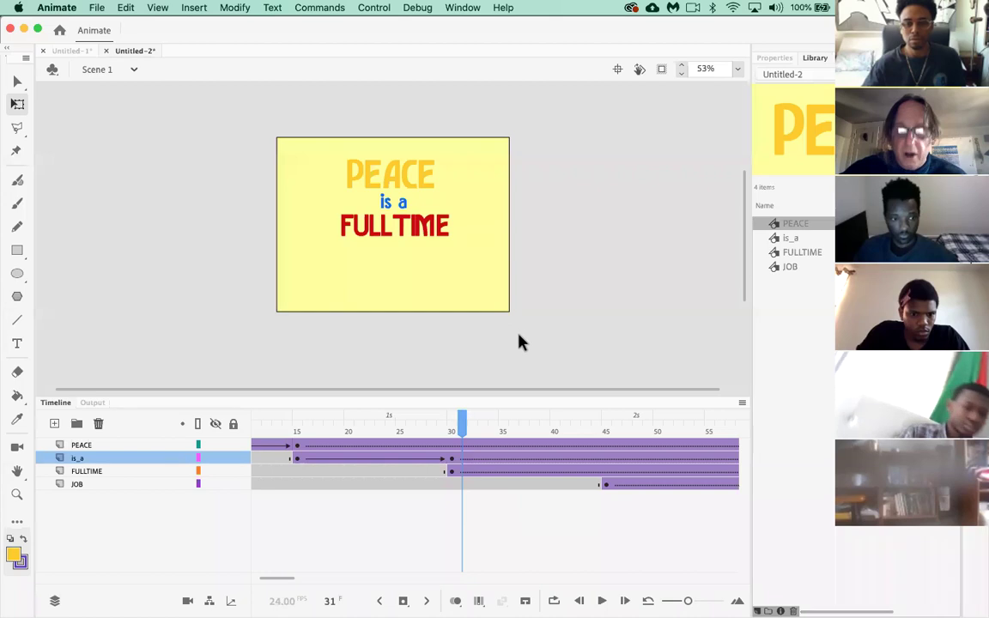
key("Return")
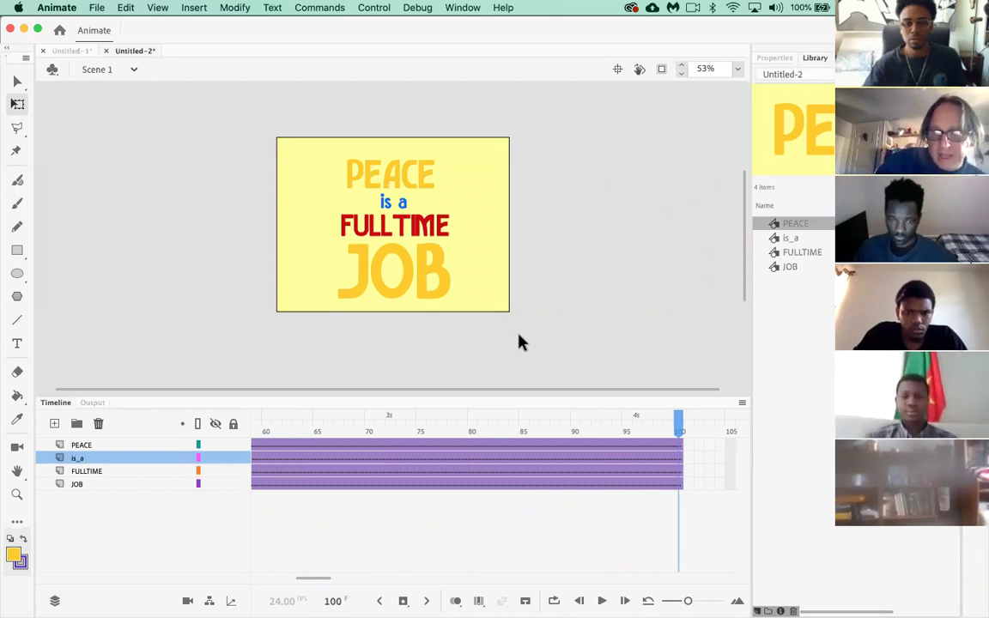
key("super+Return")
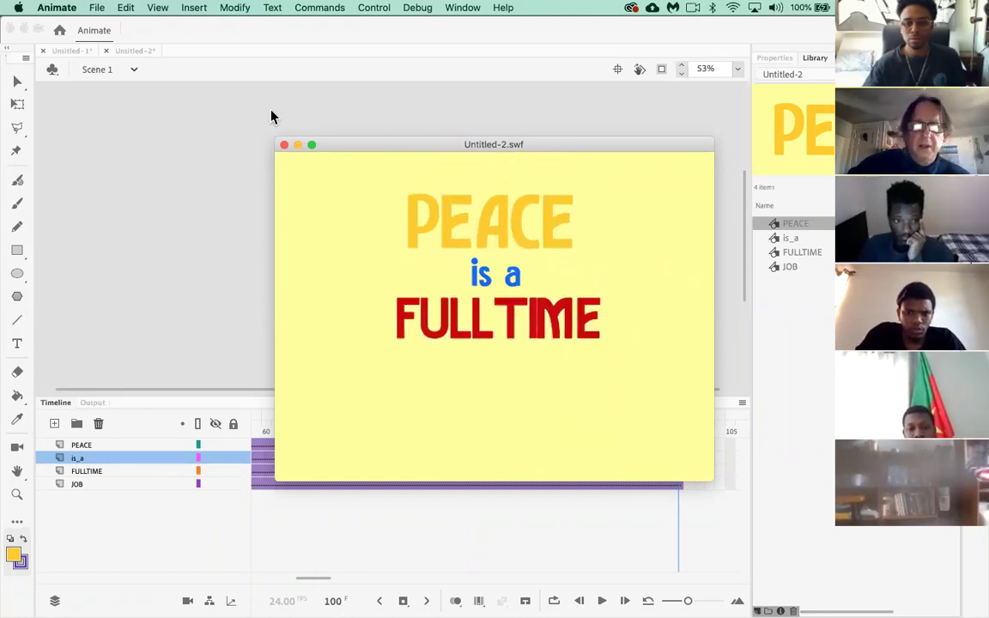
left_click(285, 145)
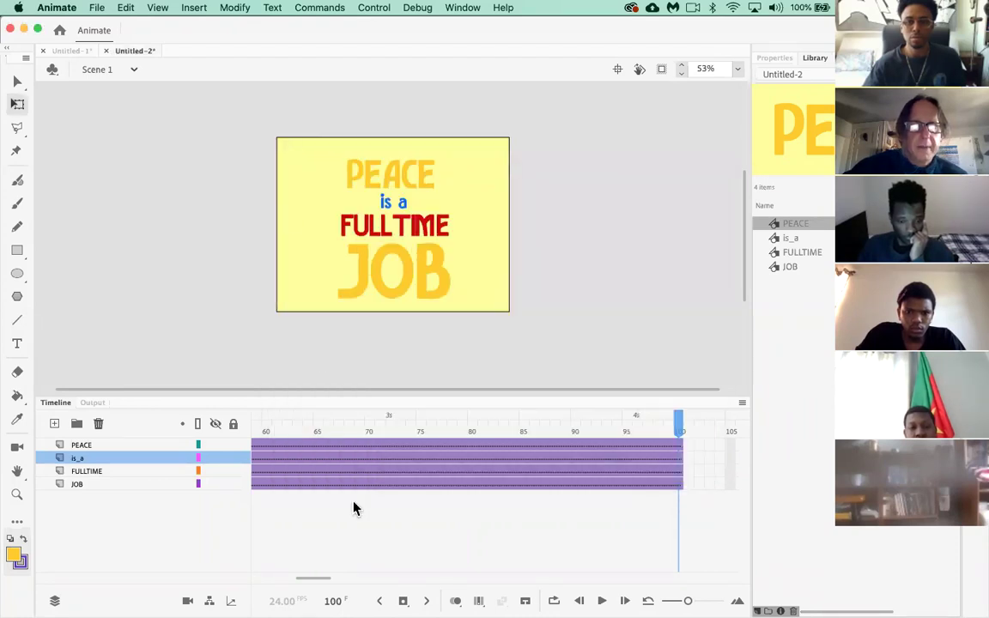
Step: Insert a keyframe at frame 45 on the FULLTIME layer
scroll(357, 508, "left", 10)
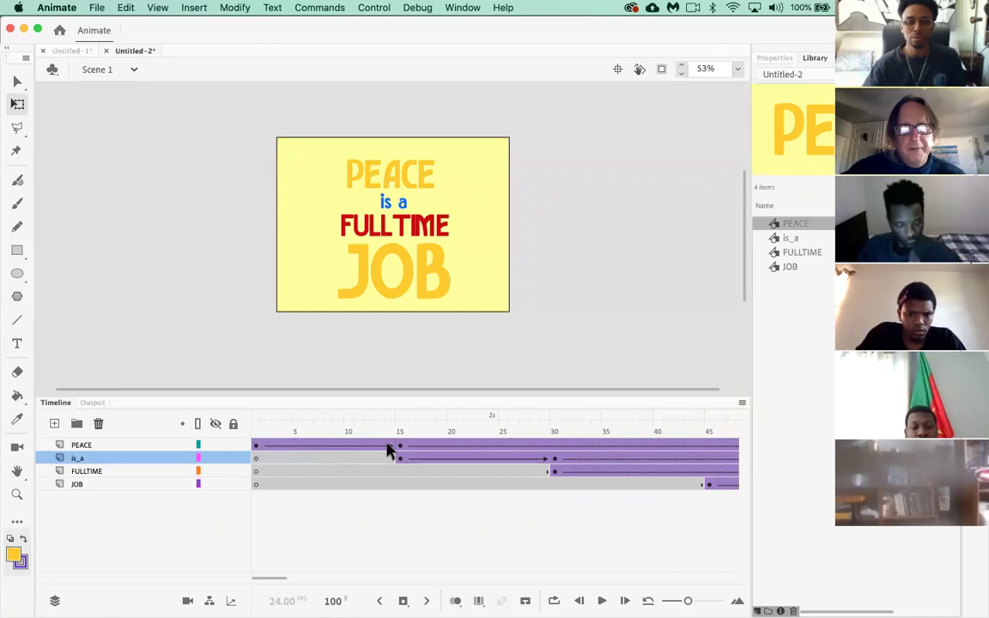
left_click(555, 472)
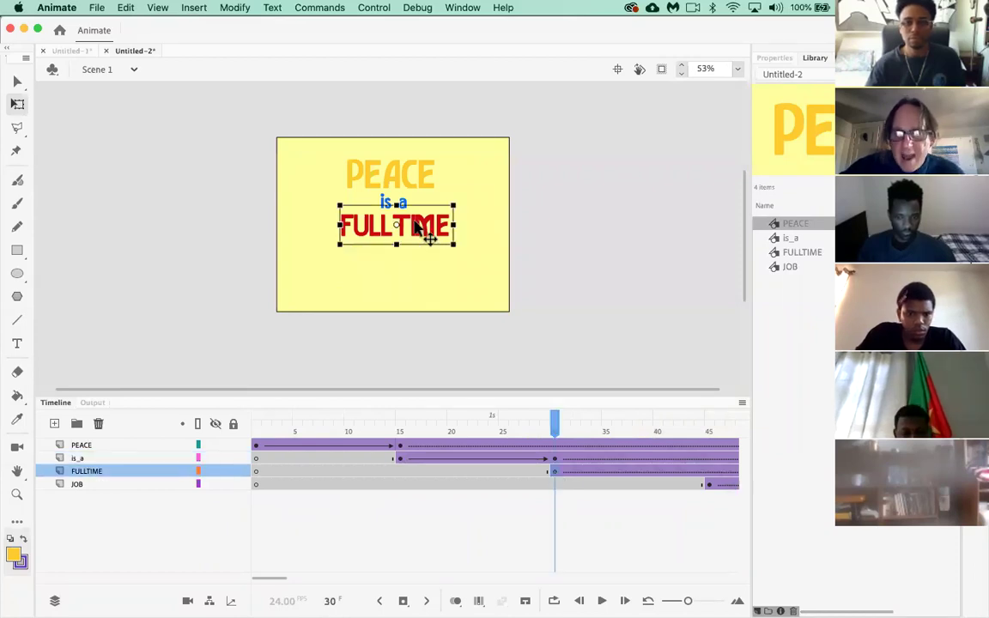
left_click(709, 474)
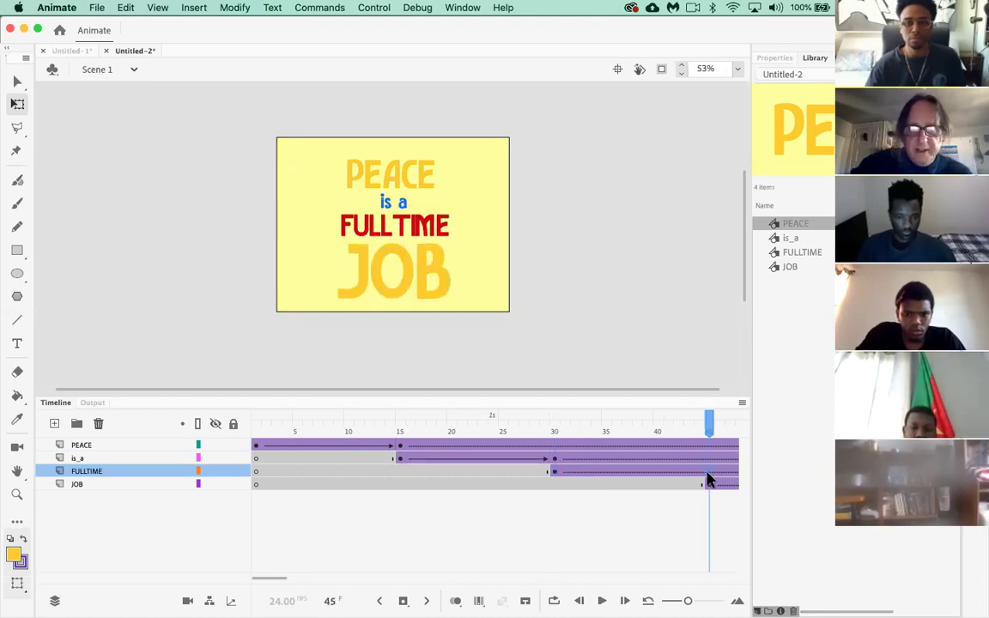
left_click(708, 474)
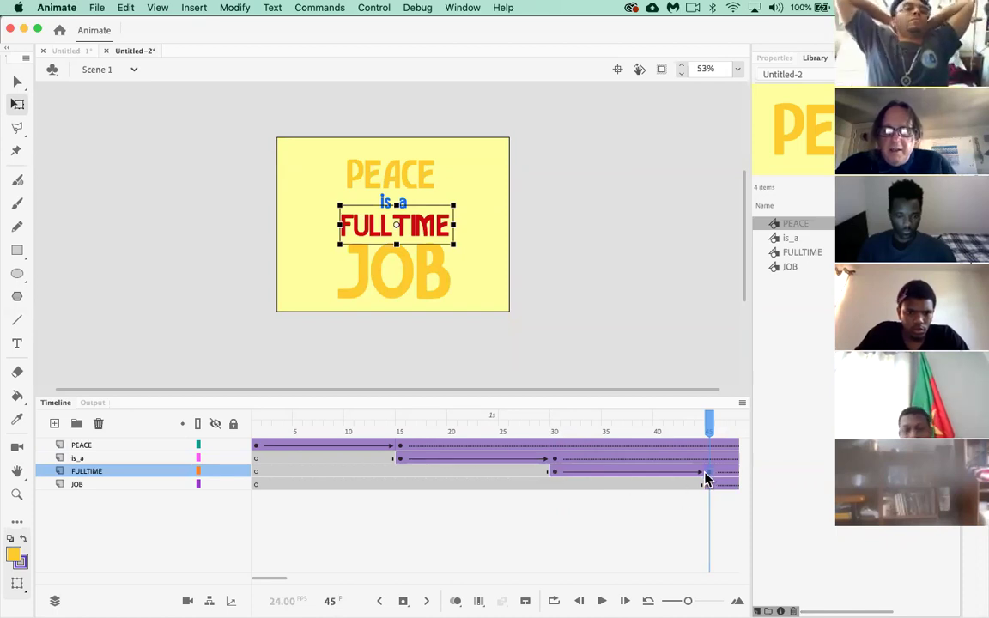
Step: Move the FULLTIME text horizontally until it is mostly beyond the stage's left edge at frame 30, and preview the animation from frame 1
left_click(556, 475)
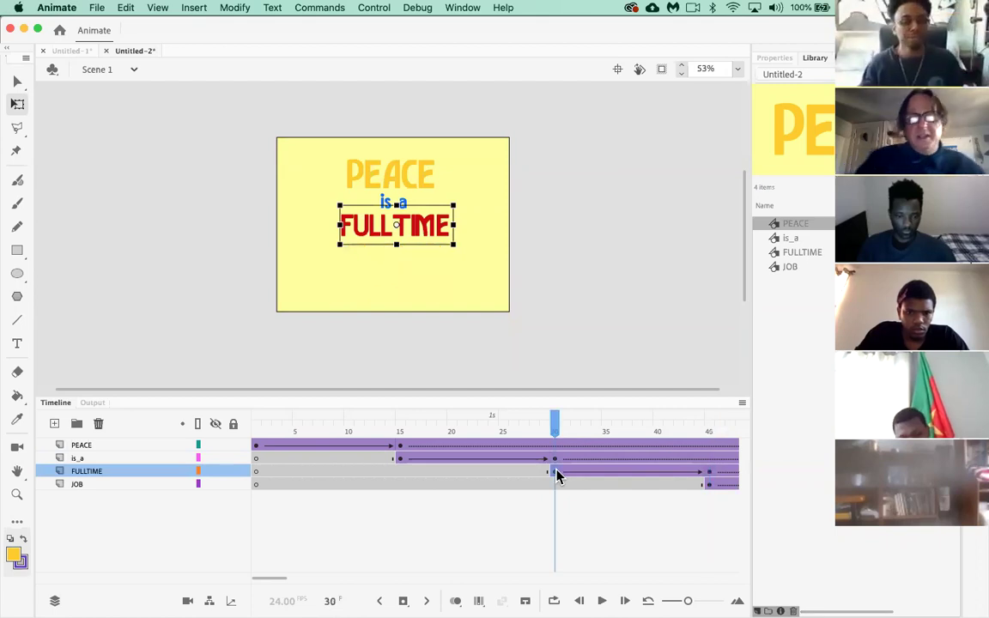
left_click_drag(440, 228, 292, 225)
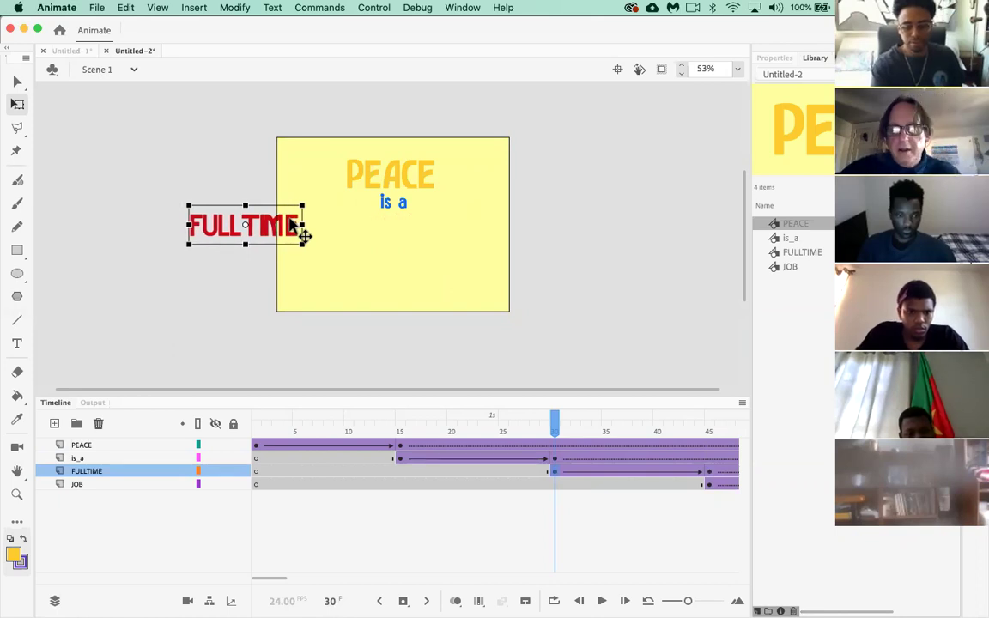
left_click_drag(560, 425, 169, 433)
key("Return")
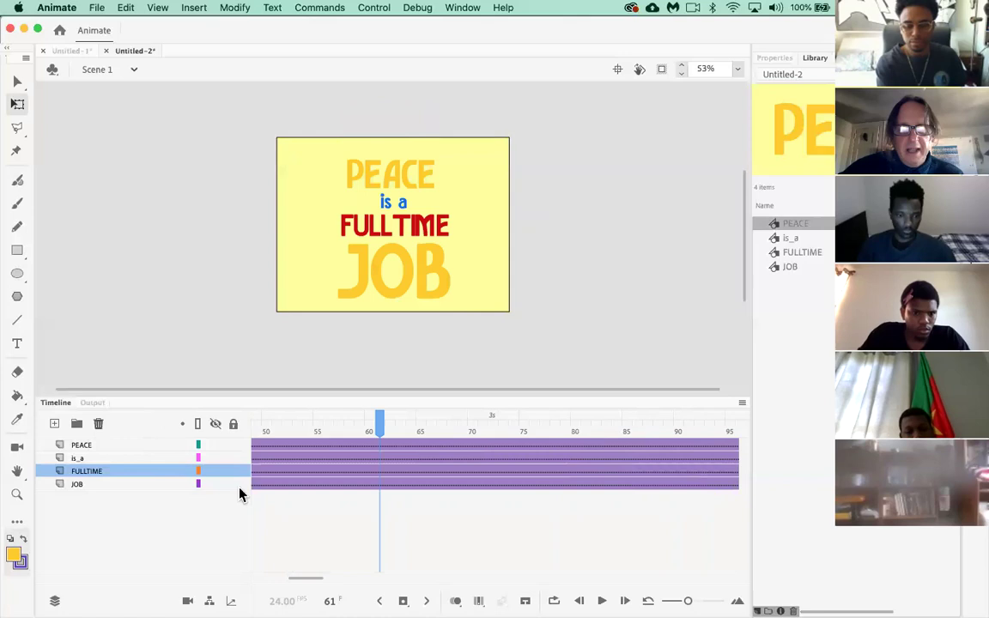
Step: Insert a keyframe at frame 60 on the JOB layer
scroll(332, 506, "left", 5)
scroll(329, 506, "right", 2)
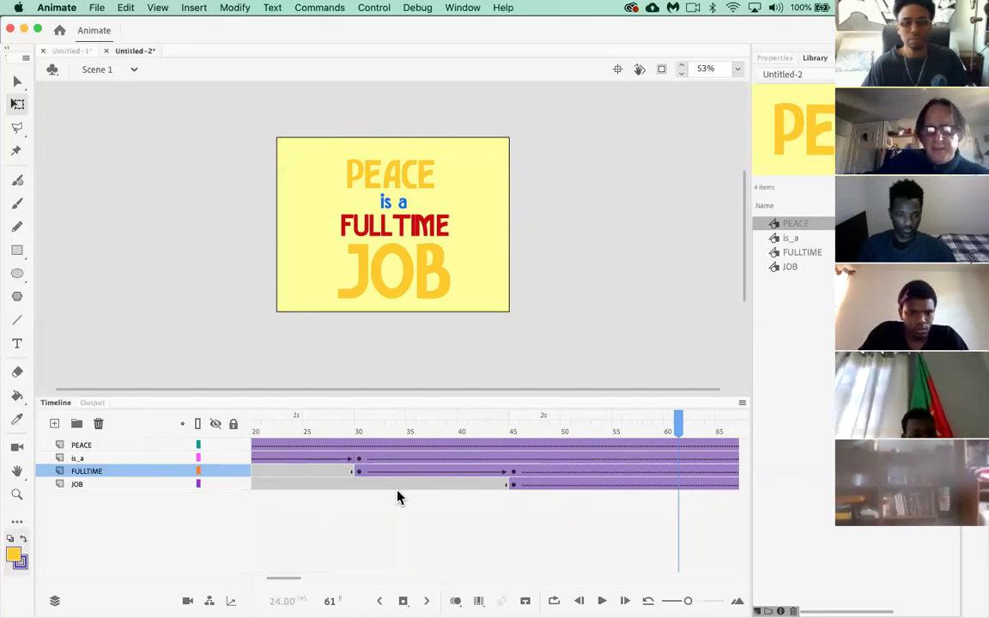
left_click(513, 486)
scroll(545, 505, "right", 5)
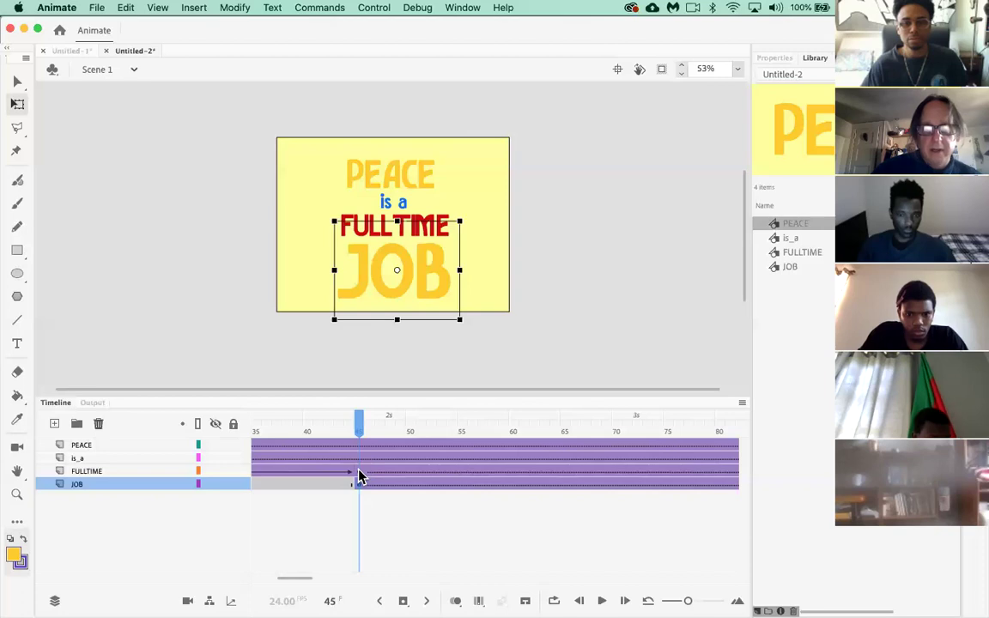
left_click(516, 489)
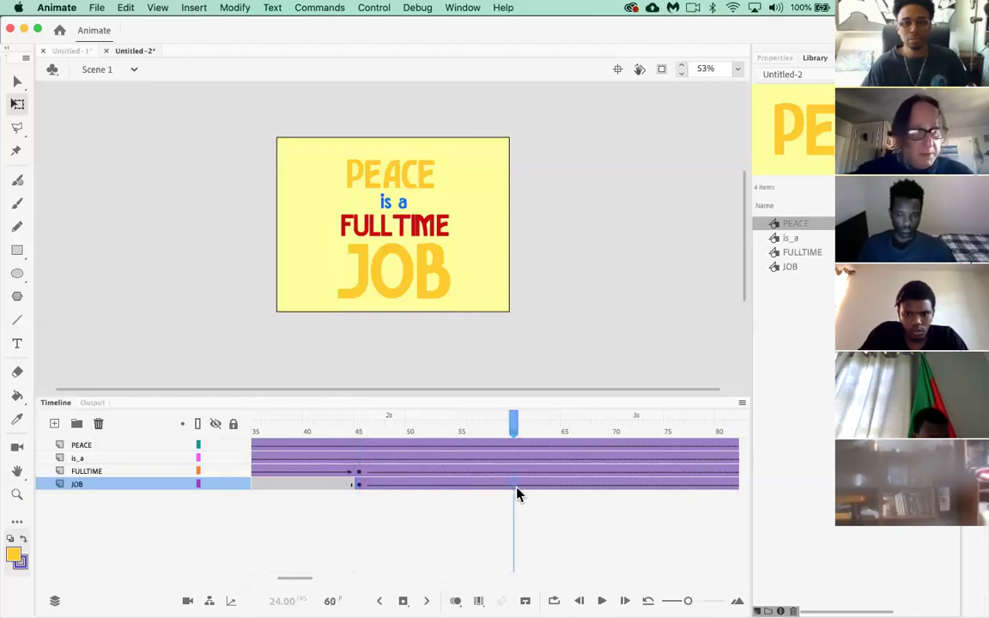
key("F6")
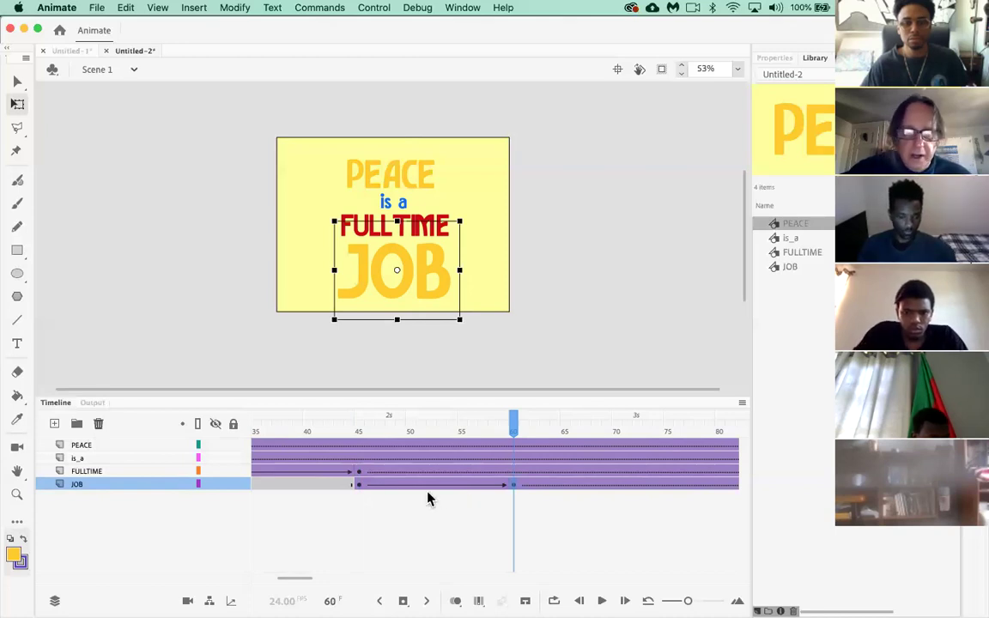
Step: Move the JOB text straight down to just below the stage's bottom edge at frame 45
left_click(360, 486)
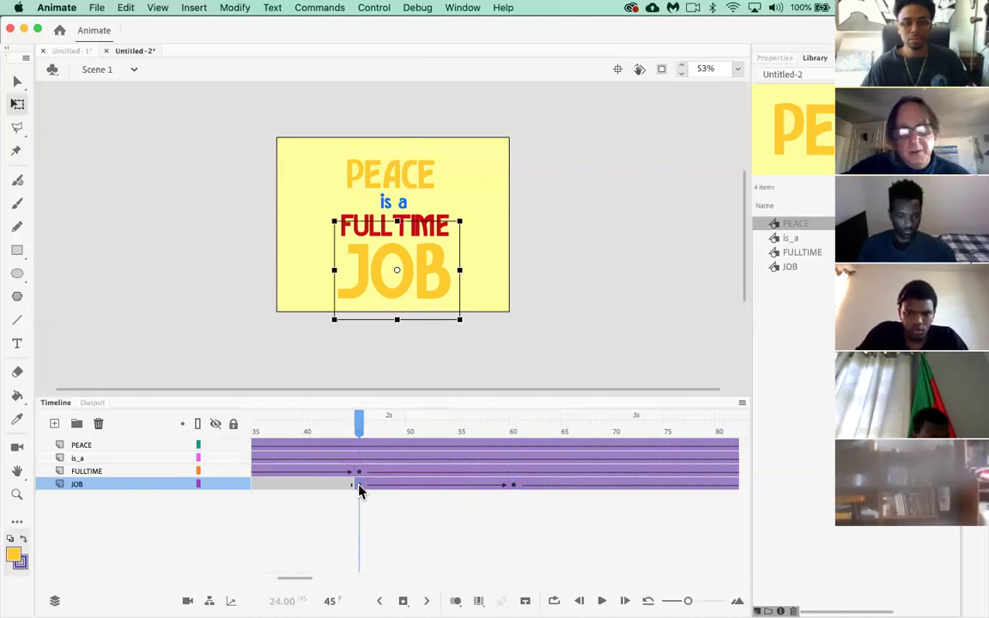
left_click_drag(438, 256, 438, 329)
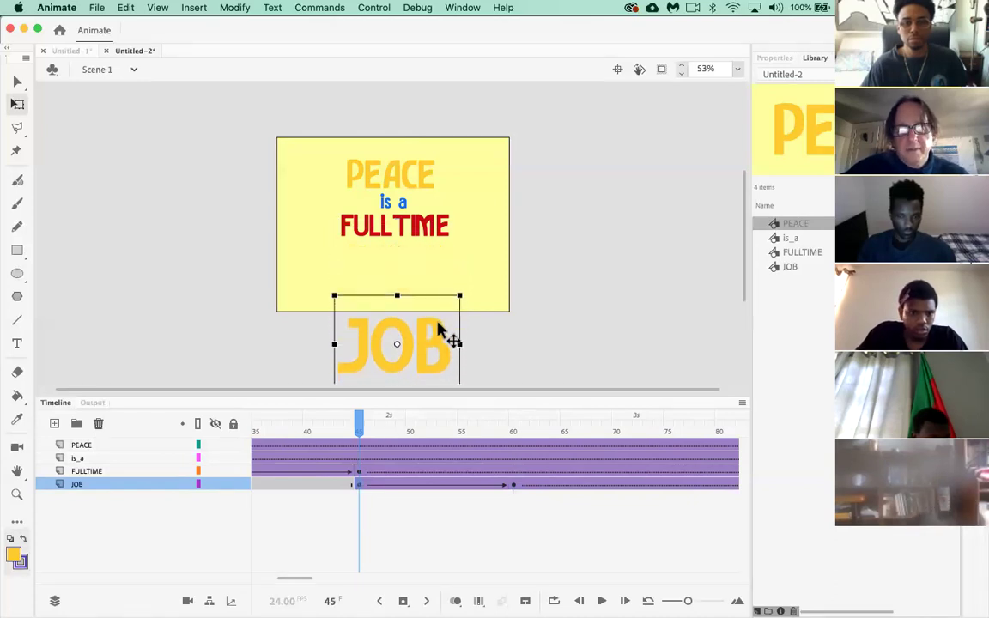
scroll(406, 507, "left", 5)
scroll(406, 507, "left", 10)
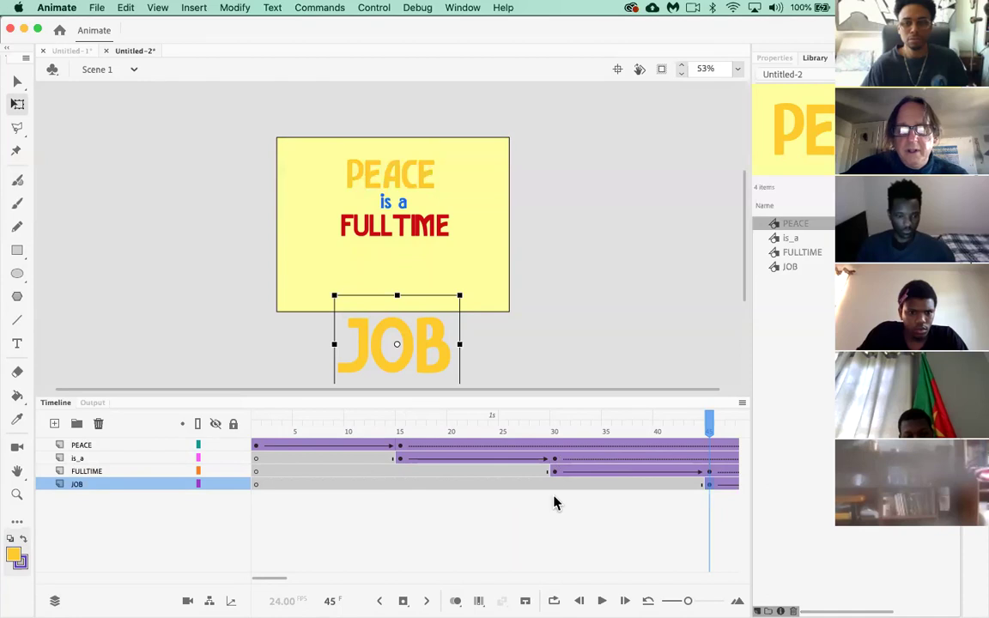
scroll(554, 500, "right", 5)
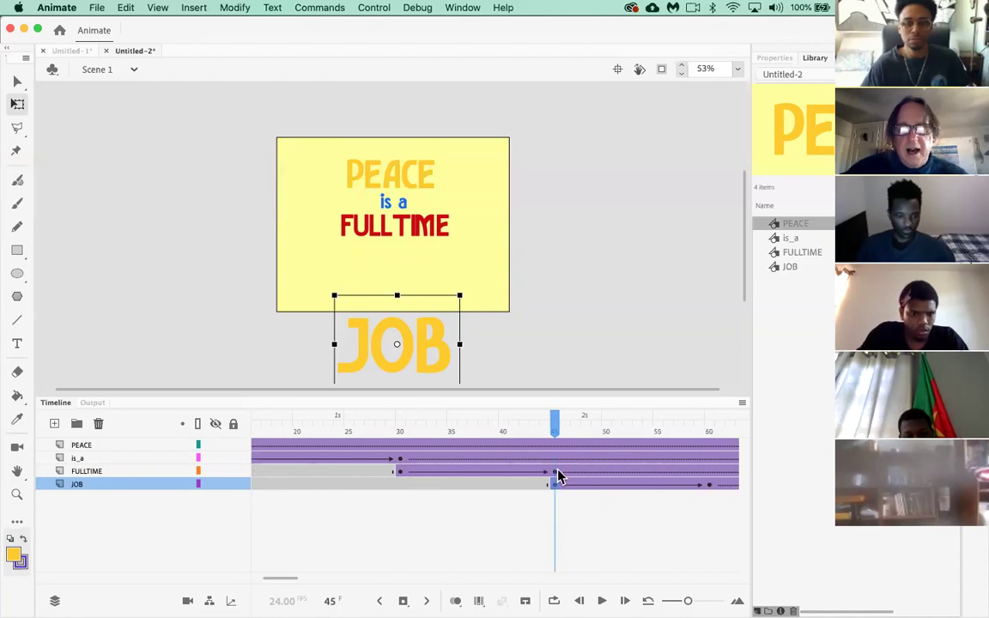
scroll(621, 505, "right", 4)
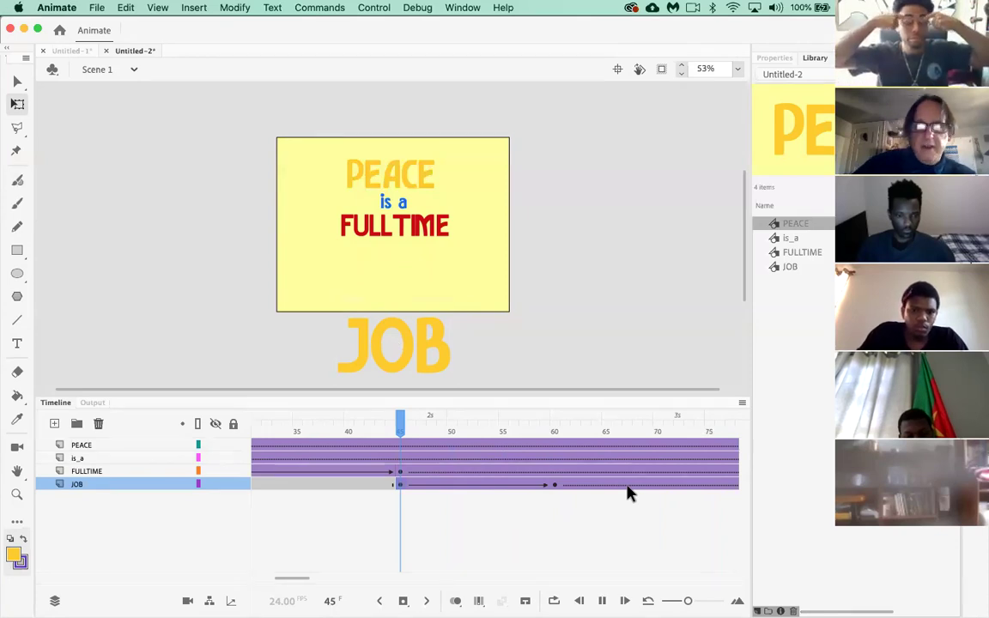
Step: Return the playhead to frame 1 and play the whole animation on the stage
key("period")
key("period")
left_click_drag(423, 419, 187, 433)
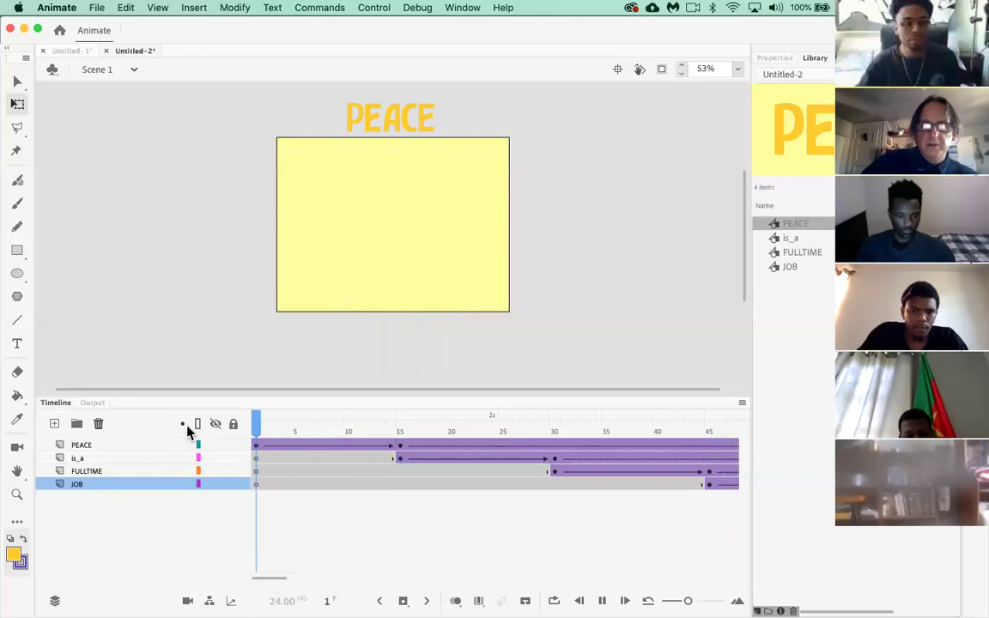
key("Return")
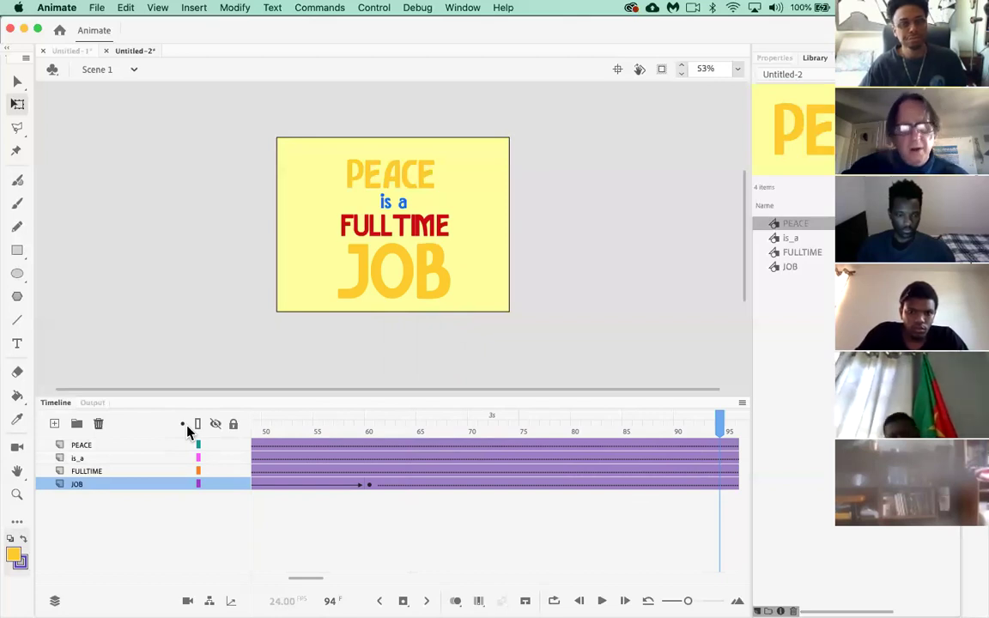
Step: Save the document to the Desktop as TypeDemo.fla in Animate Document format
left_click(96, 8)
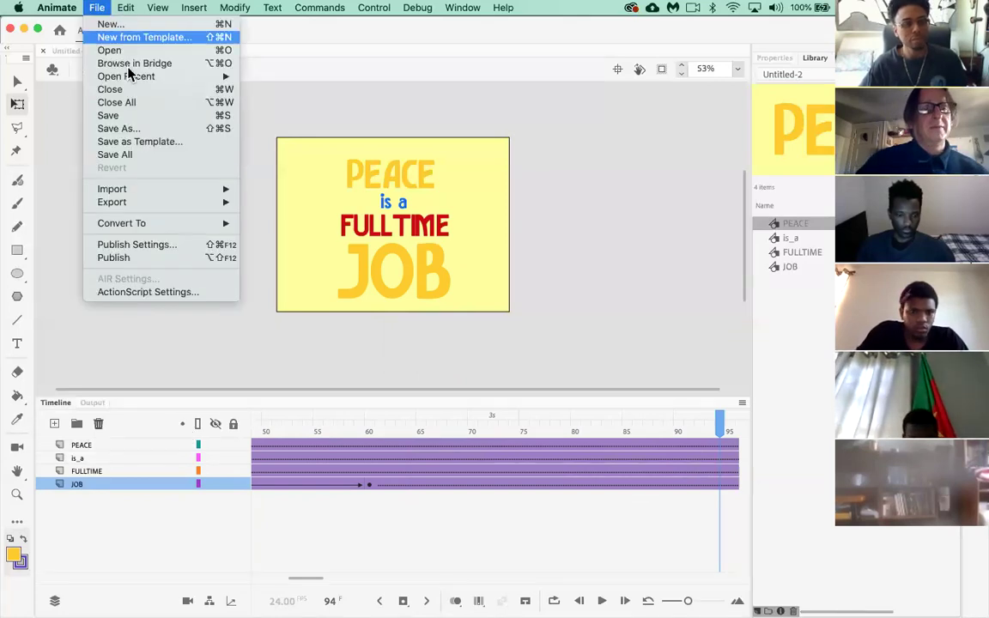
left_click(142, 118)
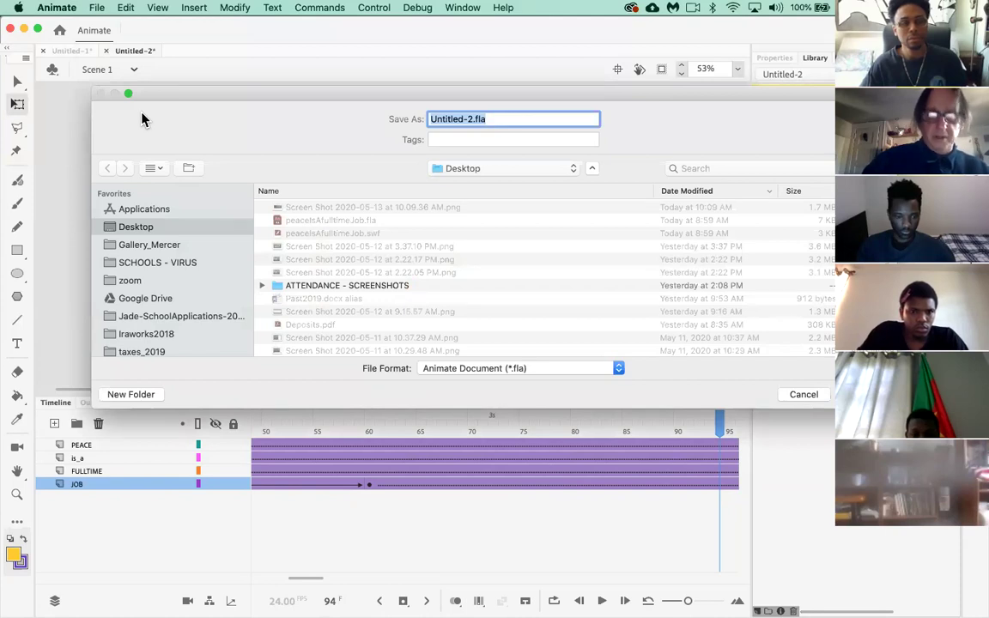
type("T")
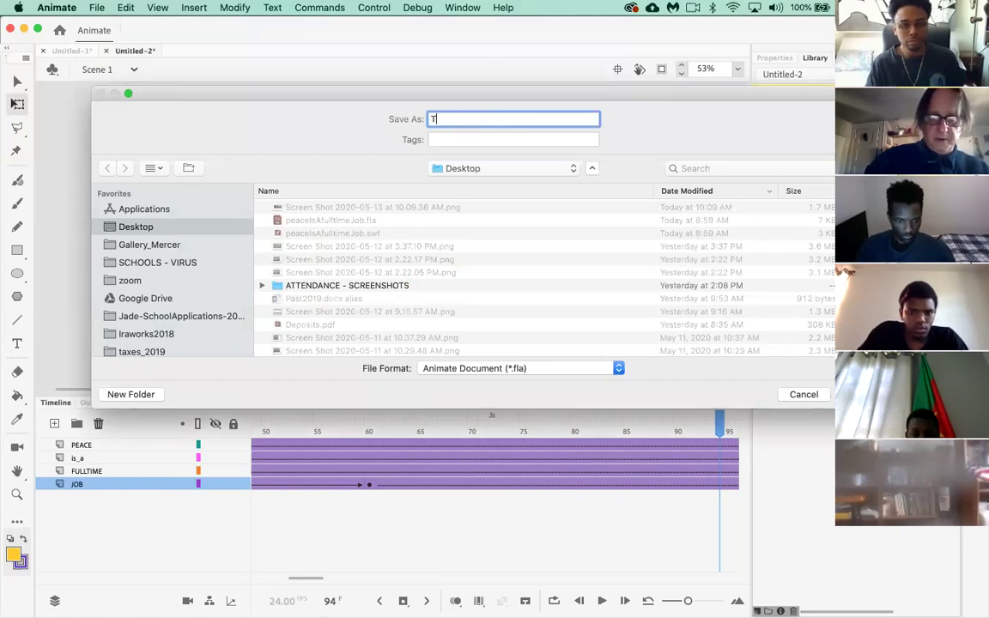
type("ypeDemo.fla")
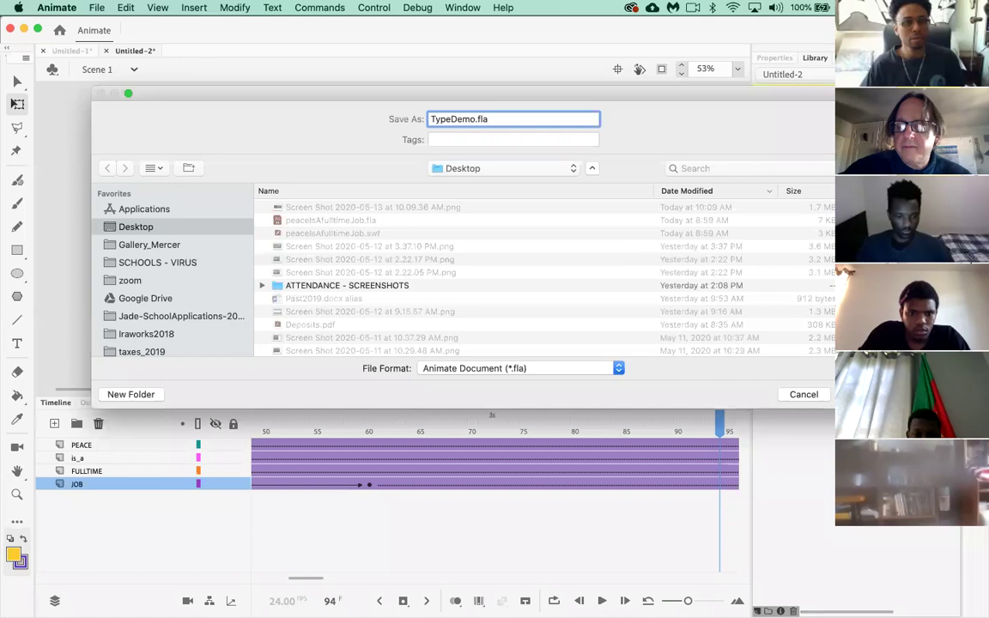
key("Return")
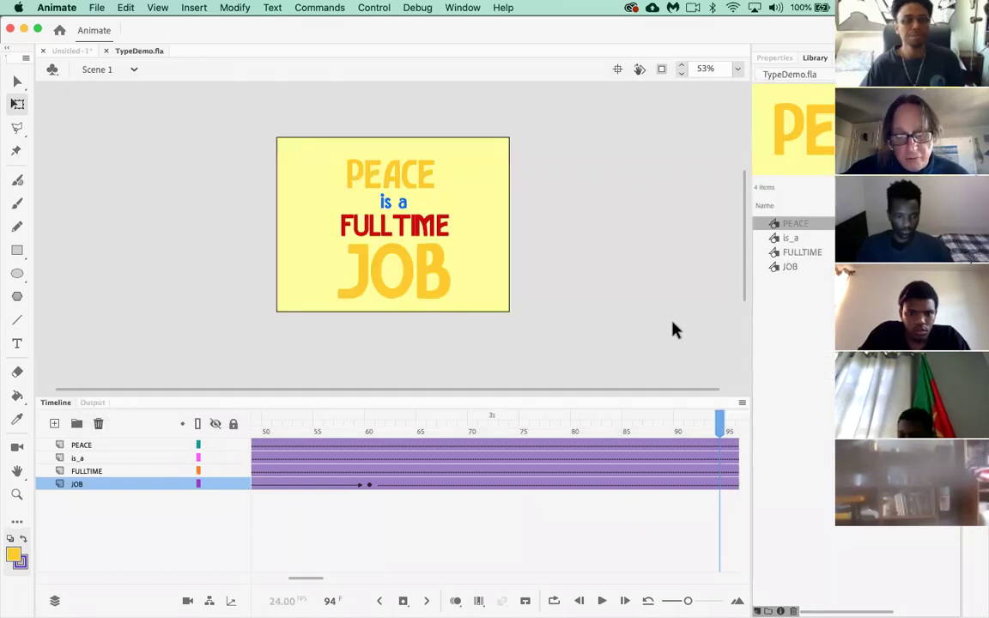
Step: Test the saved movie in its own preview window and close the preview
key("super+Return")
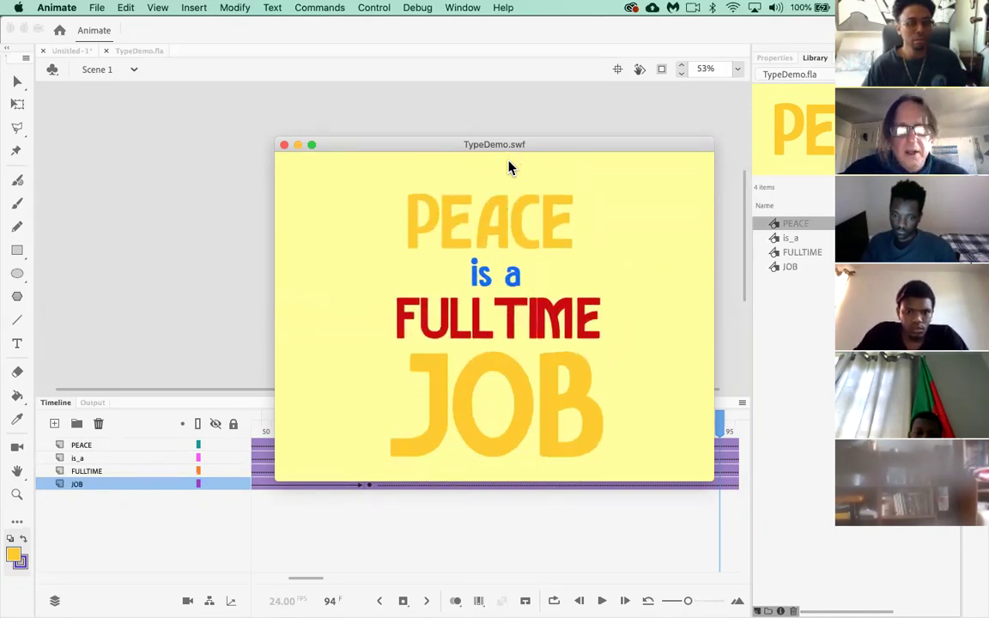
left_click(284, 145)
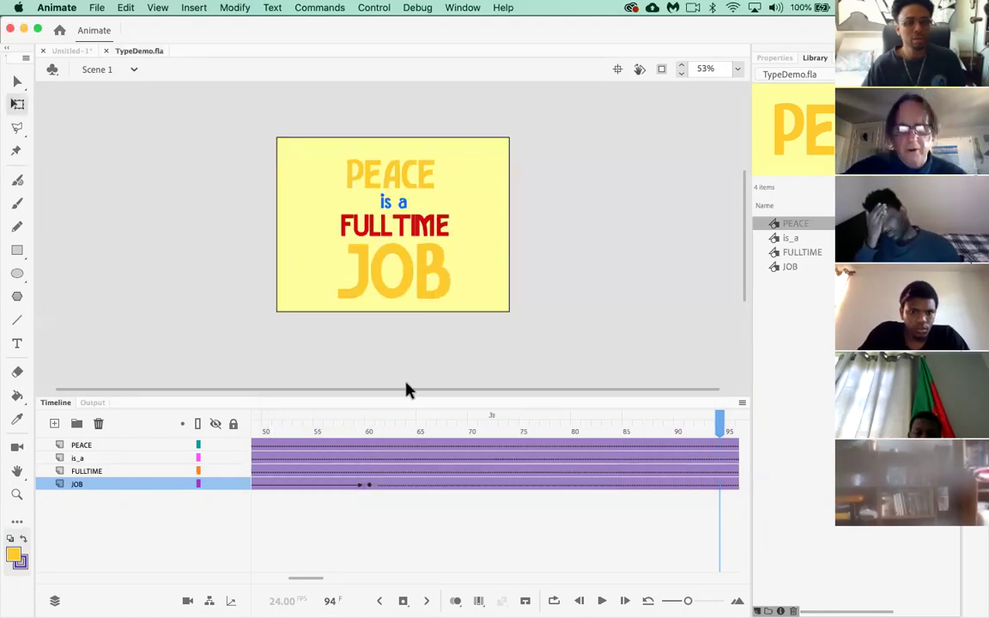
Step: Review the ending keyframes of PEACE, is_a, FULLTIME and JOB at frames 15, 30, 45 and 60, and the hold frames after them
scroll(397, 419, "left", 5)
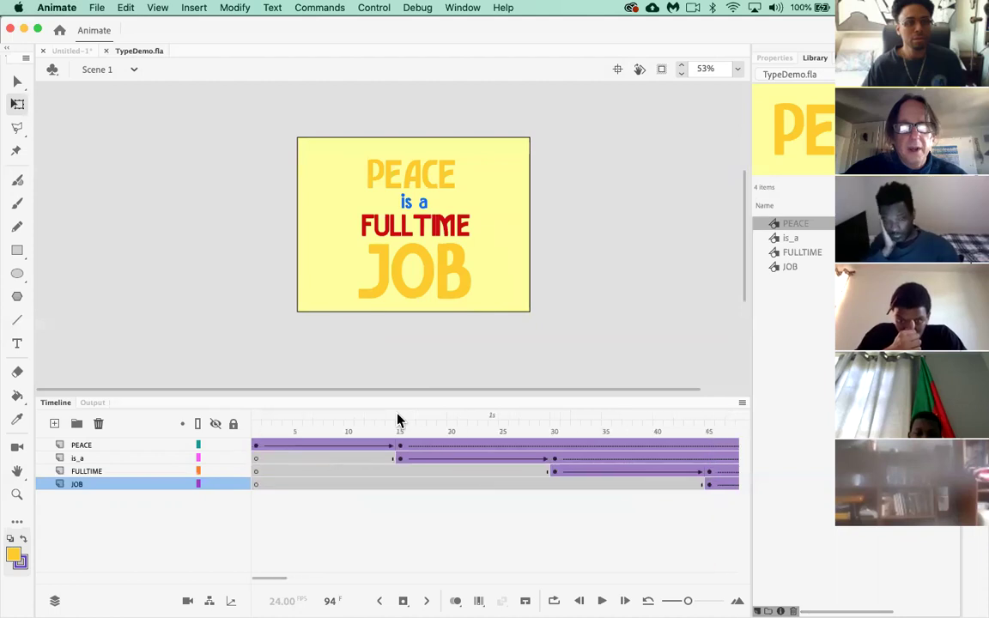
left_click(399, 446)
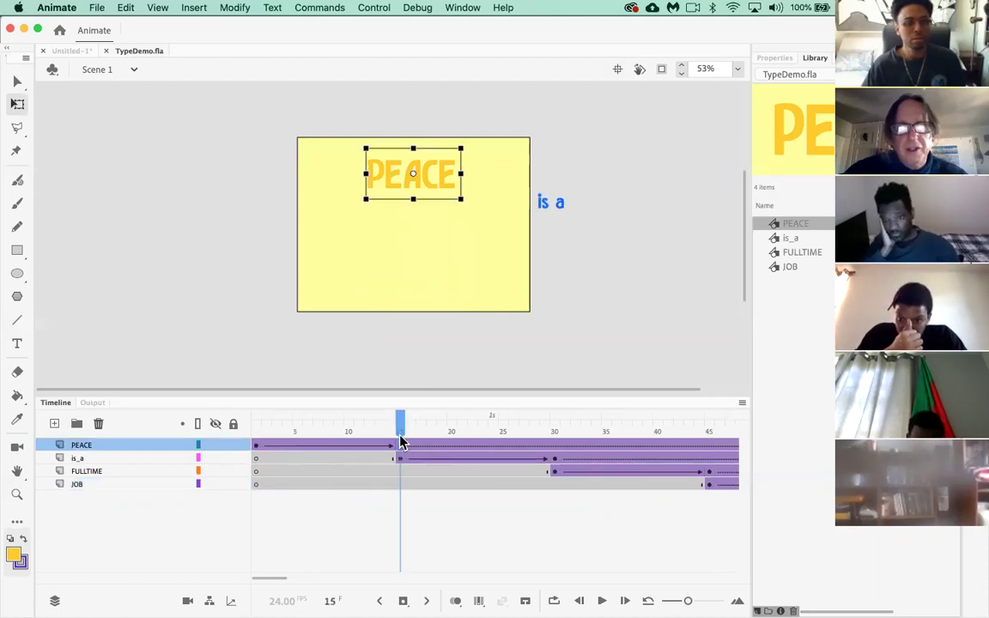
scroll(432, 448, "right", 6)
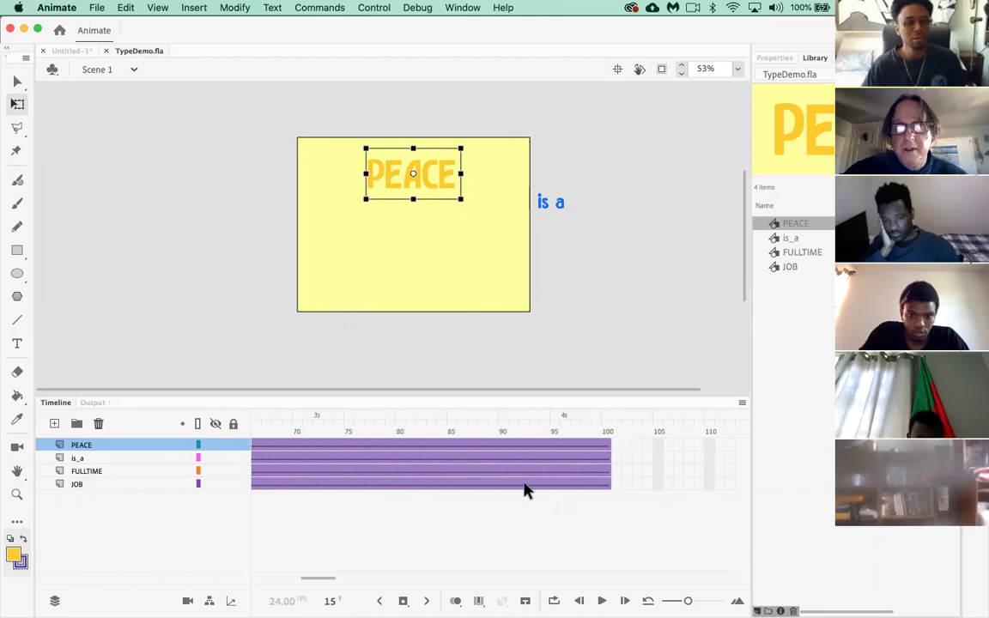
scroll(526, 491, "left", 6)
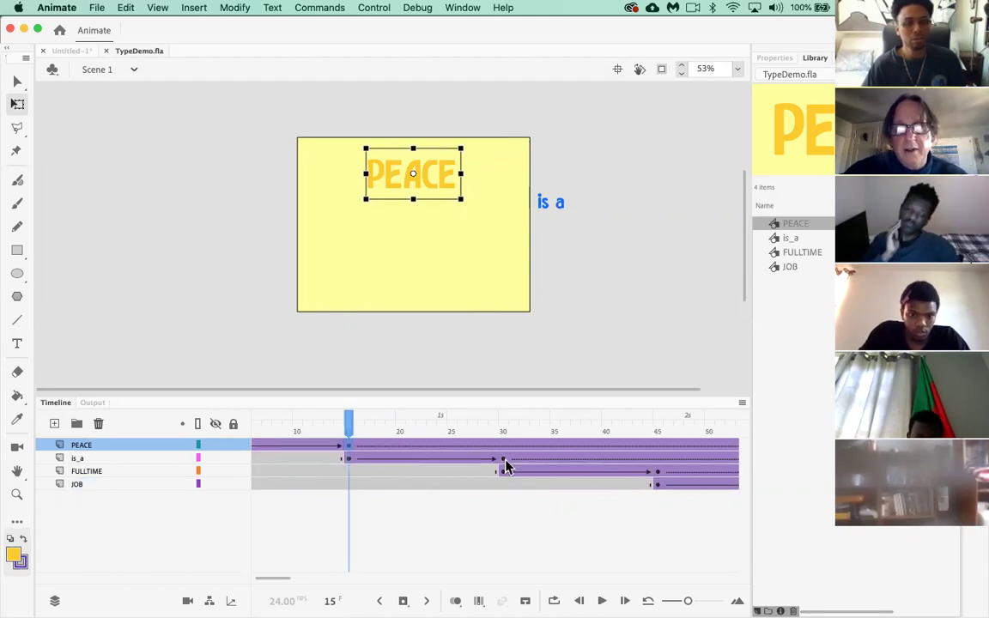
left_click(505, 462)
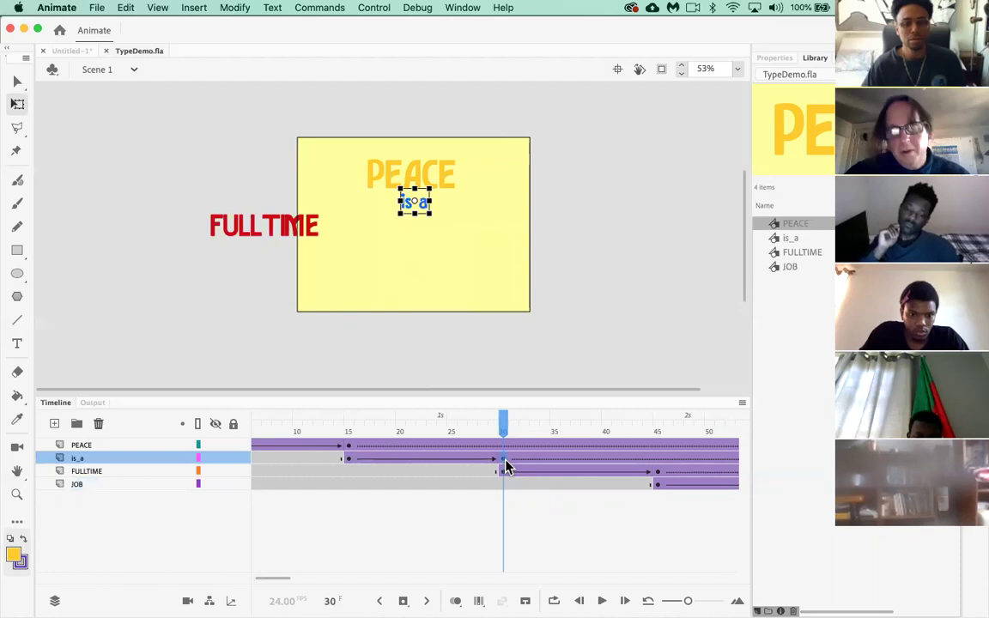
left_click(656, 476)
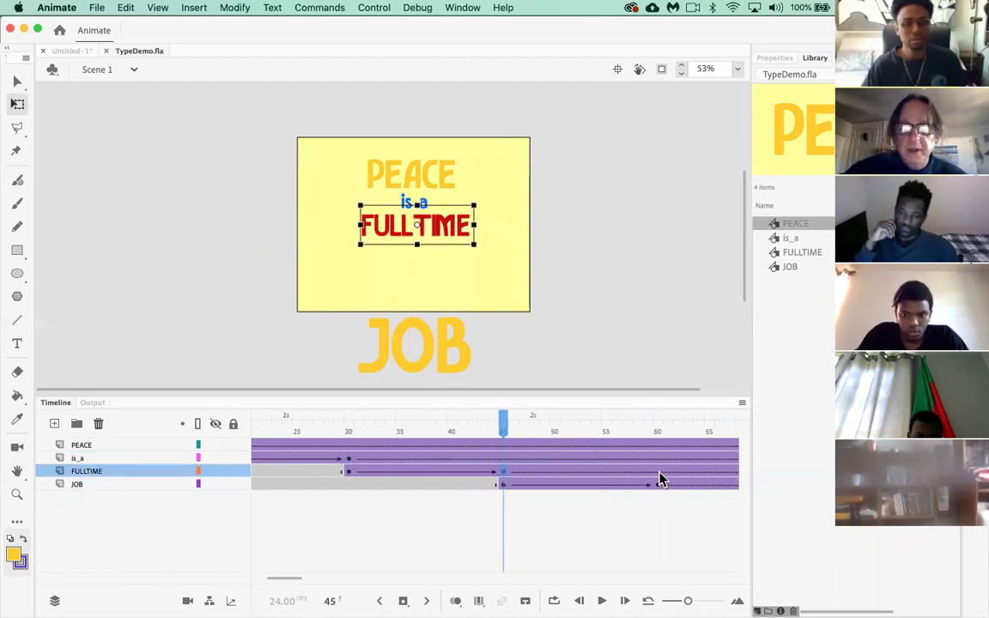
scroll(601, 474, "right", 2)
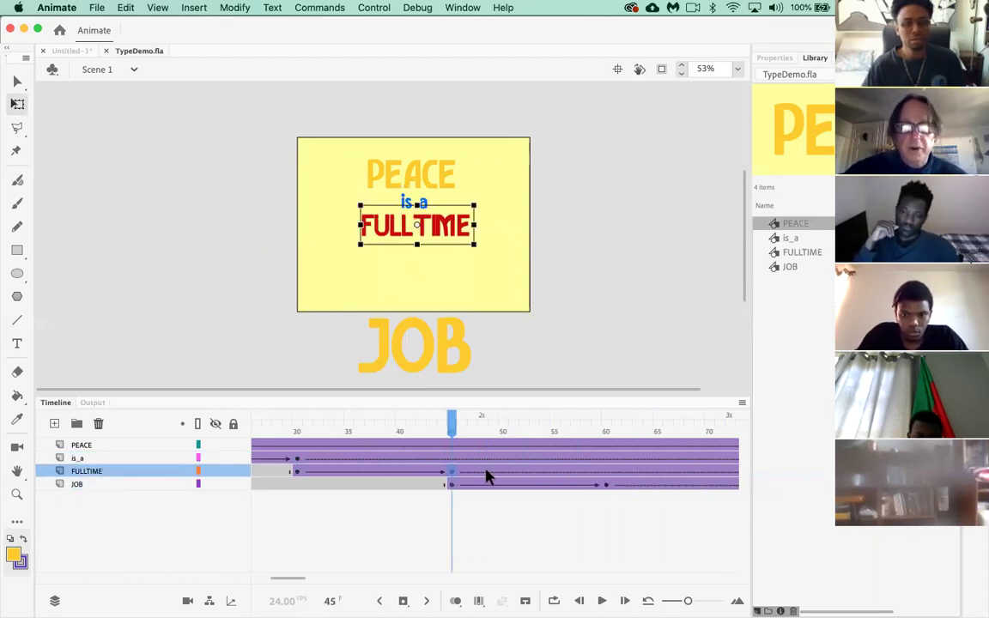
left_click(612, 486)
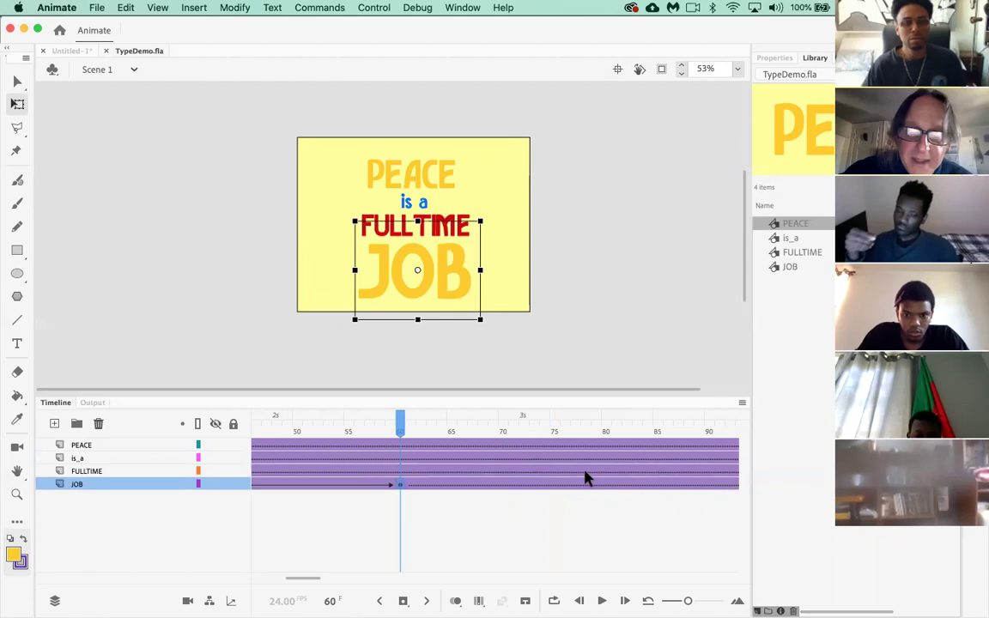
left_click_drag(407, 424, 581, 413)
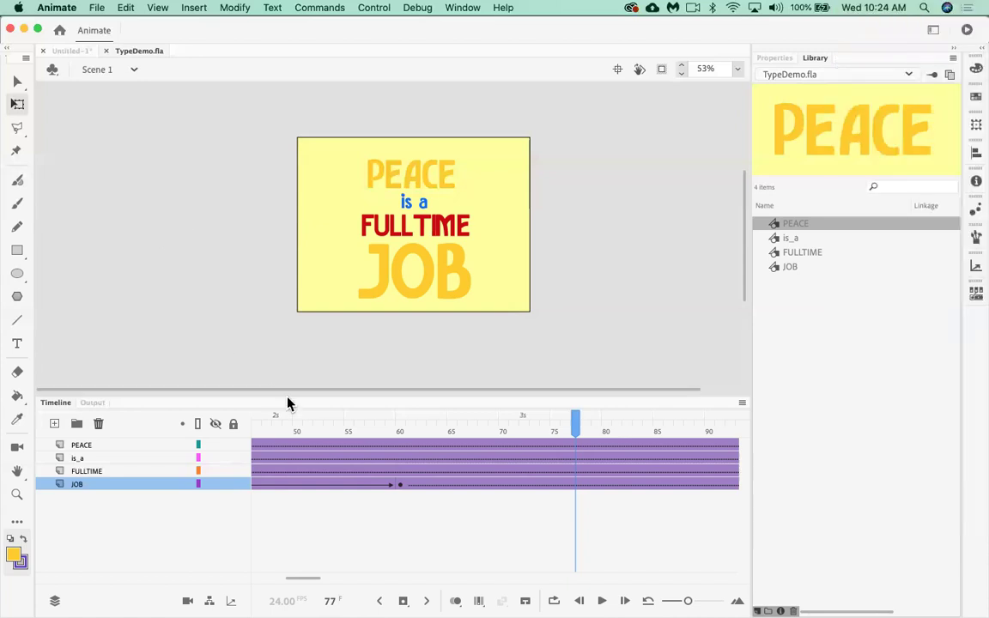
scroll(373, 441, "left", 5)
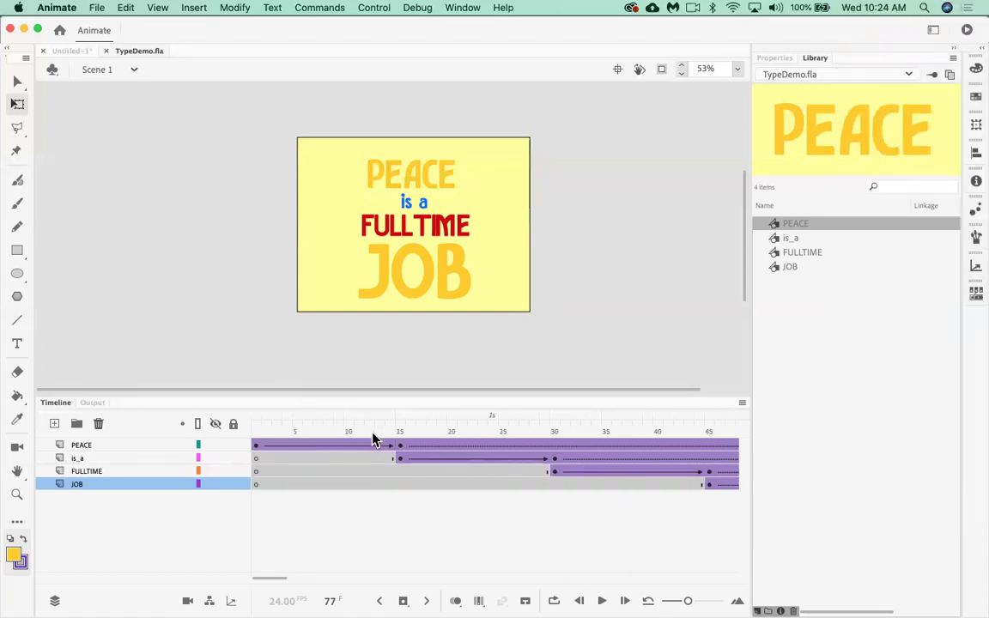
Step: Set the alpha color effect of the PEACE instance at frame 1 to 0%
left_click_drag(371, 429, 244, 429)
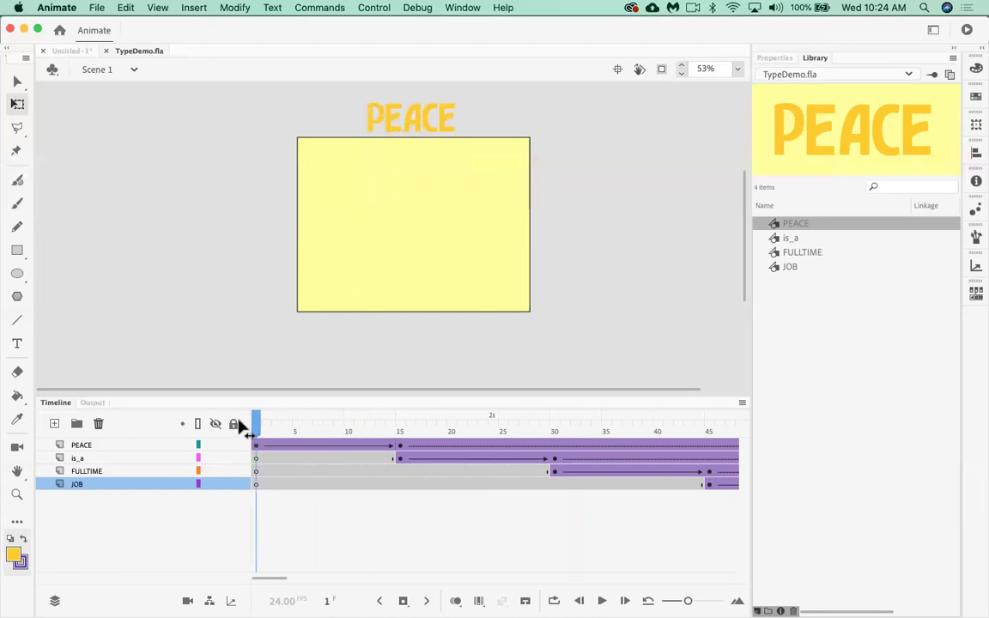
left_click(421, 126)
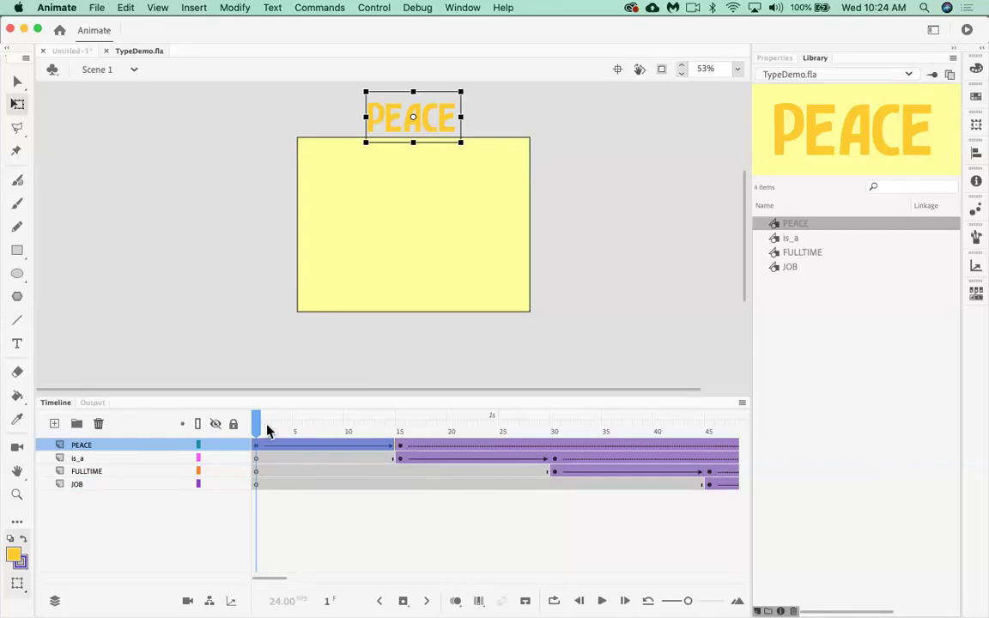
key("super+shift+a")
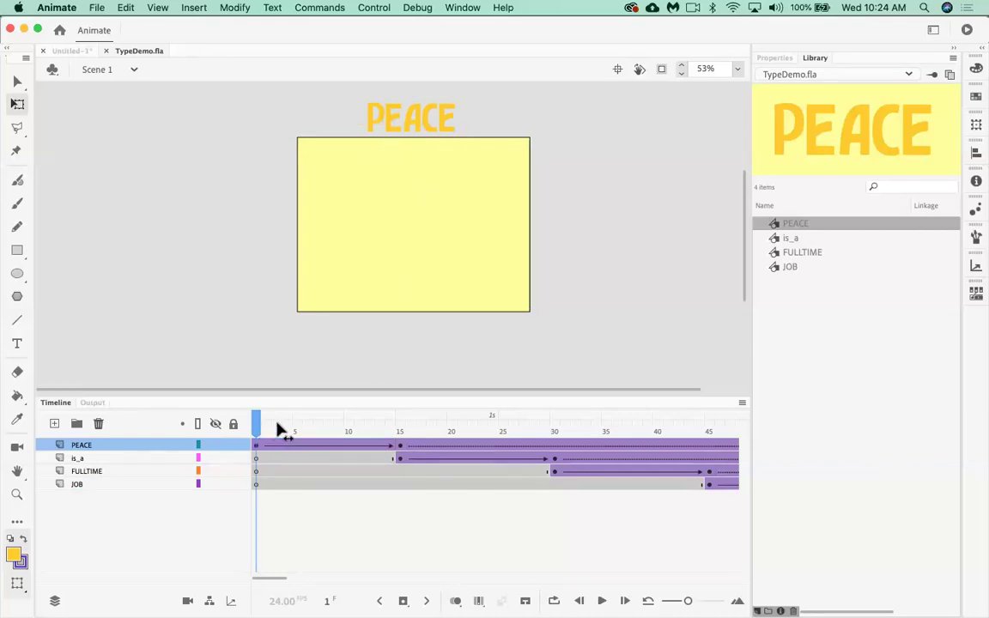
left_click(429, 114)
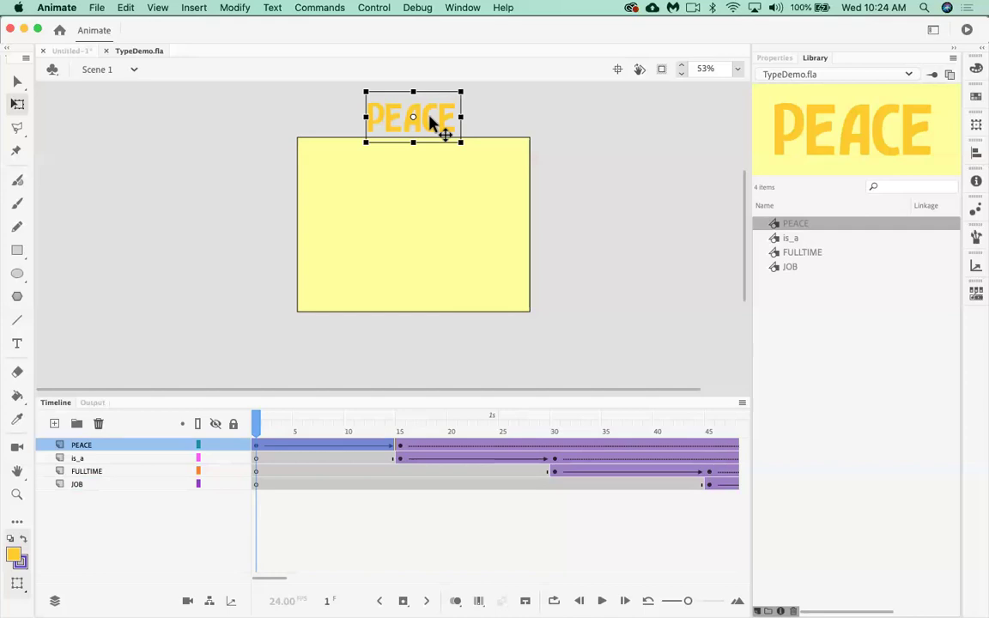
left_click(772, 58)
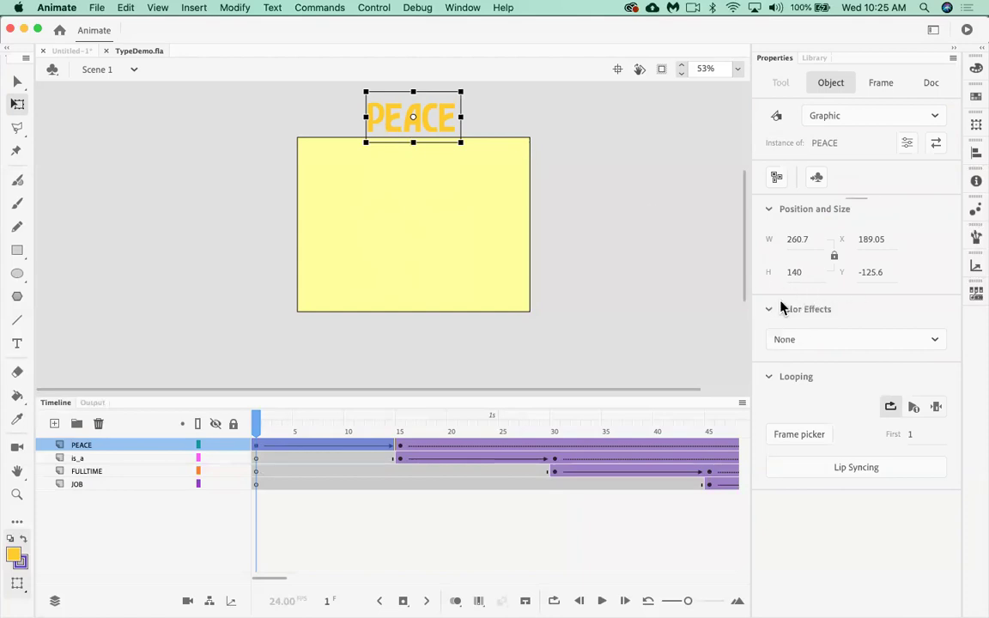
left_click(808, 340)
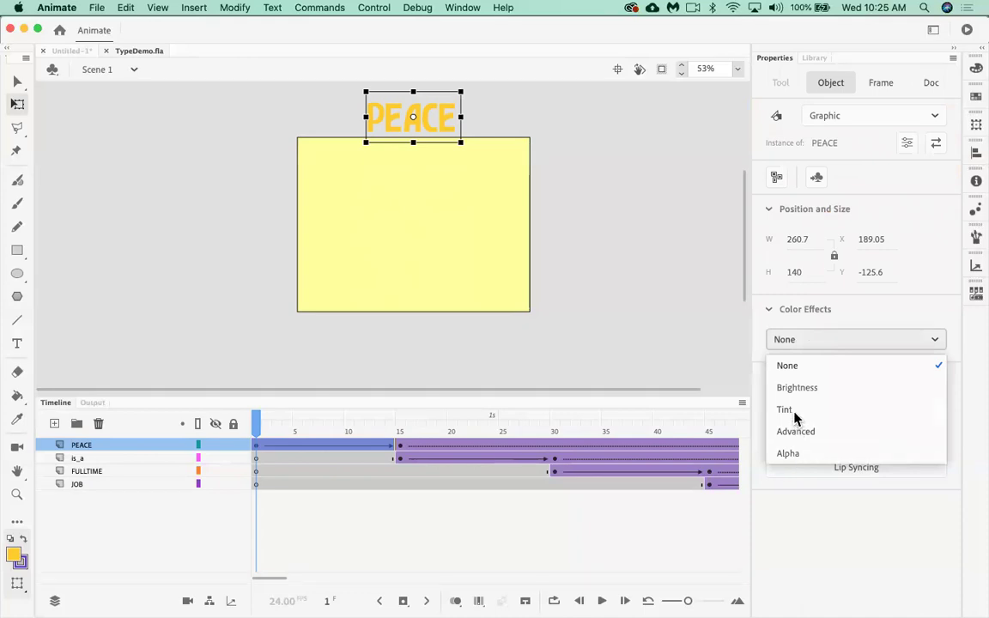
left_click(801, 455)
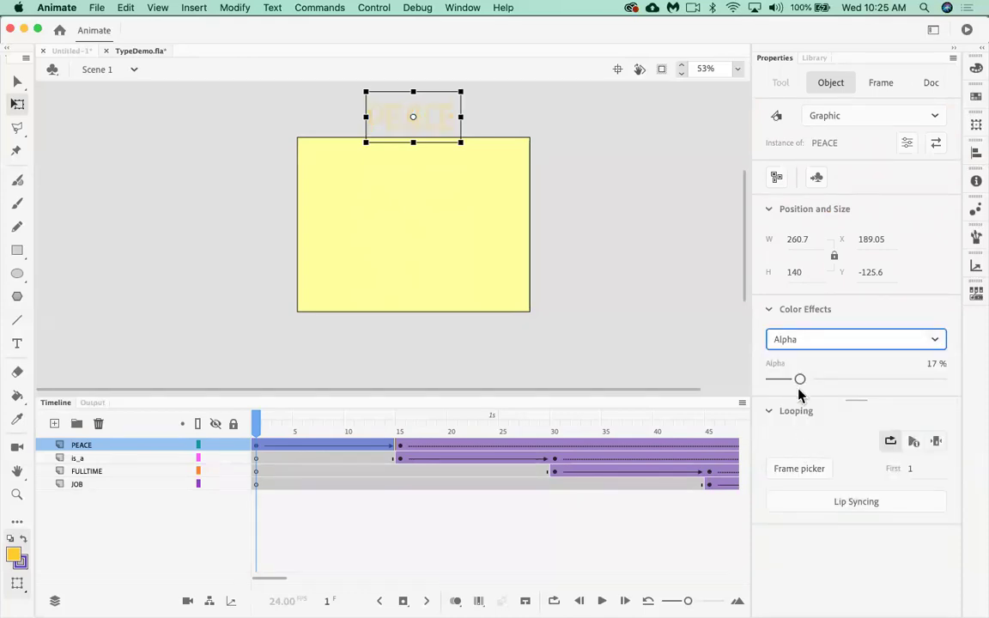
left_click_drag(799, 379, 727, 391)
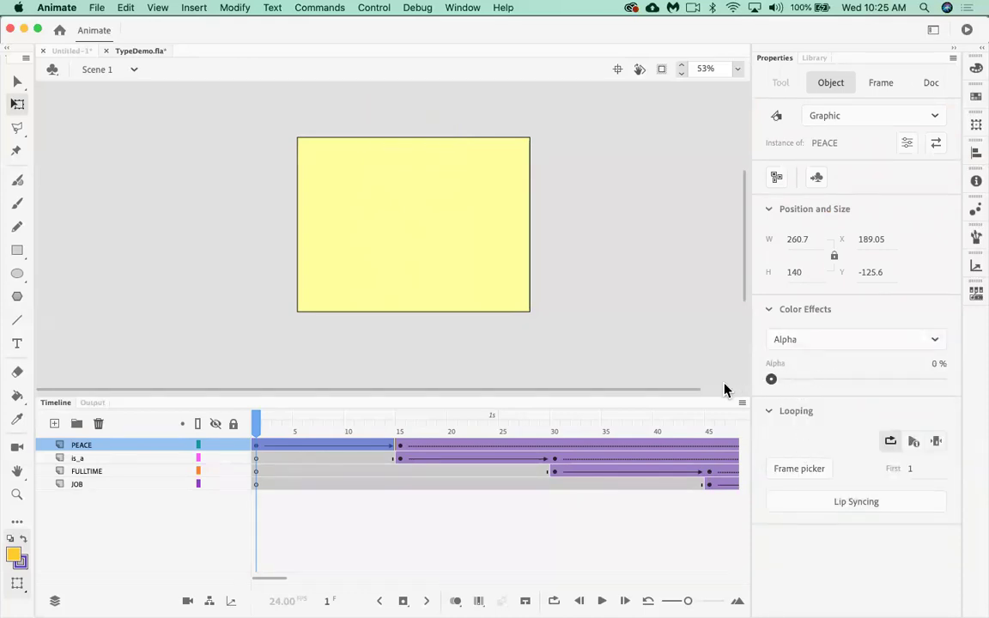
Step: Play the PEACE fade-in on the stage and test the movie in its own preview window, closing the preview
key("Tab")
left_click(724, 390)
key("Return")
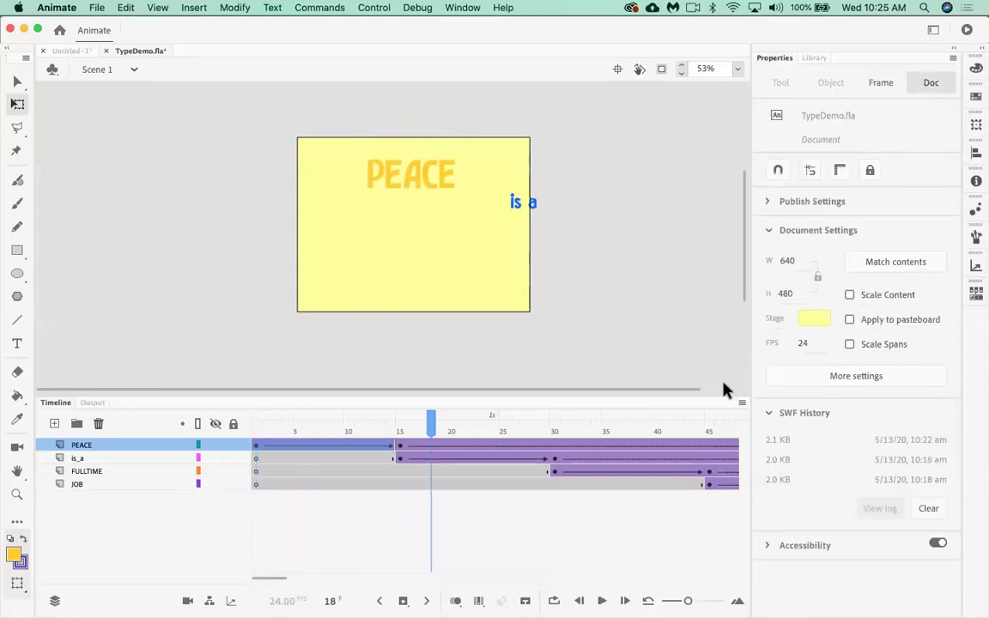
left_click(424, 423)
key("super+Return")
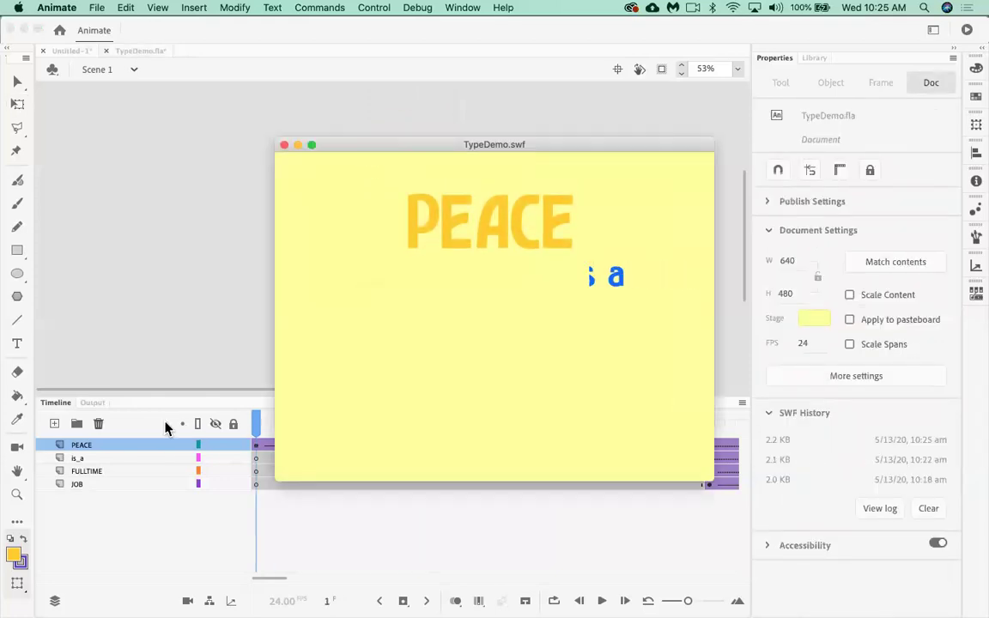
left_click(284, 145)
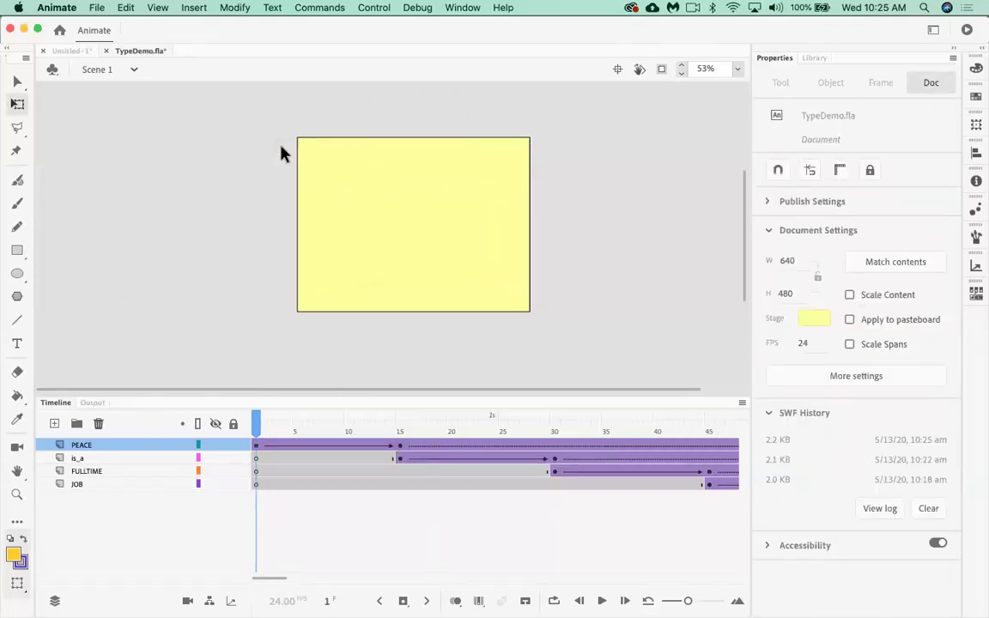
Step: Move the transparent PEACE instance at frame 1 down so it overlaps the stage's upper edge, at about X 191, Y -75
left_click(257, 445)
left_click(423, 142)
left_click_drag(422, 142, 423, 149)
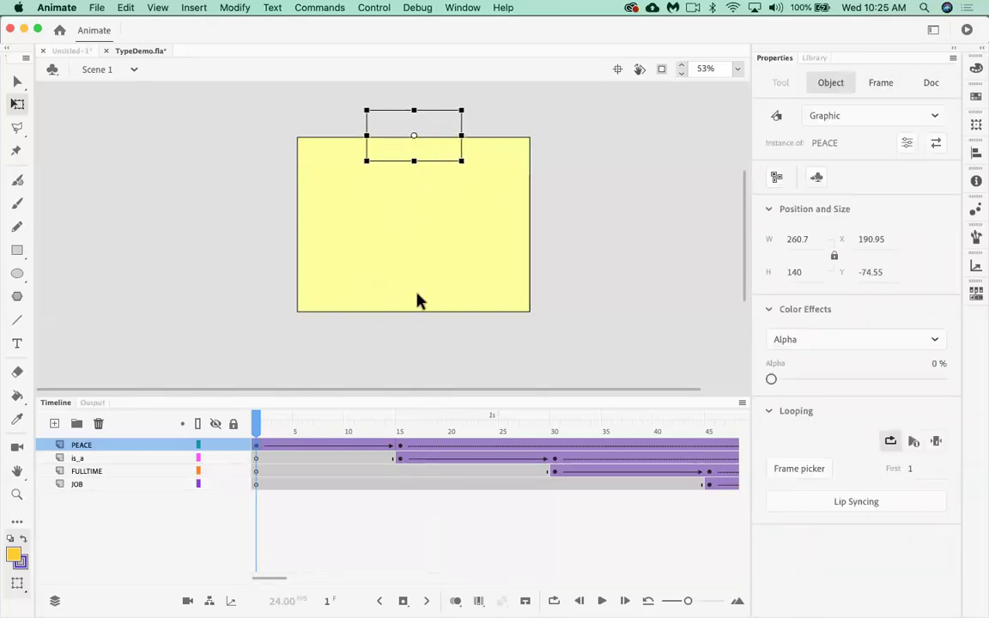
Step: At frame 15, move the is_a instance just inside the stage's right edge, at about X 545, and set its alpha to 0%
left_click(400, 459)
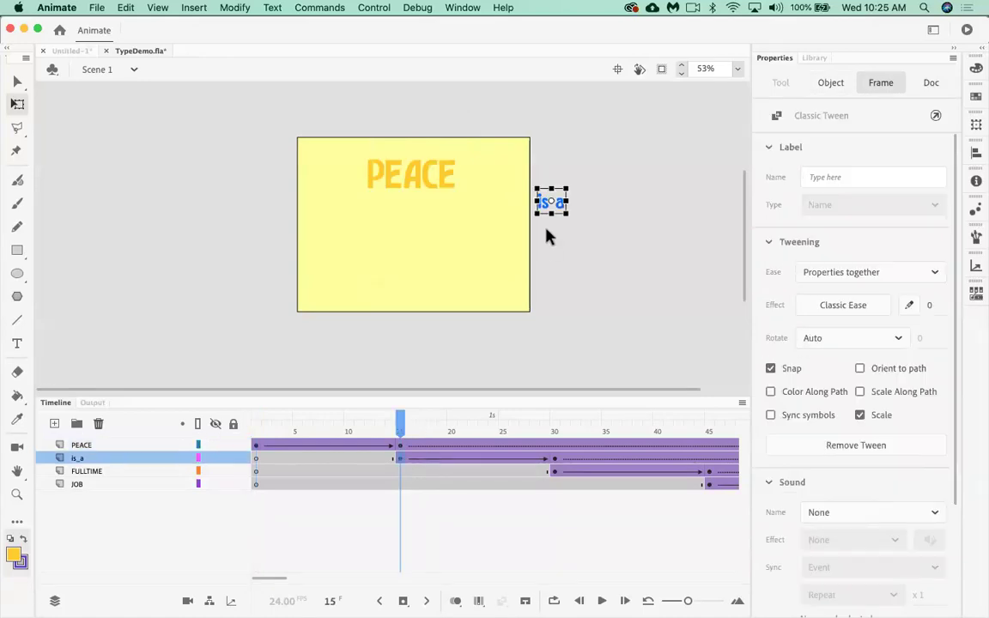
left_click_drag(555, 207, 519, 207)
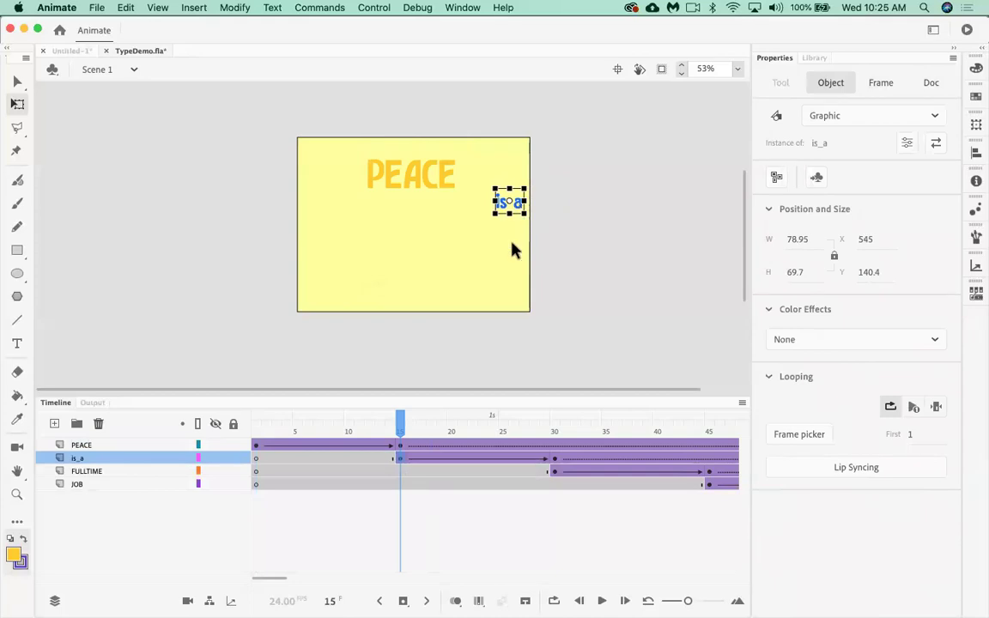
left_click(400, 465)
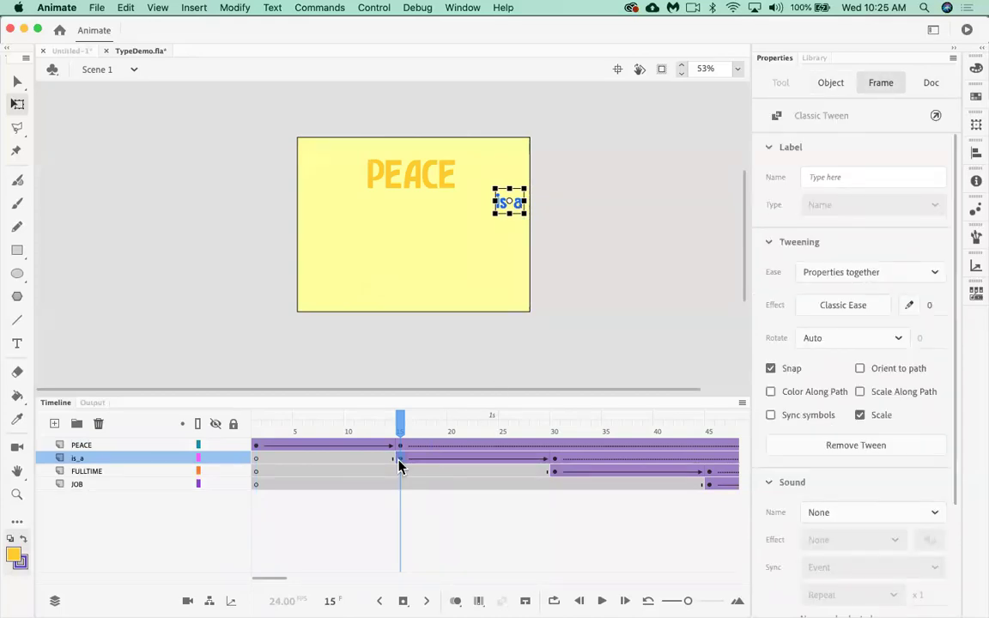
left_click(507, 213)
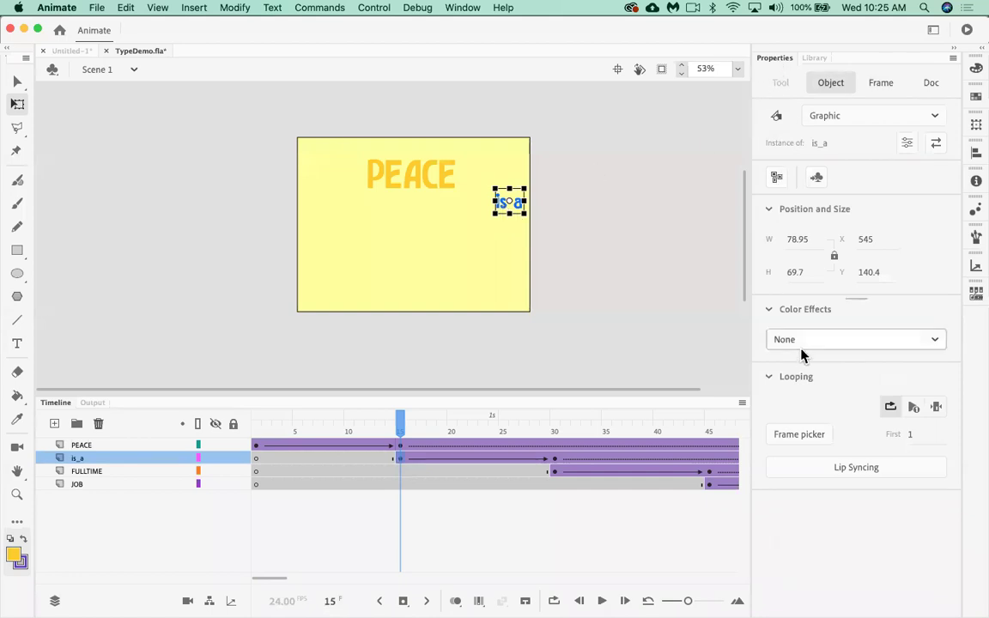
left_click(769, 311)
left_click(769, 311)
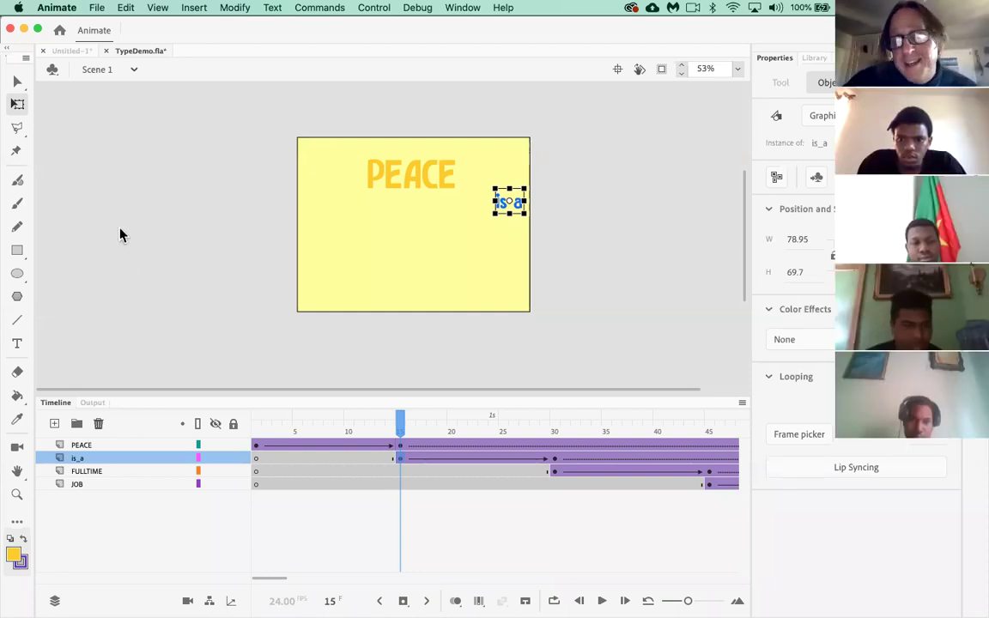
left_click(388, 430)
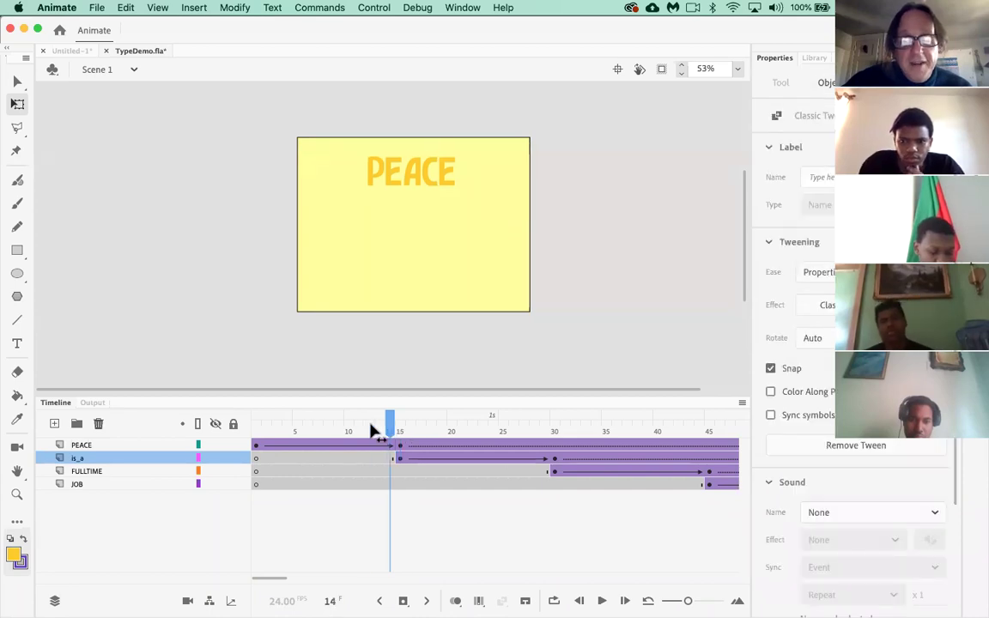
left_click_drag(376, 431, 338, 431)
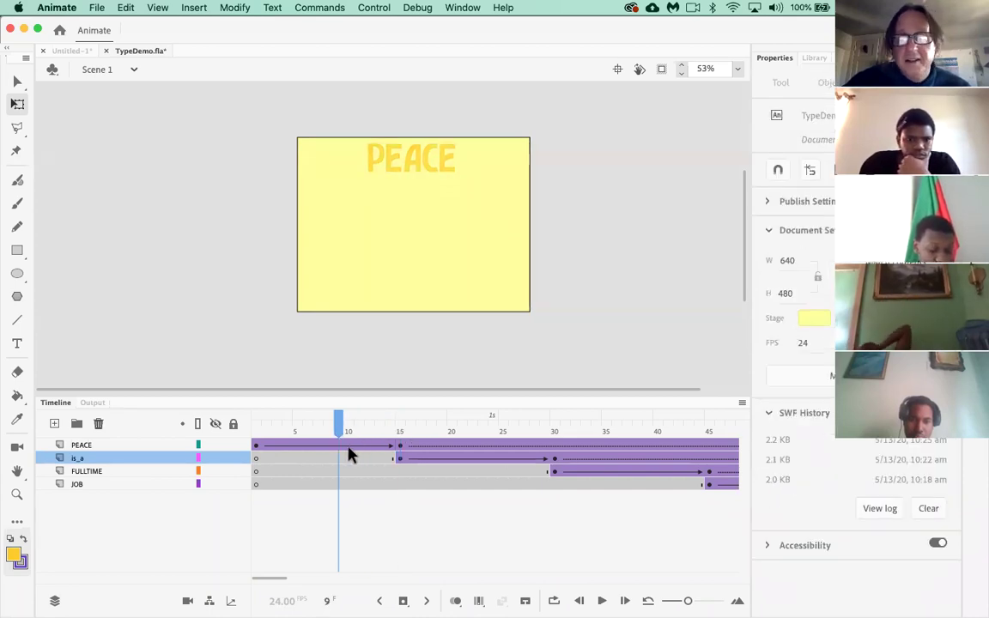
left_click(400, 460)
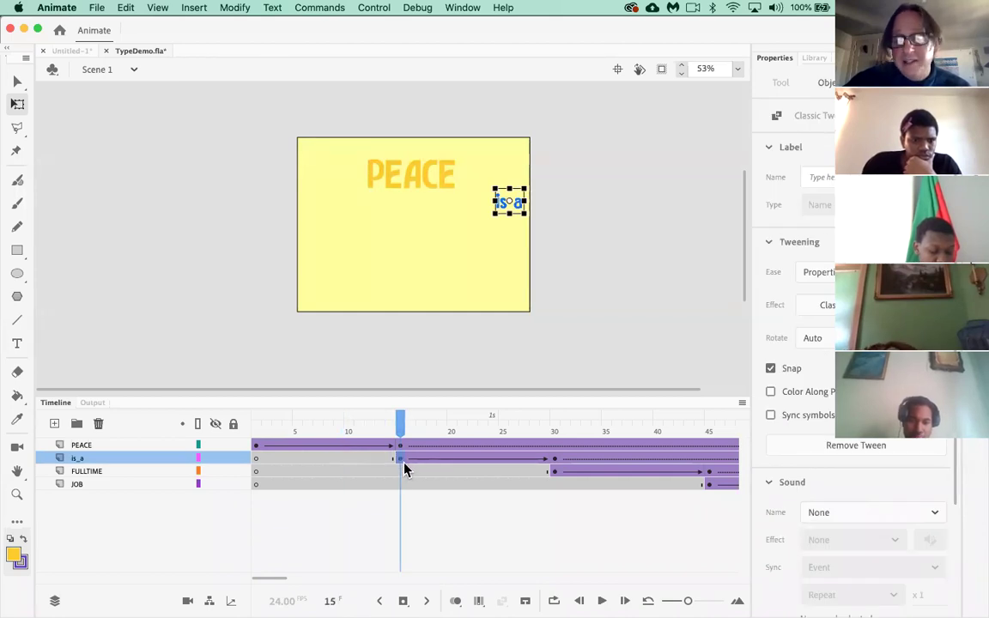
left_click(504, 208)
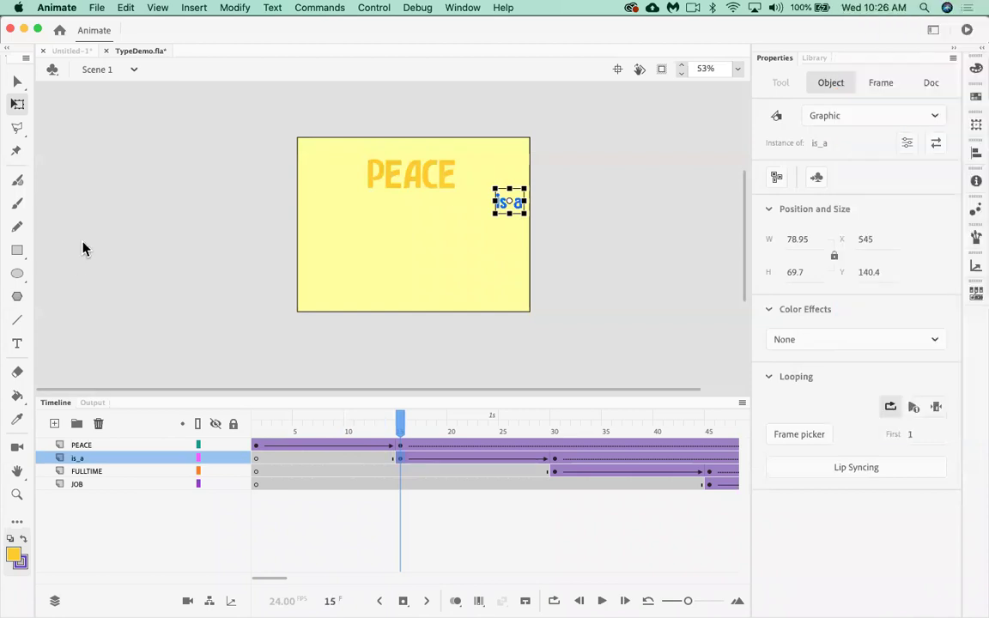
left_click(808, 340)
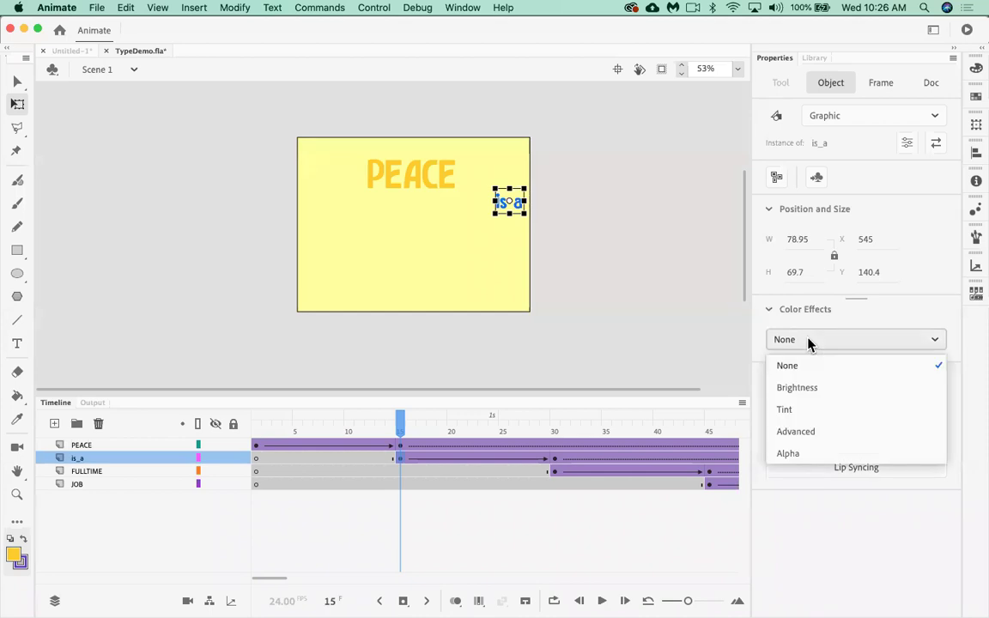
left_click(788, 454)
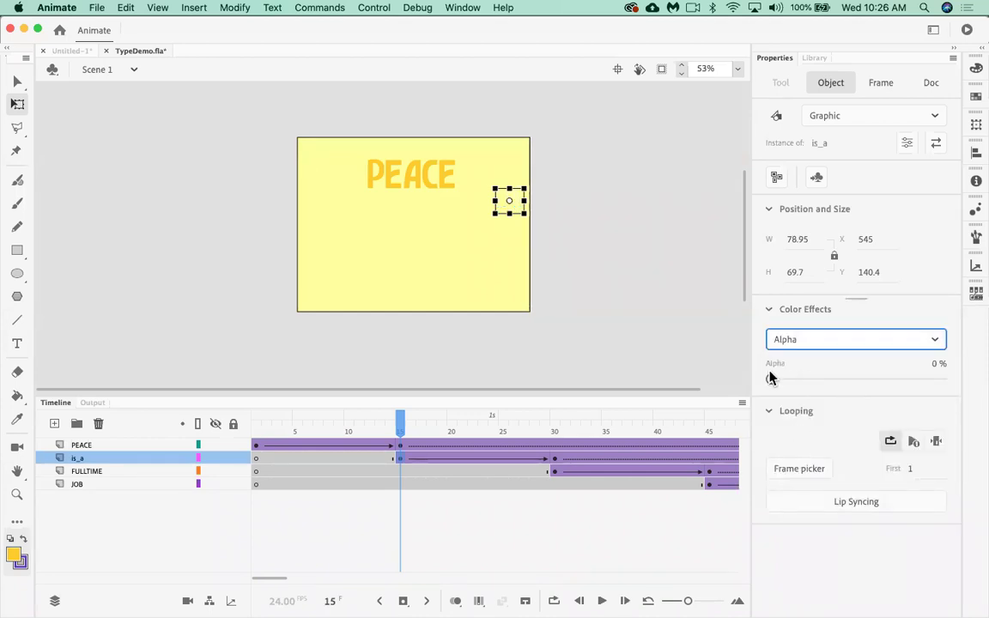
Step: Set the alpha color effect of the FULLTIME instance at its starting keyframe on frame 30 to 0%
left_click_drag(400, 426, 559, 423)
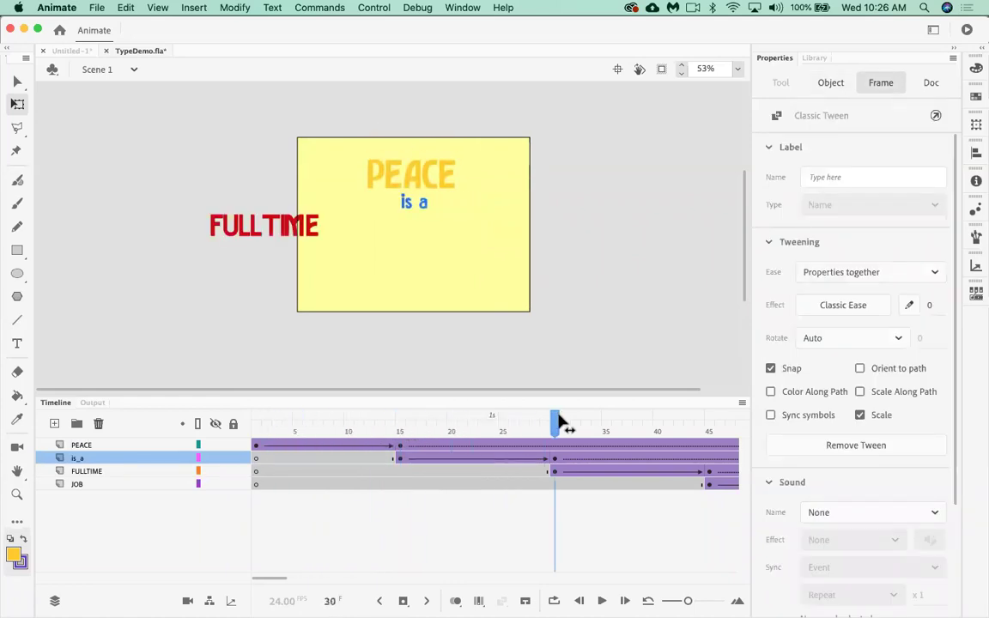
left_click(555, 474)
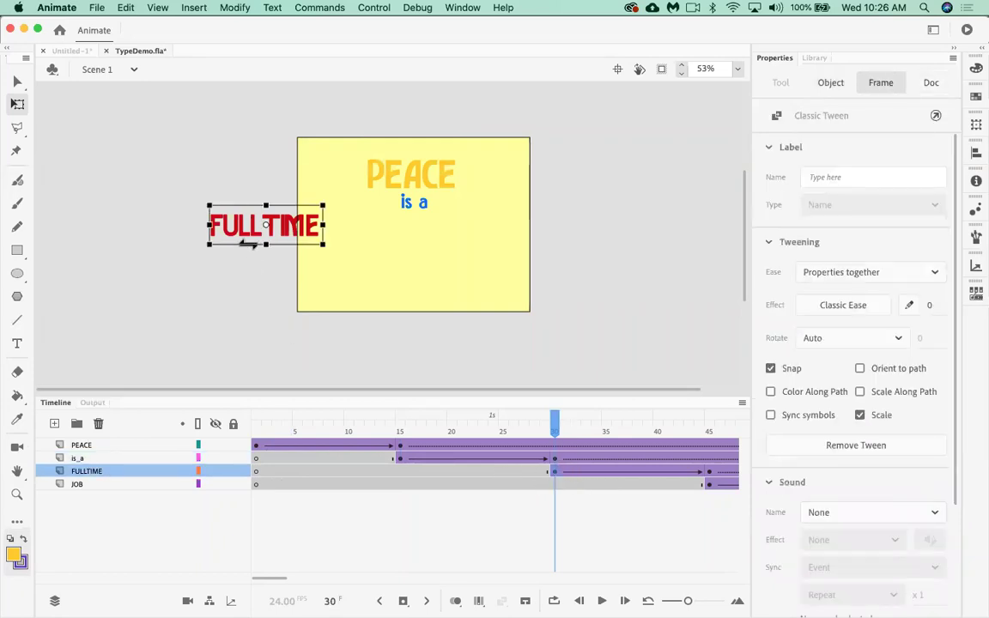
left_click(244, 230)
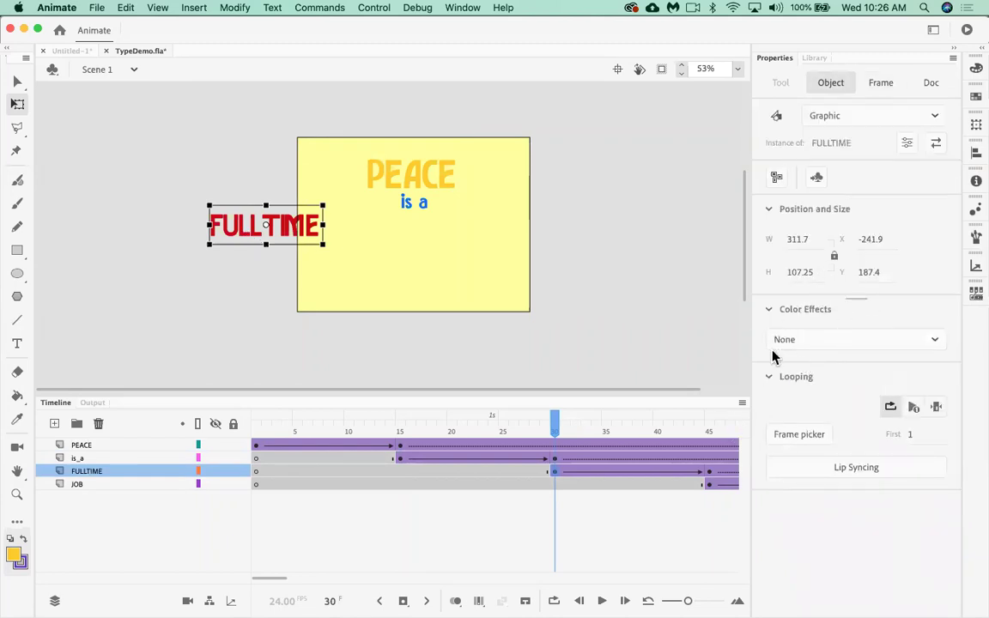
left_click(815, 343)
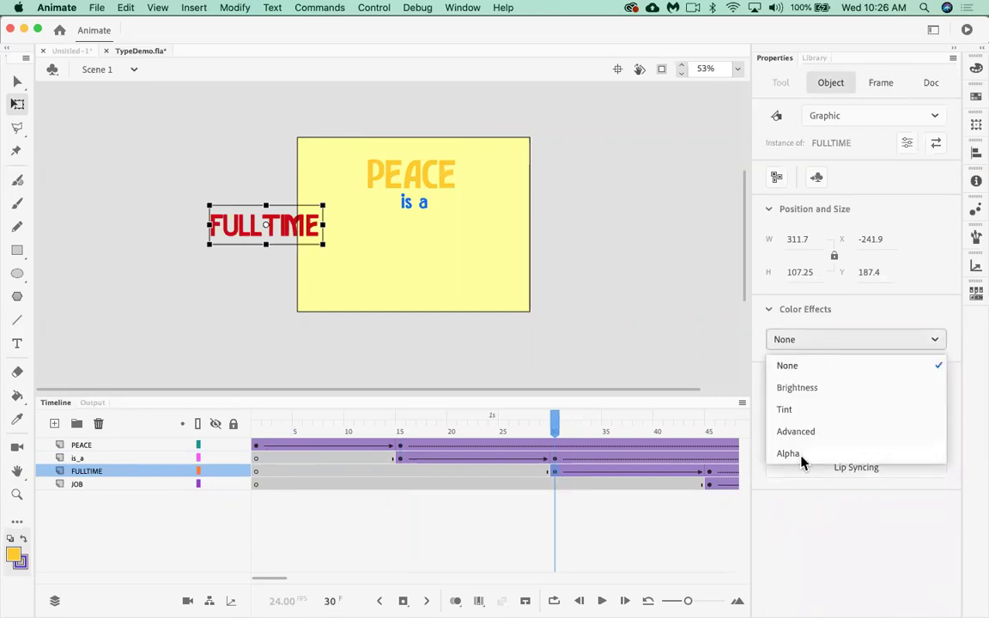
left_click(798, 455)
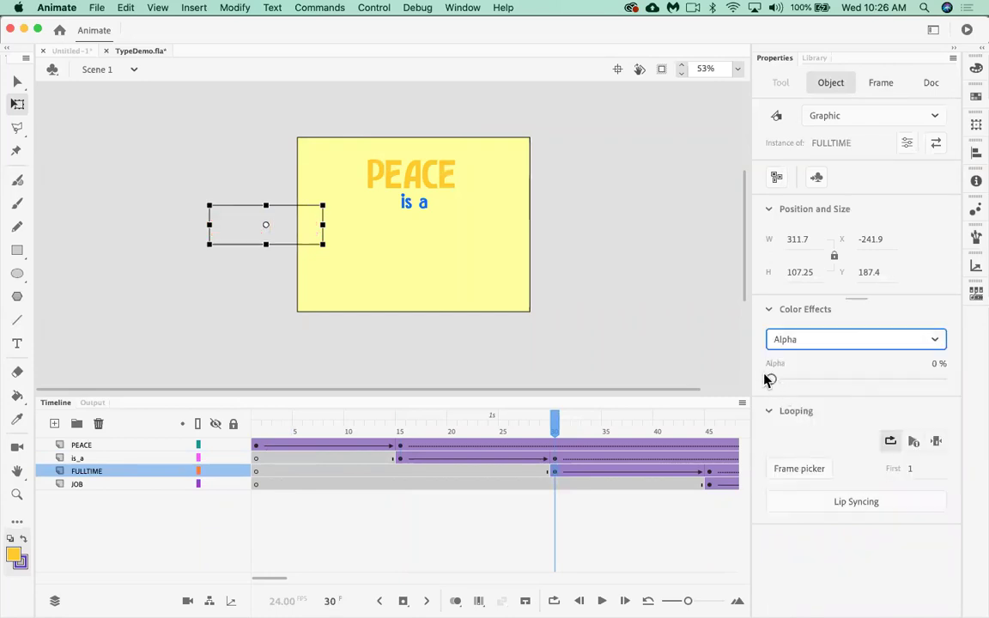
Step: At frame 45, move the JOB instance up to about X 163, Y 355 across the stage's lower edge and set its alpha to 0%
scroll(632, 489, "right", 3)
left_click(607, 486)
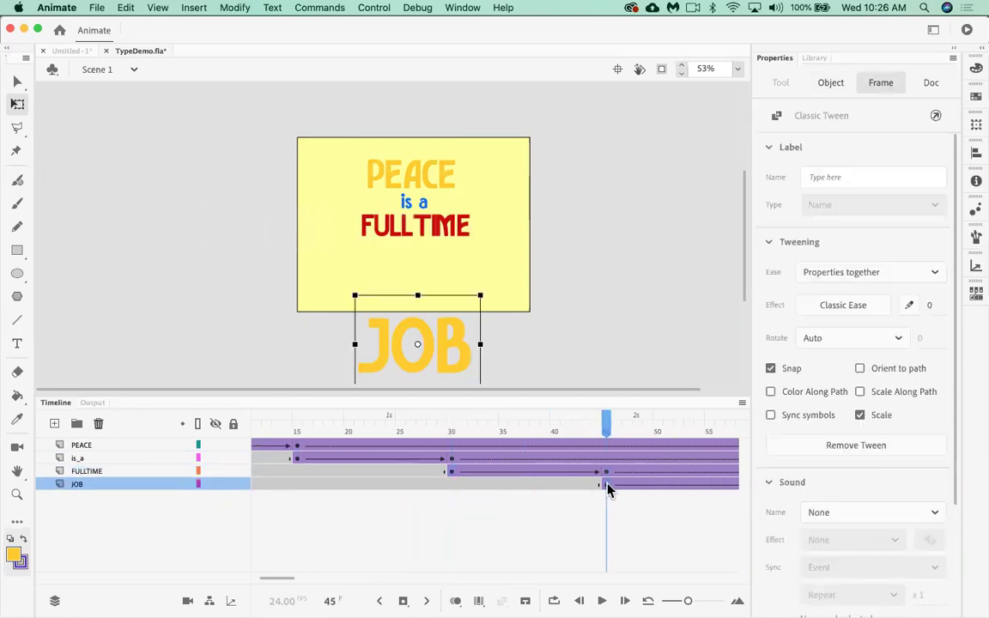
left_click_drag(416, 325, 419, 299)
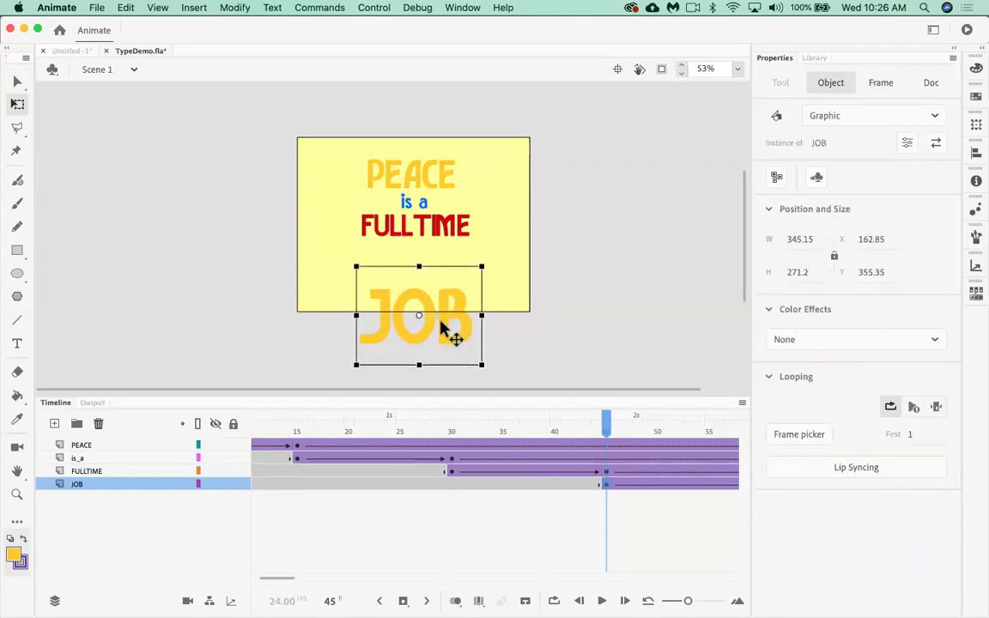
left_click(606, 489)
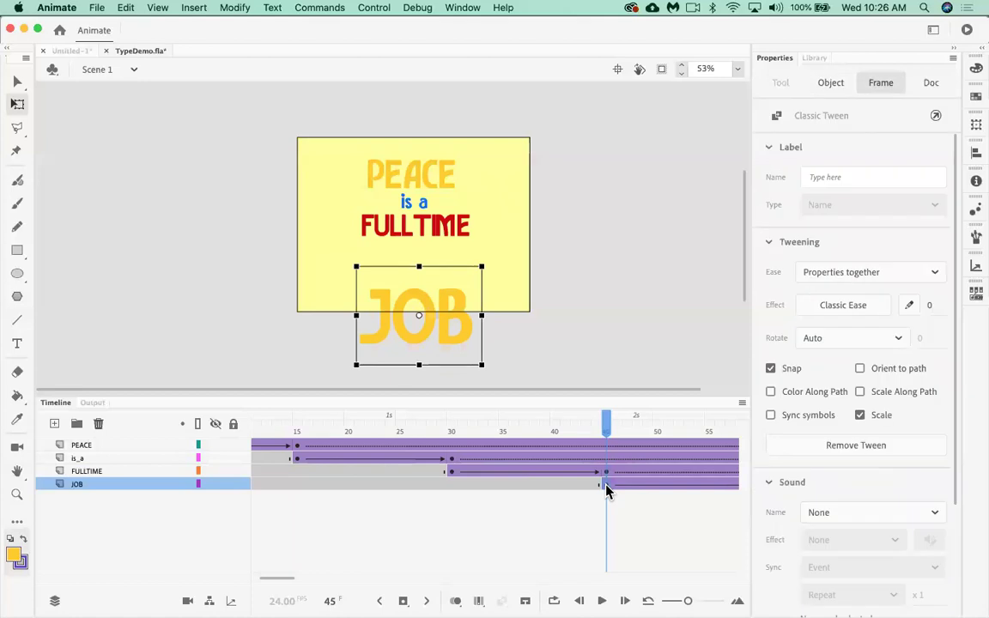
left_click(462, 341)
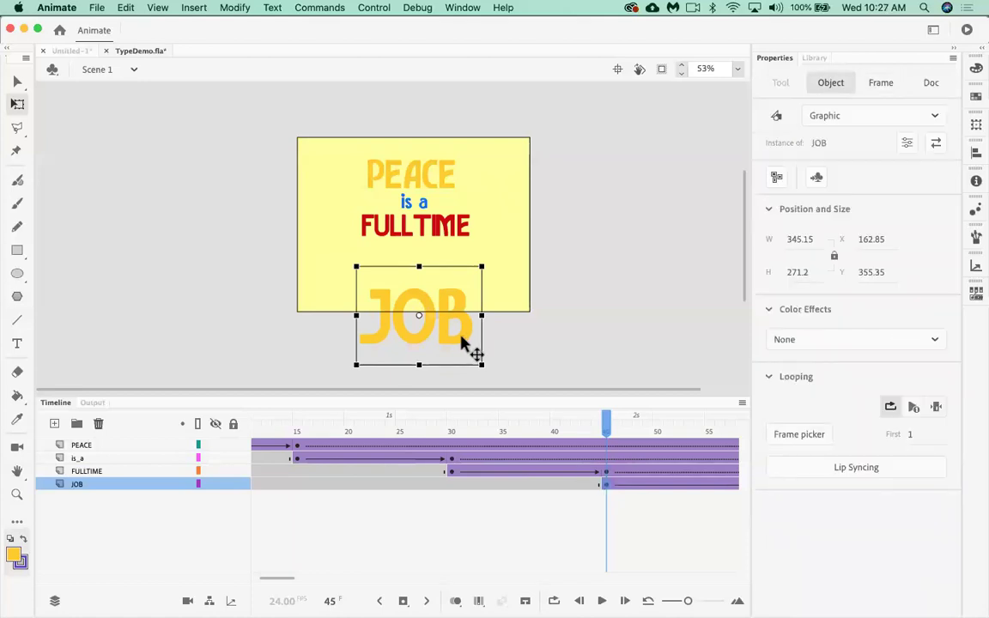
left_click(807, 341)
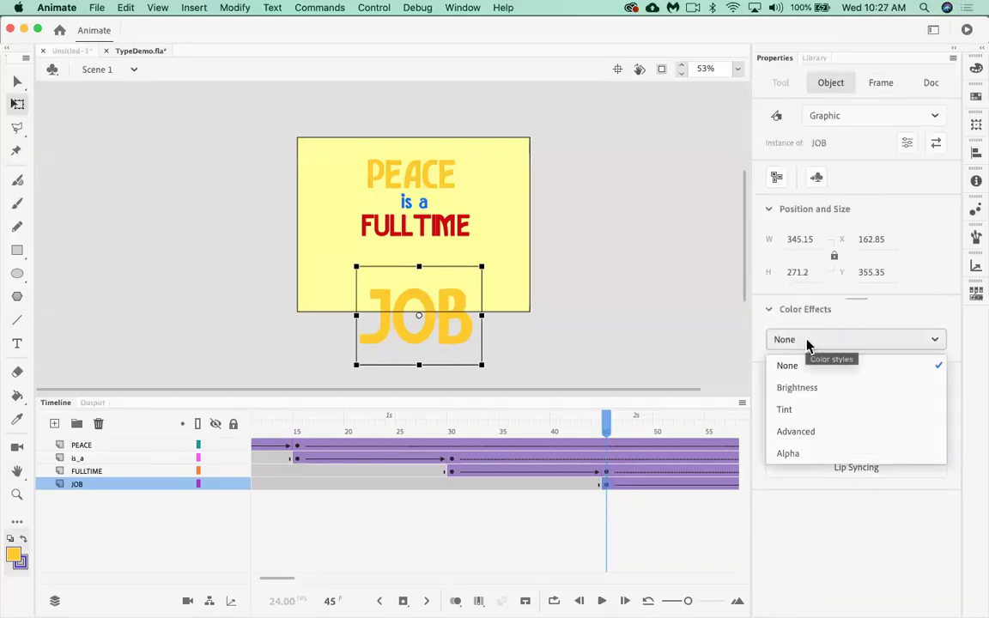
left_click(791, 457)
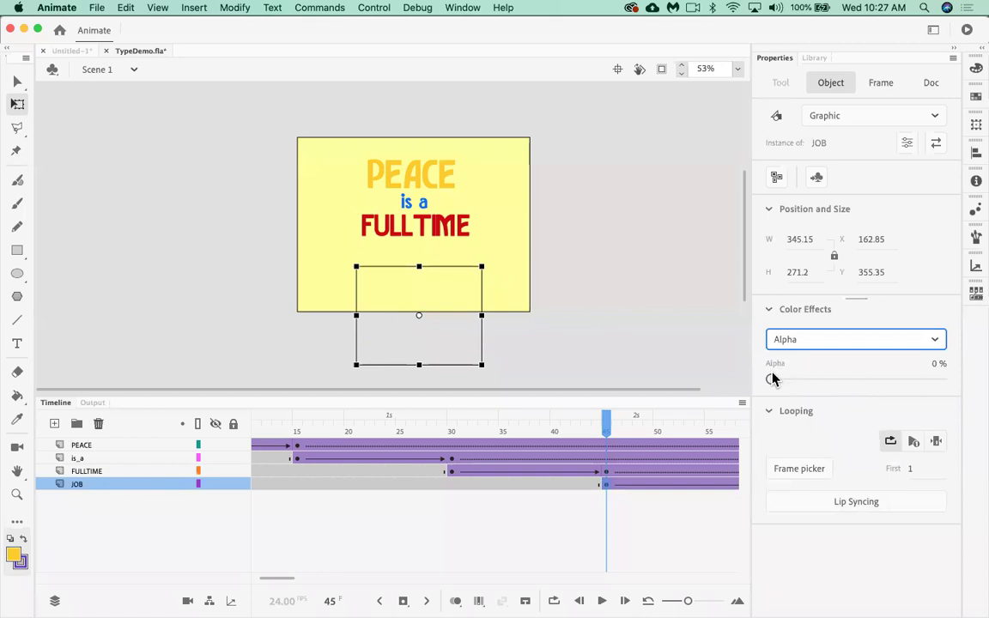
Step: Save the document and test the movie with all four fade-ins in the preview window
key("super+s")
key("super+Return")
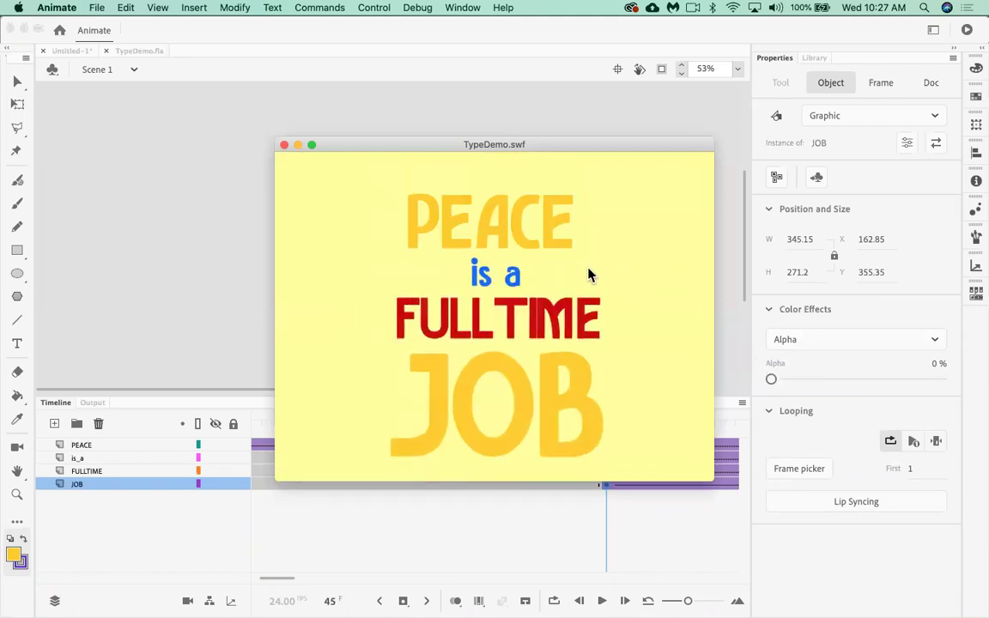
Step: Close the preview and, at frame 1, move the PEACE instance straight down until most of it is inside the stage's upper edge
left_click(284, 147)
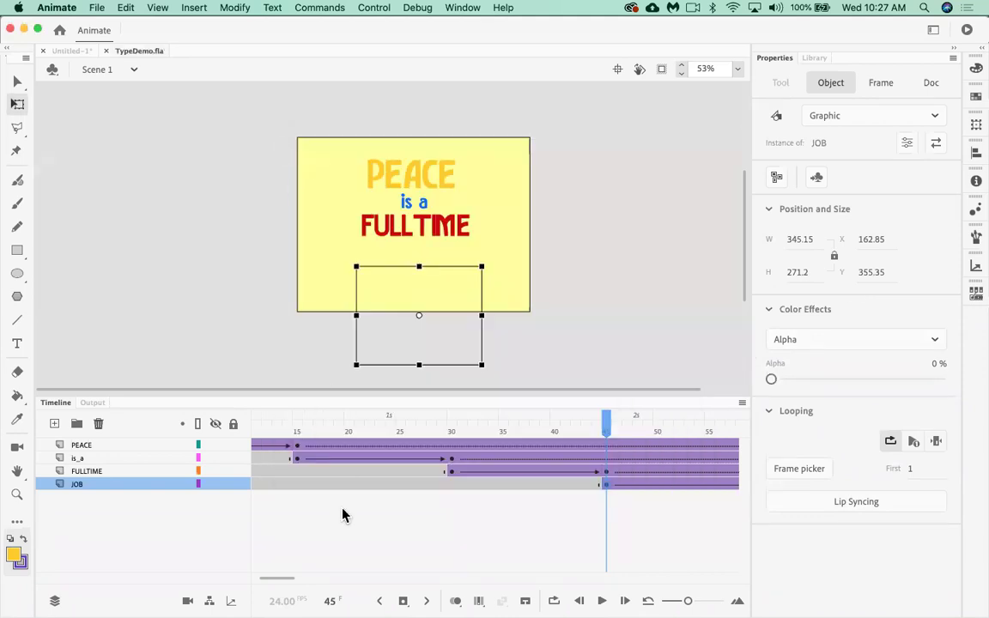
scroll(342, 514, "left", 3)
left_click(257, 448)
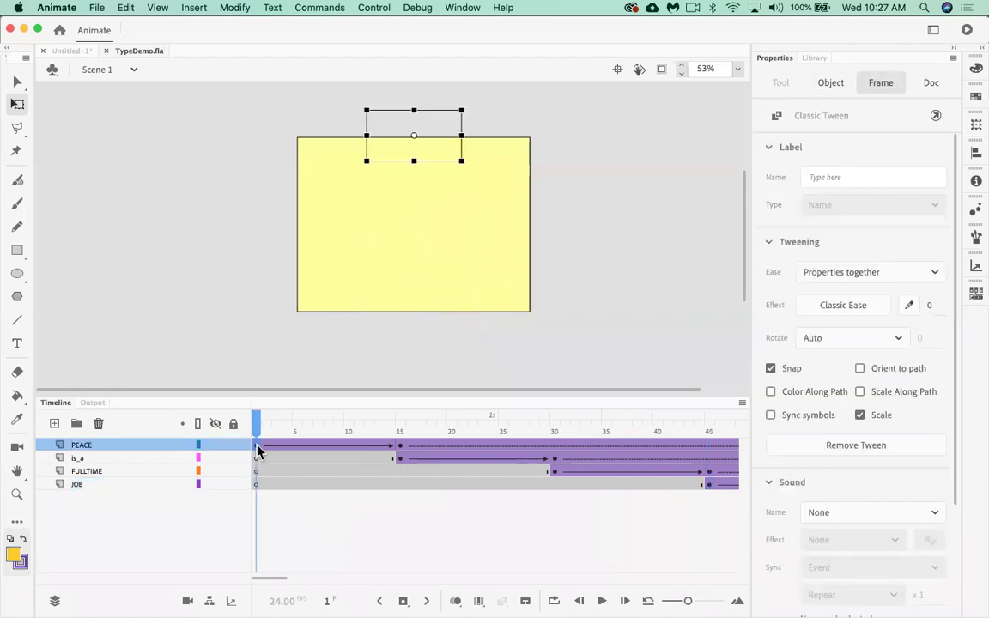
key("shift+Down")
key("shift+Down")
key("shift+Down")
key("shift+Down")
key("shift+Down")
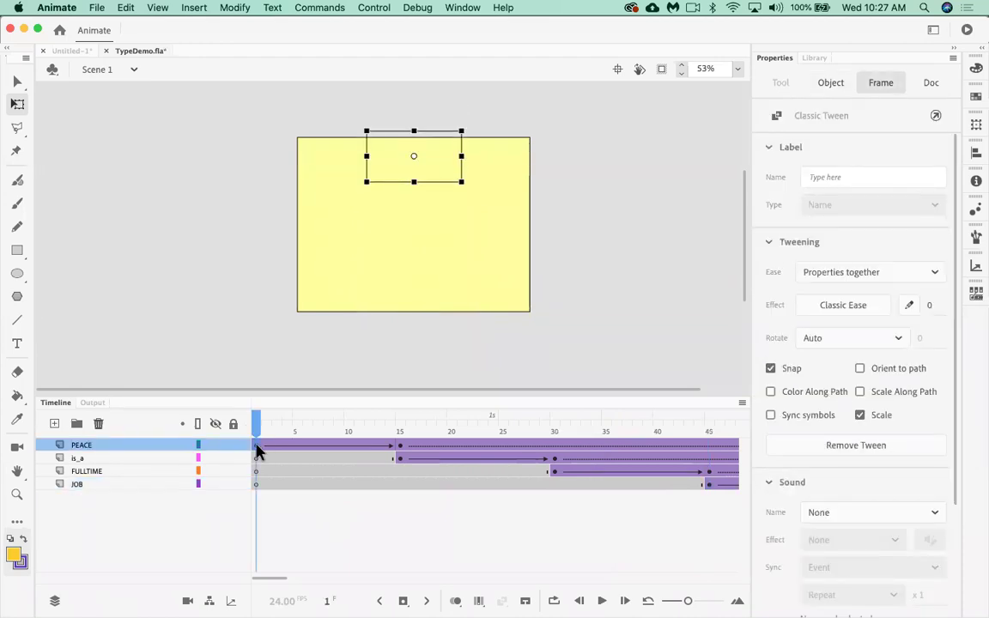
Step: At frame 15, move the is_a instance horizontally left, closer to the end of the word PEACE
left_click(400, 460)
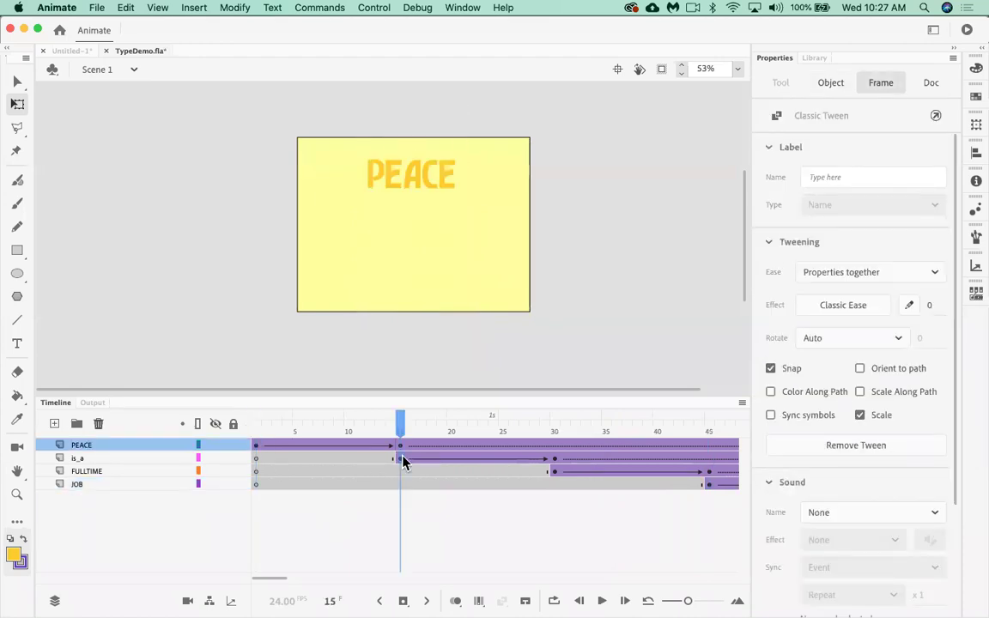
key("shift+Left")
key("shift+Left")
key("shift+Left")
key("shift+Left")
key("shift+Left")
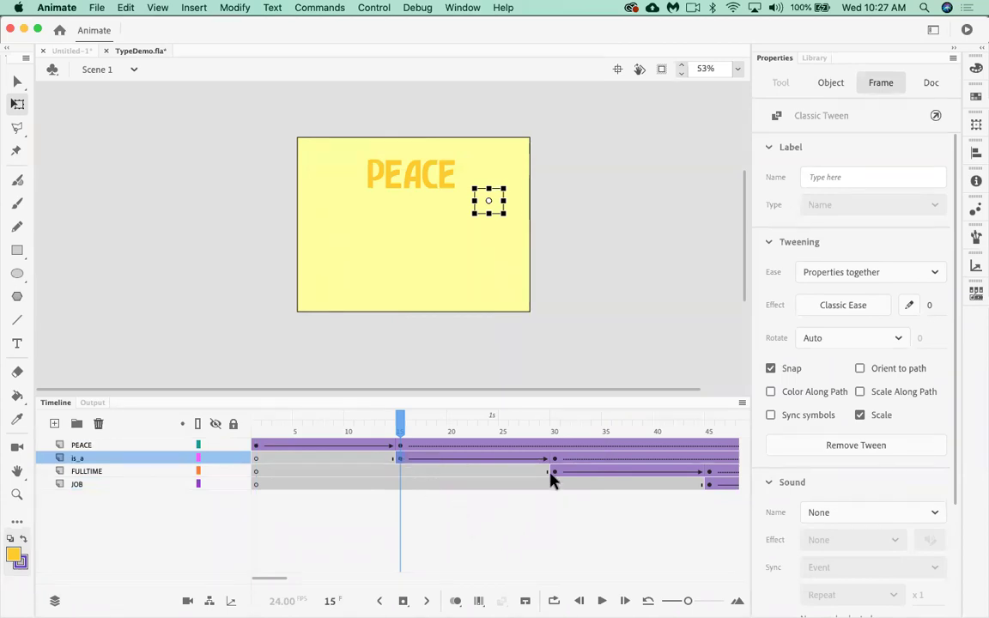
Step: At frame 30, move the FULLTIME instance horizontally right until only a small part of it remains outside the stage's left edge
left_click(554, 471)
key("shift+Right")
key("shift+Right")
key("shift+Right")
key("shift+Right")
key("shift+Right")
key("shift+Right")
key("shift+Right")
key("shift+Right")
key("shift+Right")
key("shift+Right")
key("shift+Right")
key("shift+Right")
key("shift+Right")
key("shift+Right")
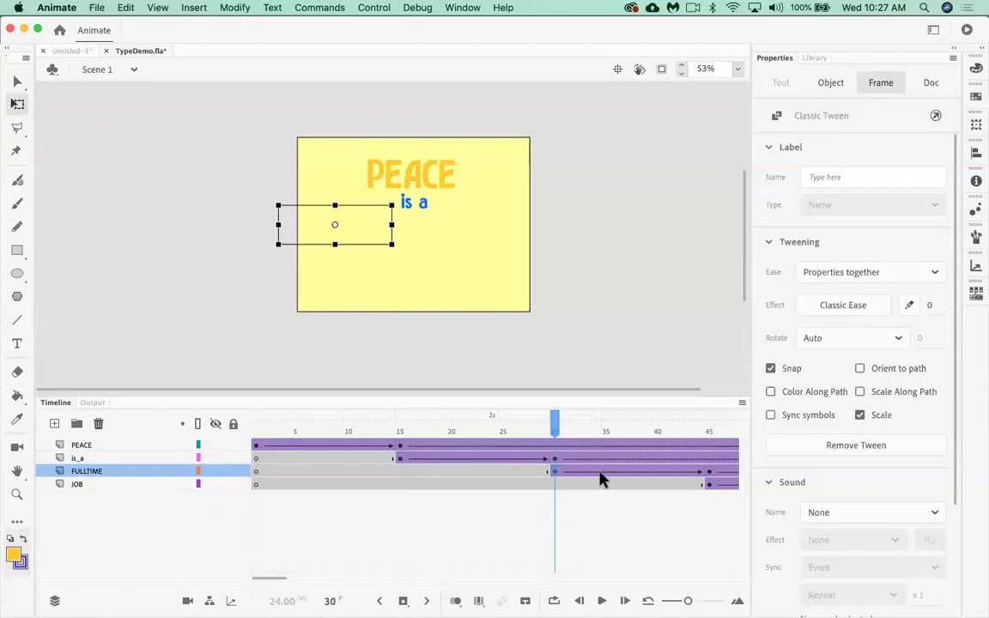
Step: At frame 45, move the JOB instance slightly up, still straddling the stage's lower edge, and deselect it
left_click(709, 486)
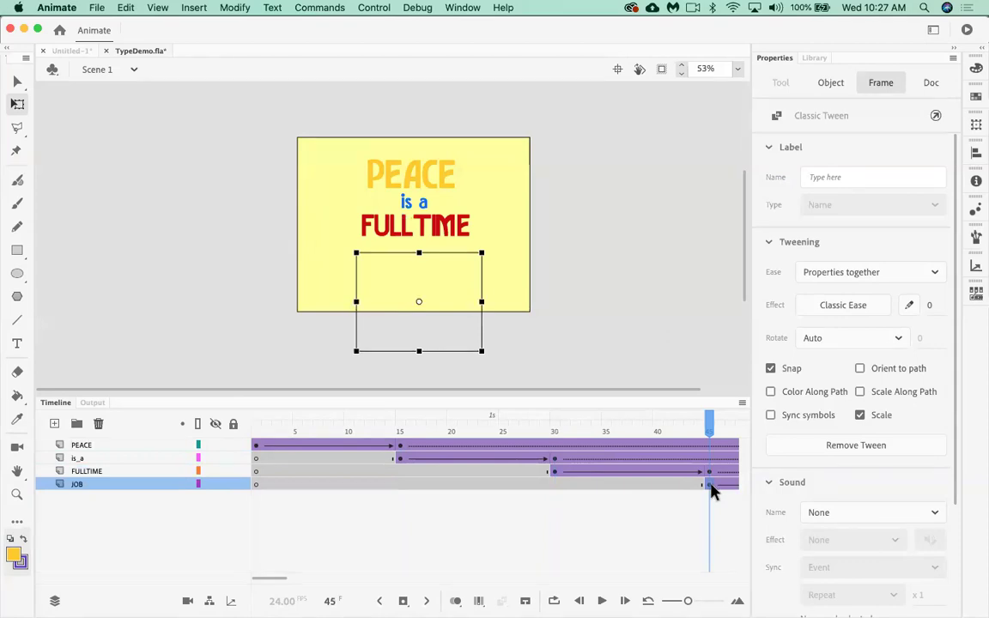
left_click(626, 361)
Step: Save the document, test the movie with the shortened slide-ins, and return the playhead to frame 1
key("super+Return")
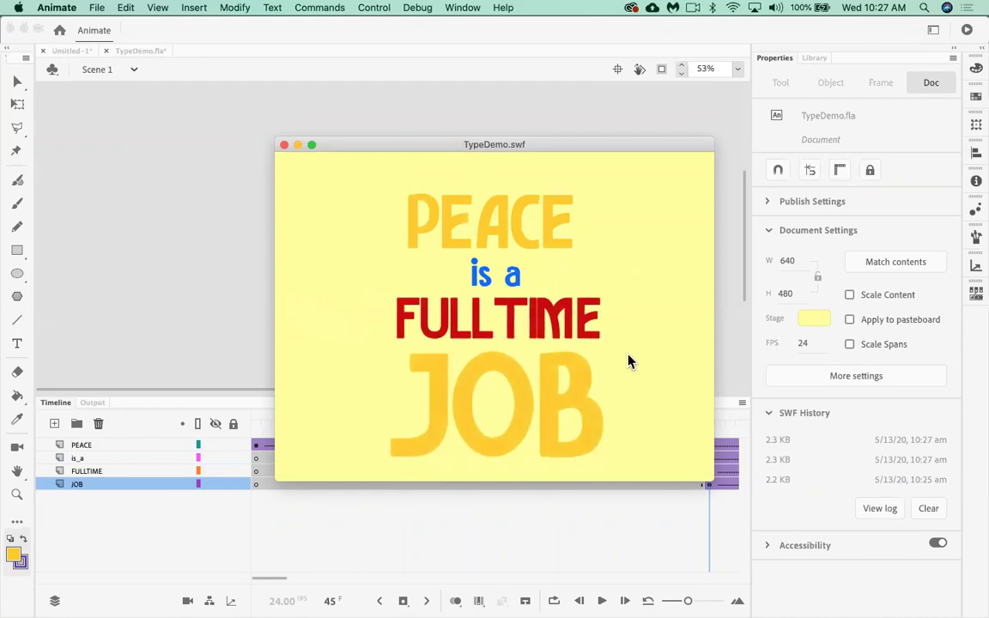
left_click(284, 145)
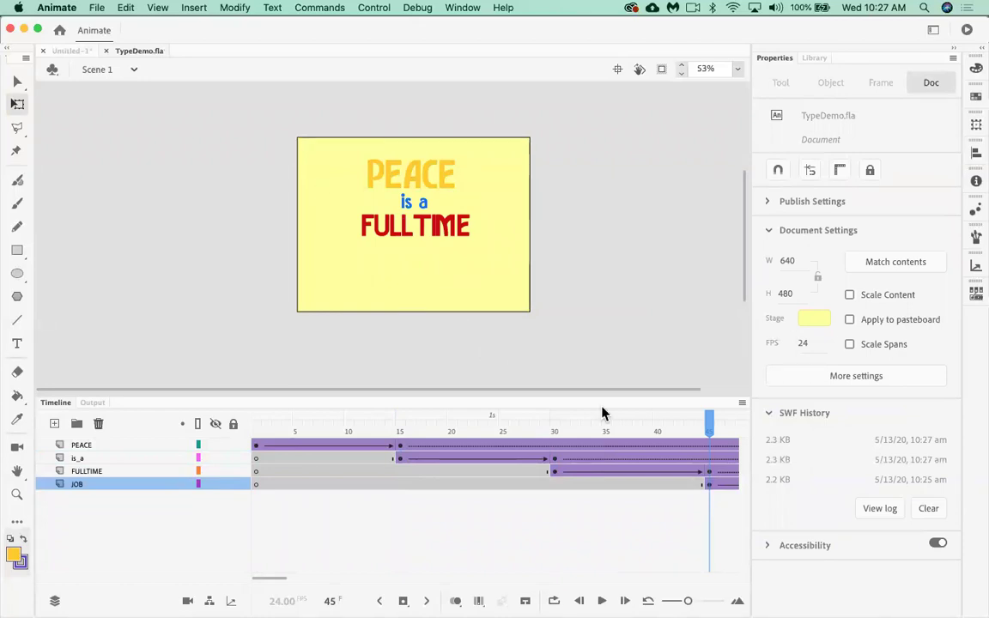
left_click(442, 429)
key("shift+comma")
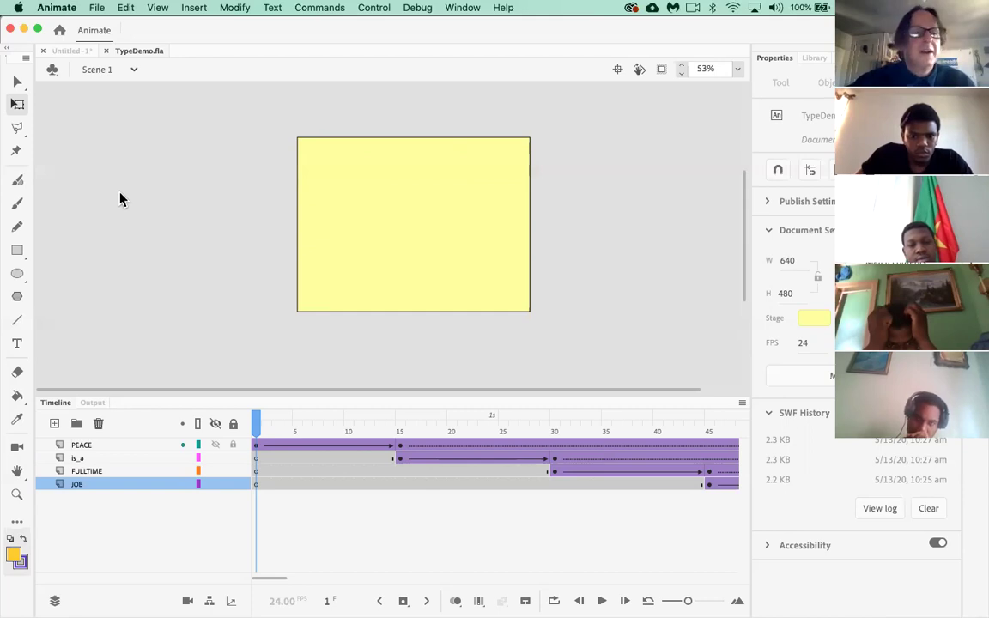
Step: Export the animation as the animated GIF TypeDemo.gif on the Desktop, with transparency off and looping set to Forever
left_click(96, 8)
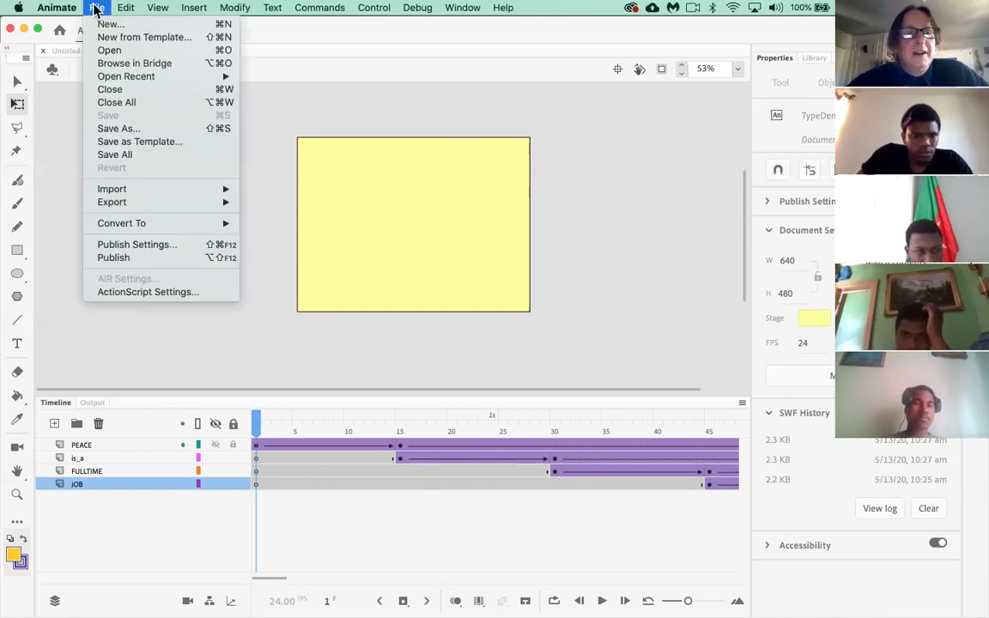
mouse_move(131, 211)
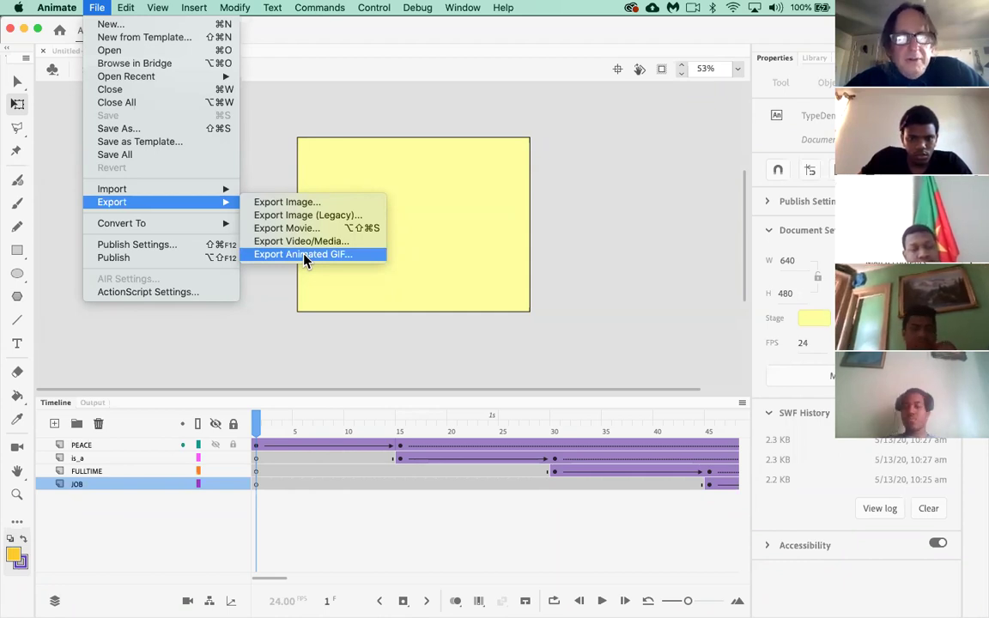
left_click(305, 256)
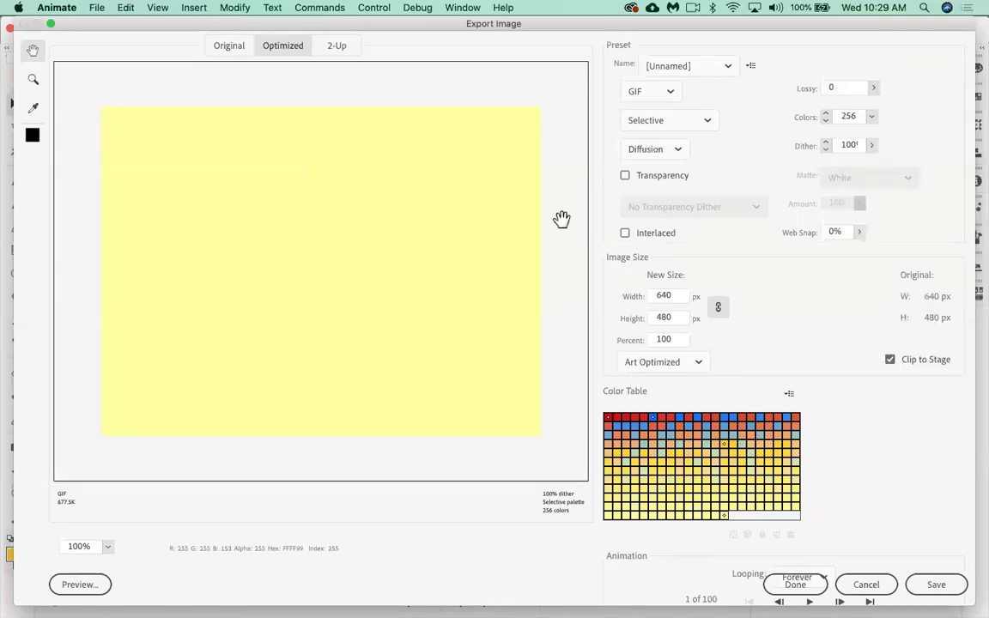
left_click(625, 176)
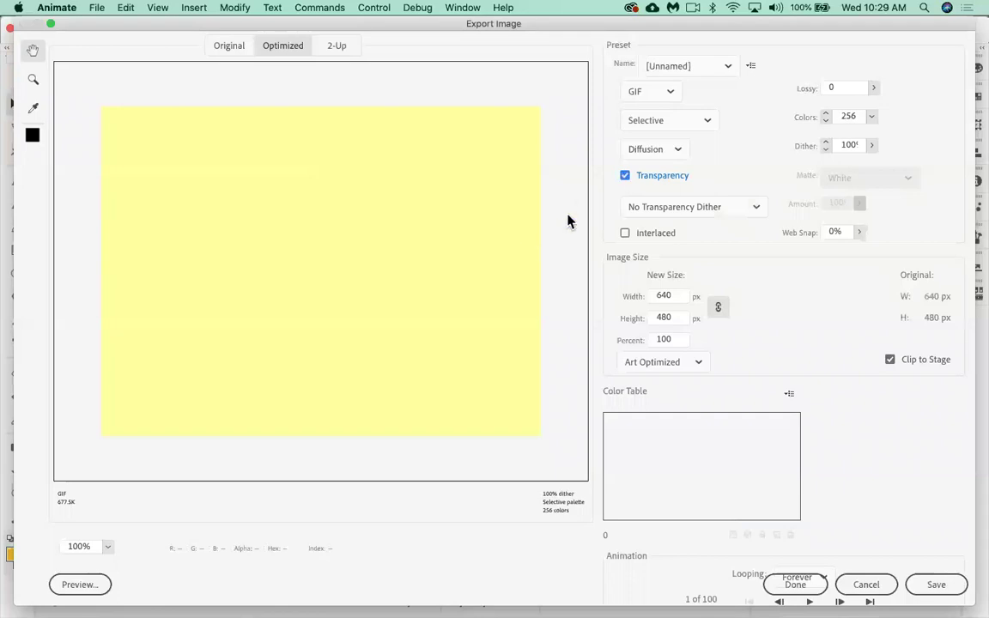
left_click(625, 176)
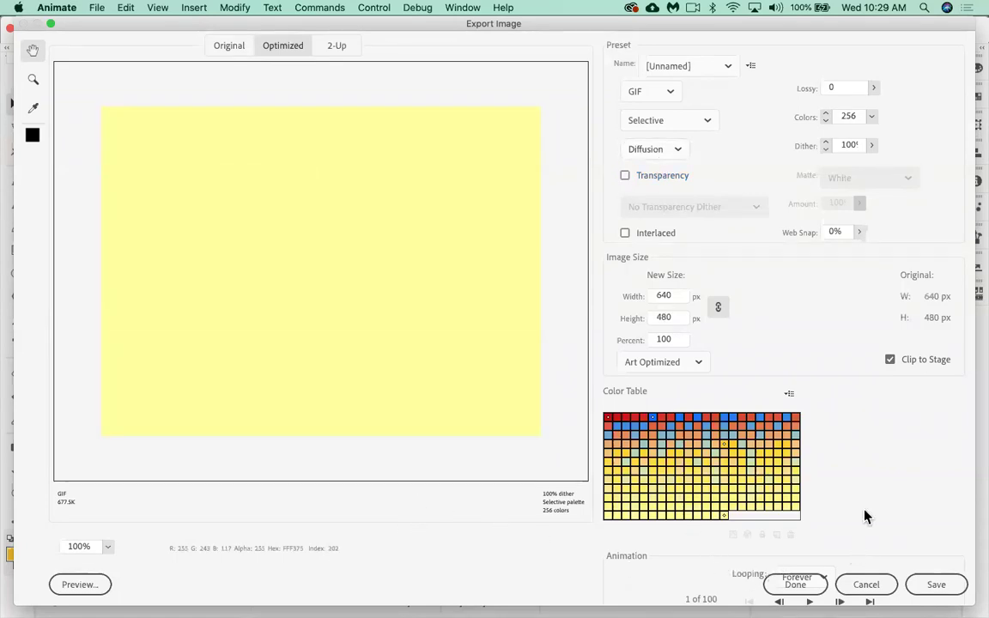
left_click(831, 579)
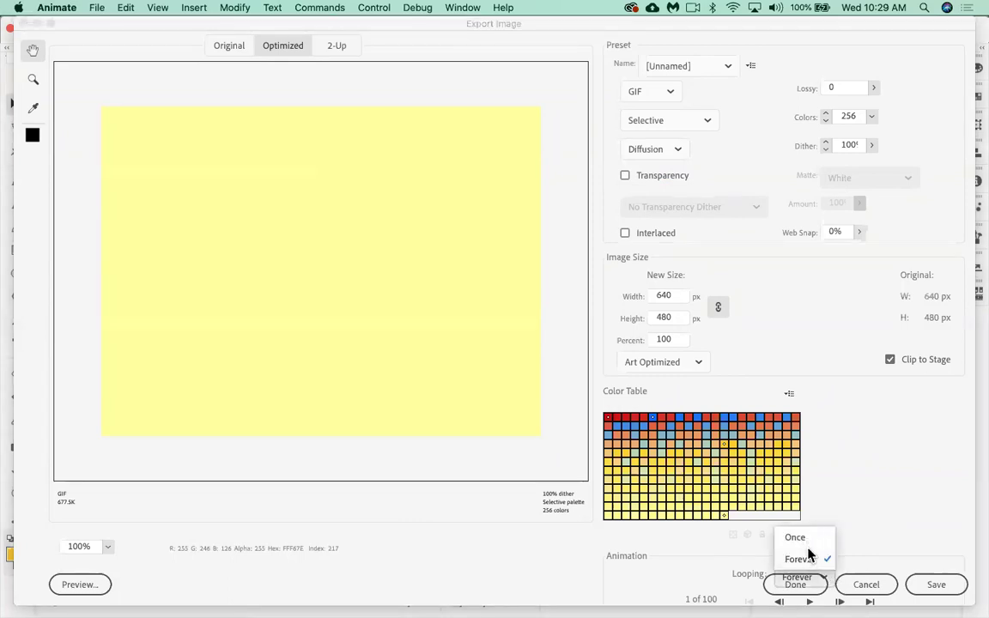
left_click(823, 562)
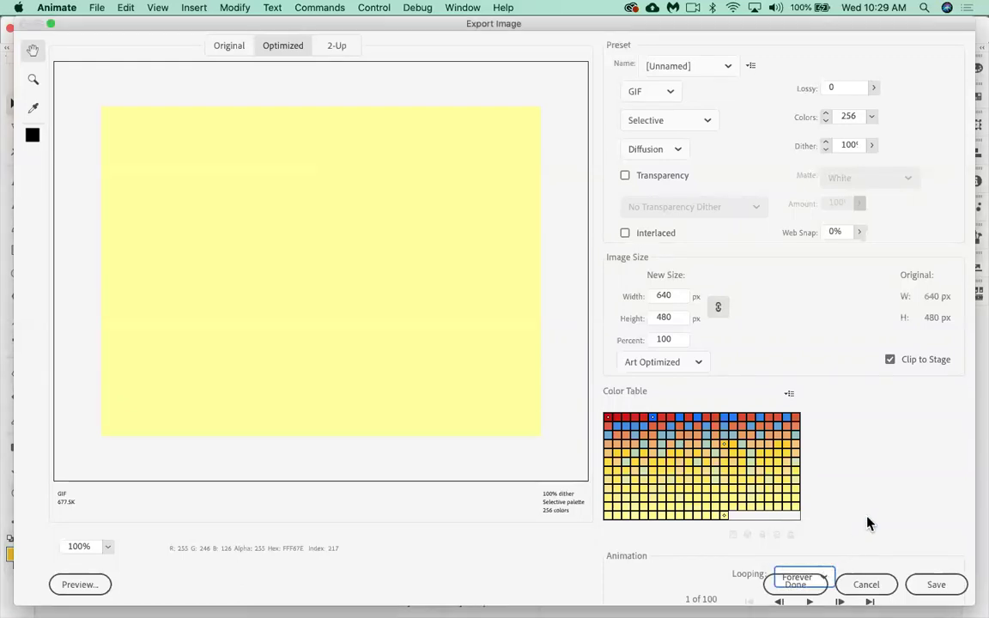
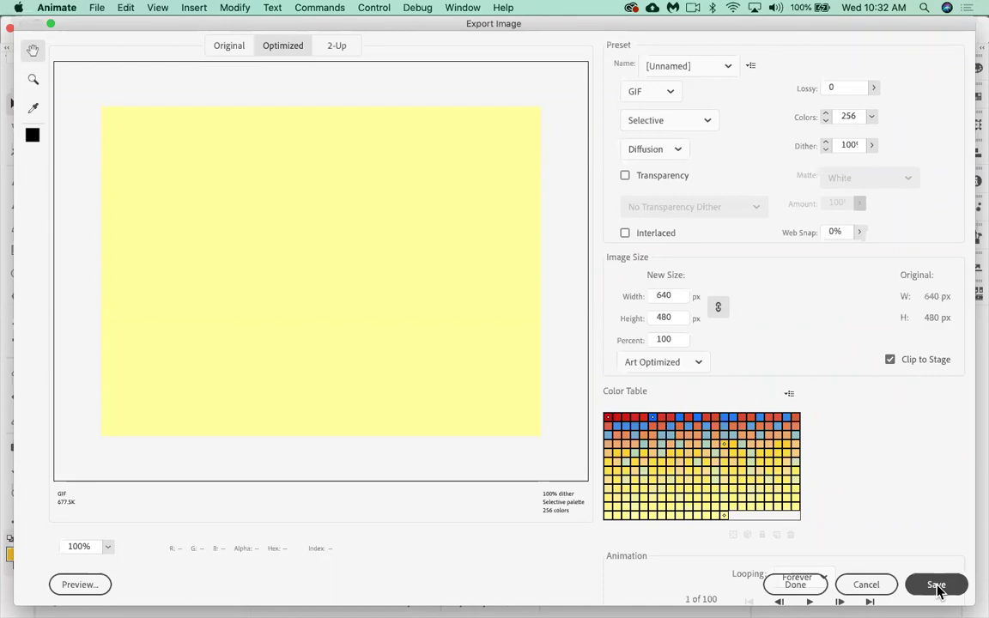
left_click(937, 586)
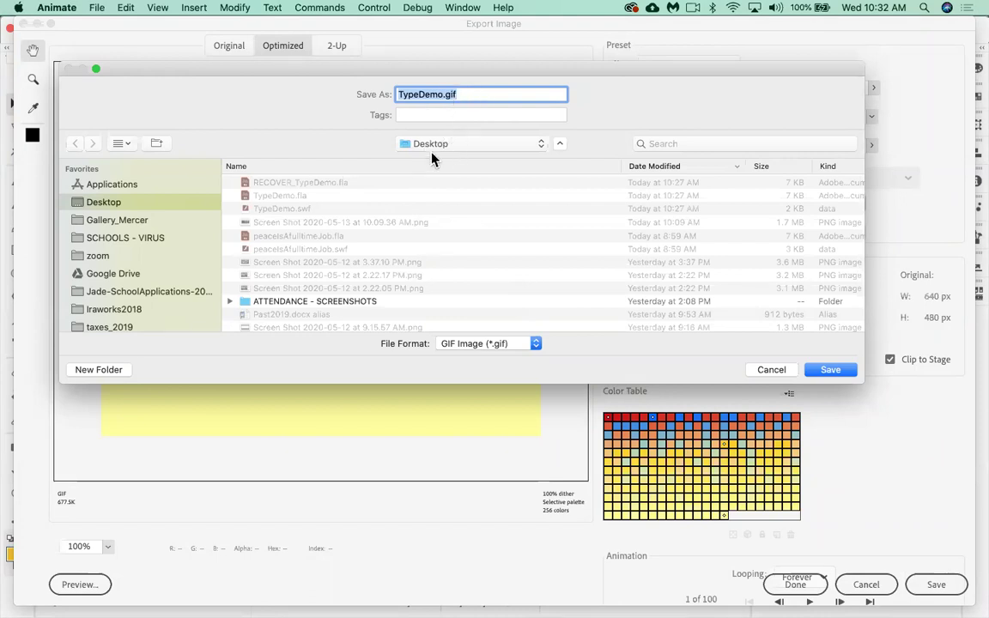
left_click(848, 375)
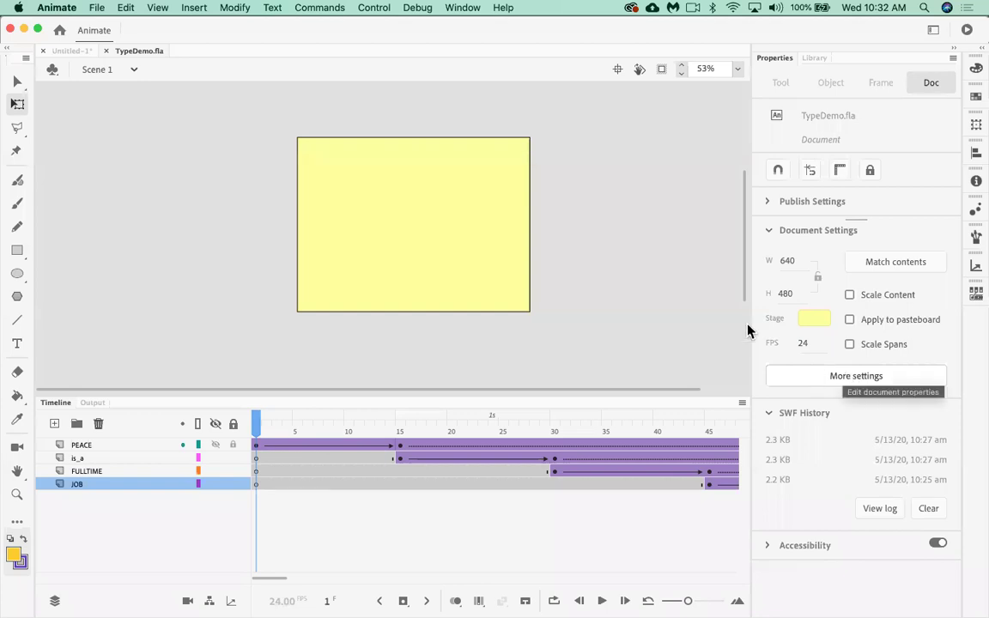
Step: Hide Animate and preview the exported TypeDemo.gif from the Desktop folder in Finder with Quick Look
left_click(56, 8)
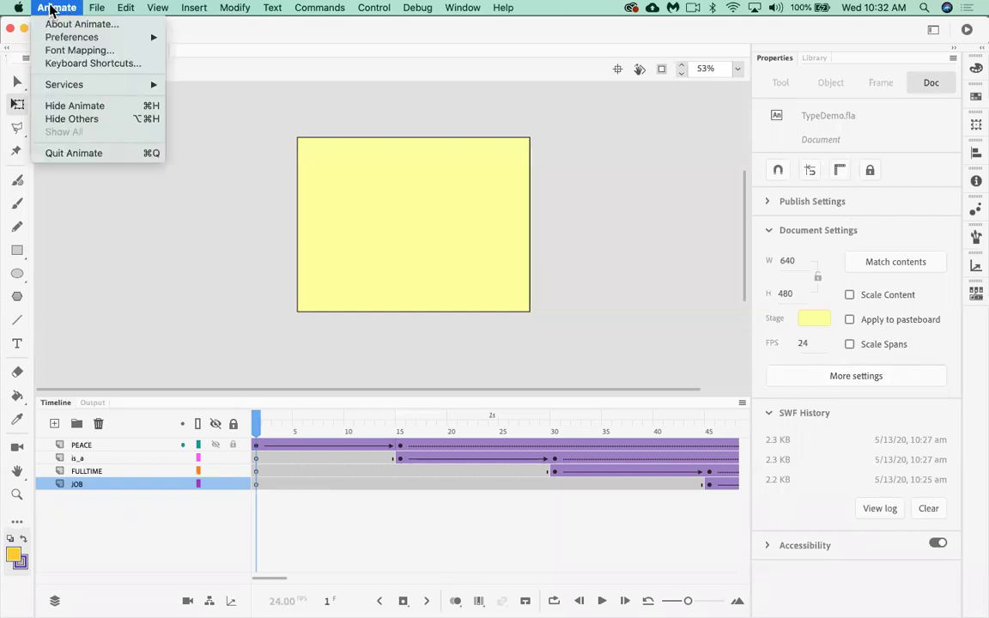
left_click(76, 105)
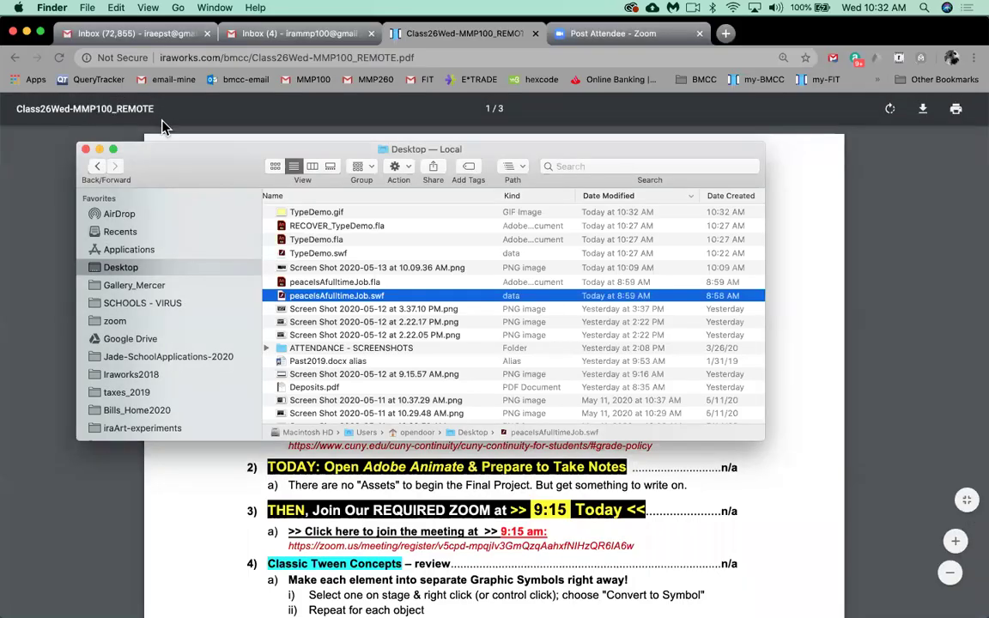
left_click_drag(178, 169, 381, 146)
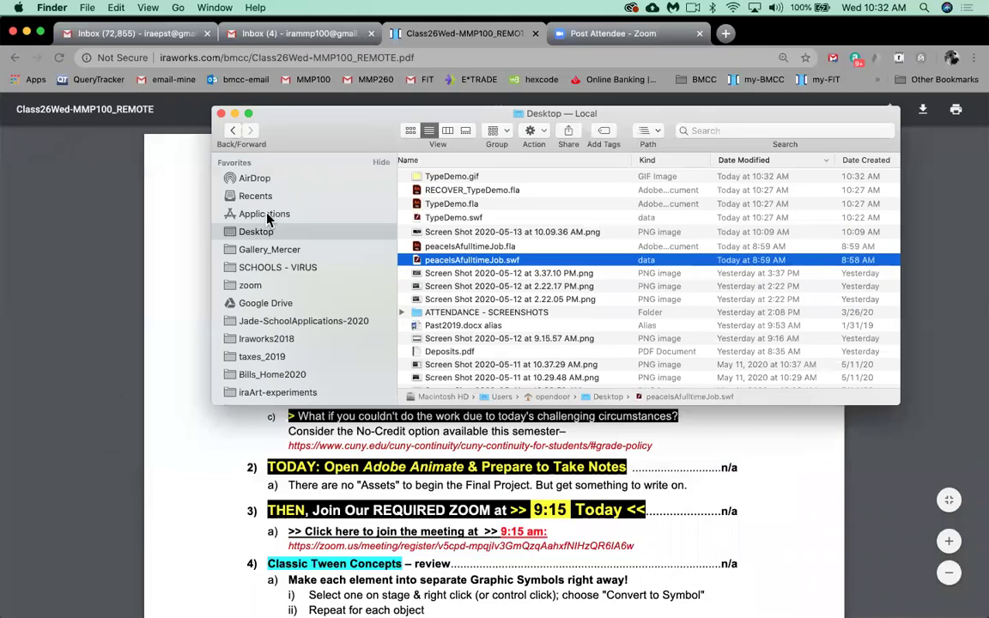
left_click(427, 179)
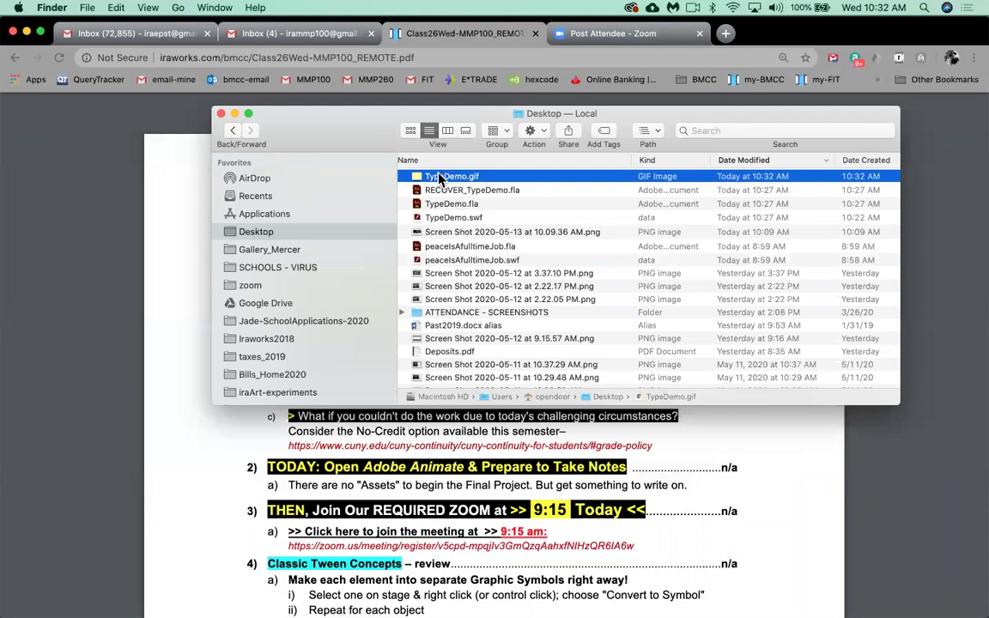
key("space")
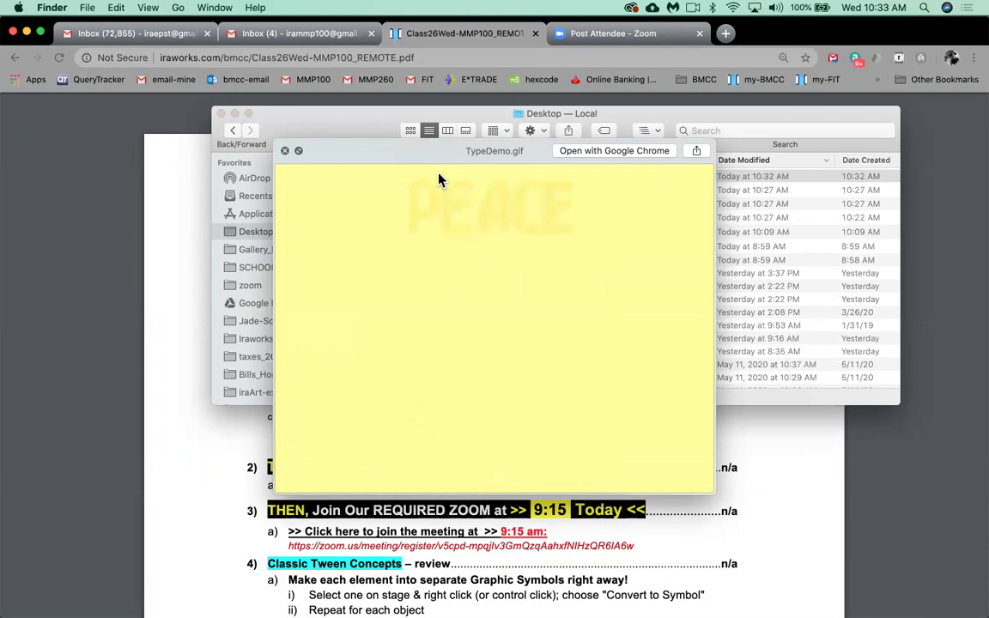
key("space")
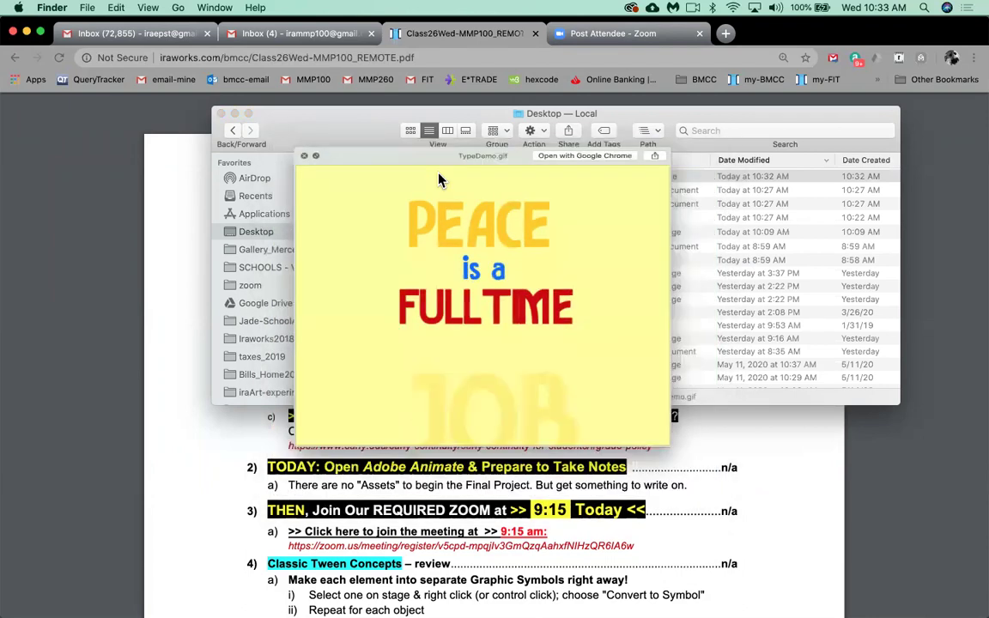
Step: Open TypeDemo.gif from the Desktop in a new Chrome tab to watch the animation play
left_click_drag(472, 137, 812, 120)
left_click(752, 41)
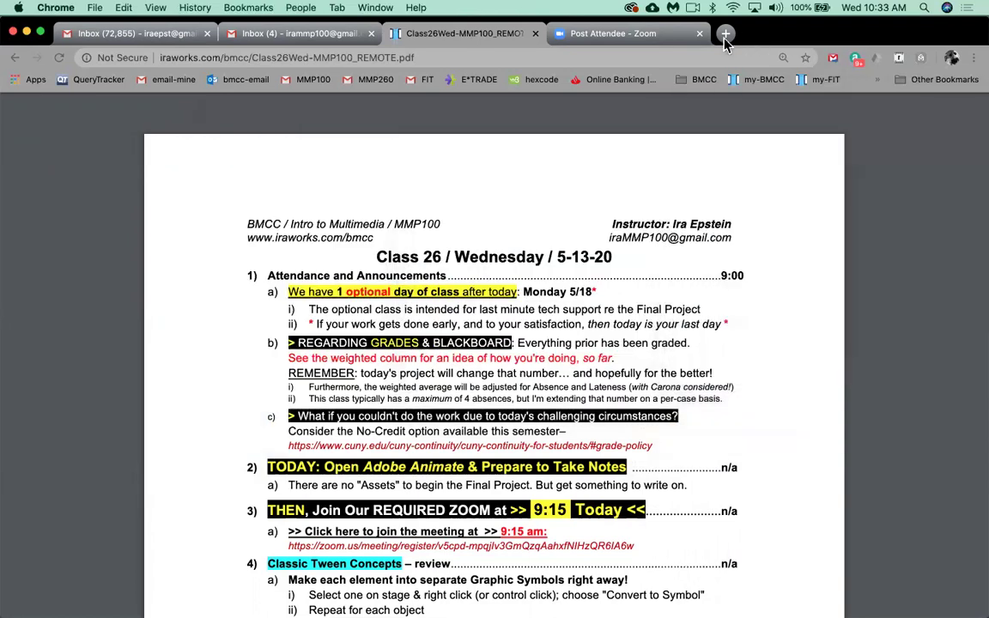
left_click(726, 33)
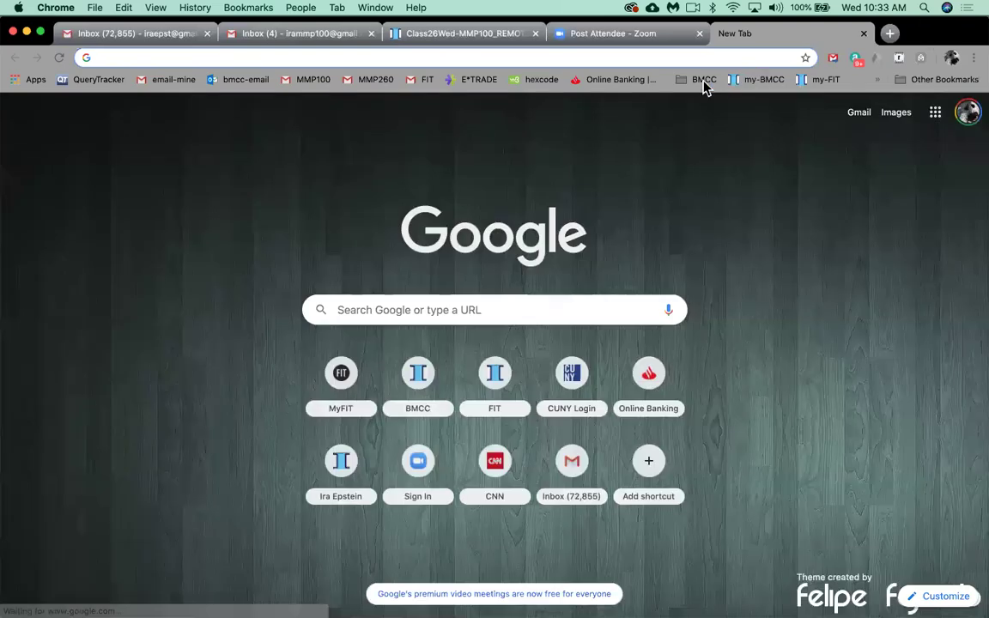
left_click(877, 146)
left_click_drag(878, 146, 528, 267)
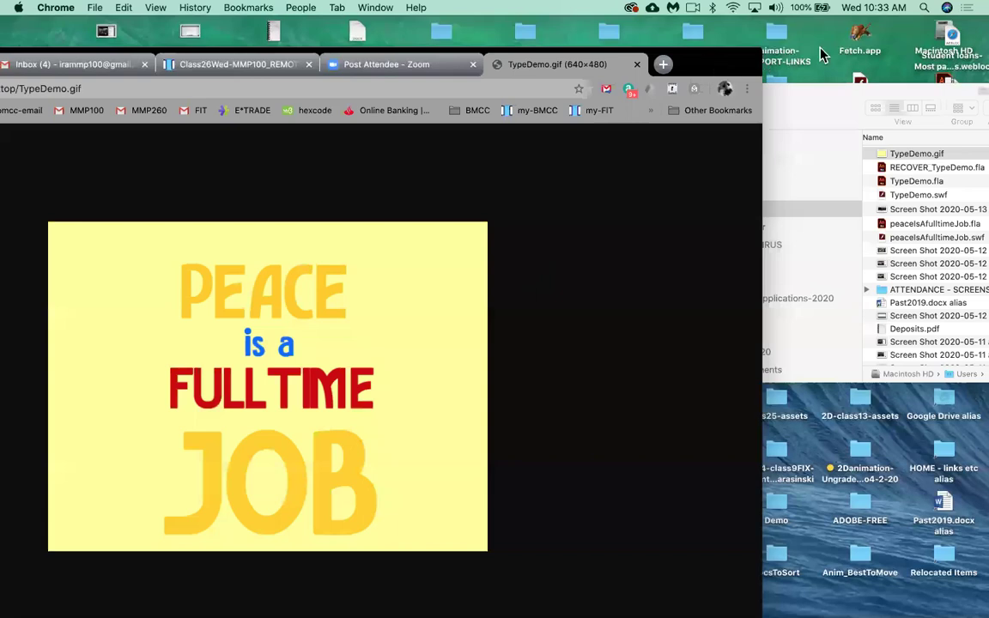
left_click_drag(719, 59, 915, 39)
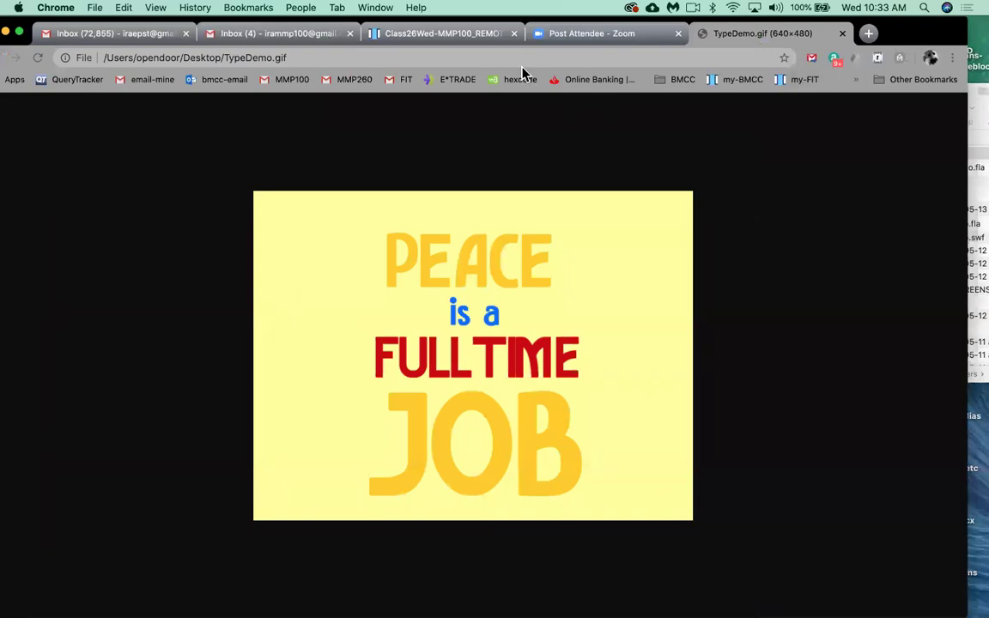
Step: Review the Final Project section of the Class26Wed-MMP100_REMOTE handout, covering file naming, fonts and the quote list
left_click(464, 38)
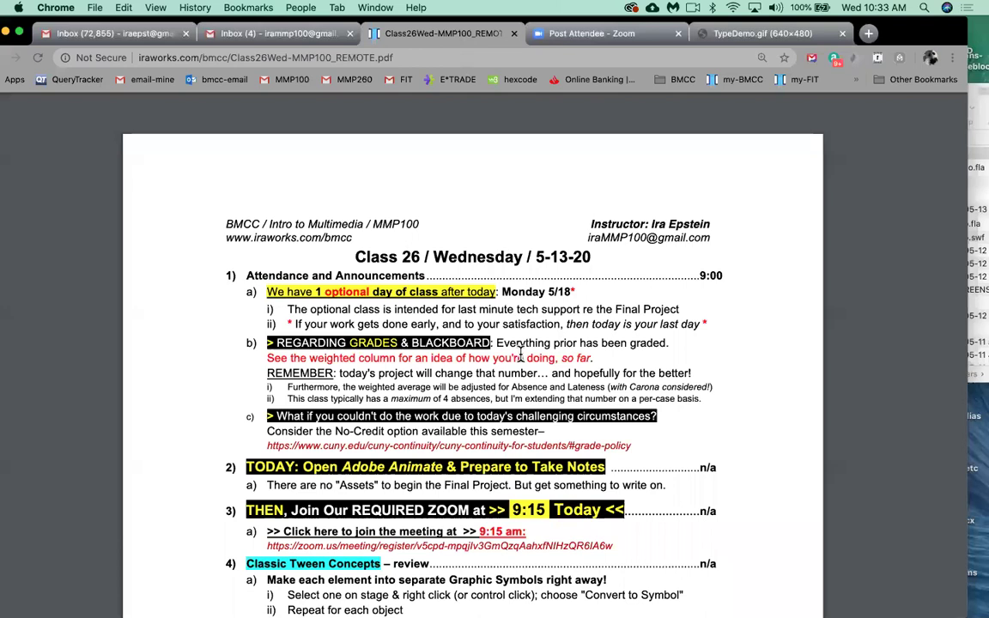
scroll(521, 354, "down", 5)
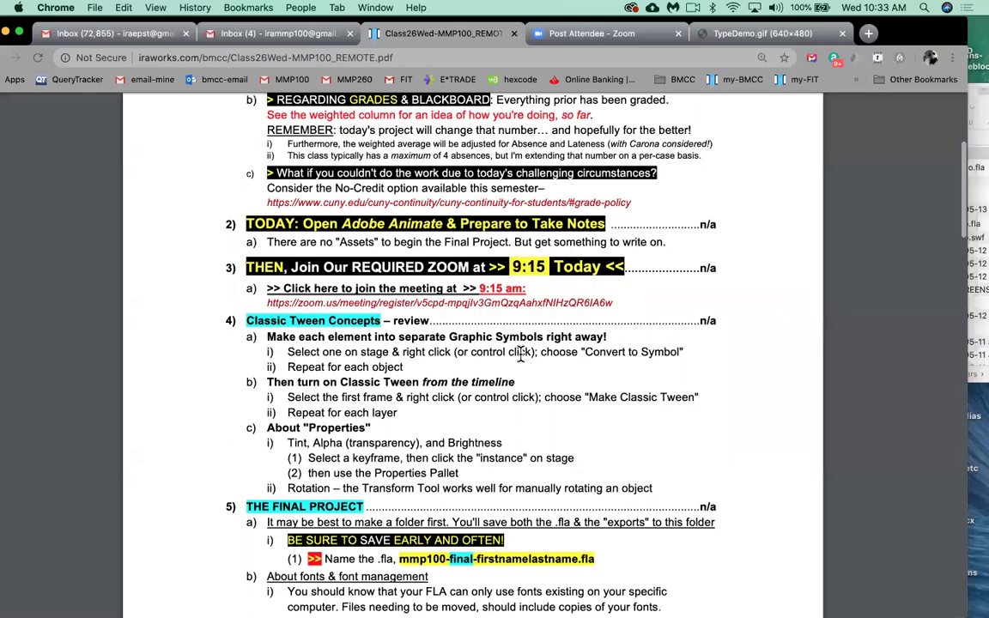
scroll(521, 354, "down", 5)
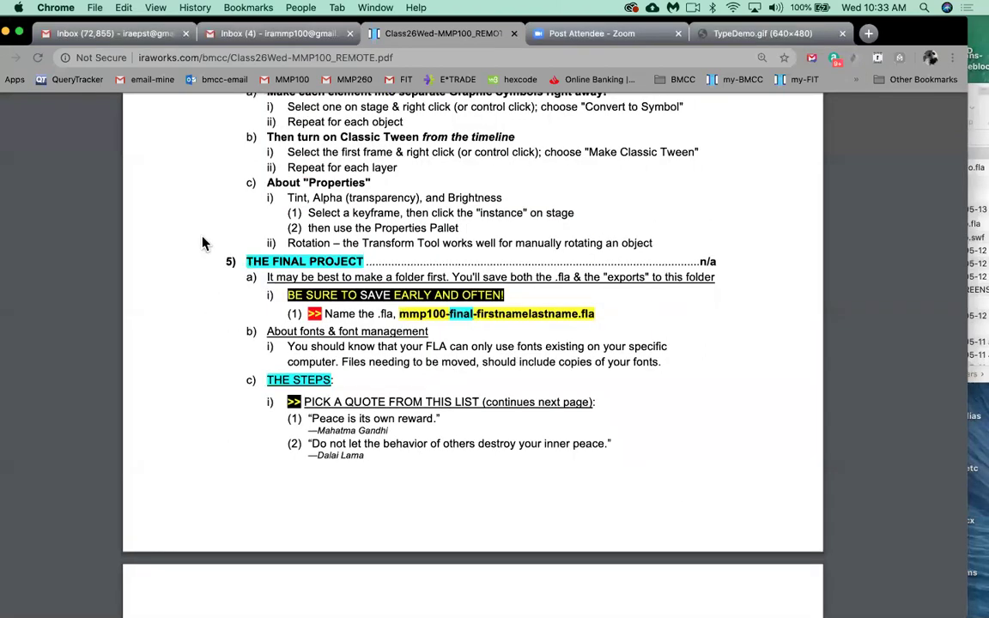
scroll(341, 343, "down", 1)
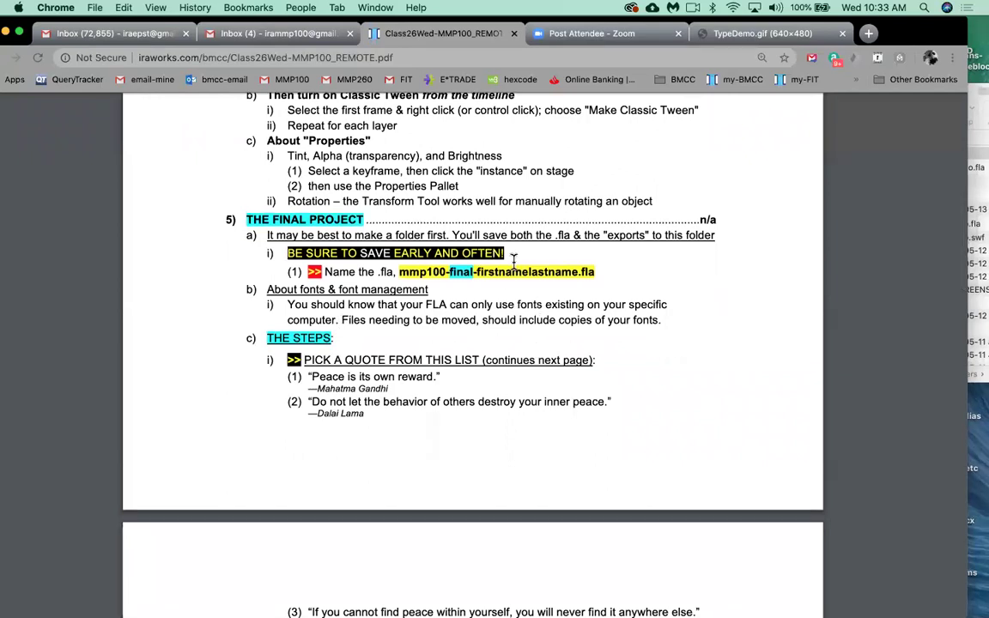
scroll(560, 264, "down", 1)
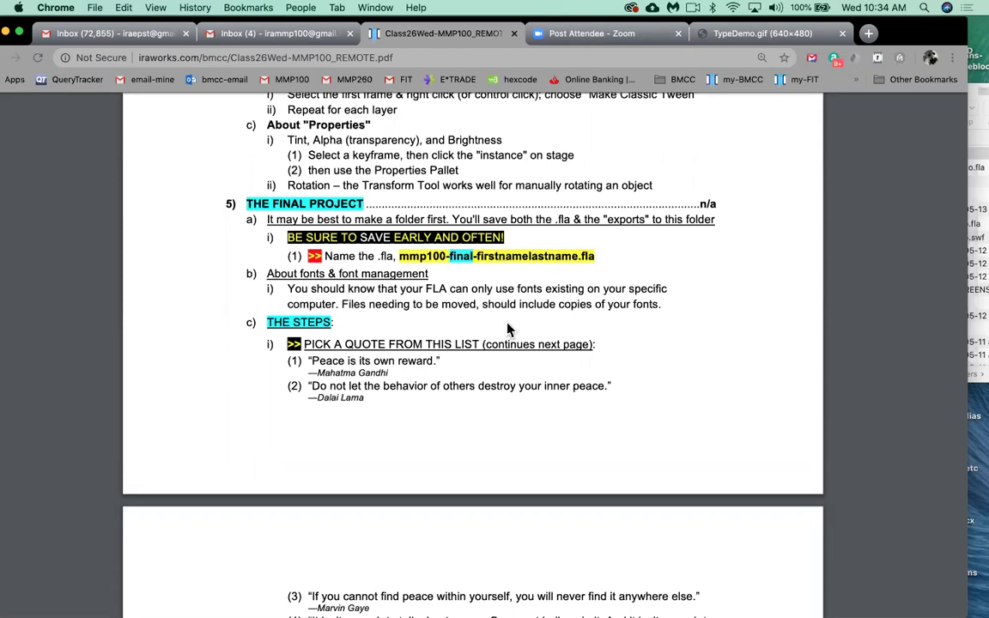
Step: Review the handout's font management note and the list of peace quotes to pick from
scroll(394, 298, "down", 1)
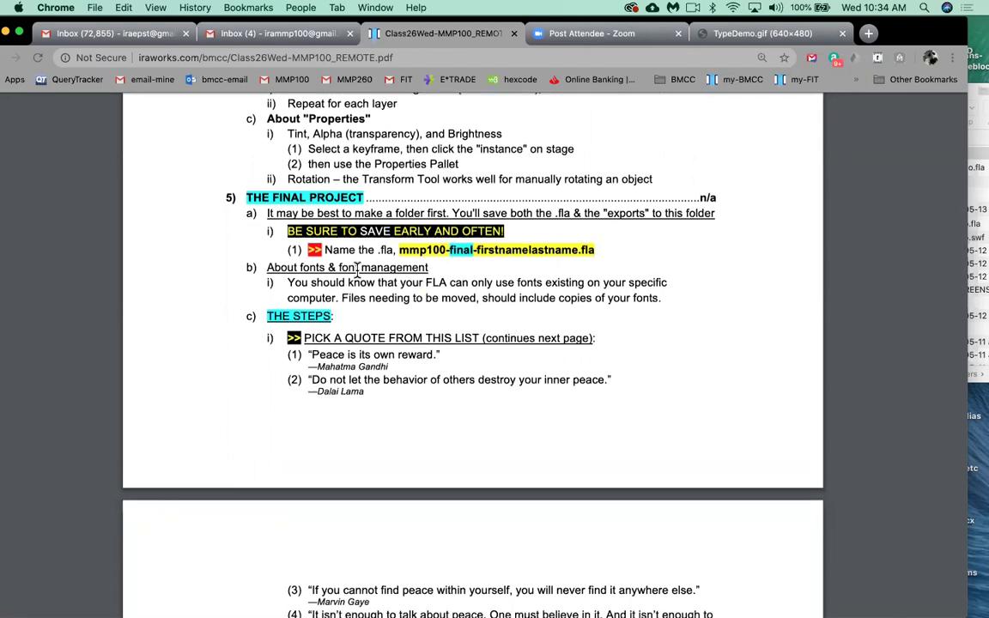
left_click_drag(339, 269, 430, 268)
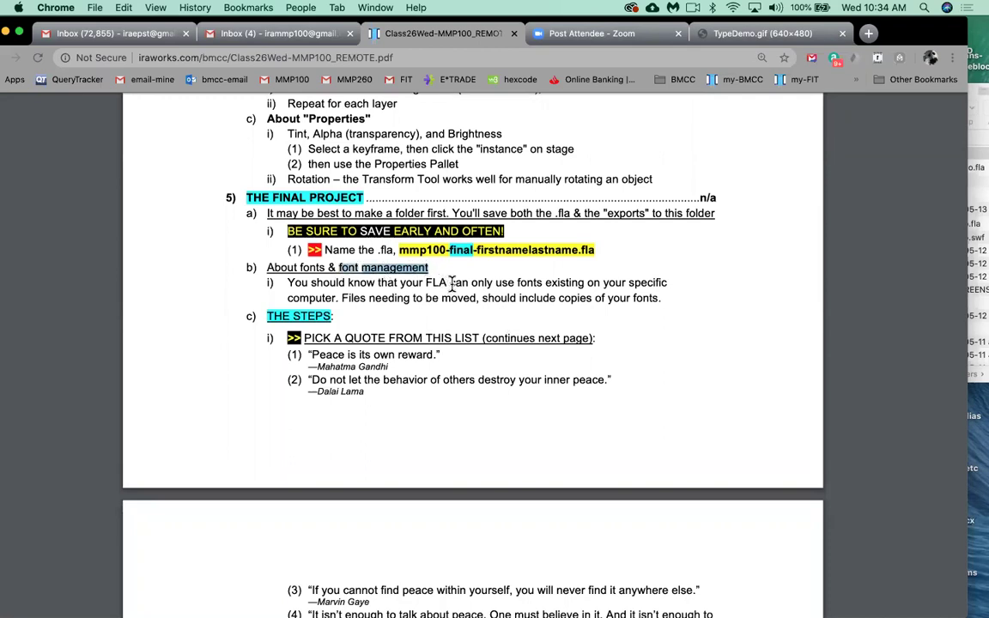
left_click(463, 273)
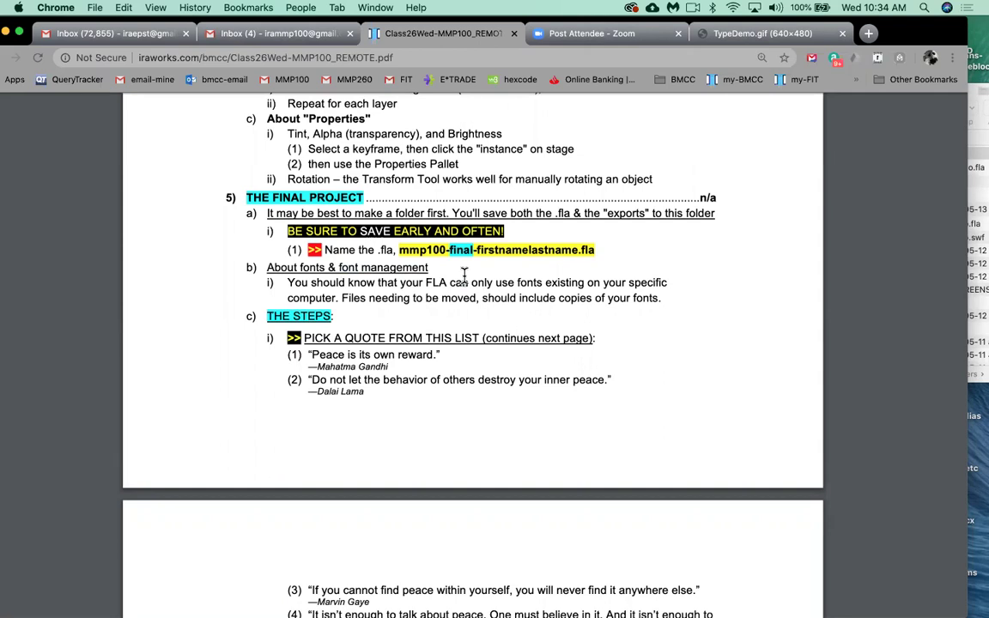
left_click_drag(429, 269, 340, 270)
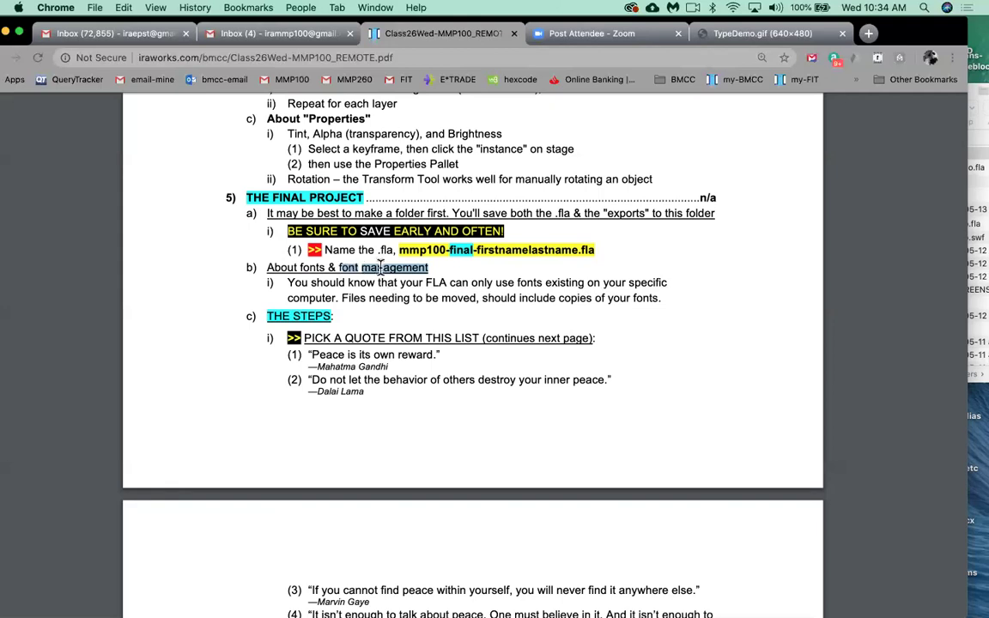
scroll(395, 304, "down", 1)
scroll(395, 304, "down", 3)
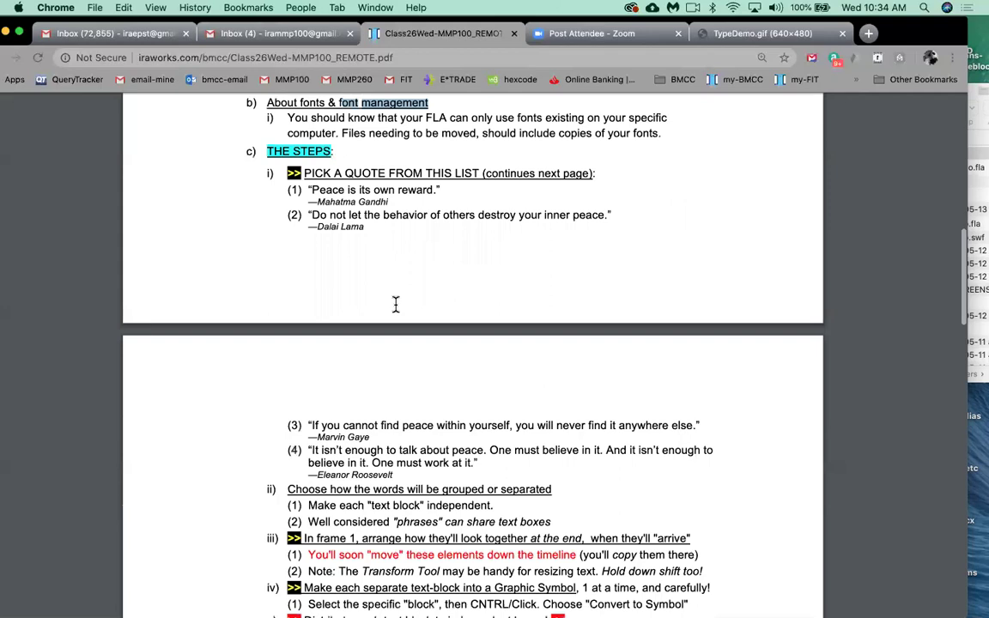
scroll(395, 304, "down", 1)
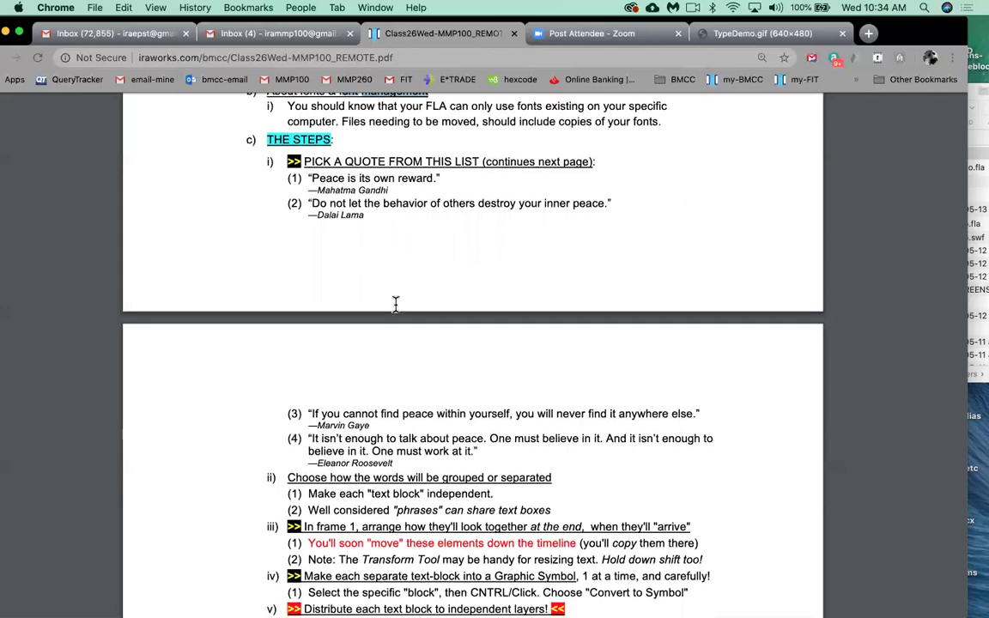
scroll(396, 304, "down", 2)
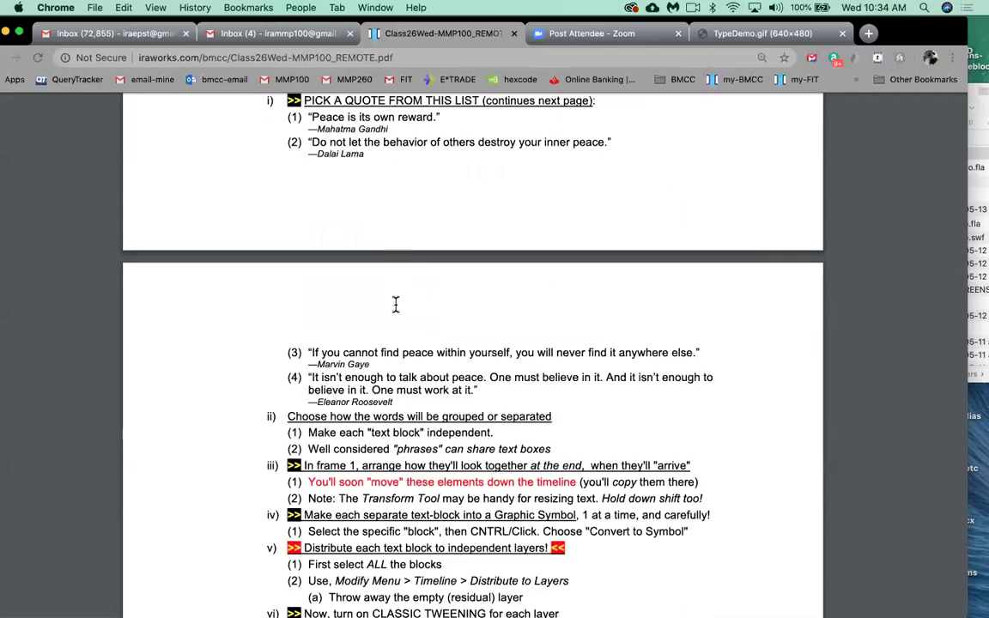
scroll(395, 303, "up", 1)
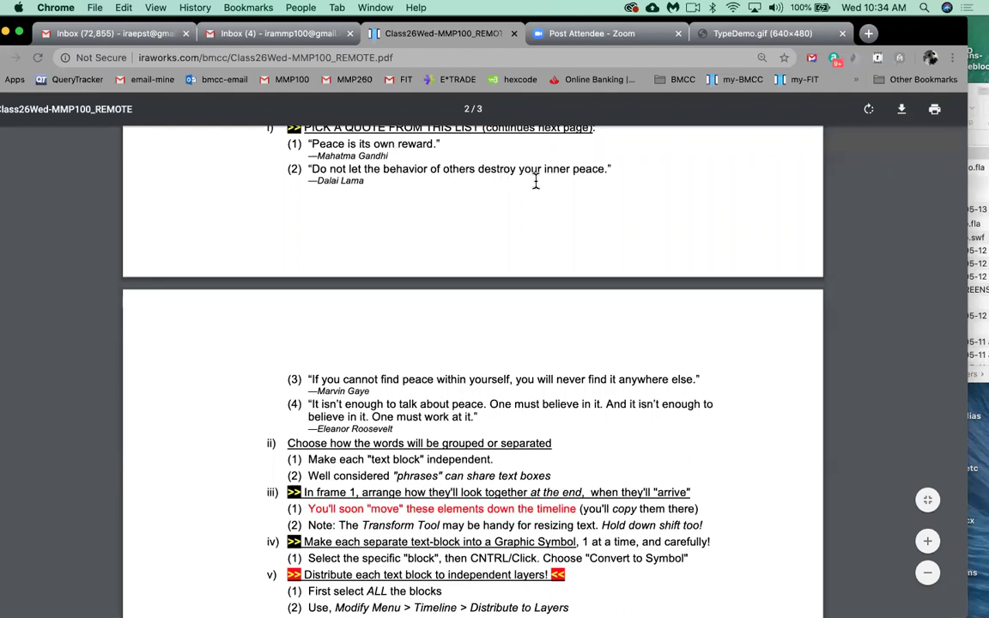
scroll(534, 196, "up", 1)
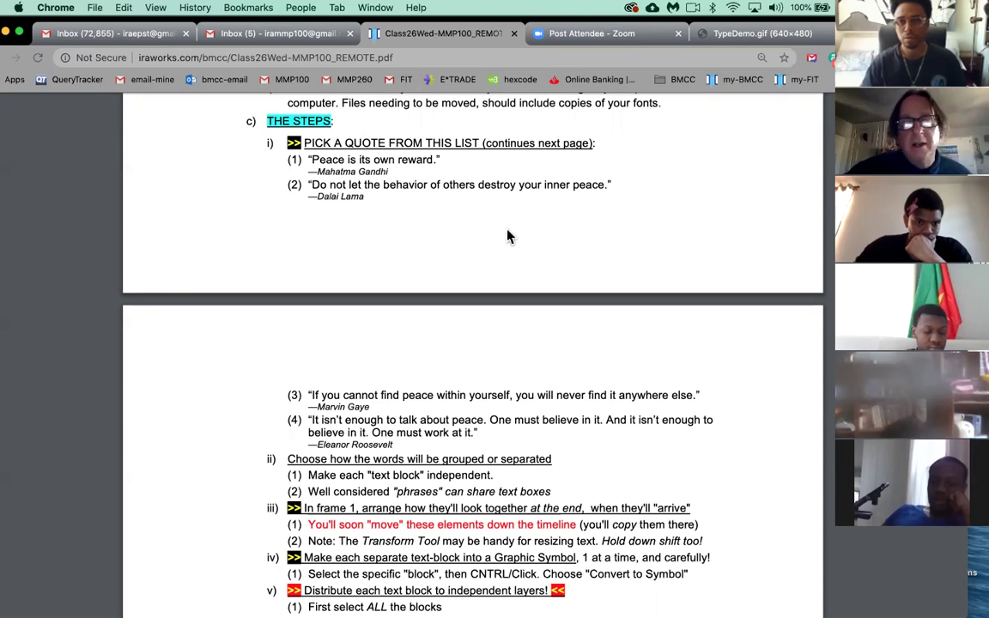
Step: Read the handout's steps on grouping words, arranging them in frame 1, converting them to Graphic Symbols and distributing them to layers
scroll(506, 236, "down", 2)
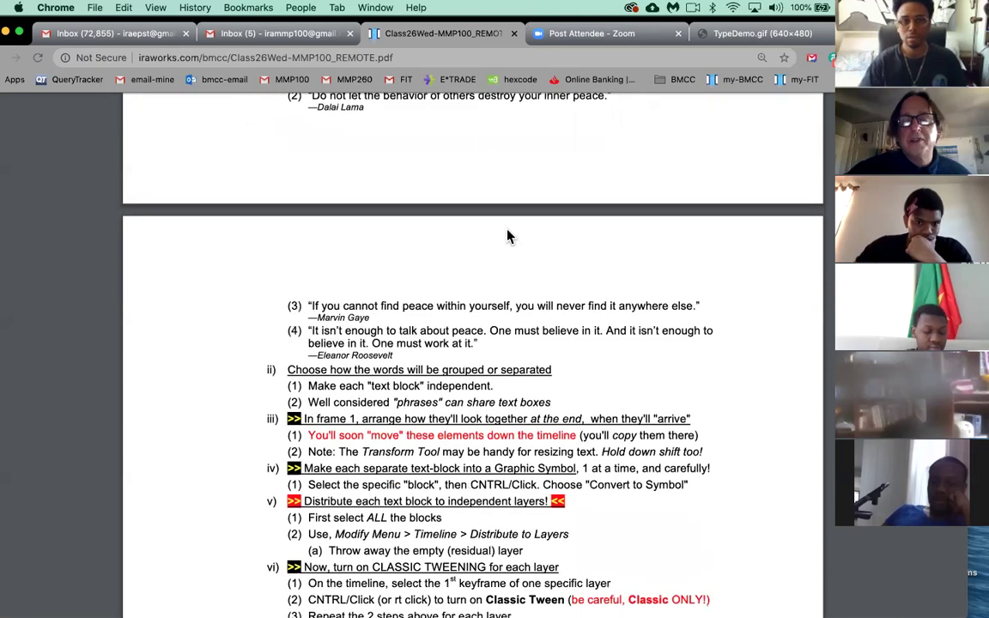
scroll(480, 262, "down", 1)
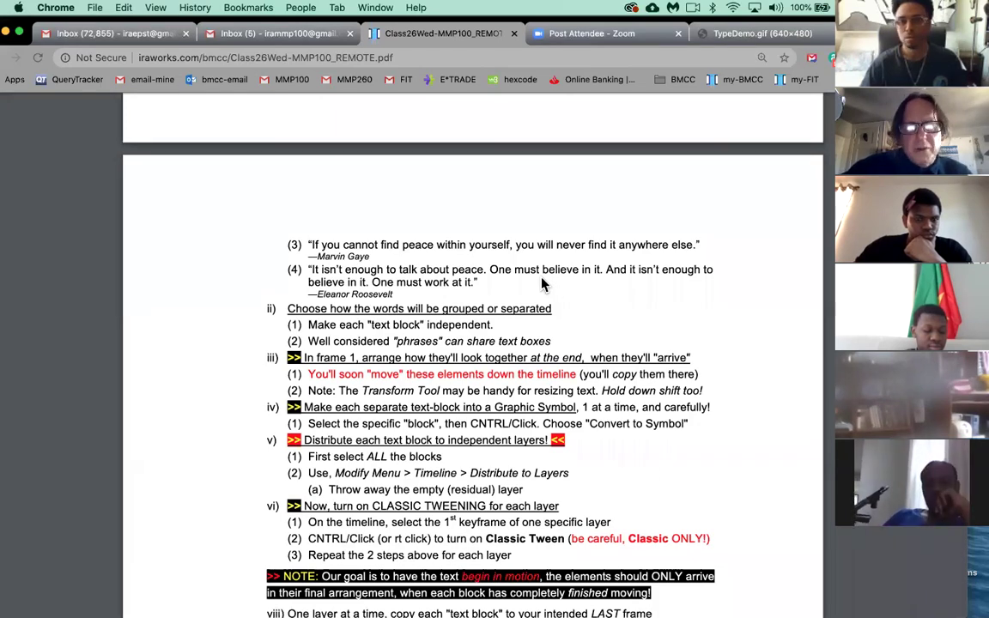
scroll(542, 284, "down", 3)
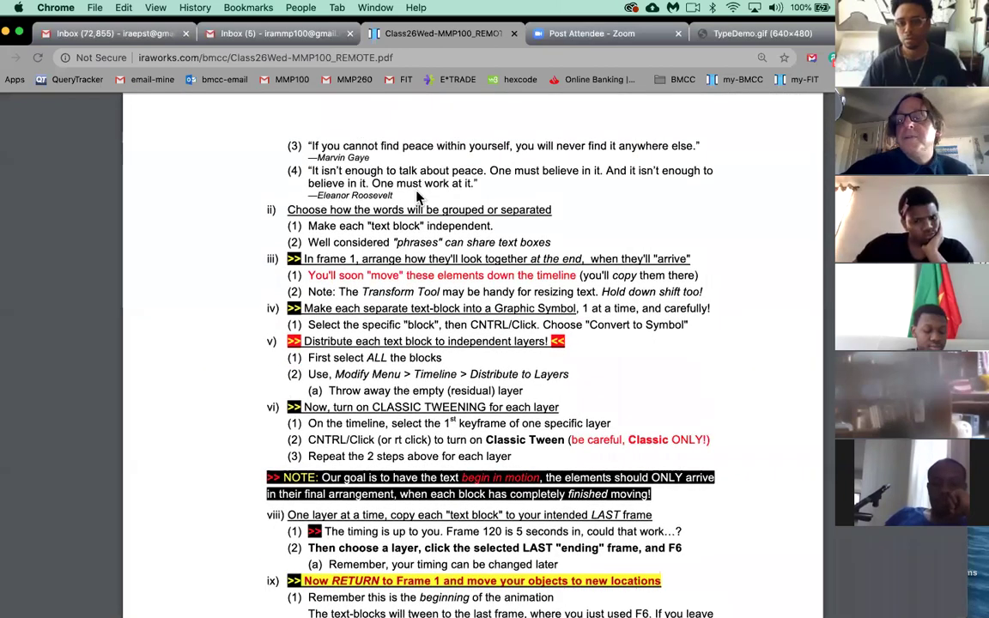
scroll(403, 201, "down", 1)
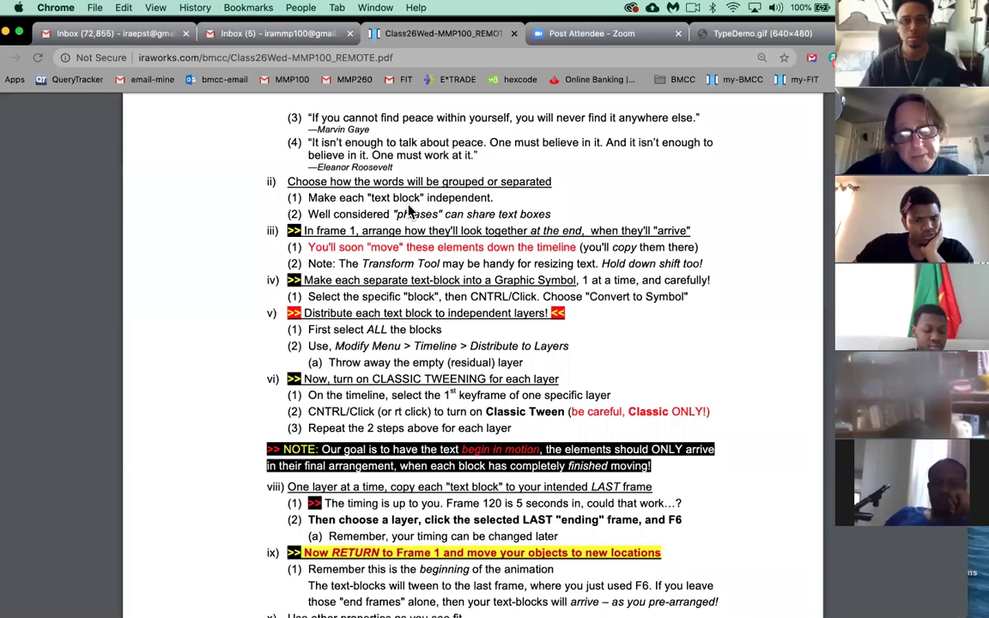
scroll(411, 211, "down", 3)
scroll(411, 211, "down", 1)
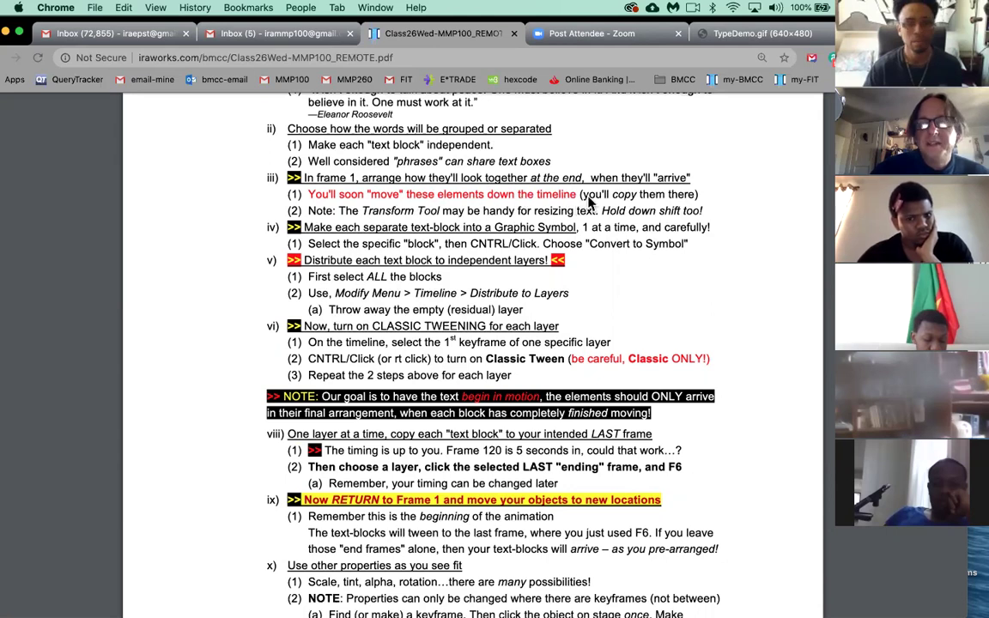
scroll(549, 244, "down", 1)
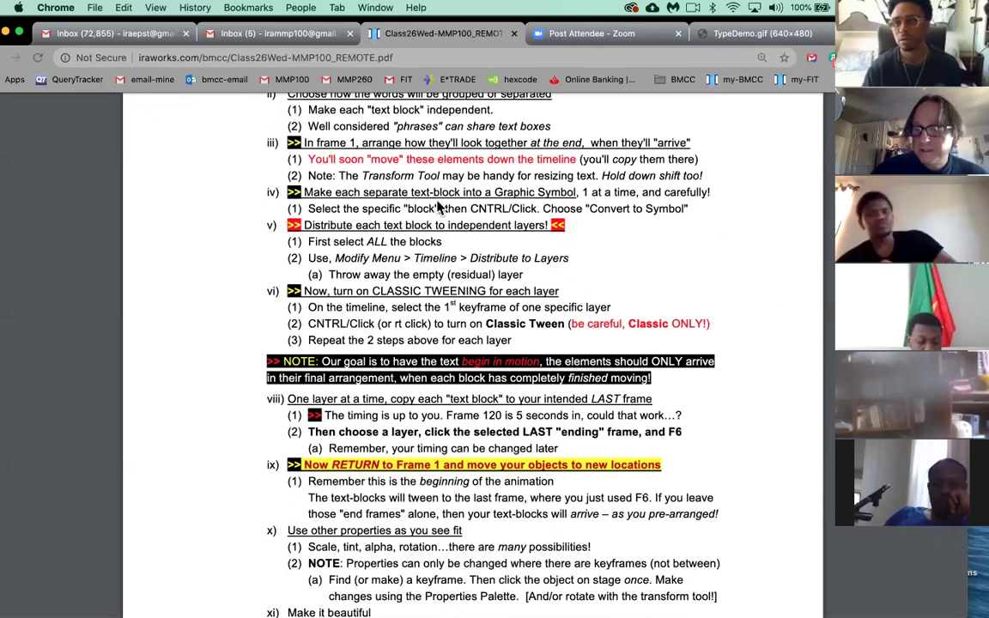
scroll(444, 259, "down", 1)
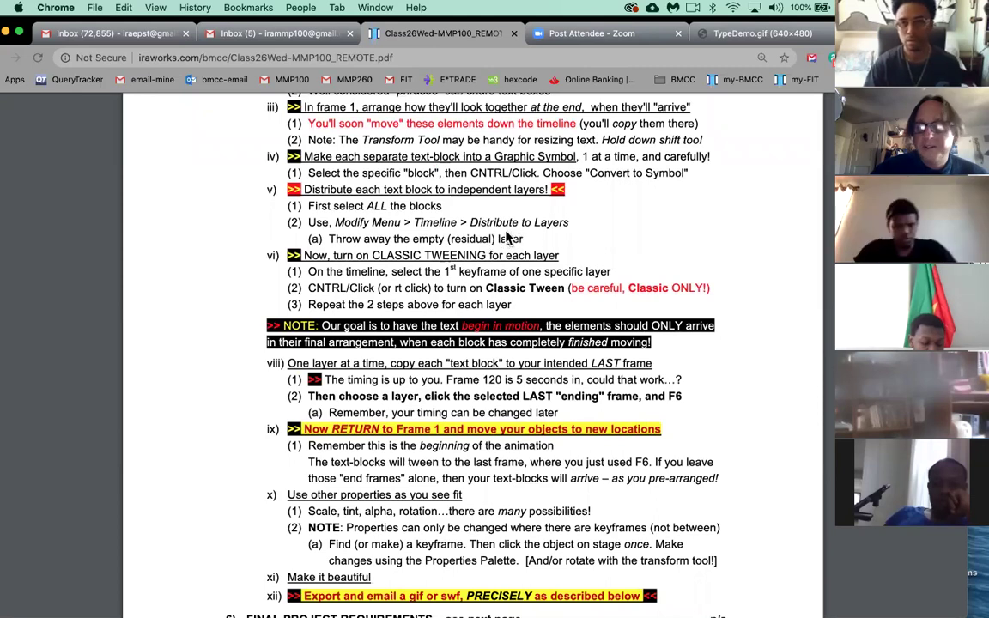
Step: Read the handout's steps on Classic Tweens, last-frame keyframes, moving objects in frame 1 and using other properties
scroll(513, 237, "down", 2)
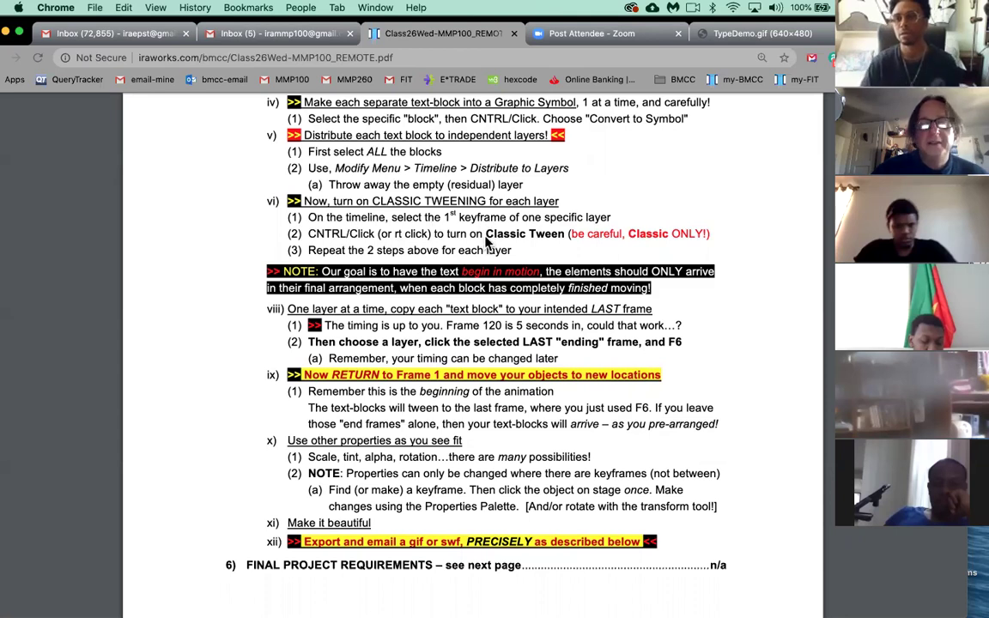
scroll(481, 262, "down", 3)
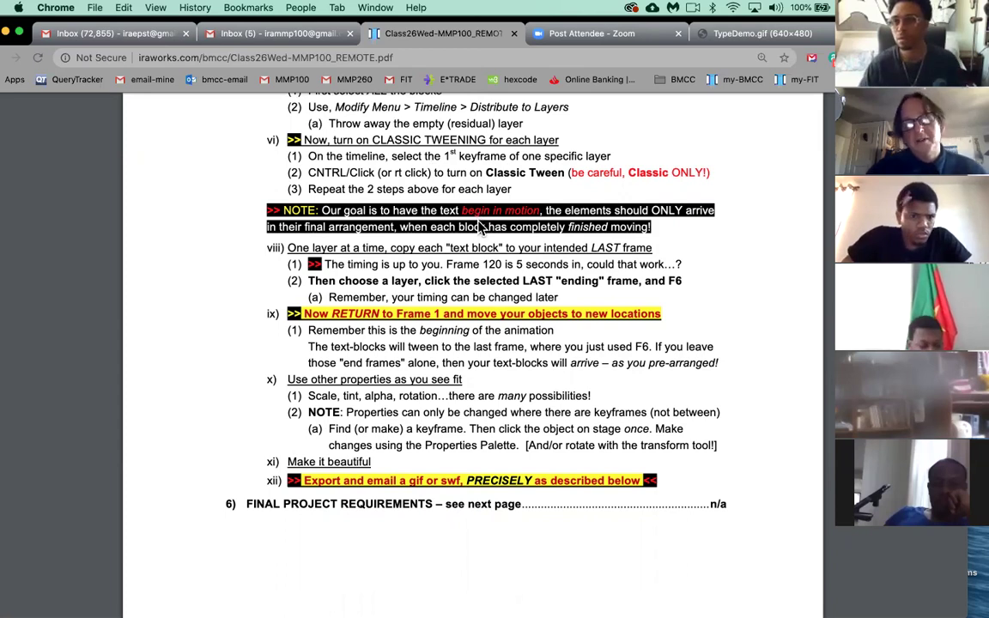
scroll(477, 229, "down", 2)
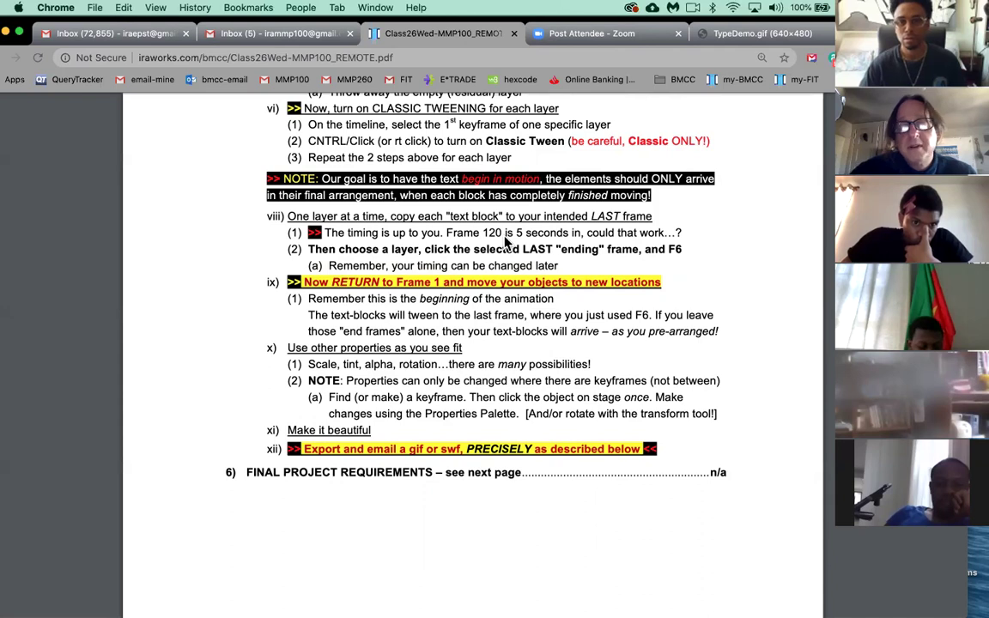
scroll(507, 244, "down", 2)
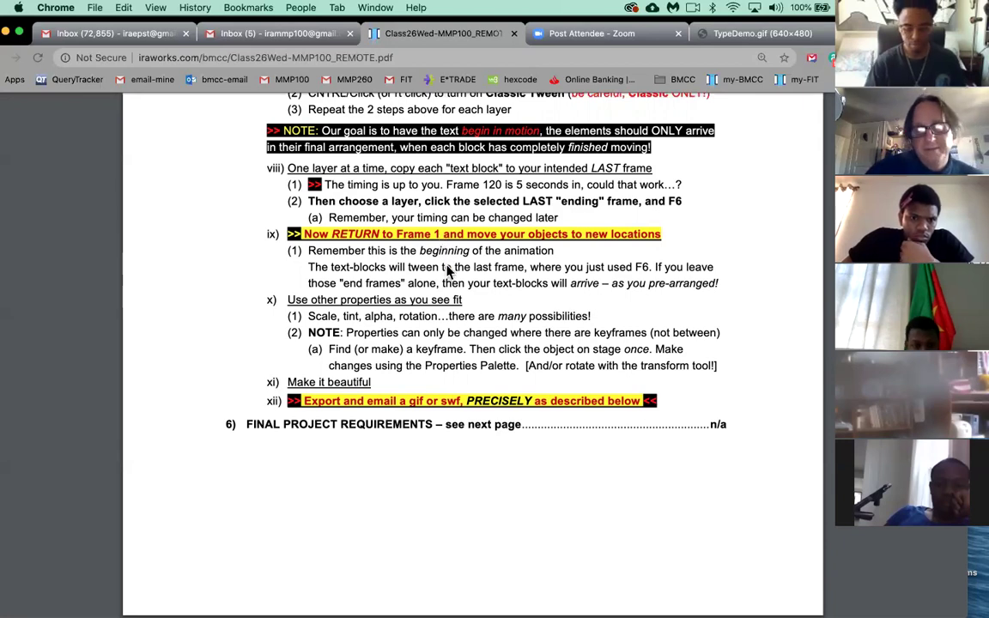
scroll(447, 271, "down", 1)
scroll(447, 271, "down", 2)
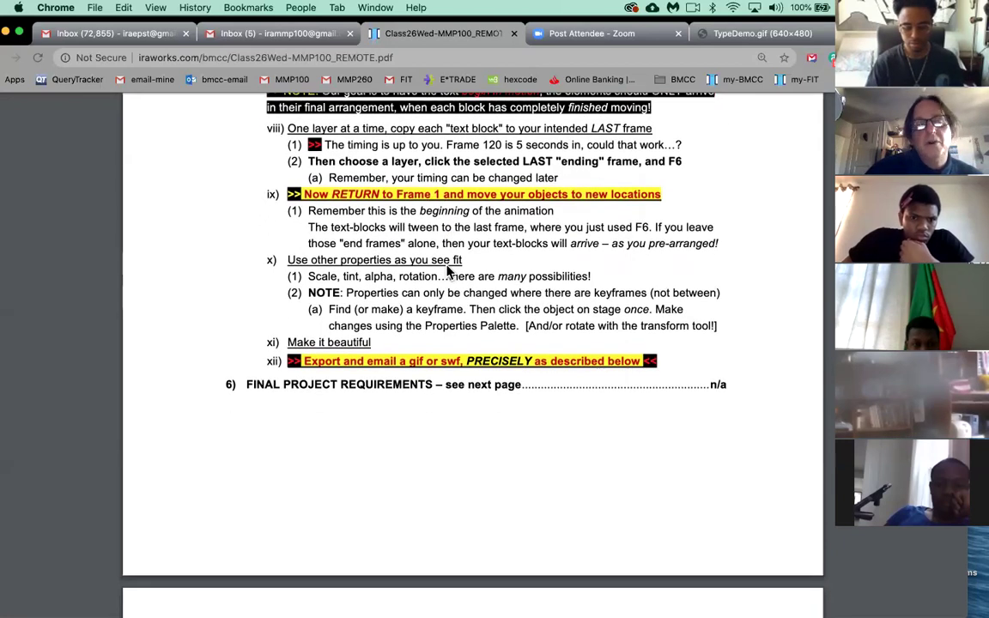
scroll(447, 271, "down", 1)
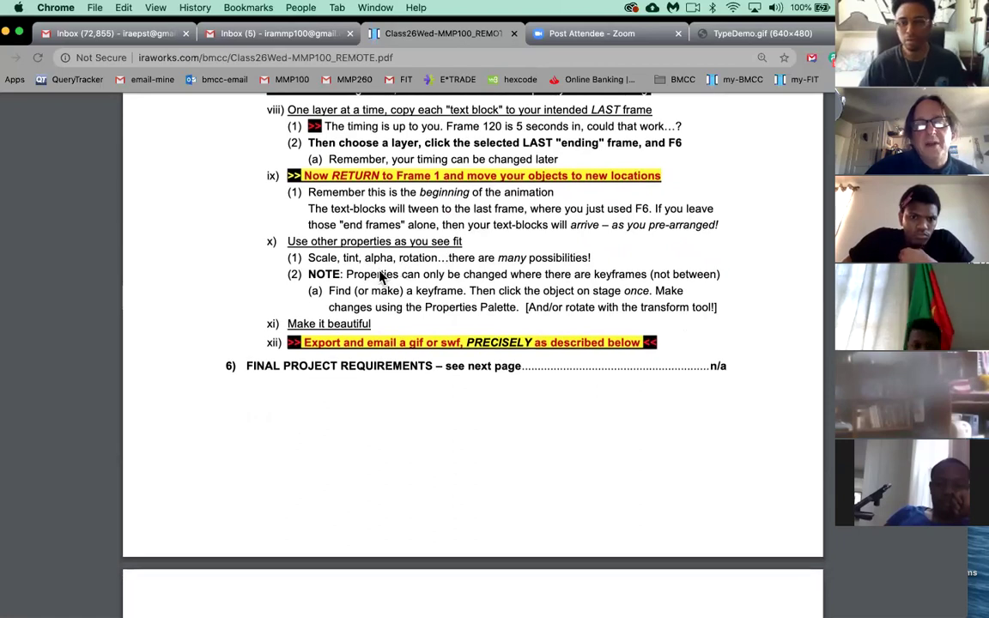
Step: Review the final project requirements page for the due date, file naming, GIF or SWF export and email submission instructions
scroll(468, 275, "down", 4)
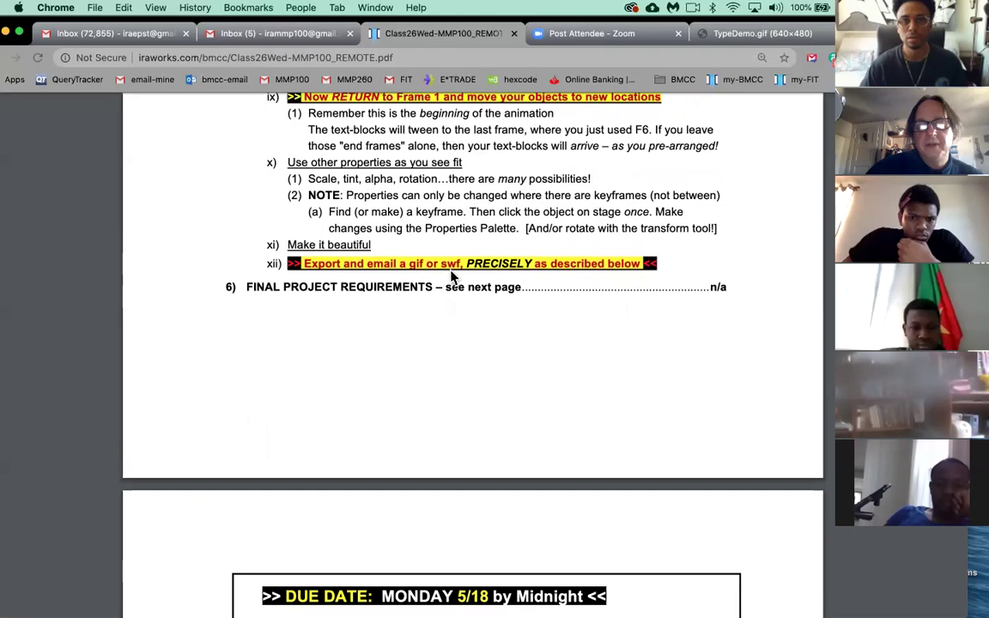
scroll(451, 275, "down", 2)
scroll(453, 277, "down", 5)
scroll(453, 277, "down", 6)
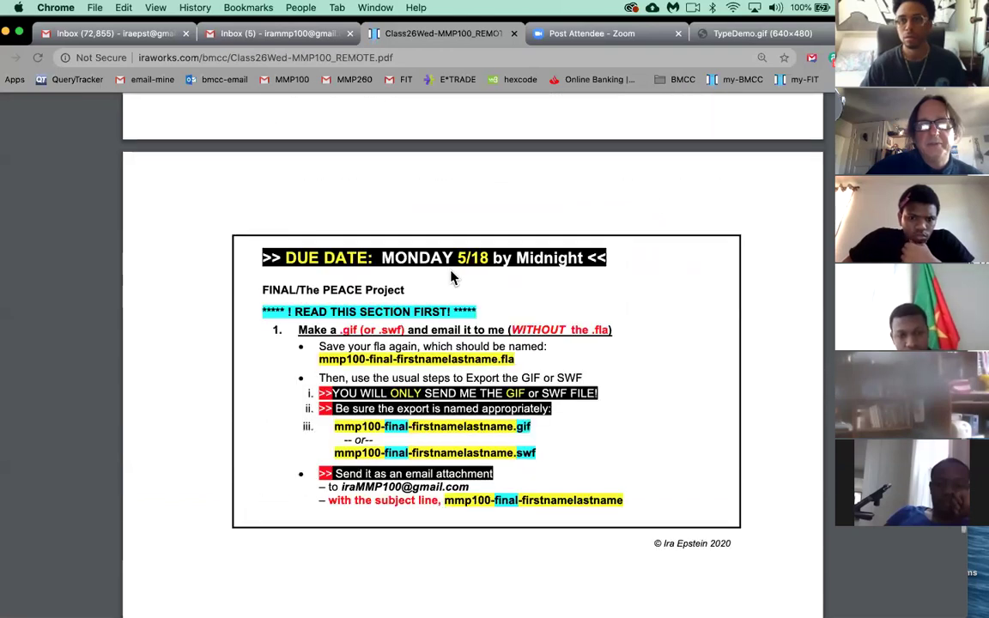
scroll(452, 277, "down", 4)
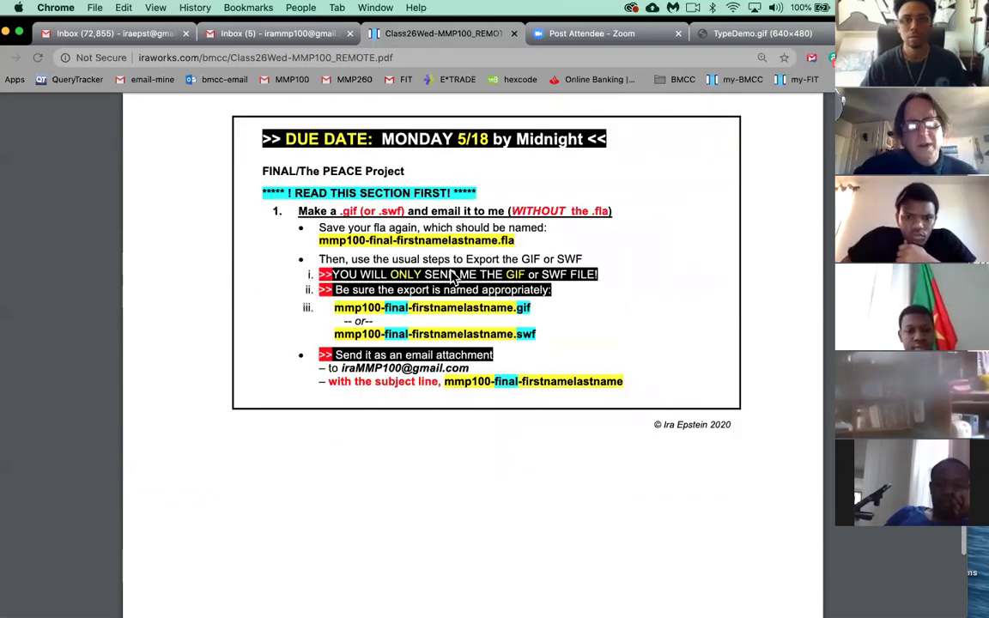
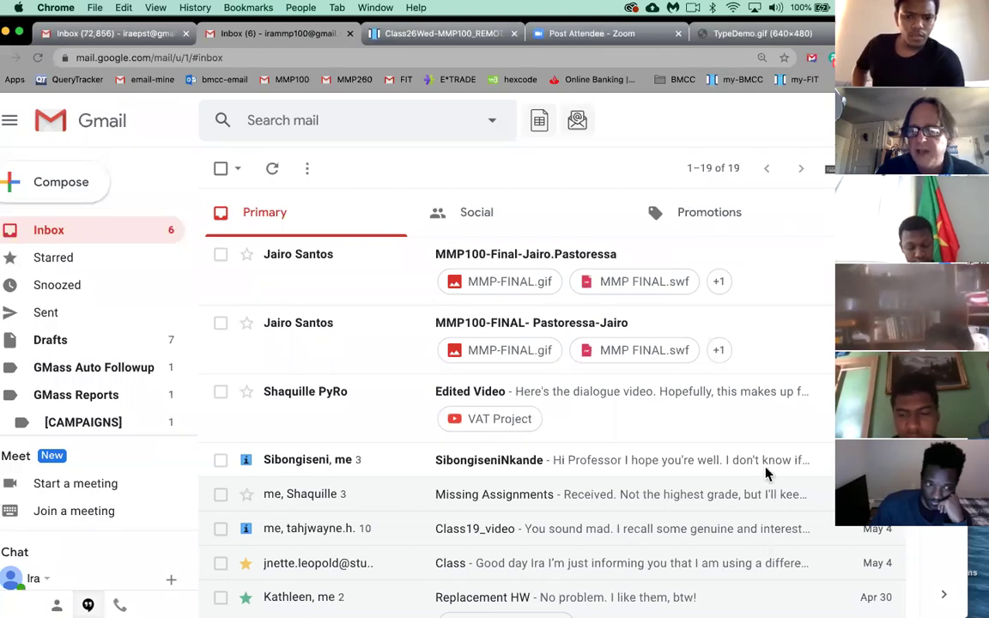
left_click(737, 167)
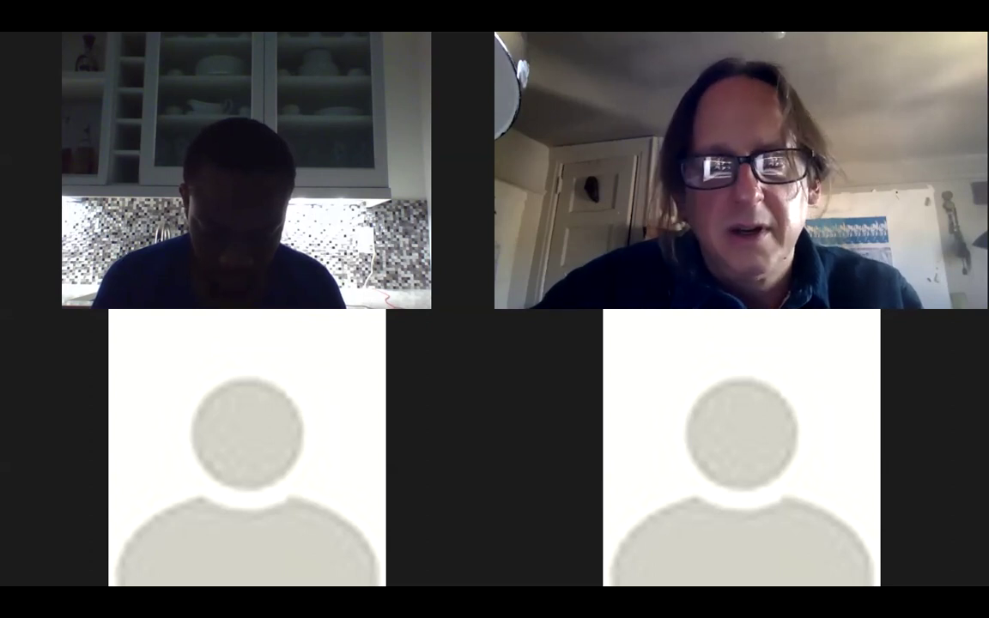
Step: Start screen sharing in Zoom, switch to Animate and shrink the timeline frames until about 100 frames fit
key("super+shift+s")
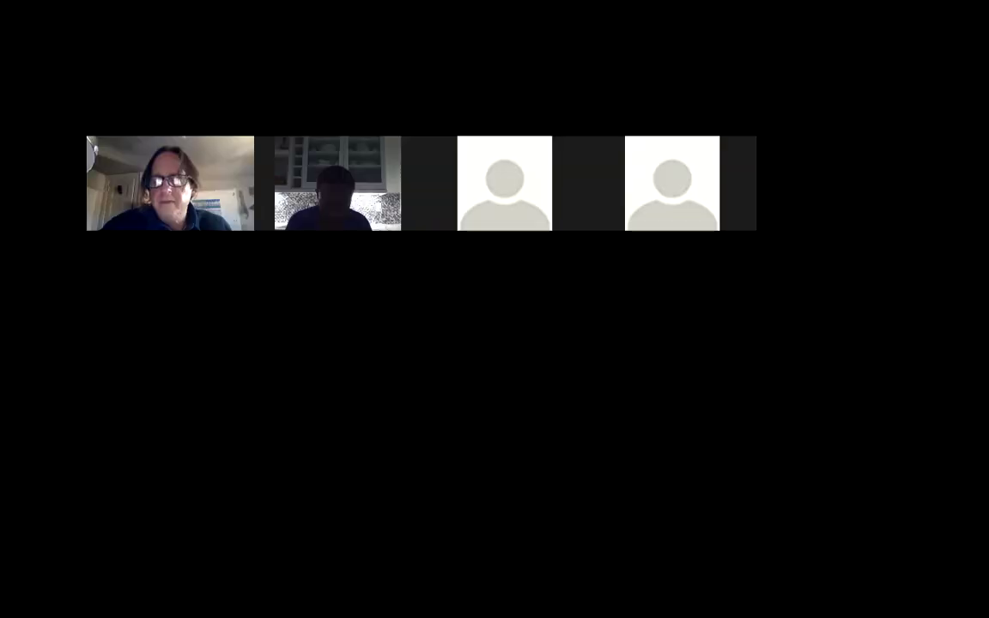
key("super+Tab")
key("super+Tab")
key("super+Tab")
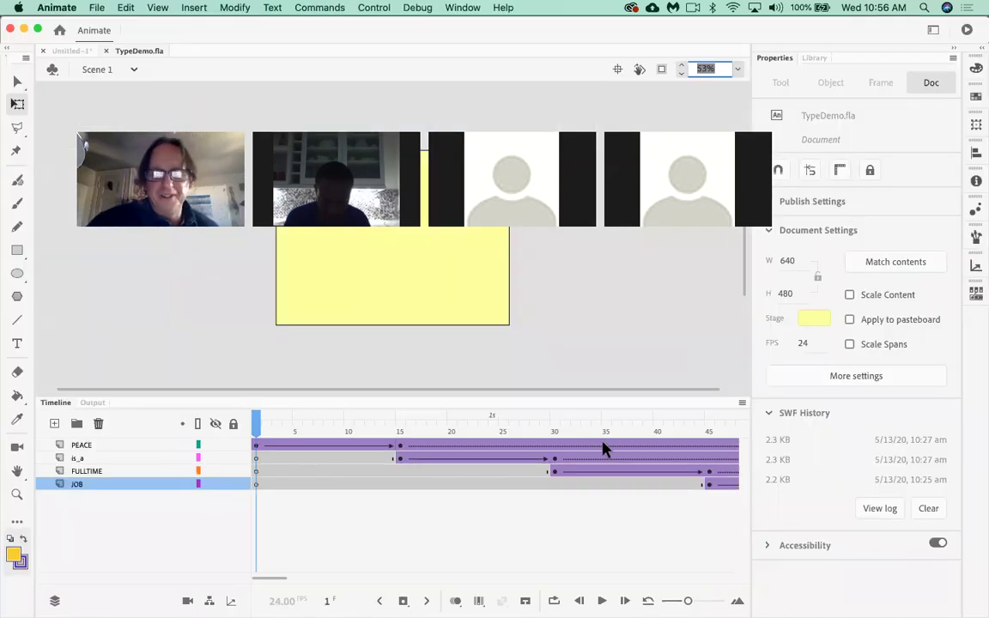
left_click_drag(688, 601, 677, 601)
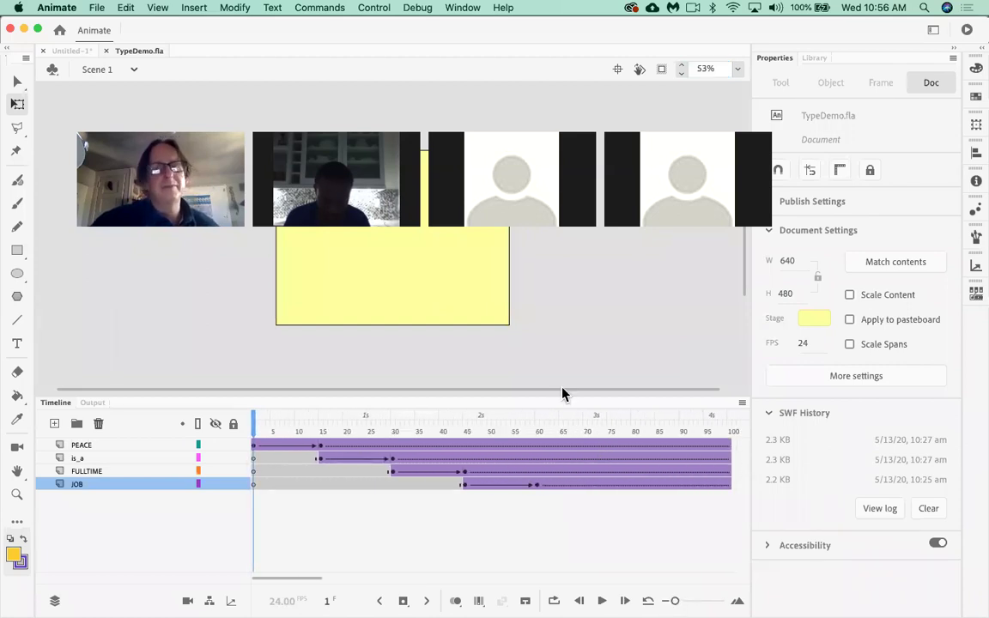
Step: Reset the Essentials workspace to its original layout and enlarge the Timeline panel to show all four word layers
left_click(463, 8)
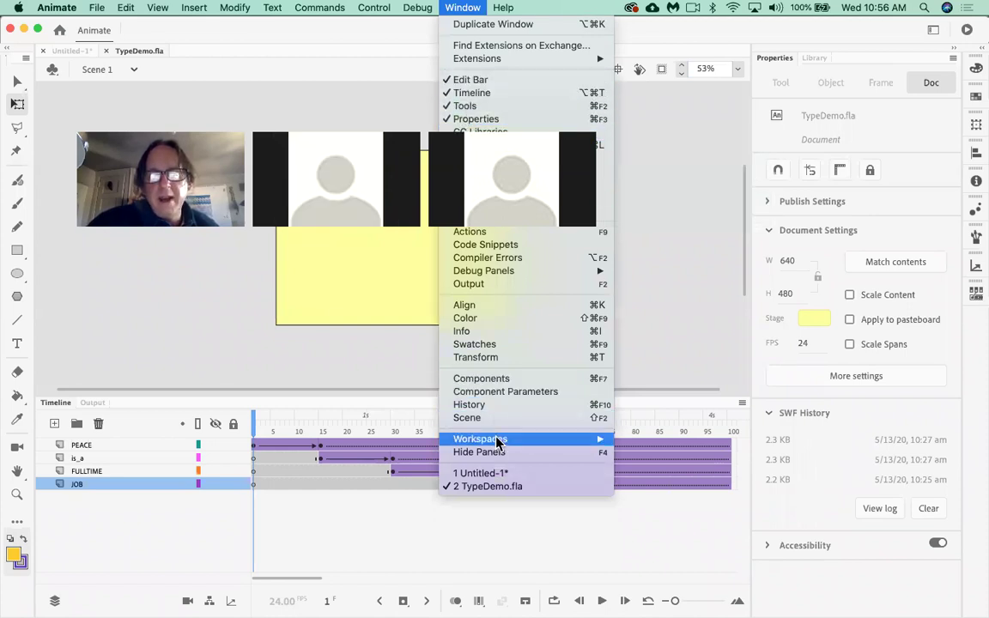
mouse_move(498, 441)
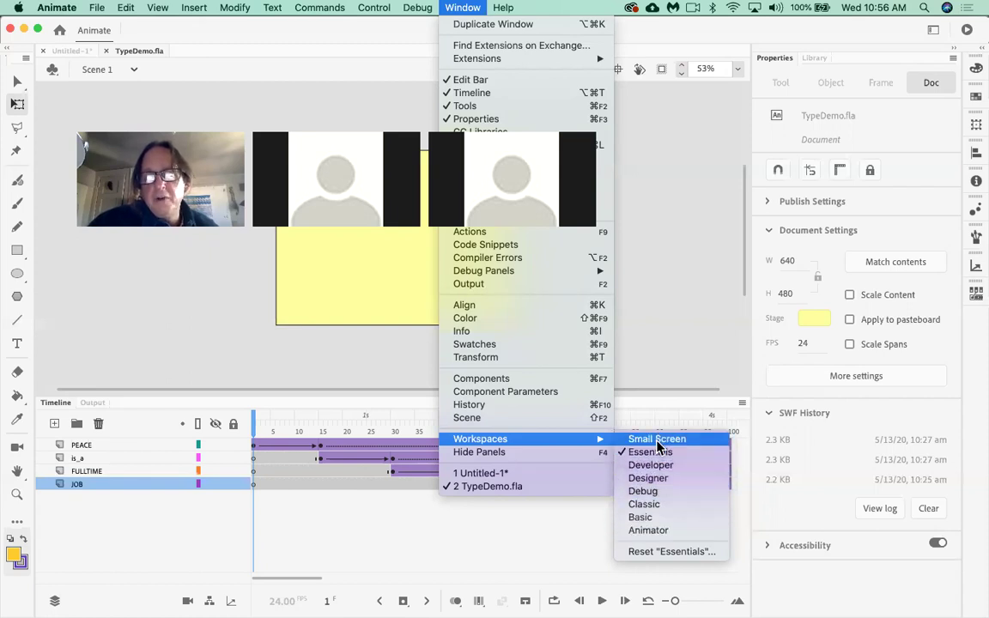
left_click(682, 553)
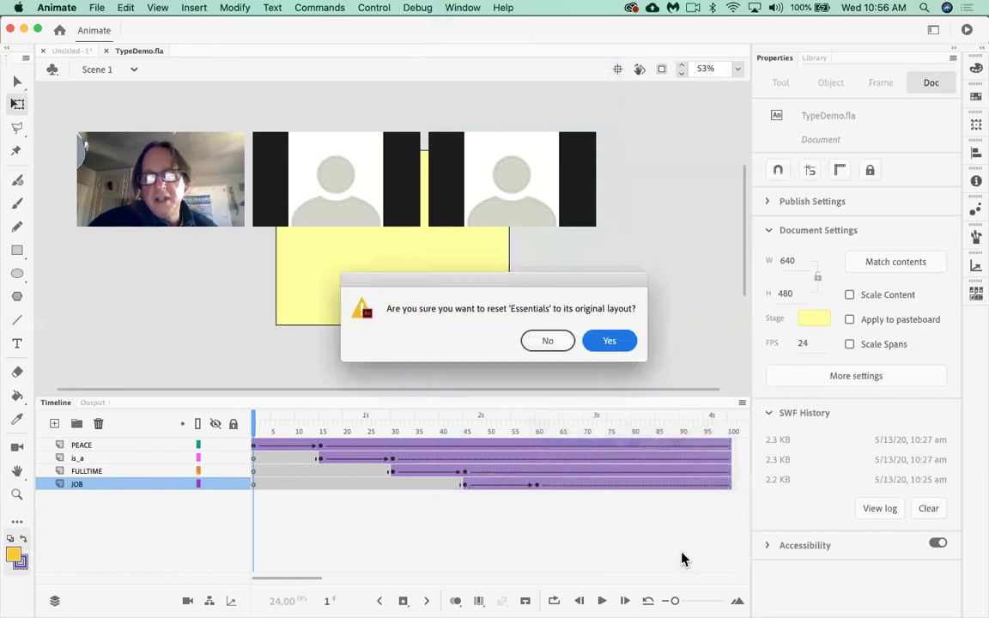
left_click(607, 345)
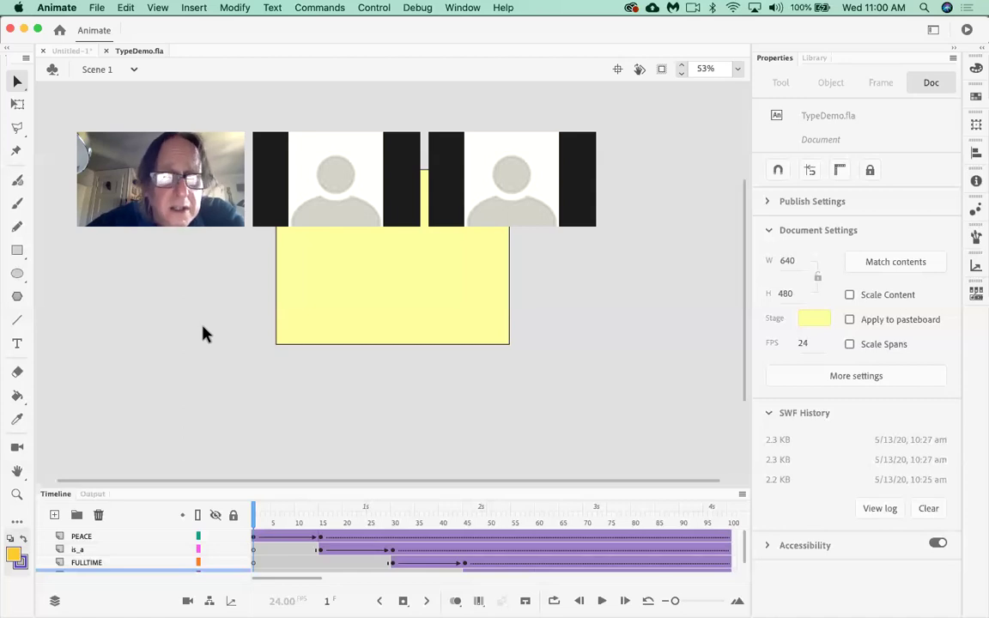
left_click_drag(332, 488, 330, 378)
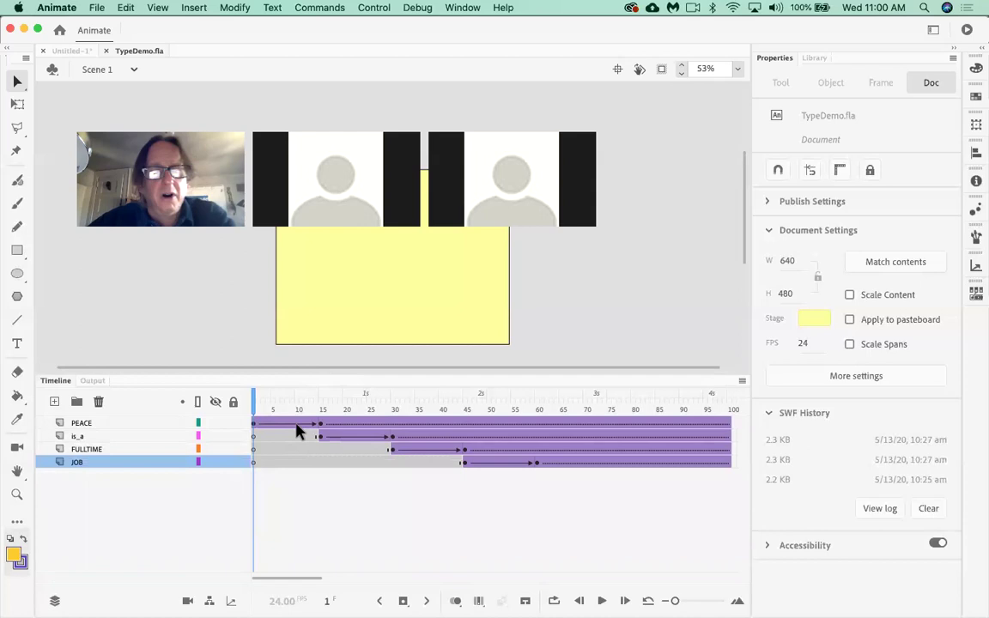
Step: Inspect the PEACE tween at frame 10 and the frames where the PEACE, is_a and FULLTIME tweens end
left_click(296, 423)
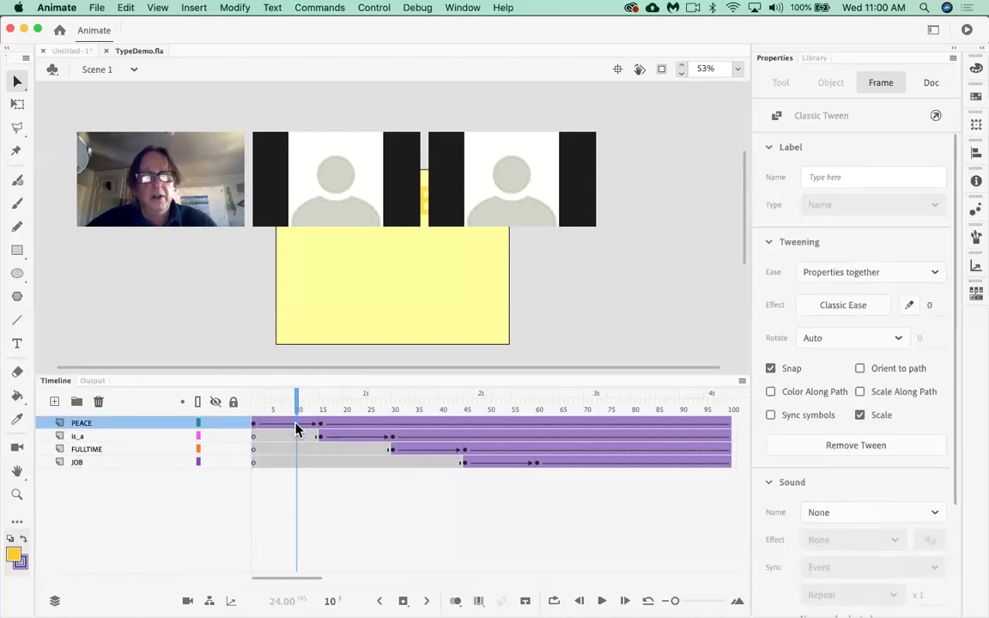
left_click(322, 425)
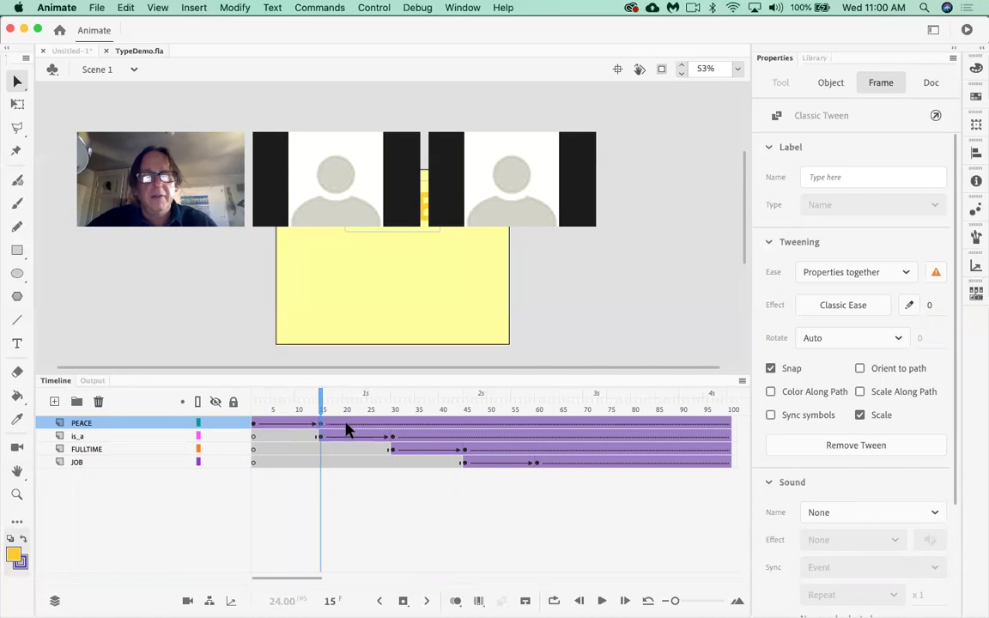
left_click(393, 437)
left_click(470, 450)
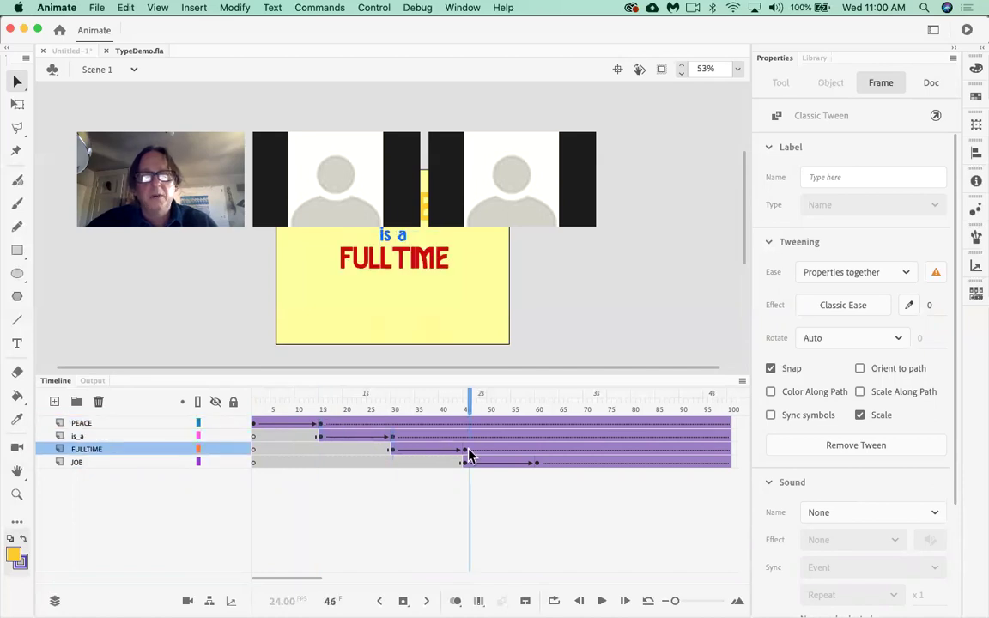
scroll(479, 375, "left", 2)
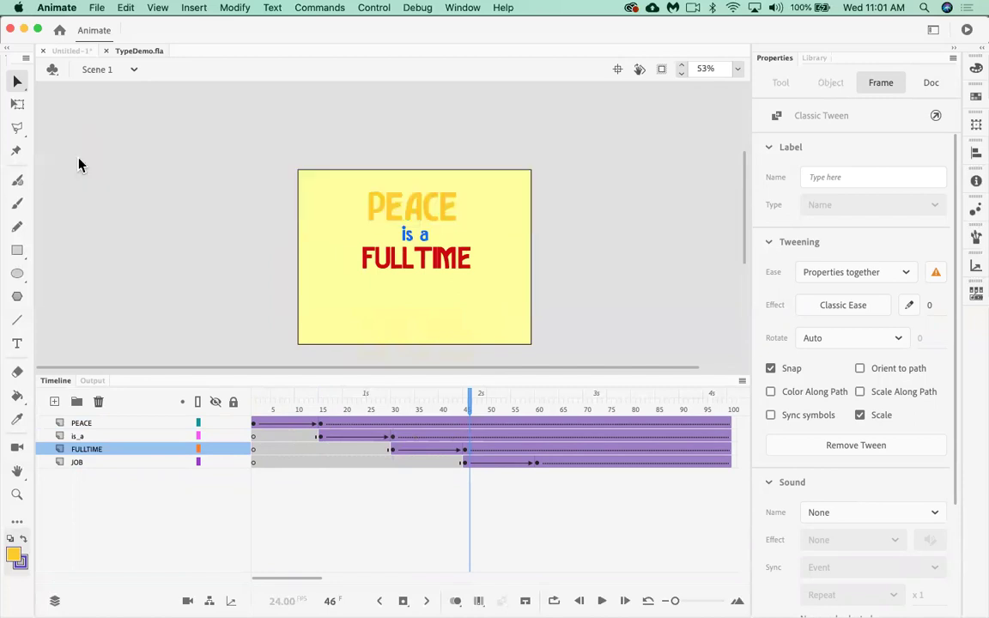
Step: Check the ending keyframes of the PEACE, is_a, FULLTIME and JOB layers at frames 15, 30, 45 and 60
left_click(321, 424)
left_click(393, 437)
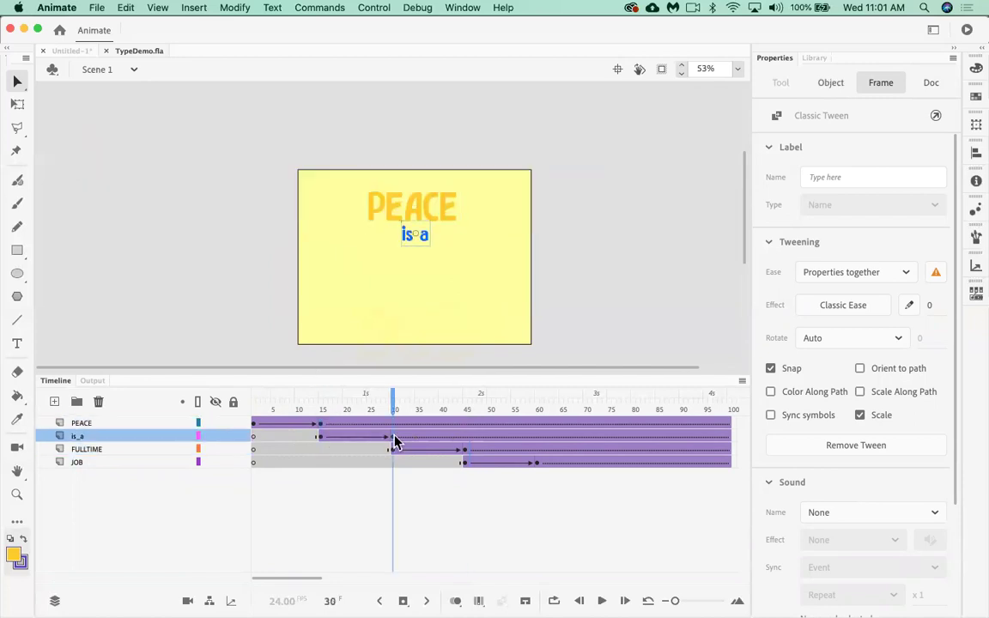
left_click(466, 451)
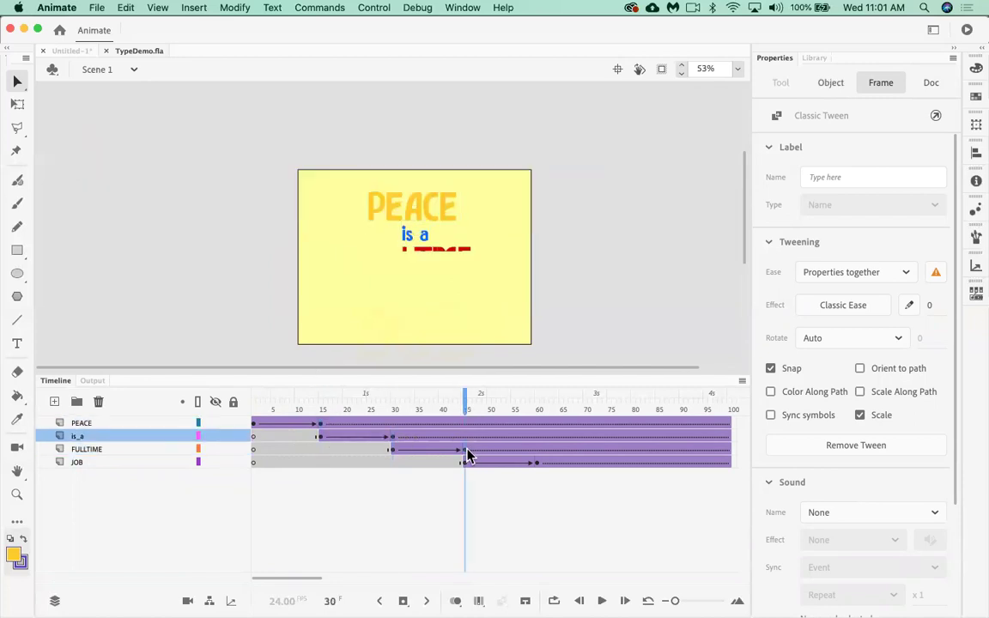
left_click(539, 464)
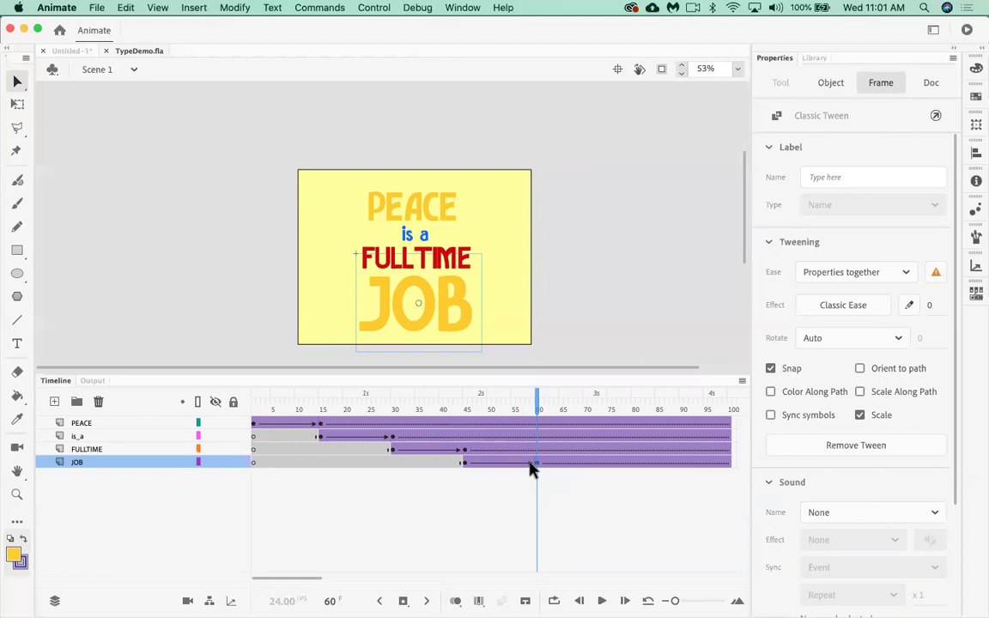
Step: Return the playhead to frame 1, play the word animation and stop it after JOB has finished moving in
left_click_drag(534, 398, 209, 420)
key("Return")
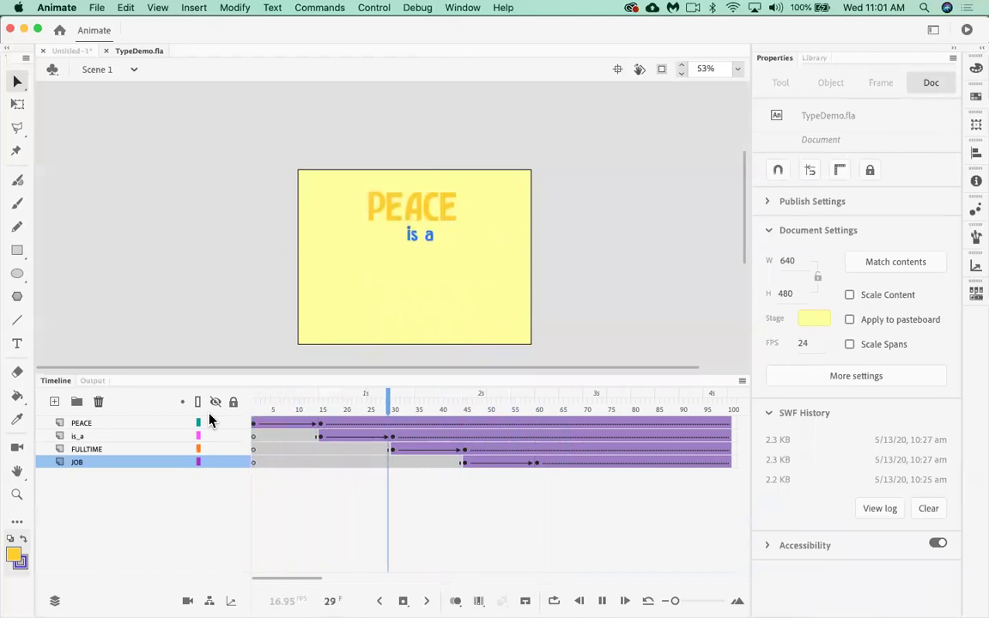
key("Return")
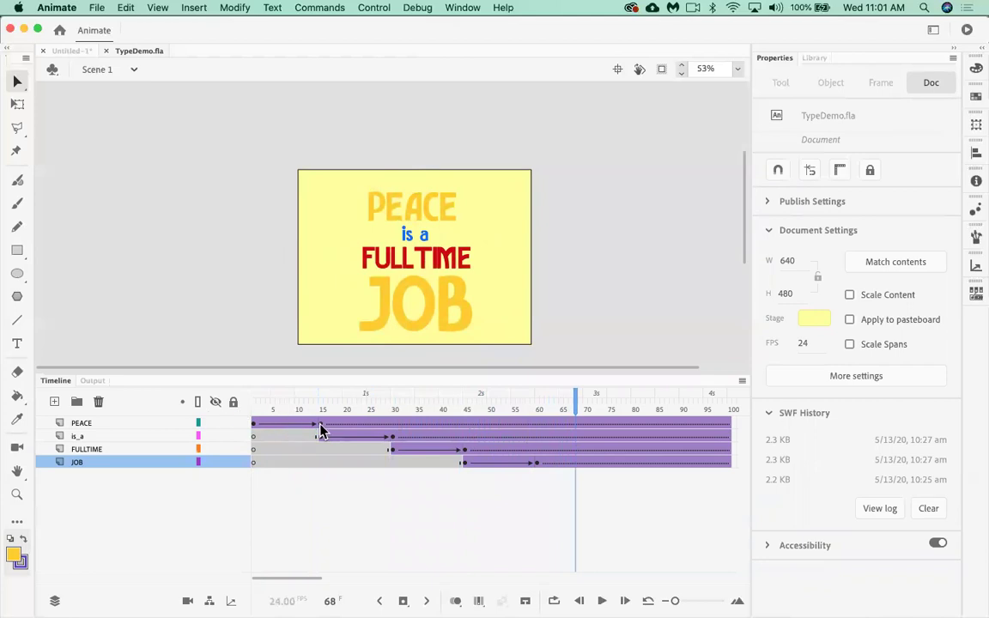
Step: Review each word's final stage position again by visiting the tween ends from PEACE down to JOB at frame 60
left_click(319, 423)
left_click(394, 439)
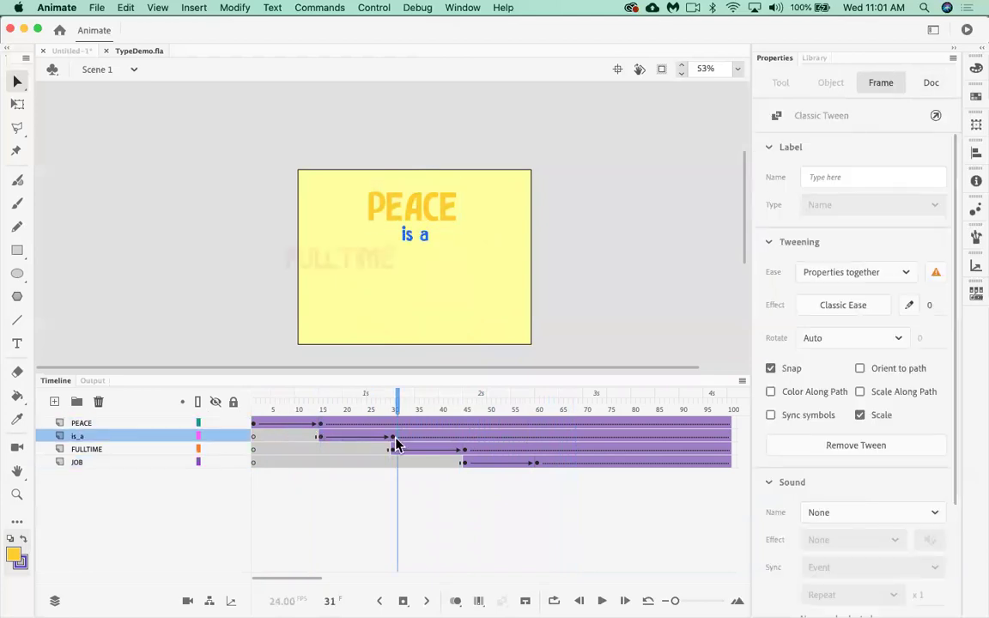
left_click(465, 450)
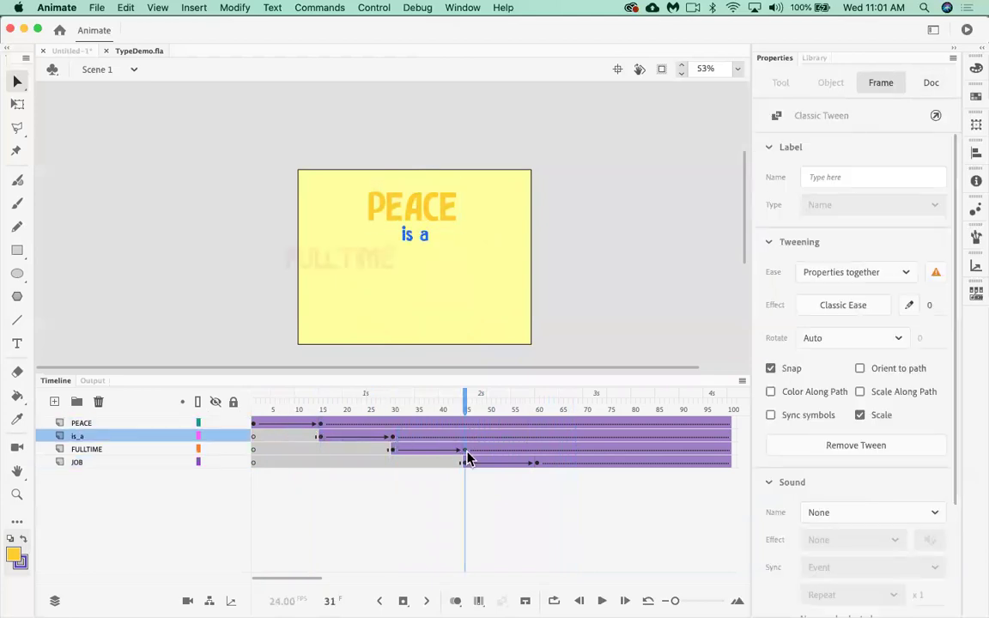
left_click(537, 464)
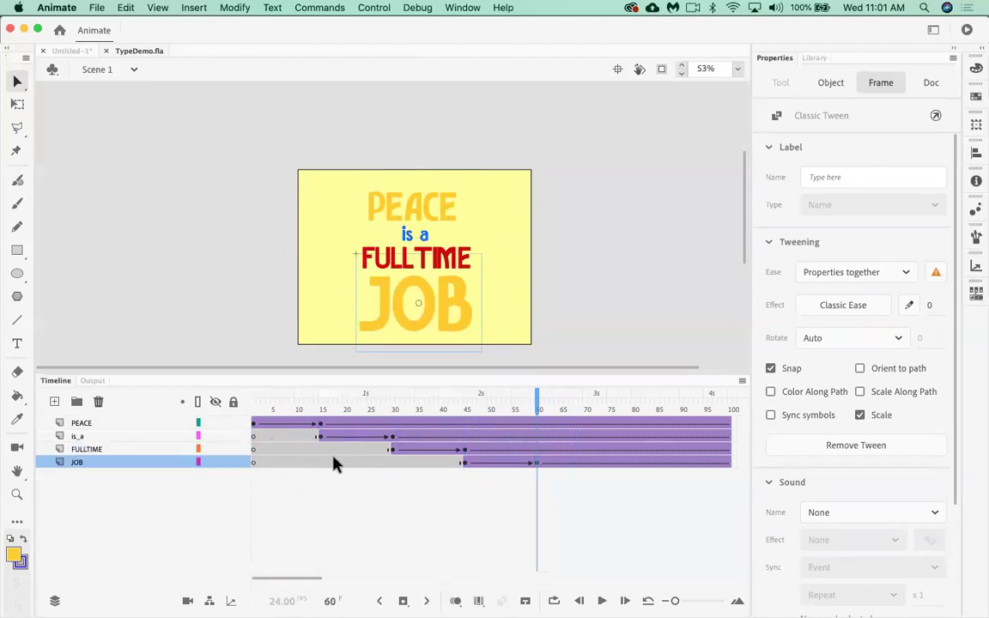